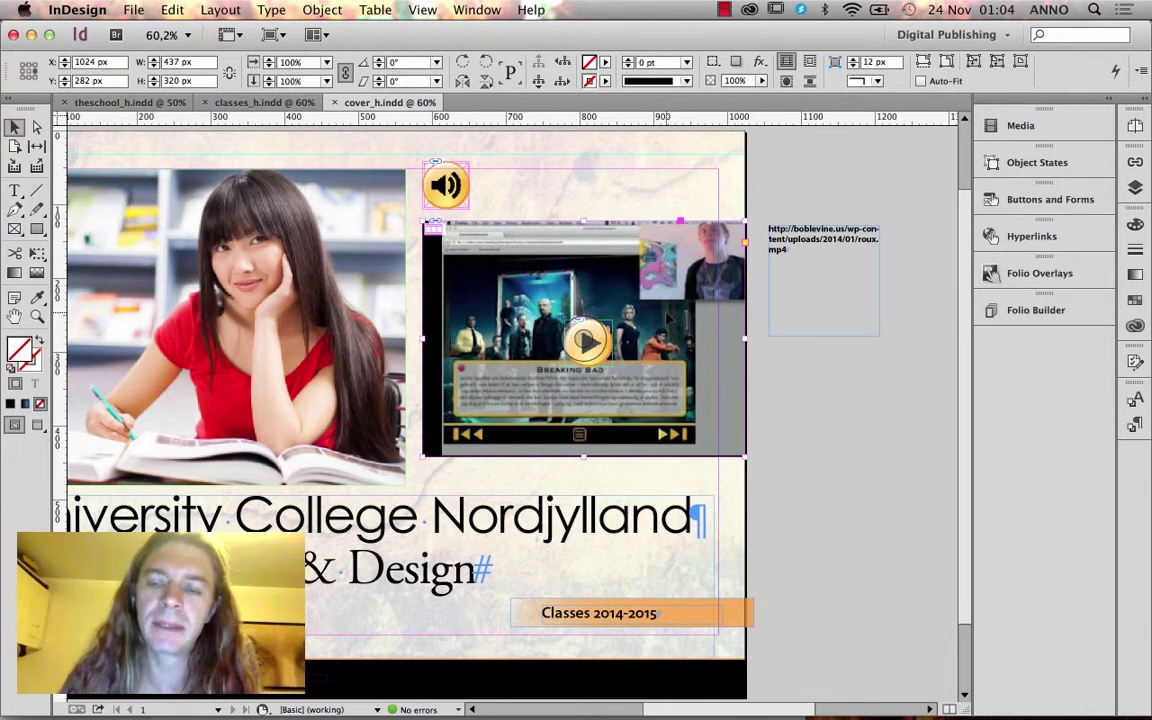
Delete the selected video frame beside the student photo on the cover page
key("Delete")
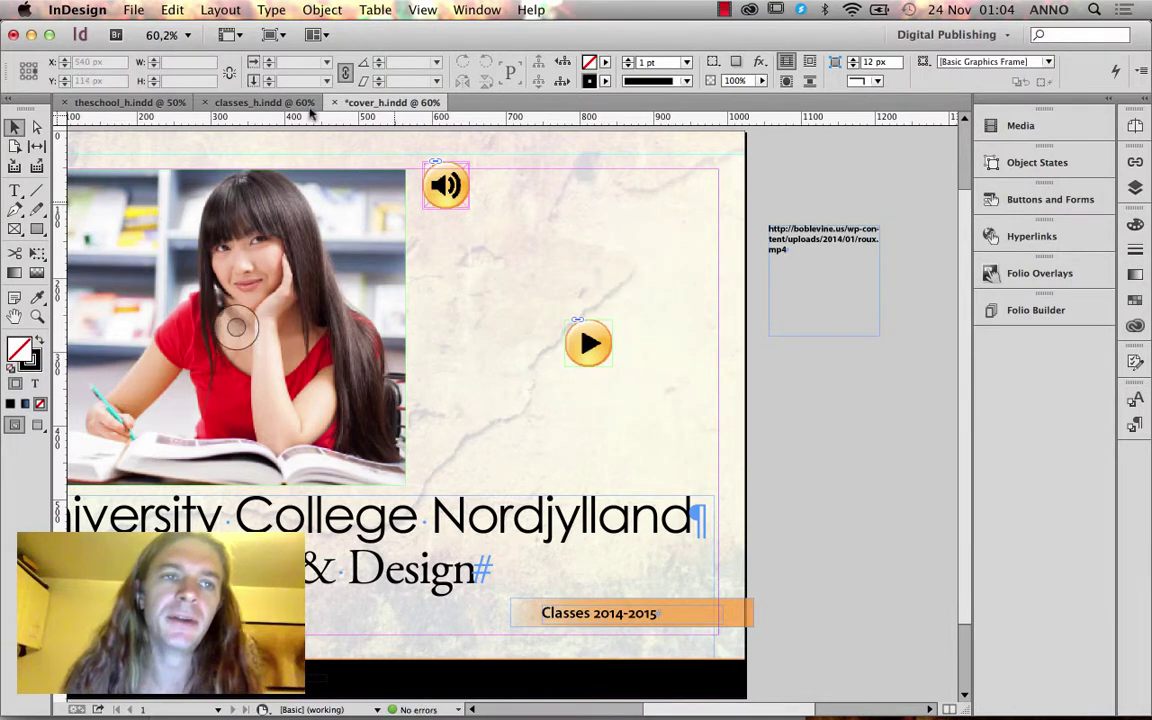
Browse the files available for placing to roux.mp4 in Blok1_dps, chapt 6, streaming video, links, check its details and close without placing it
left_click(135, 9)
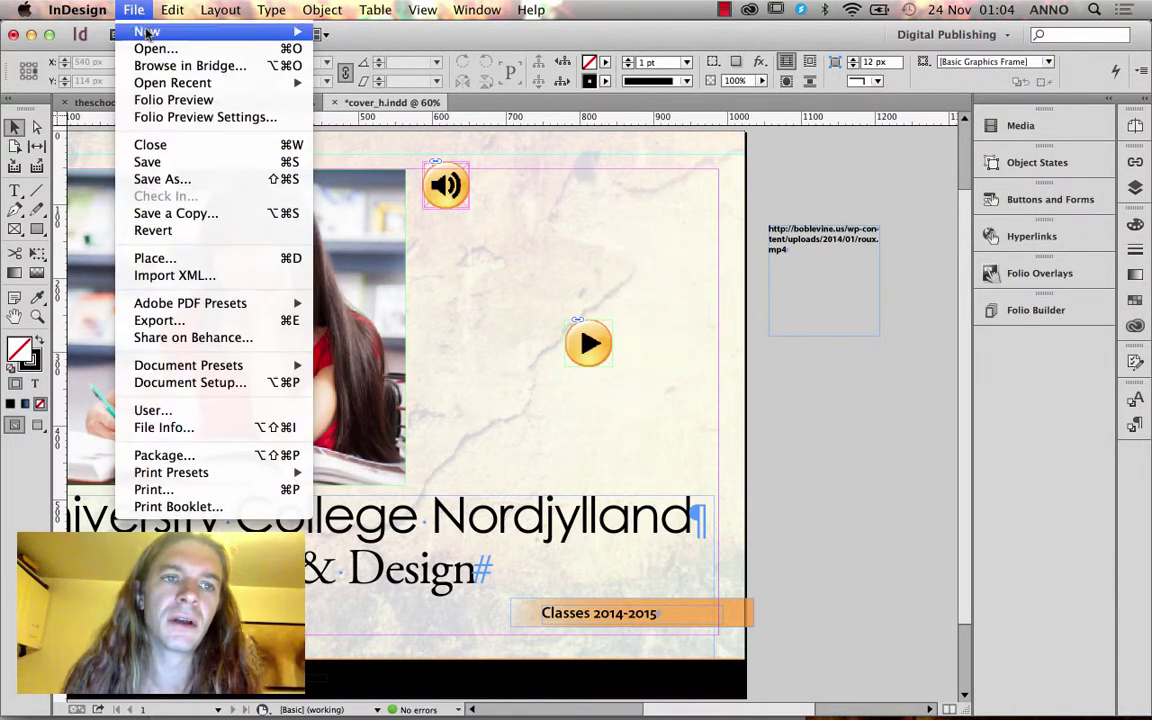
mouse_move(150, 31)
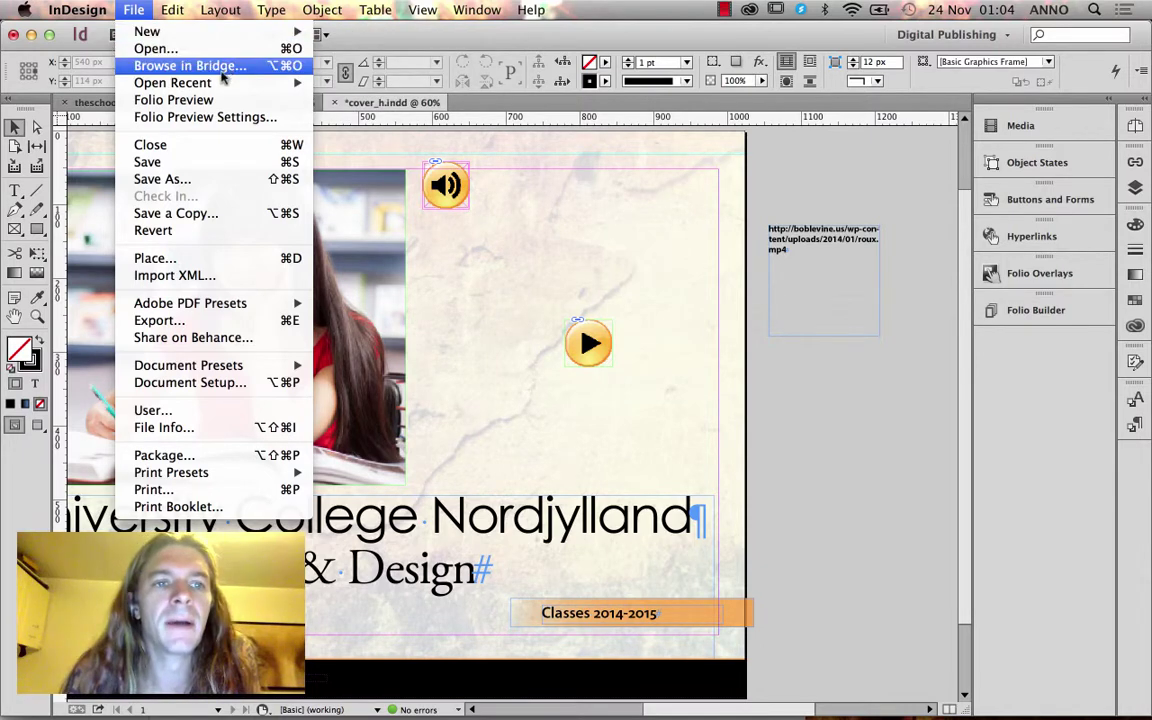
mouse_move(226, 88)
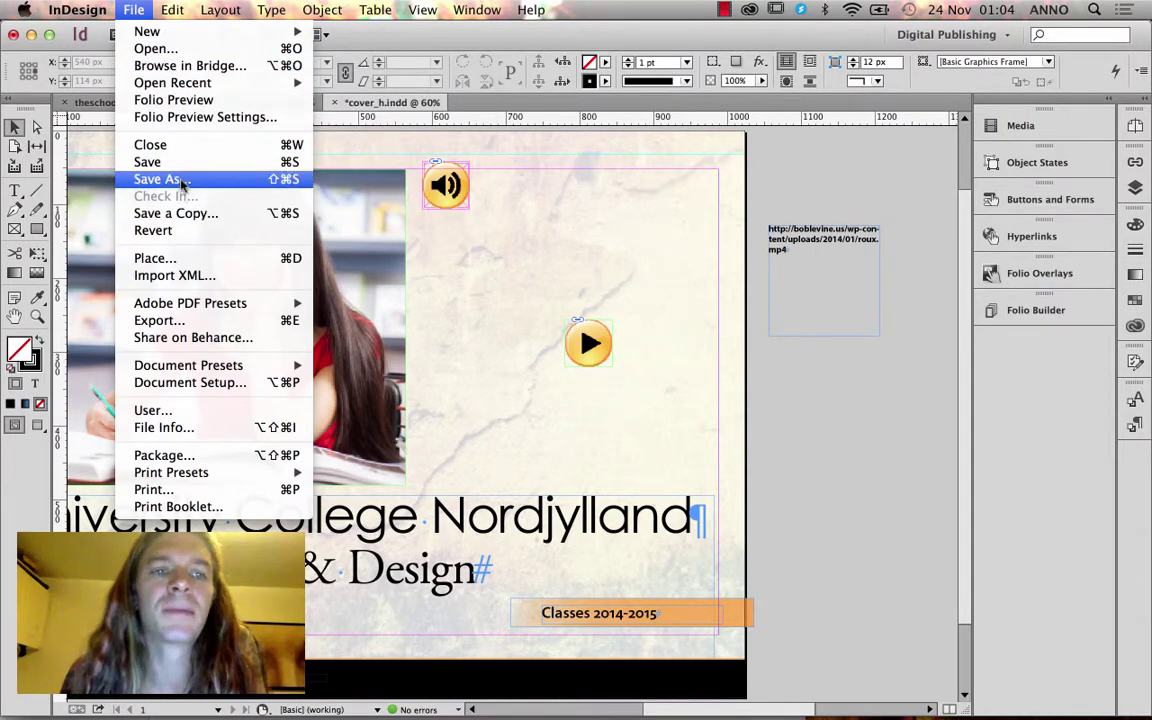
left_click(150, 258)
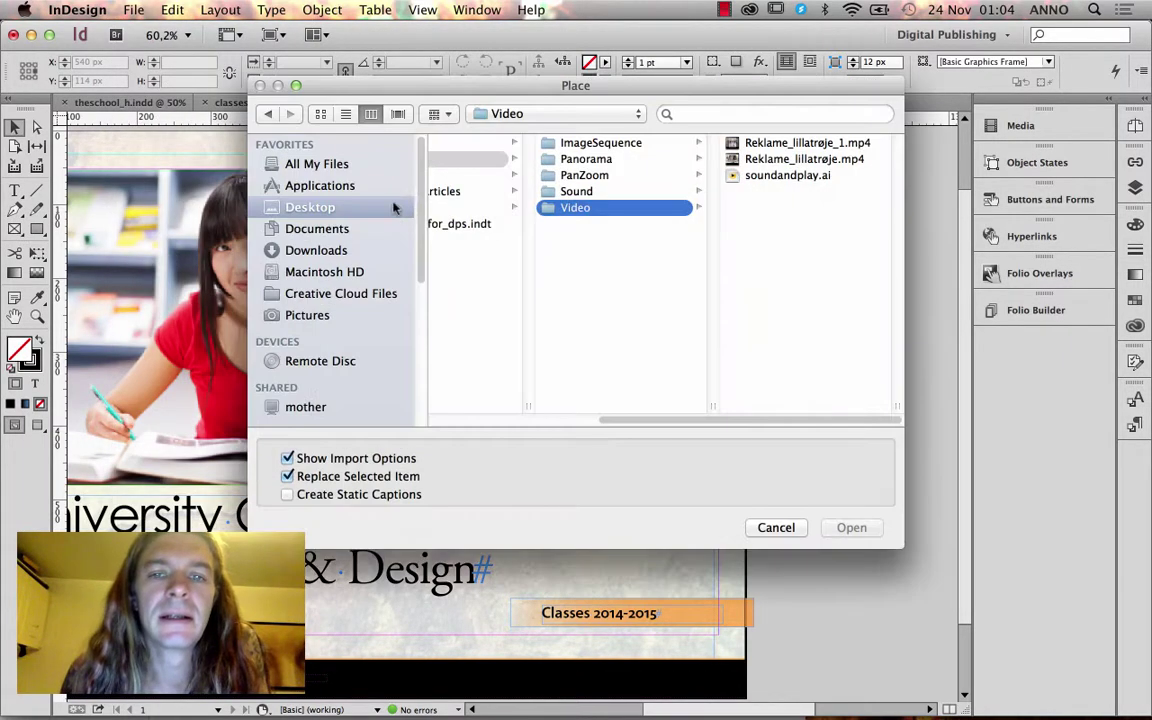
left_click(478, 110)
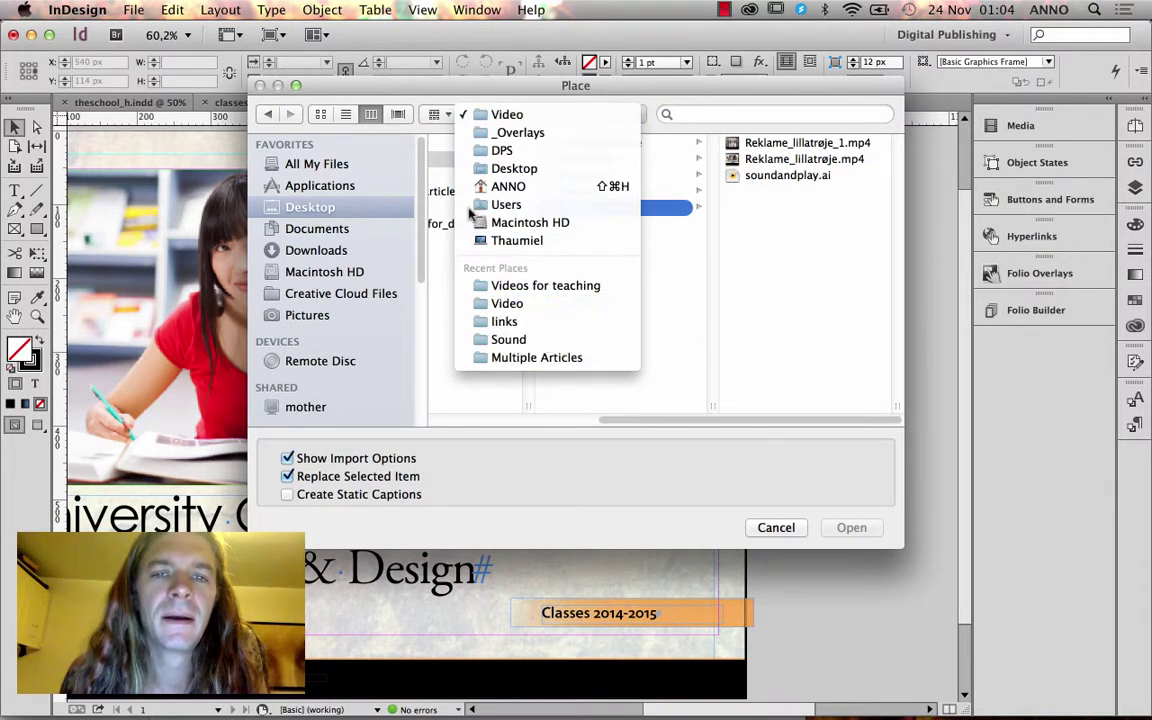
left_click(350, 207)
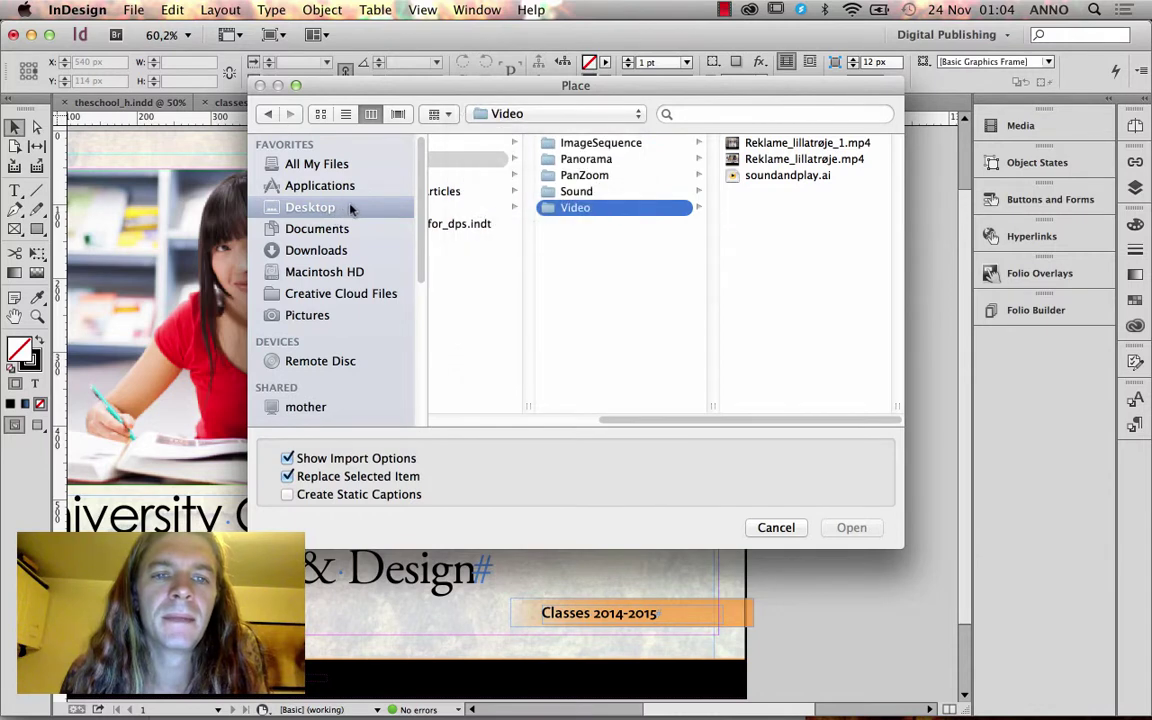
left_click(318, 207)
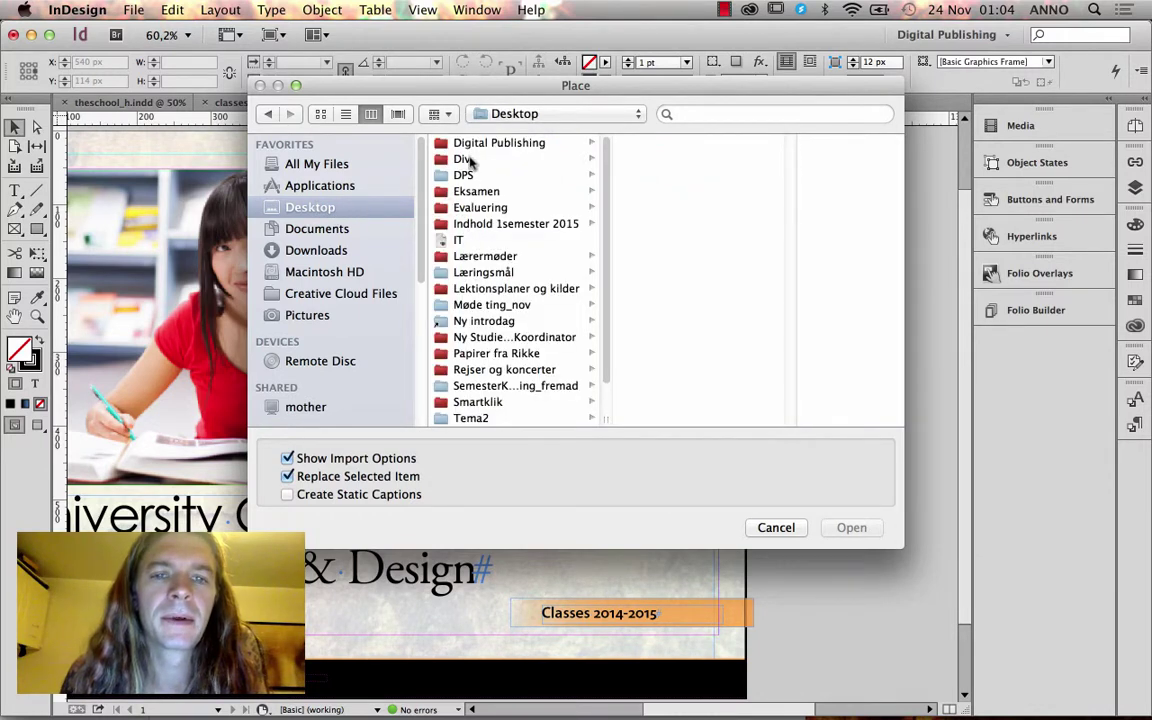
left_click(473, 144)
left_click(700, 144)
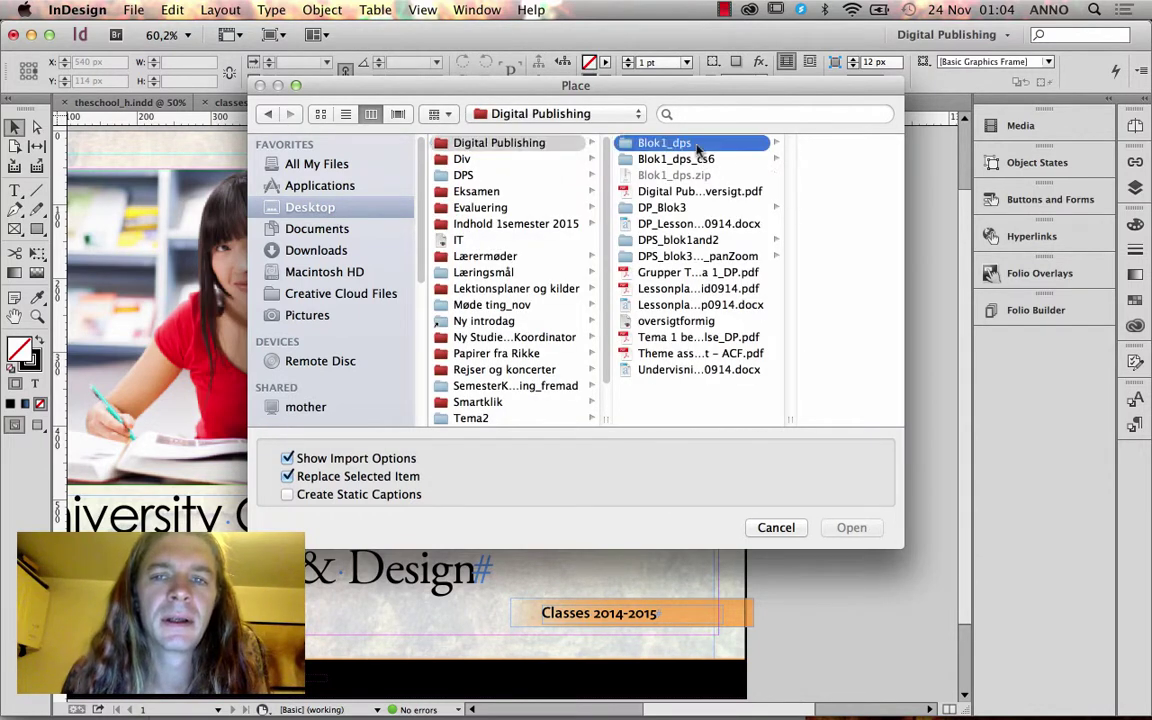
left_click(781, 162)
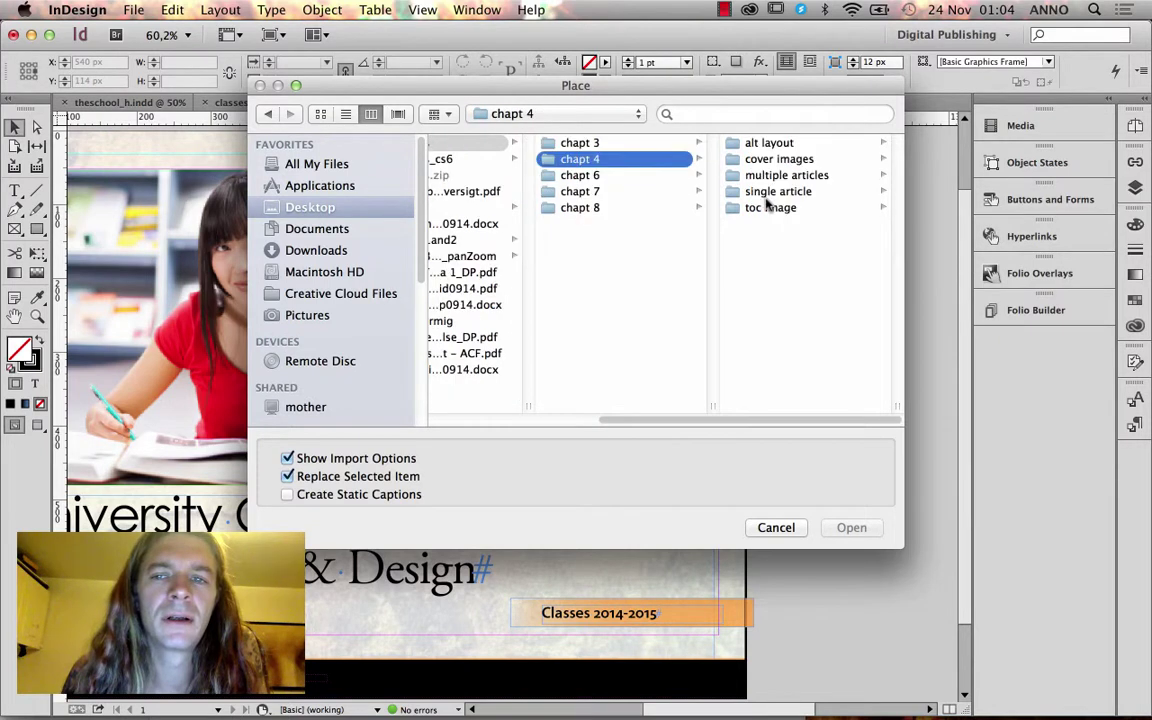
left_click(588, 177)
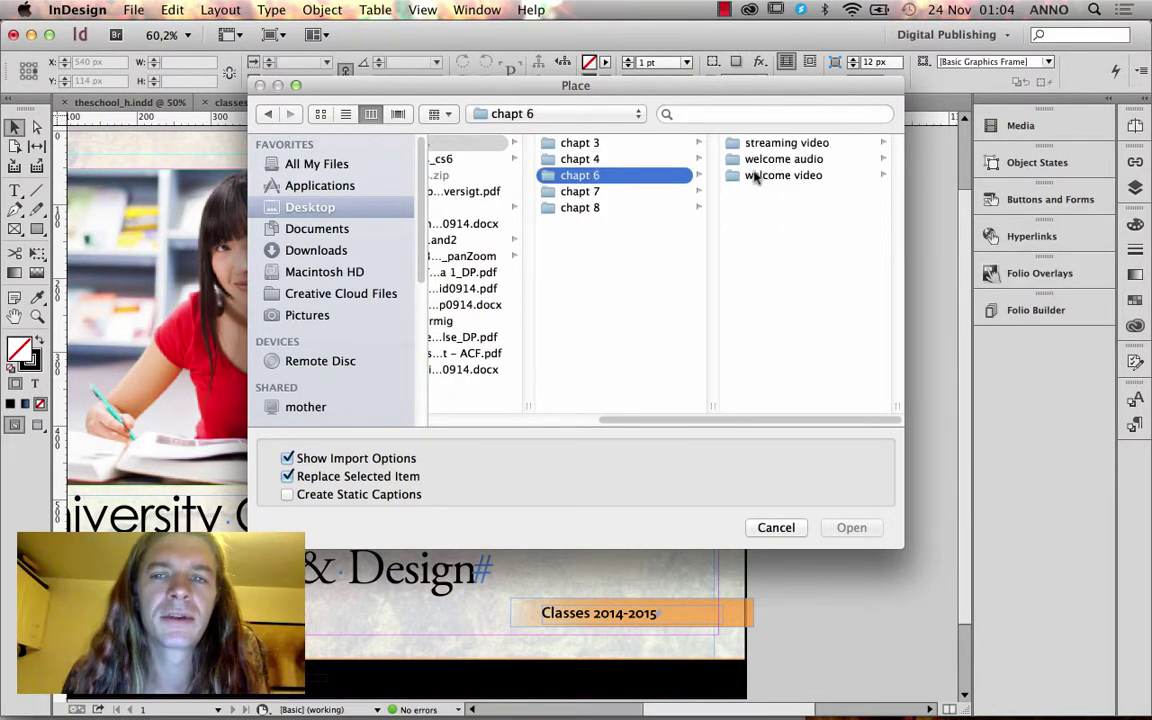
left_click(801, 145)
left_click(790, 160)
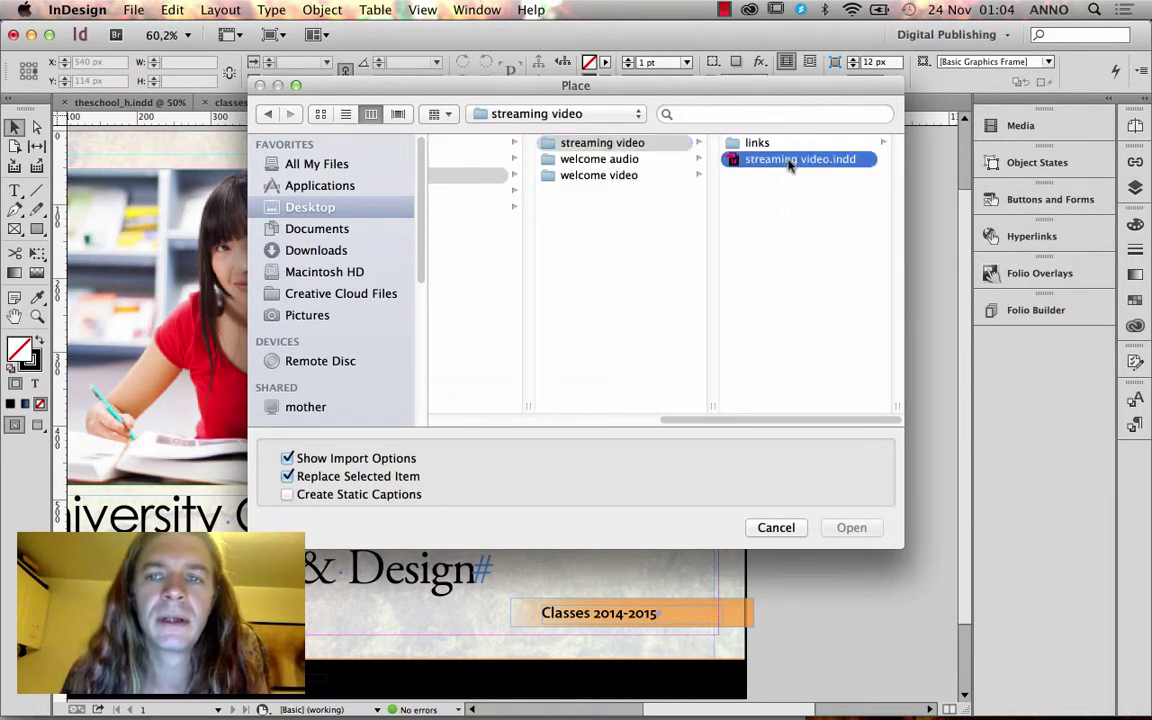
left_click(672, 145)
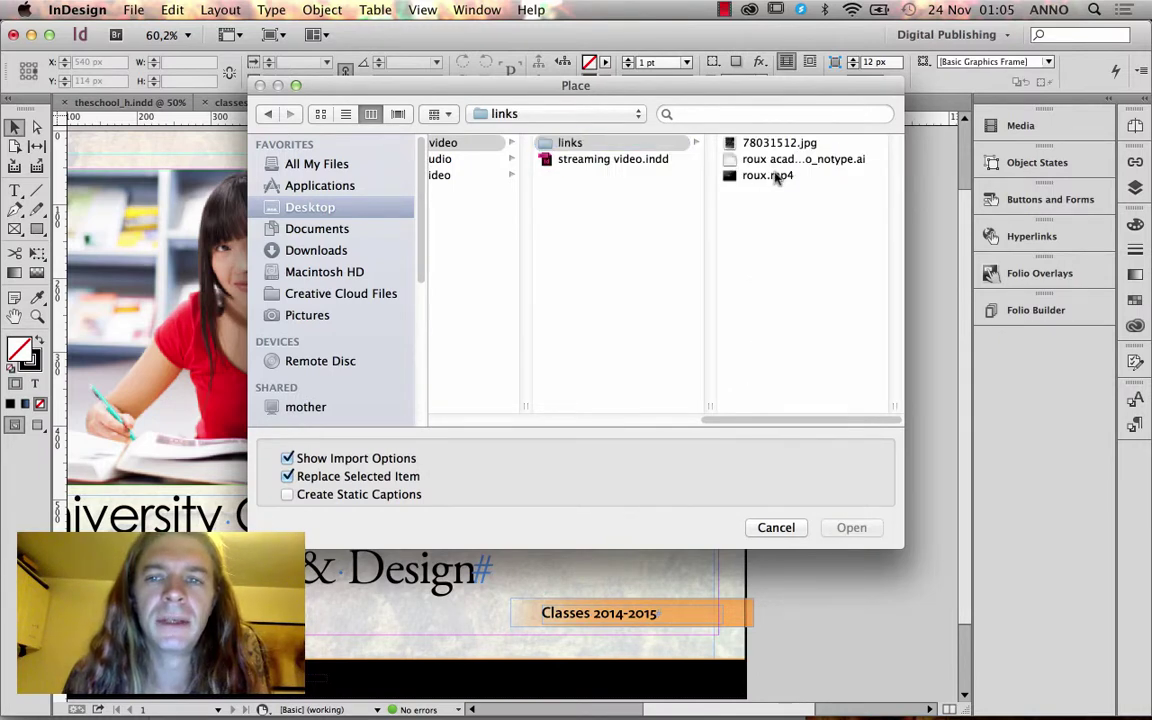
left_click(772, 176)
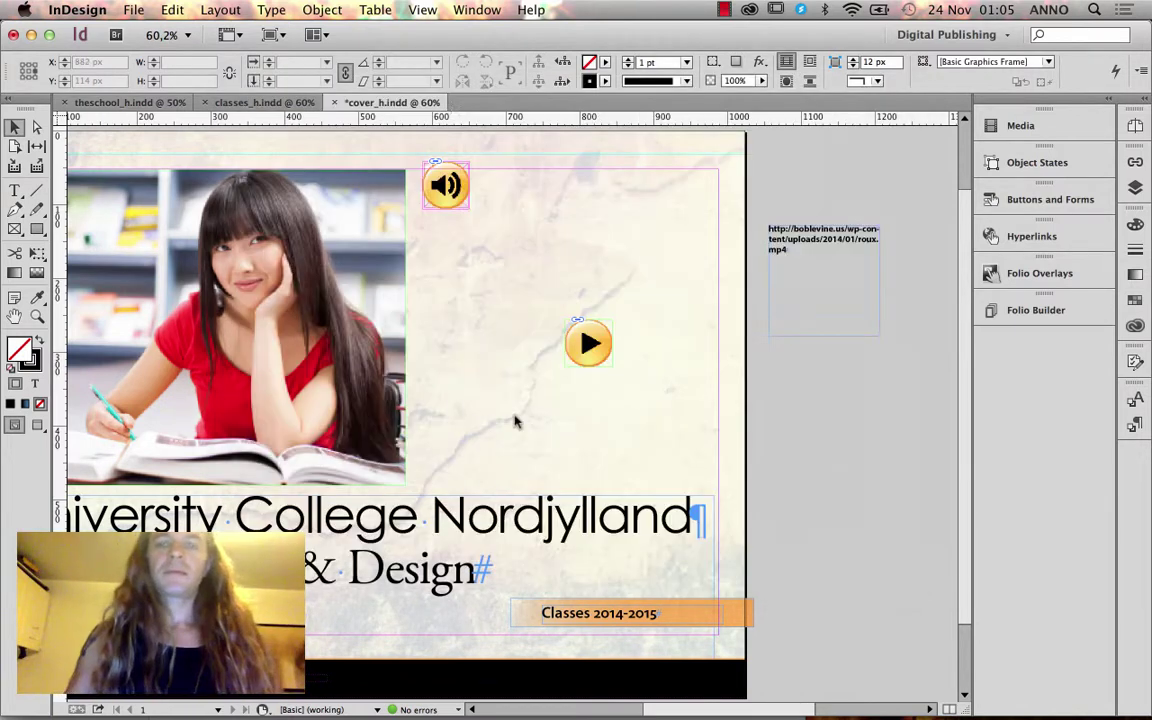
left_click(779, 528)
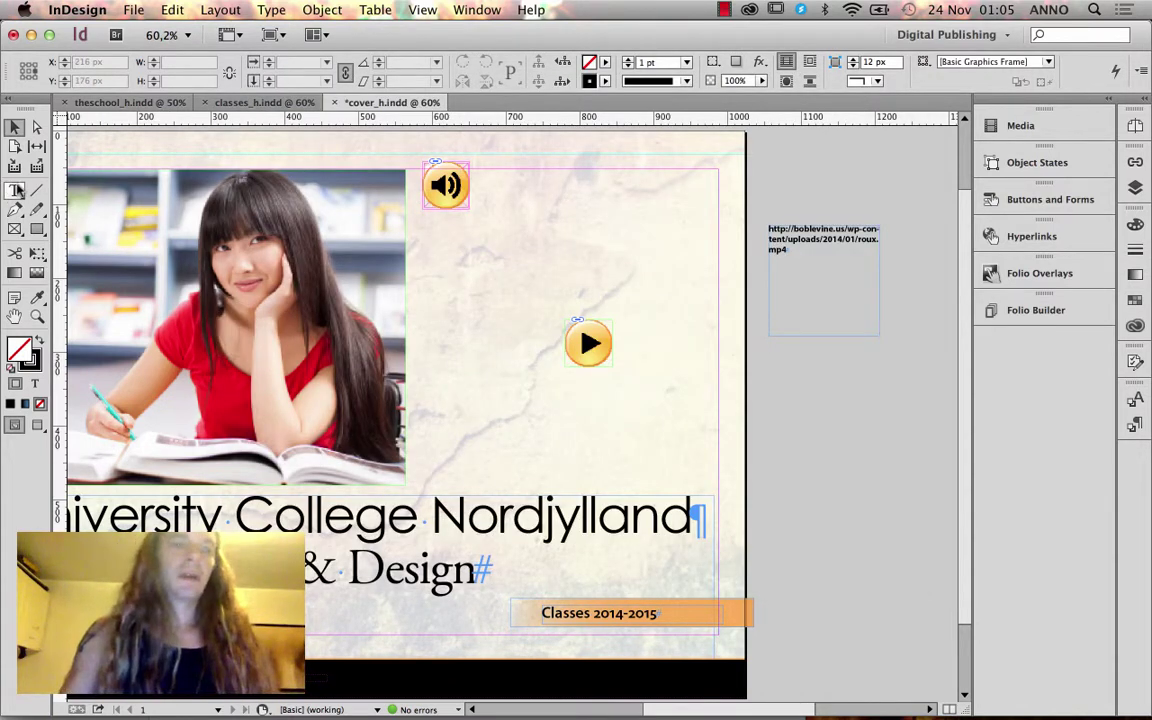
Draw a rectangular placeholder frame about 338 by 120 px beside the student photo and set its width to 640 px
left_click(14, 228)
left_click_drag(411, 255, 661, 342)
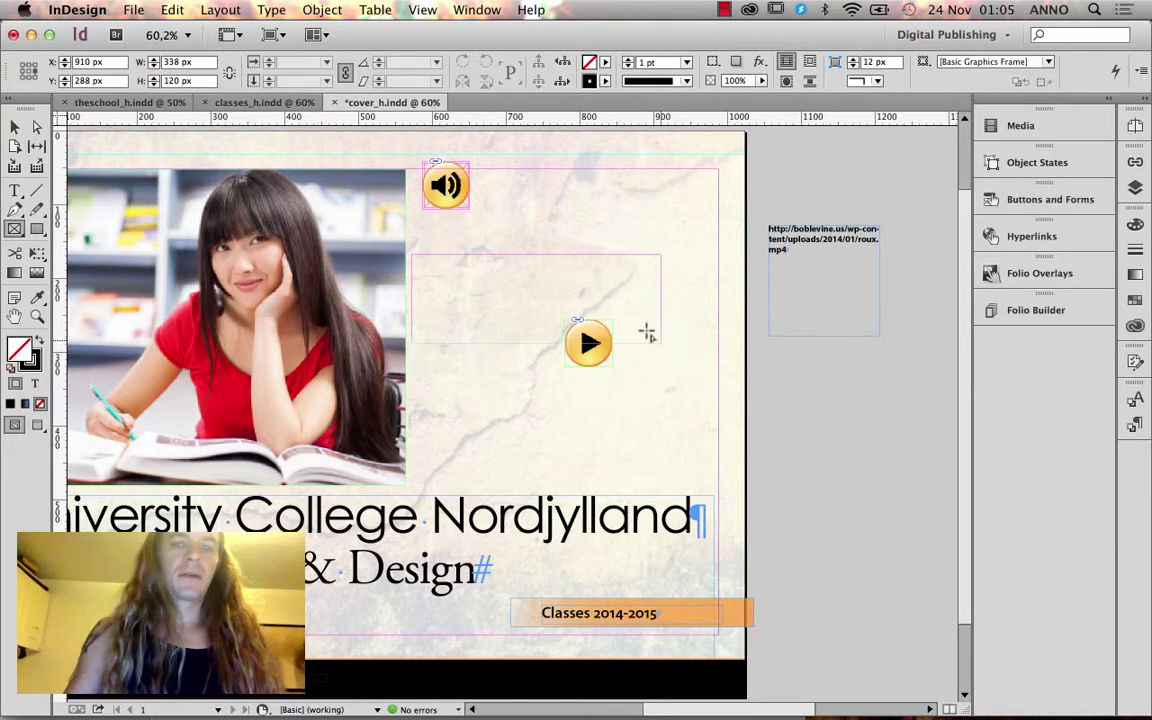
triple_click(180, 62)
type("6")
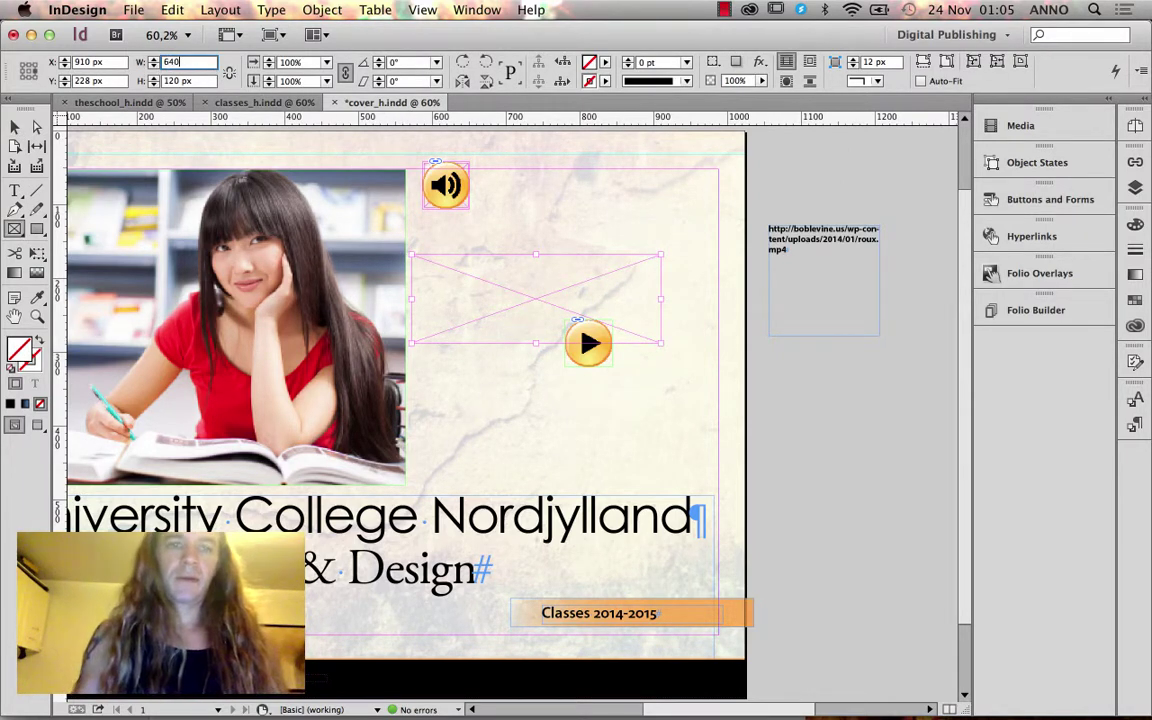
type("40")
key("Return")
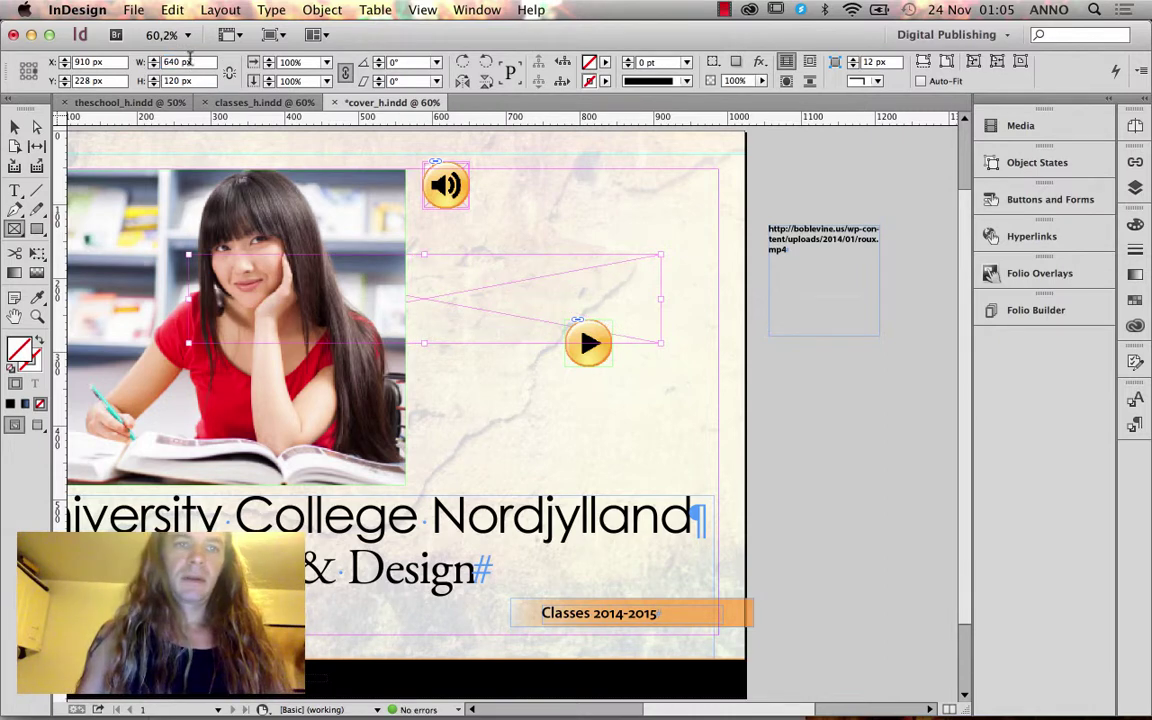
Set the placeholder frame's width to 360 px and its height to 300 px
left_click(152, 62)
type("3")
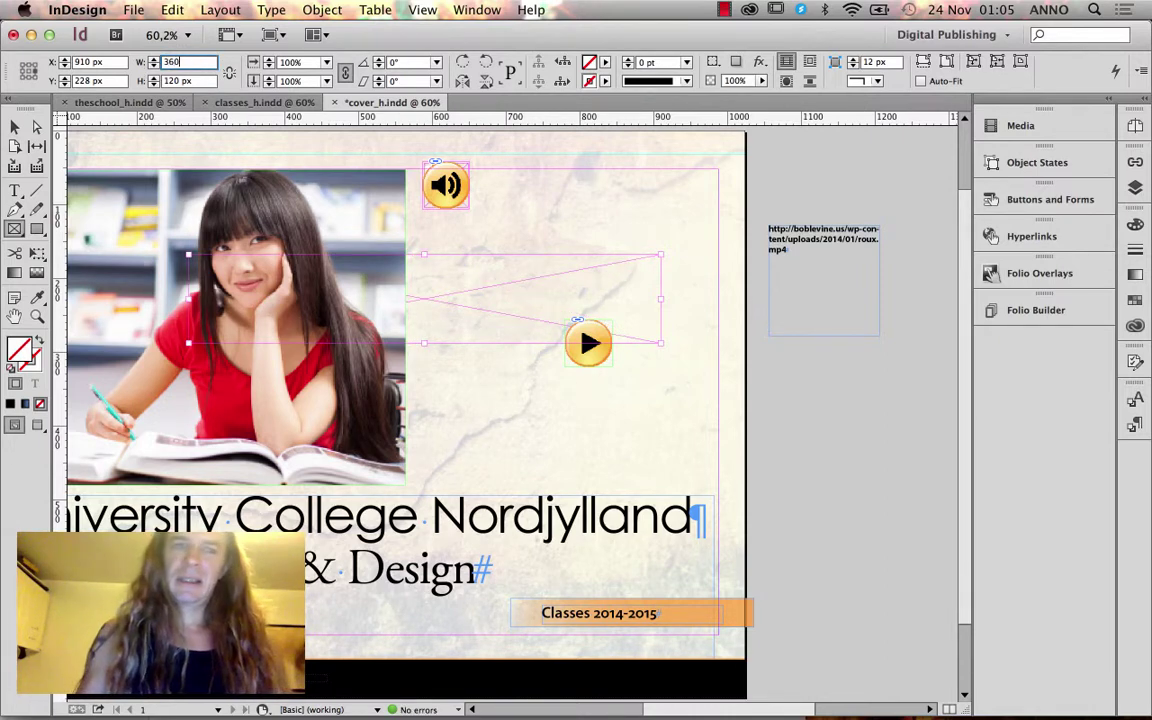
type("60")
key("Return")
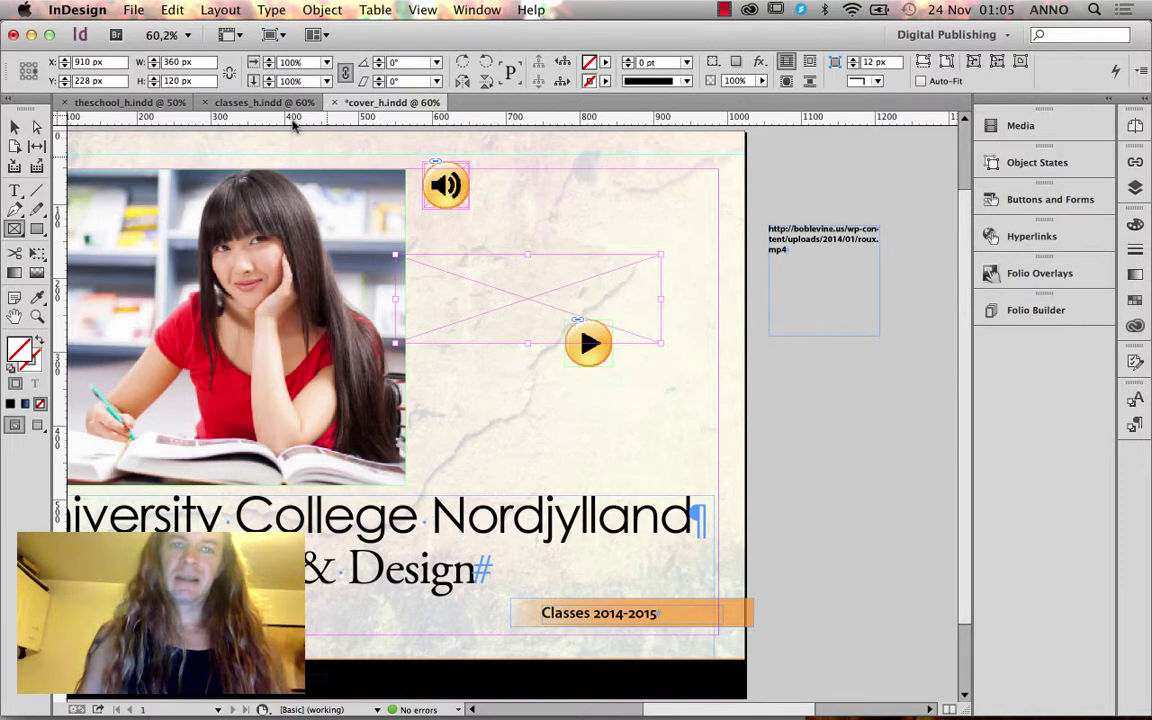
left_click(153, 80)
type("300")
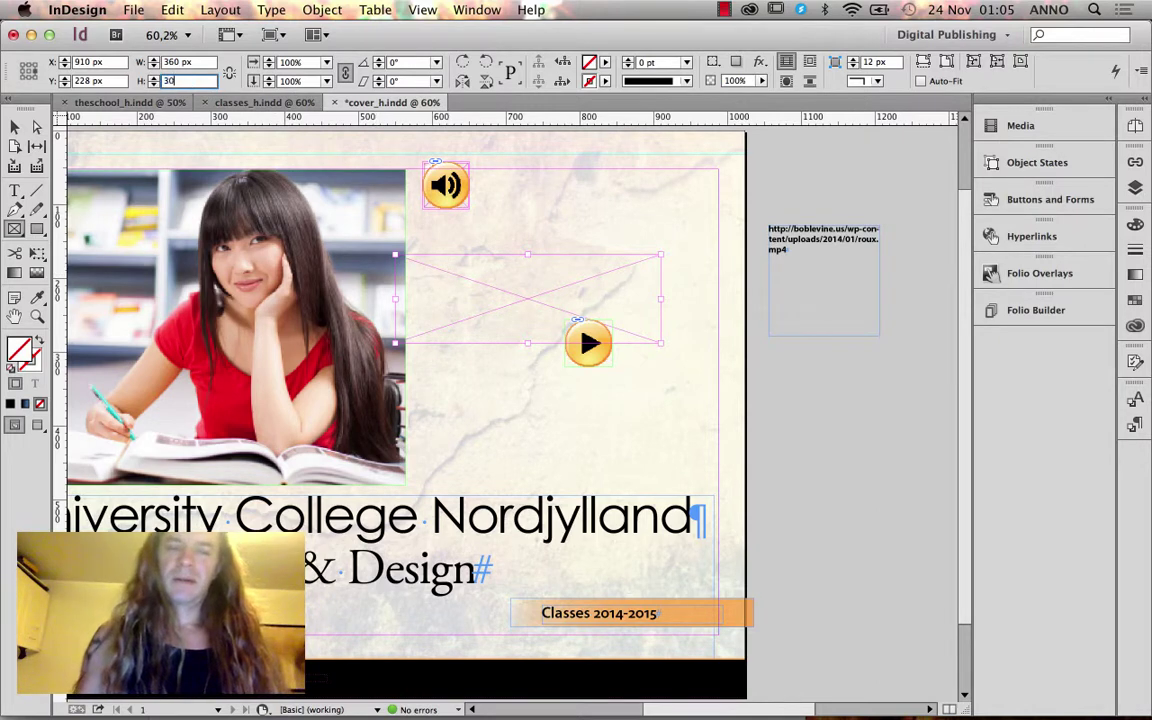
key("Return")
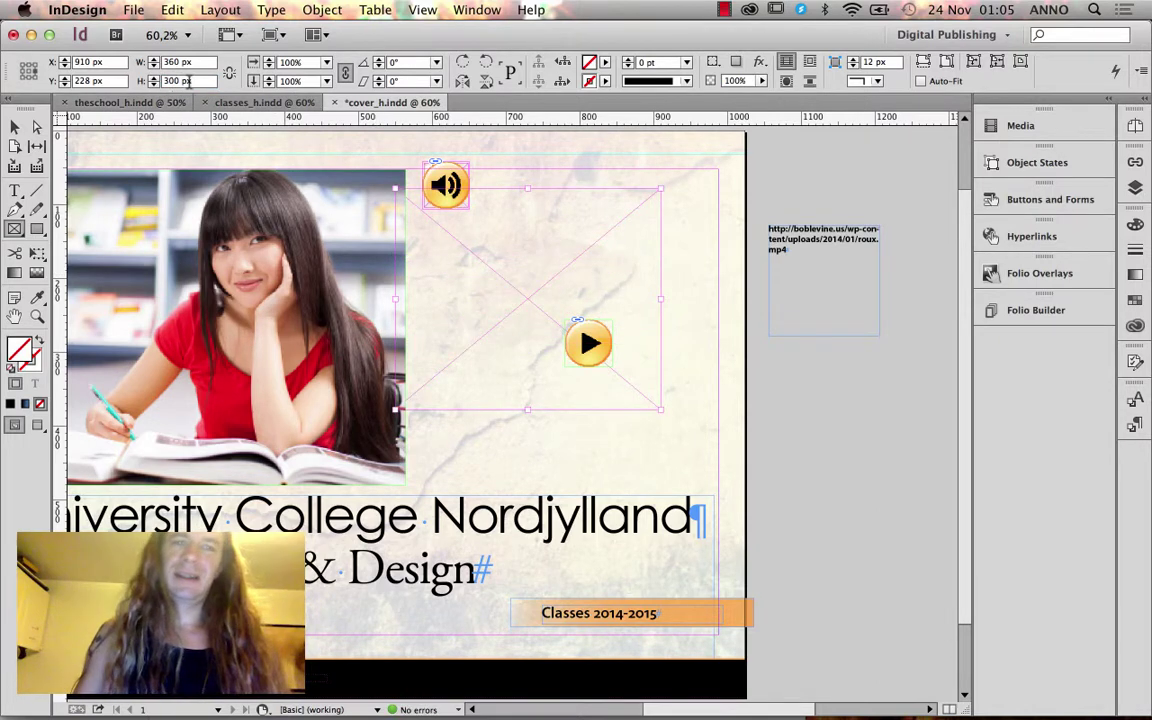
Set the placeholder frame's height to 250 px
left_click(185, 81)
type("2")
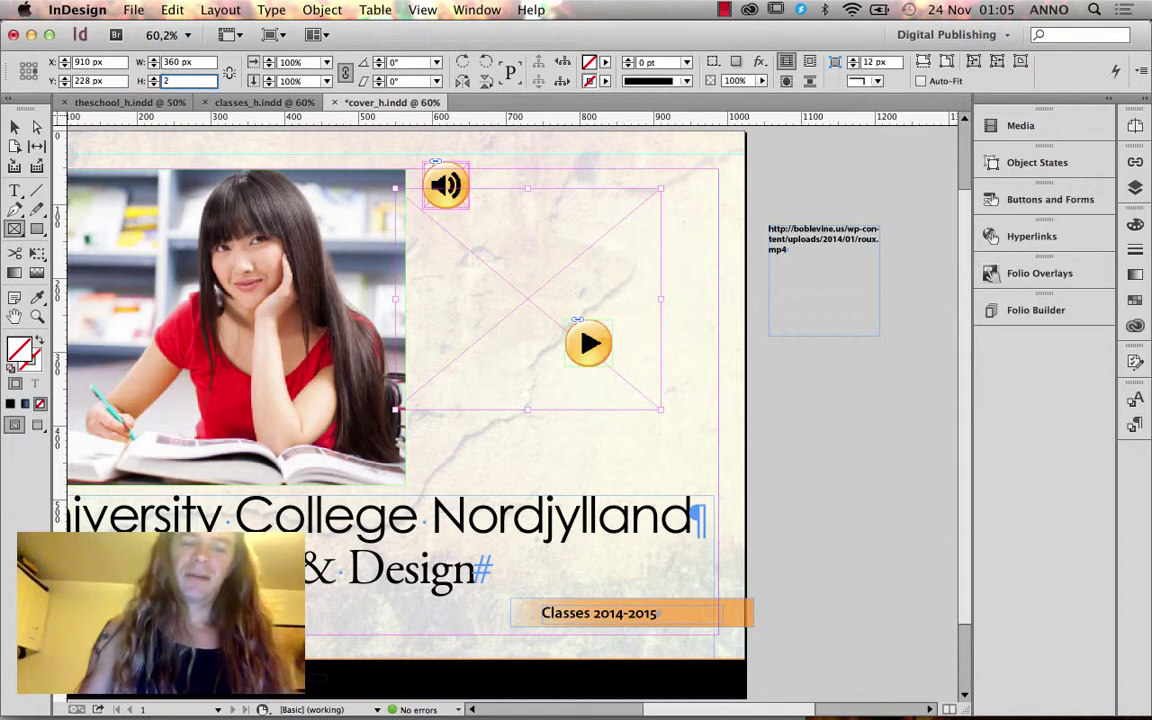
type("50")
key("Return")
Check the dimensions of roux.mp4 in Blok1_dps_cs6, chapt 6, welcome video, links through the Place dialog, then close it without placing
left_click(133, 10)
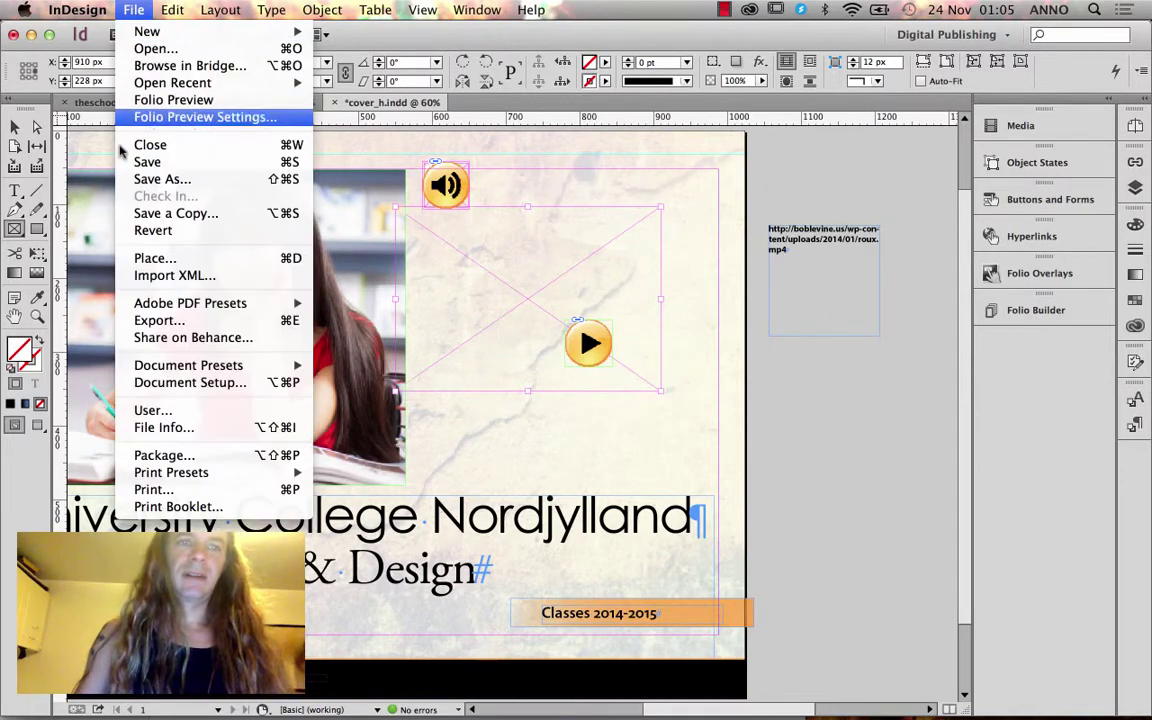
left_click(155, 258)
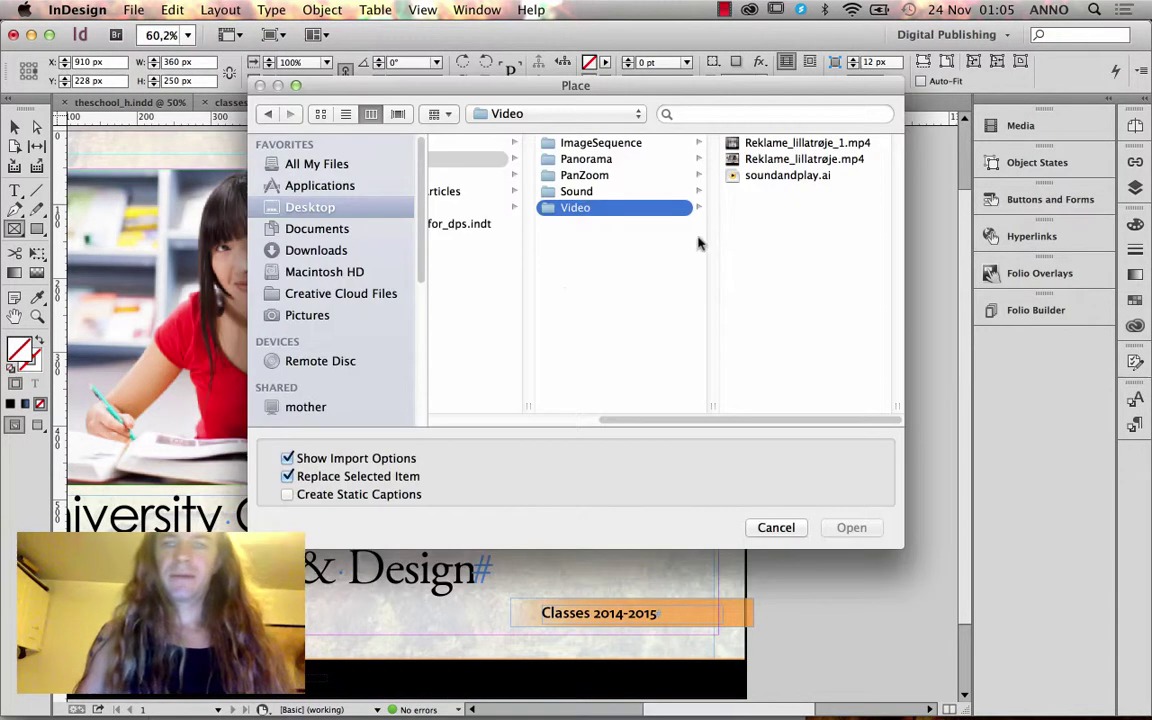
left_click_drag(607, 419, 450, 419)
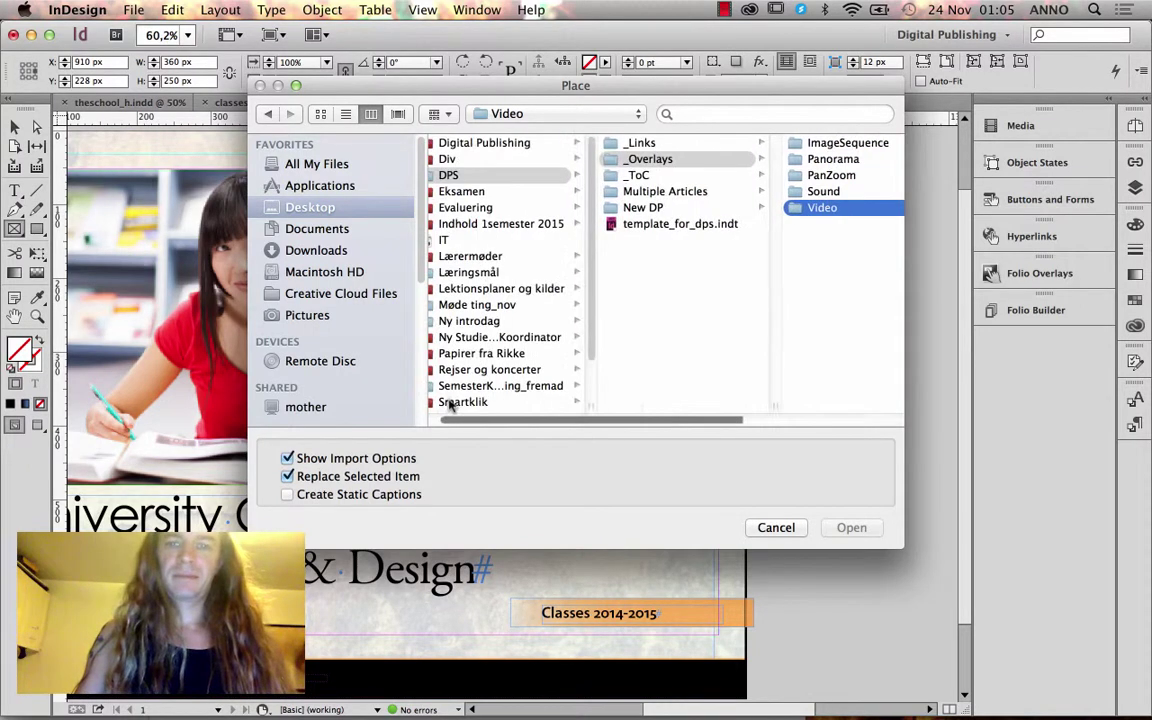
left_click(475, 145)
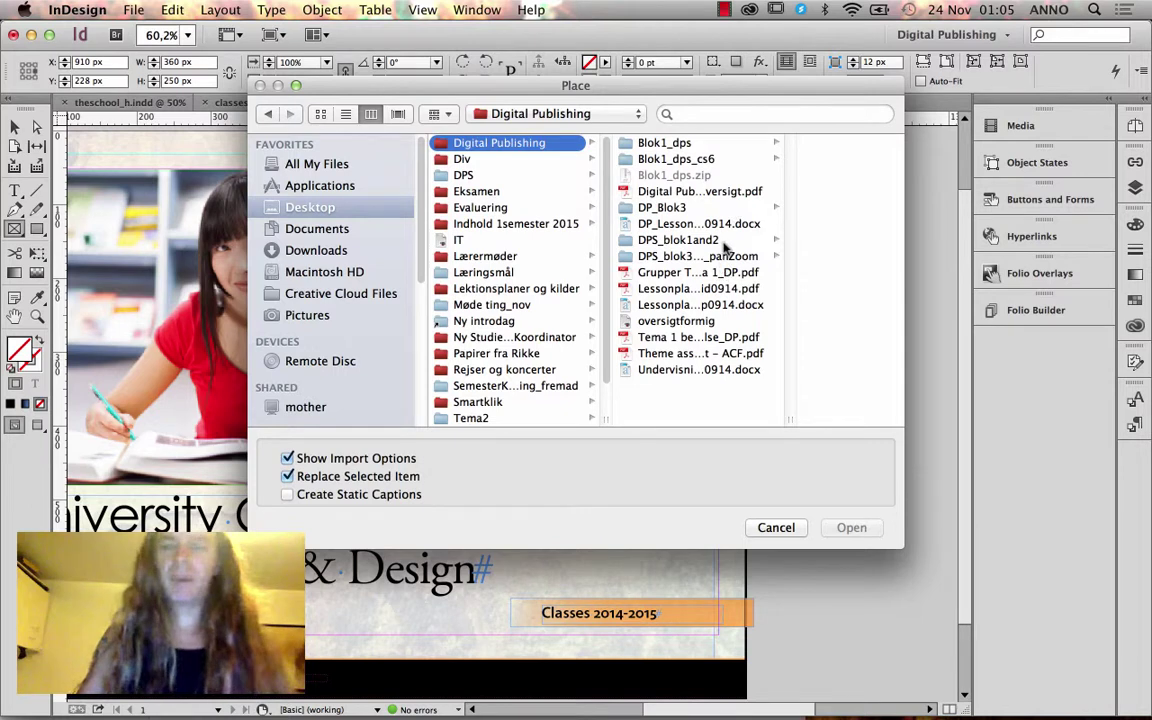
left_click(724, 242)
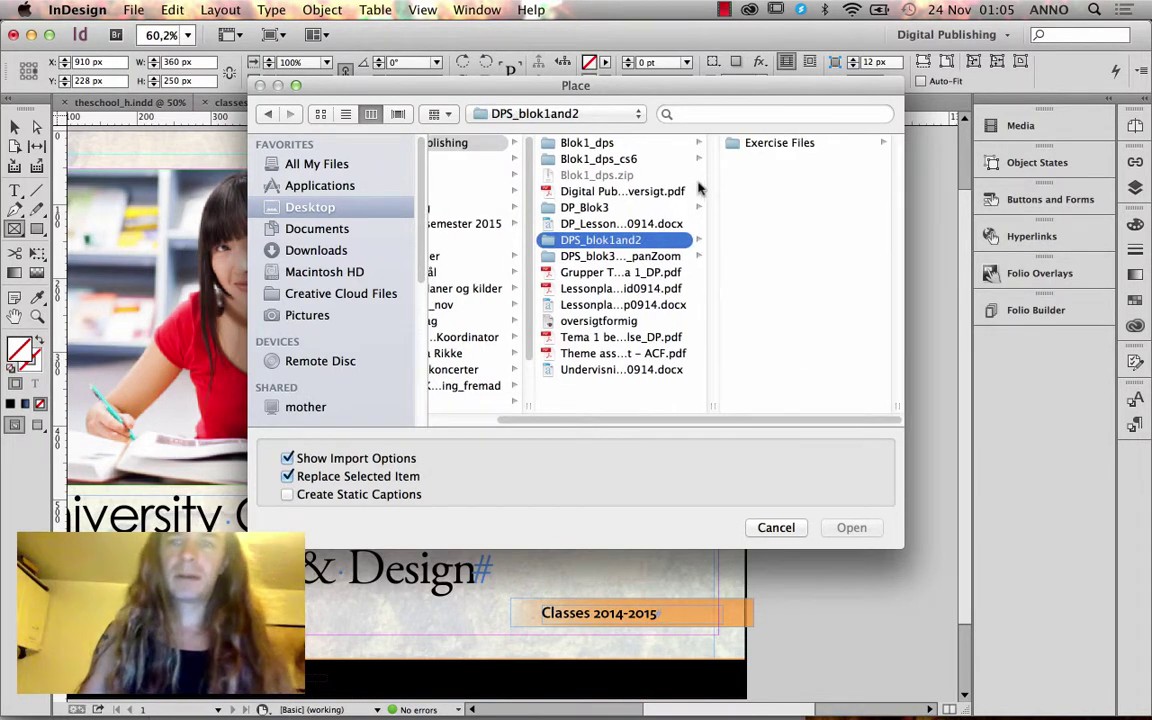
left_click(634, 160)
left_click(765, 176)
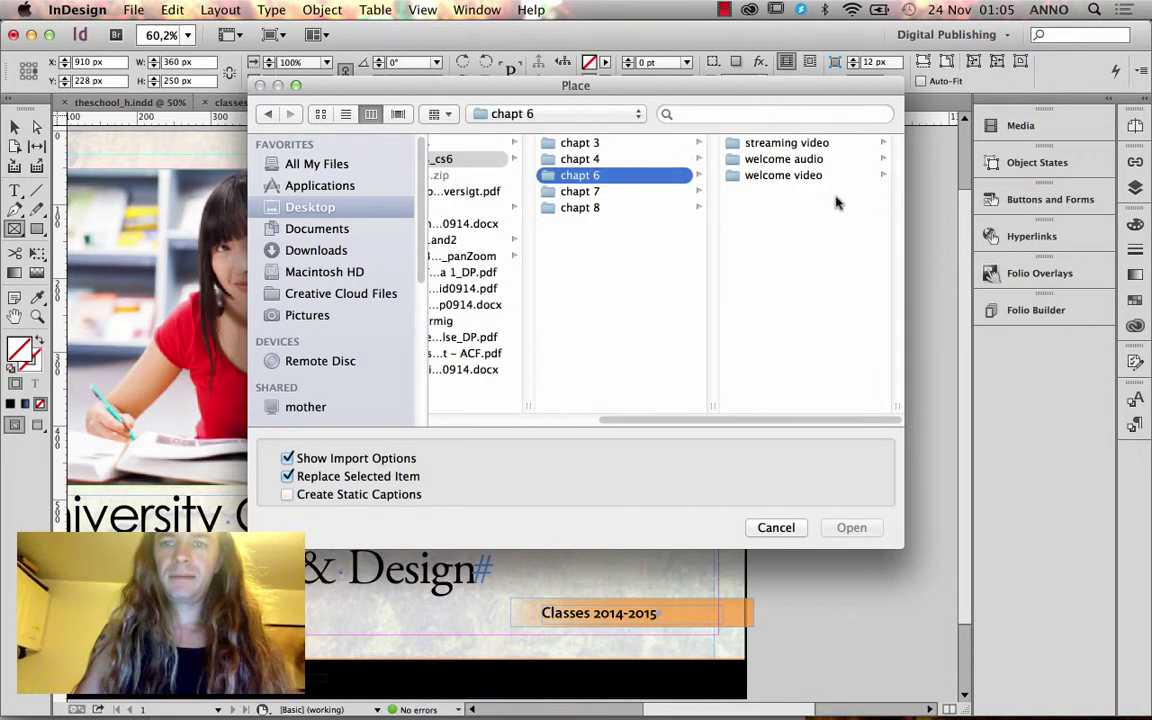
left_click(797, 161)
left_click(688, 177)
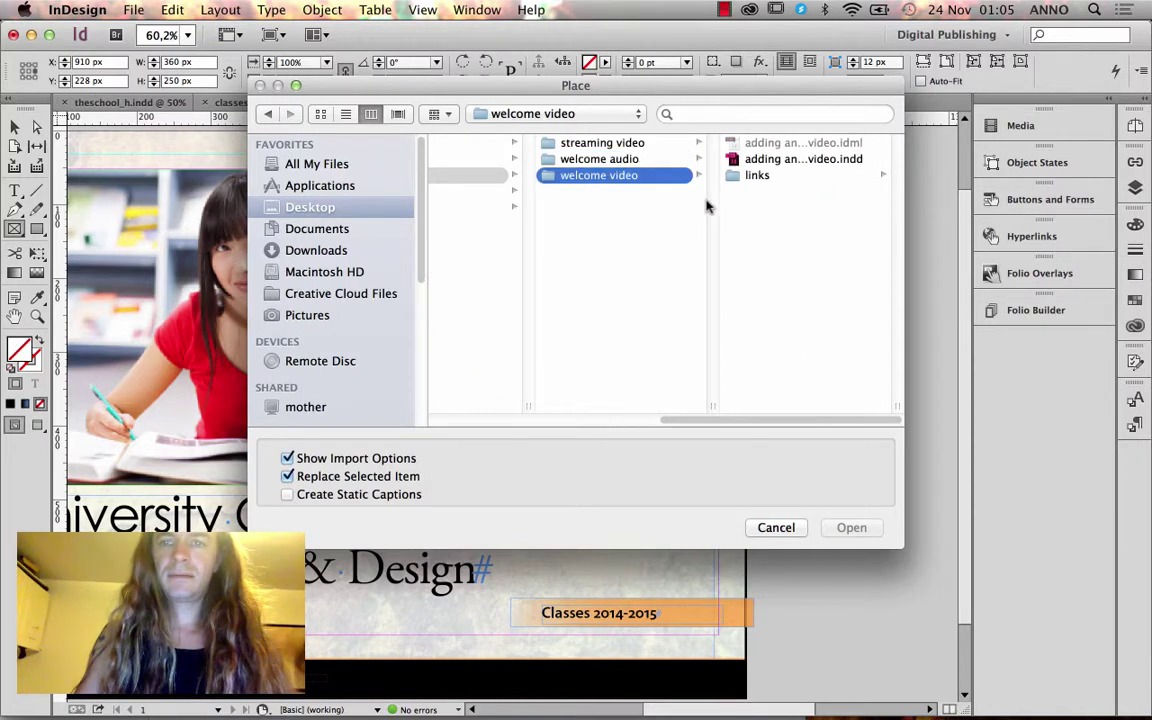
left_click(790, 176)
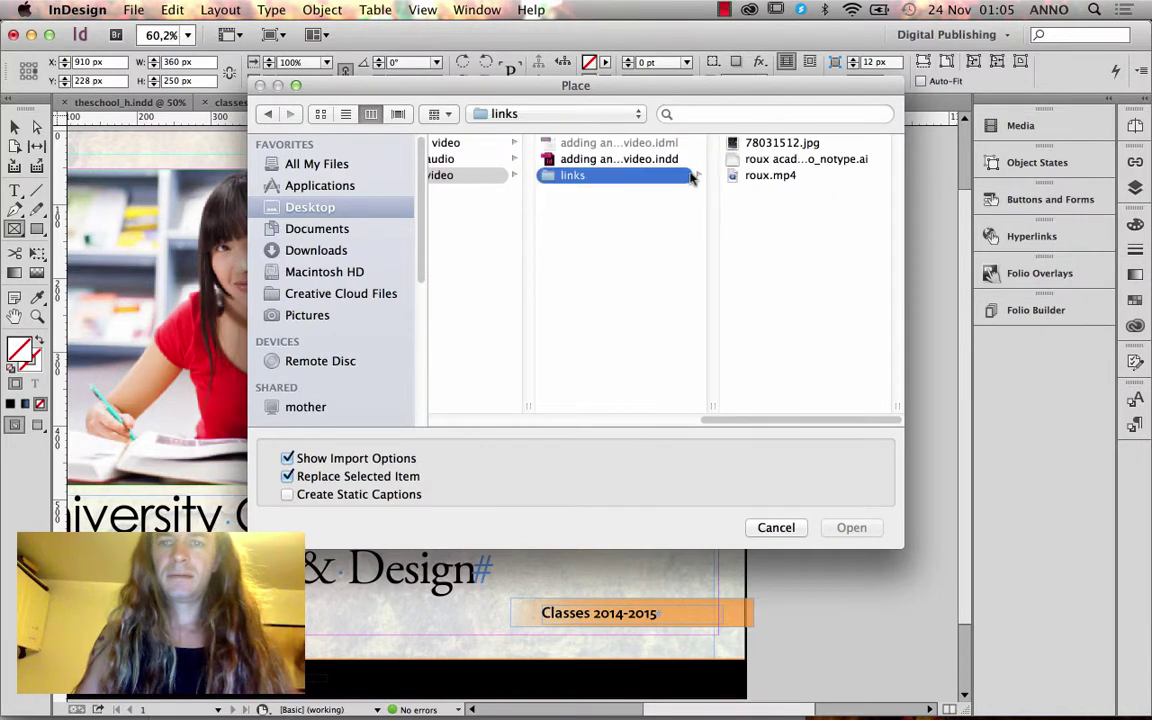
left_click(760, 177)
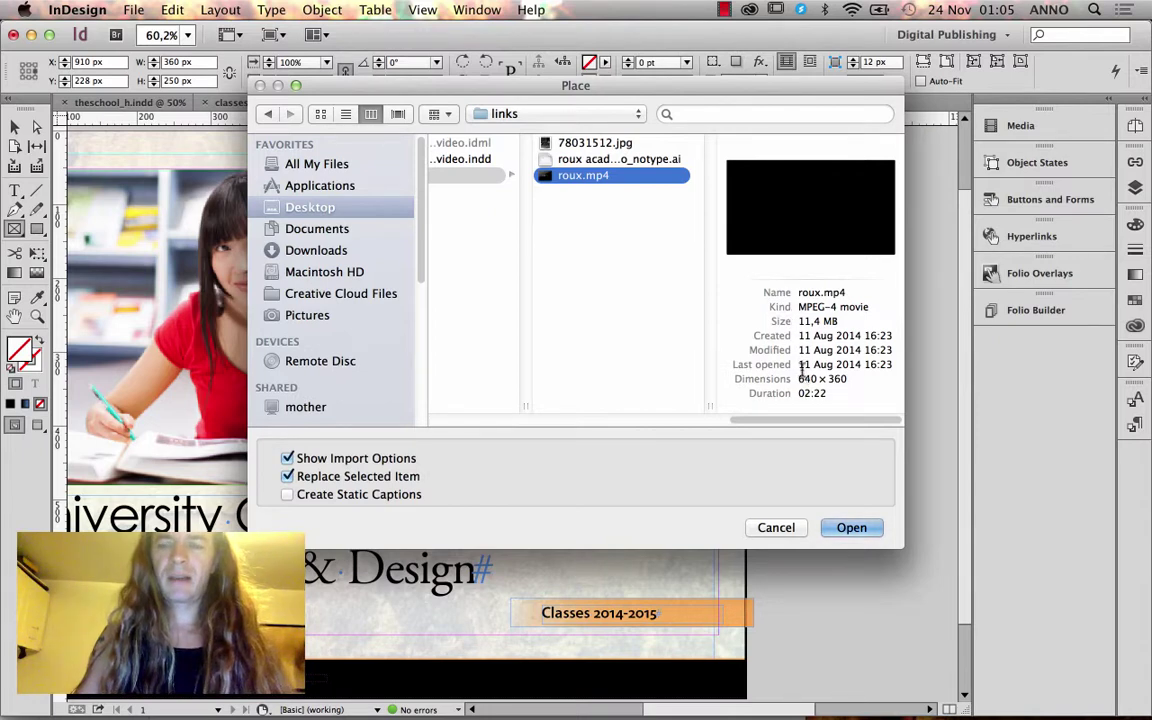
left_click(790, 529)
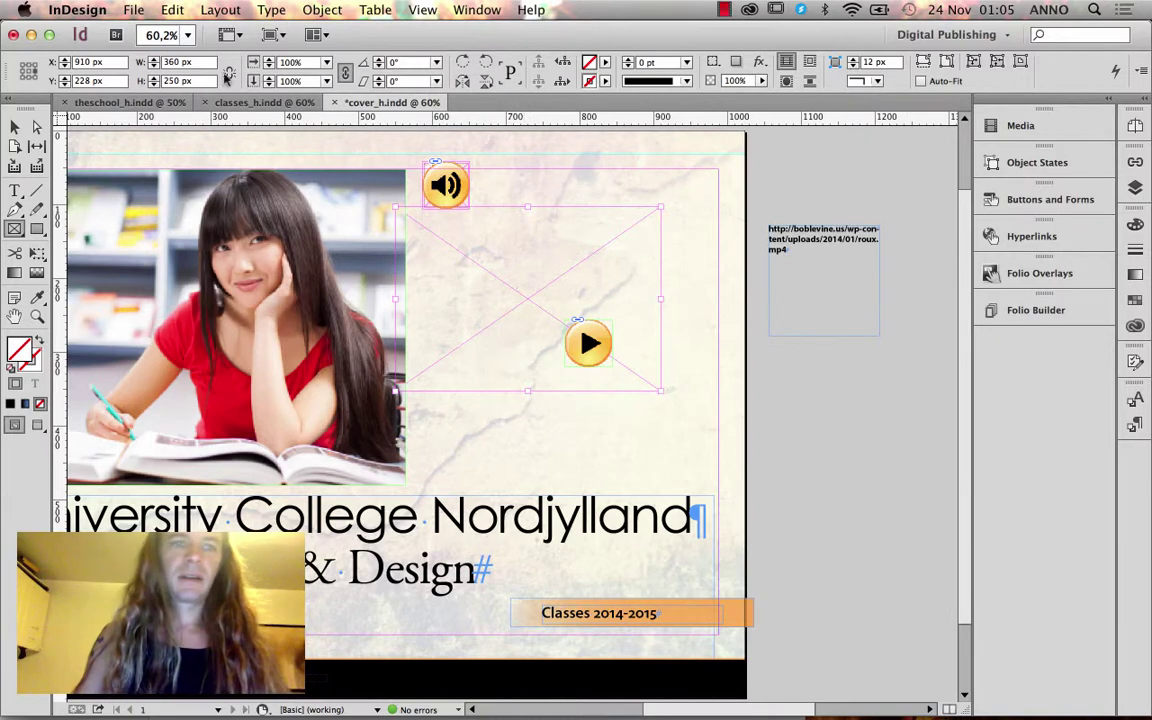
Set the placeholder frame's width to 640 px and its height to 360 px
left_click(152, 62)
type("640")
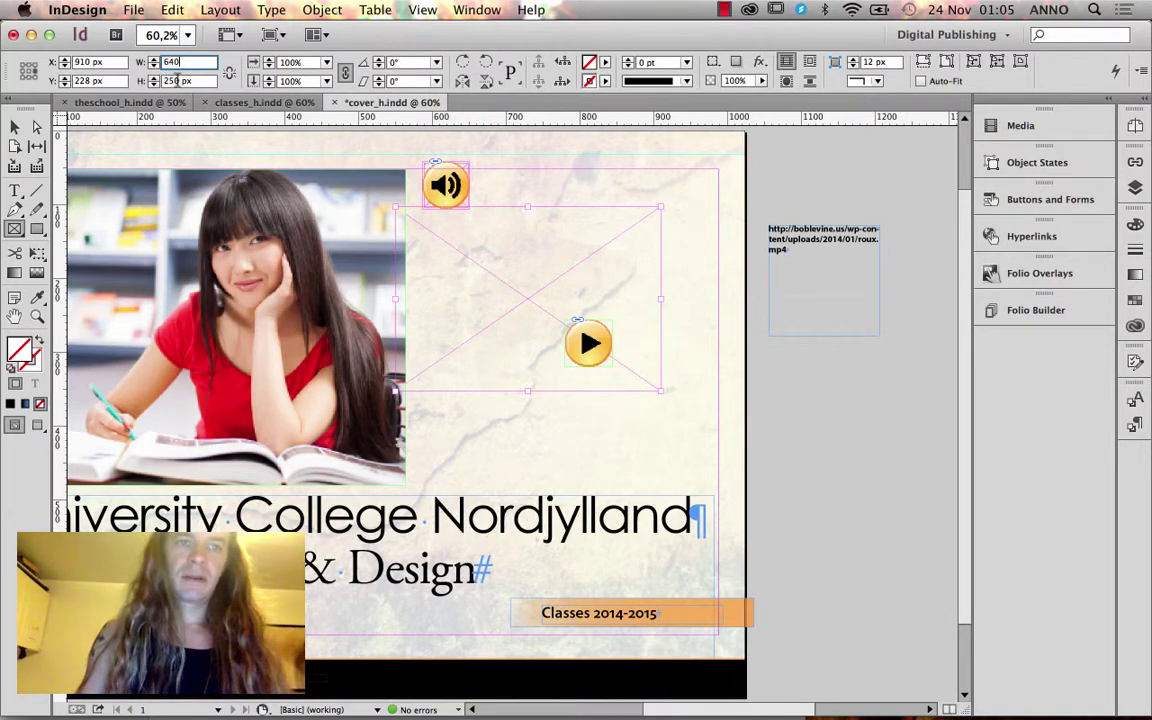
left_click(166, 82)
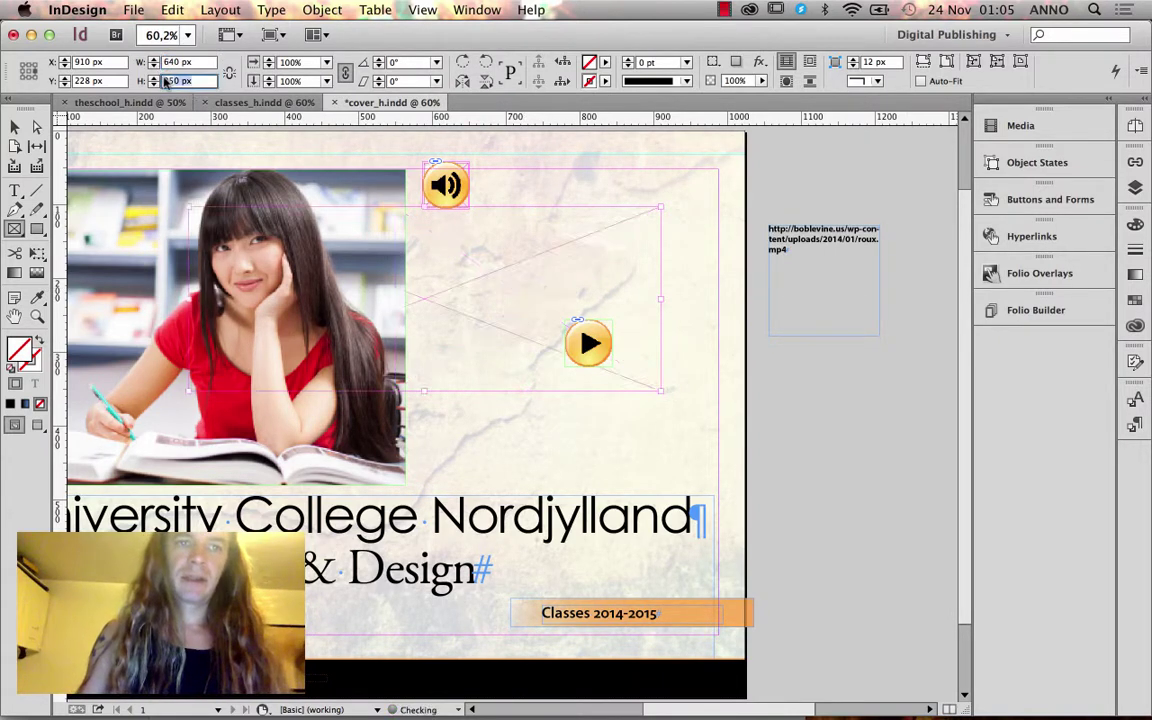
type("35")
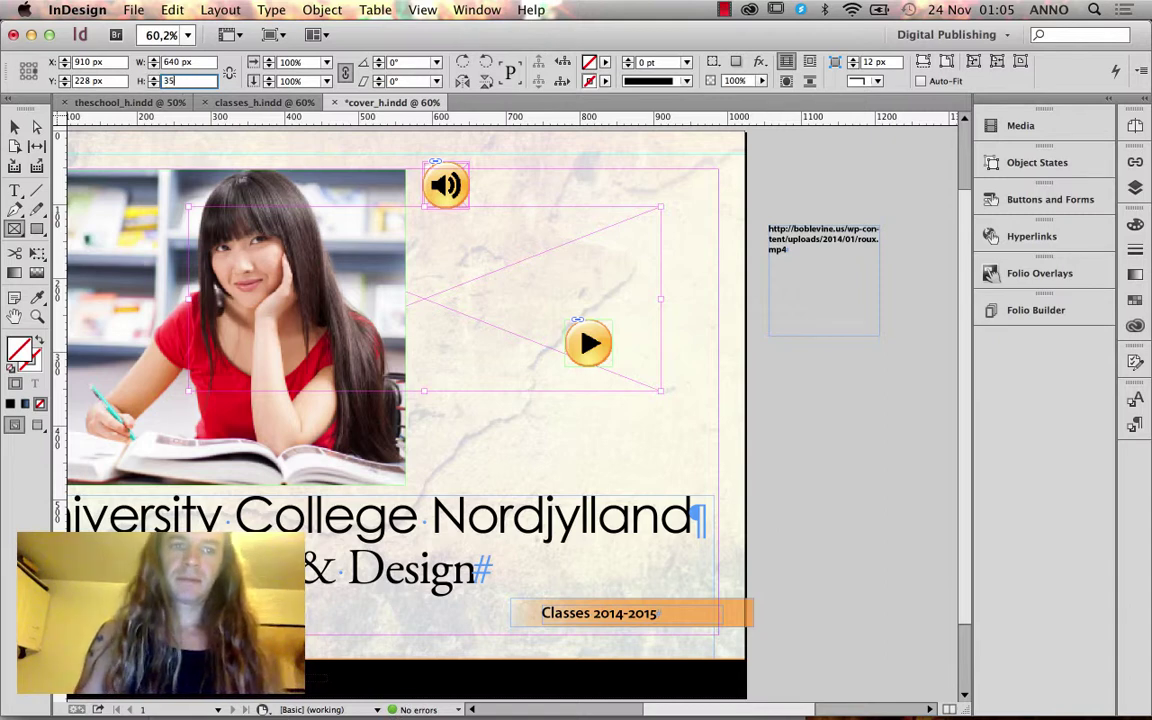
key("Return")
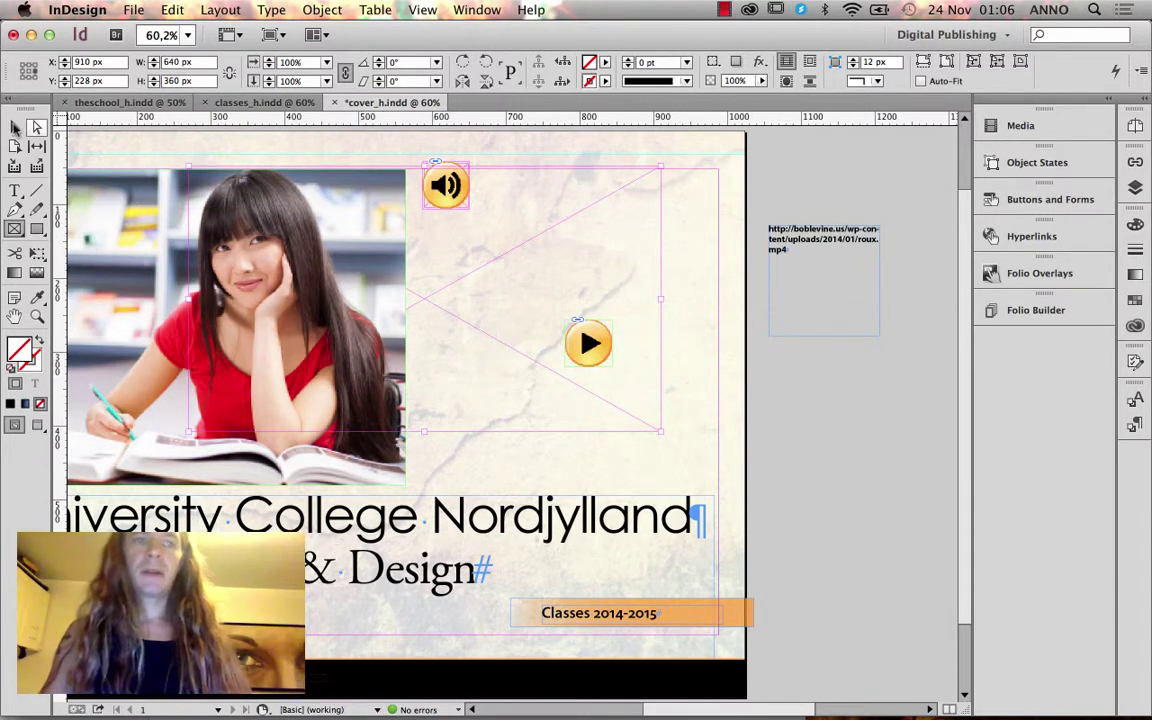
Shift the placeholder frame off the student photo and delete the photo
key("v")
left_click_drag(463, 227, 548, 262)
left_click(237, 280)
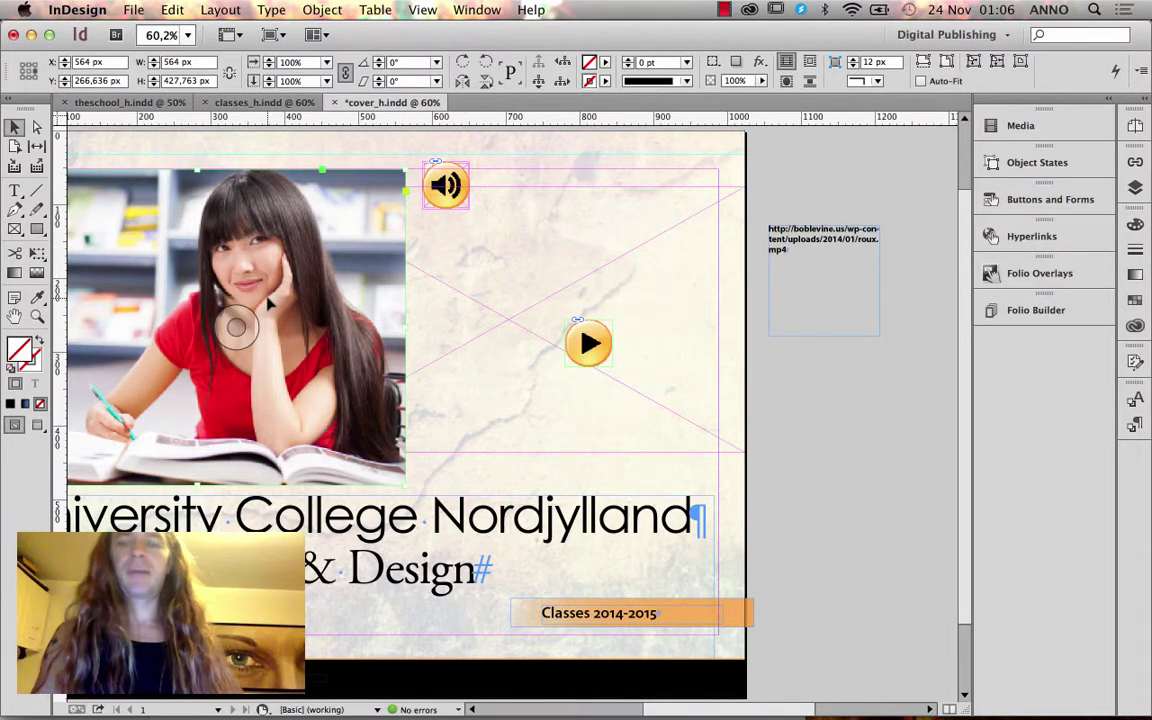
key("Delete")
Move the placeholder frame into the photo's former spot with the play button centred on it, and fill the frame with black
left_click_drag(334, 309, 166, 333)
left_click_drag(586, 342, 350, 347)
left_click(483, 298)
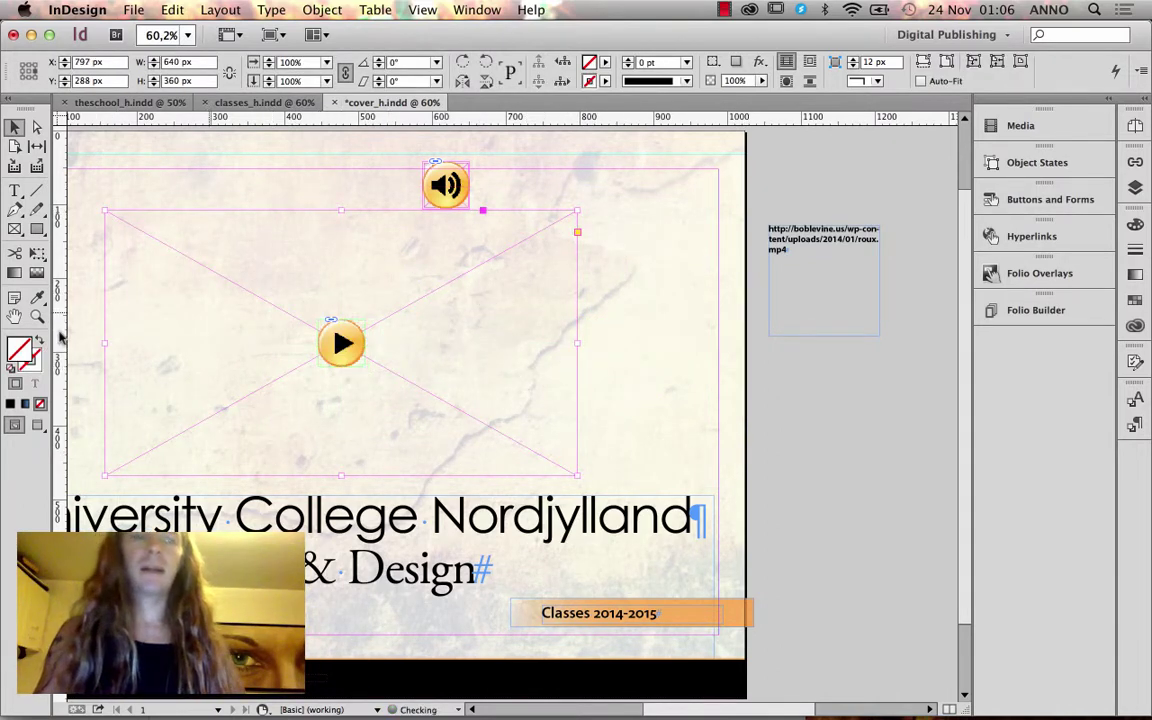
left_click(10, 403)
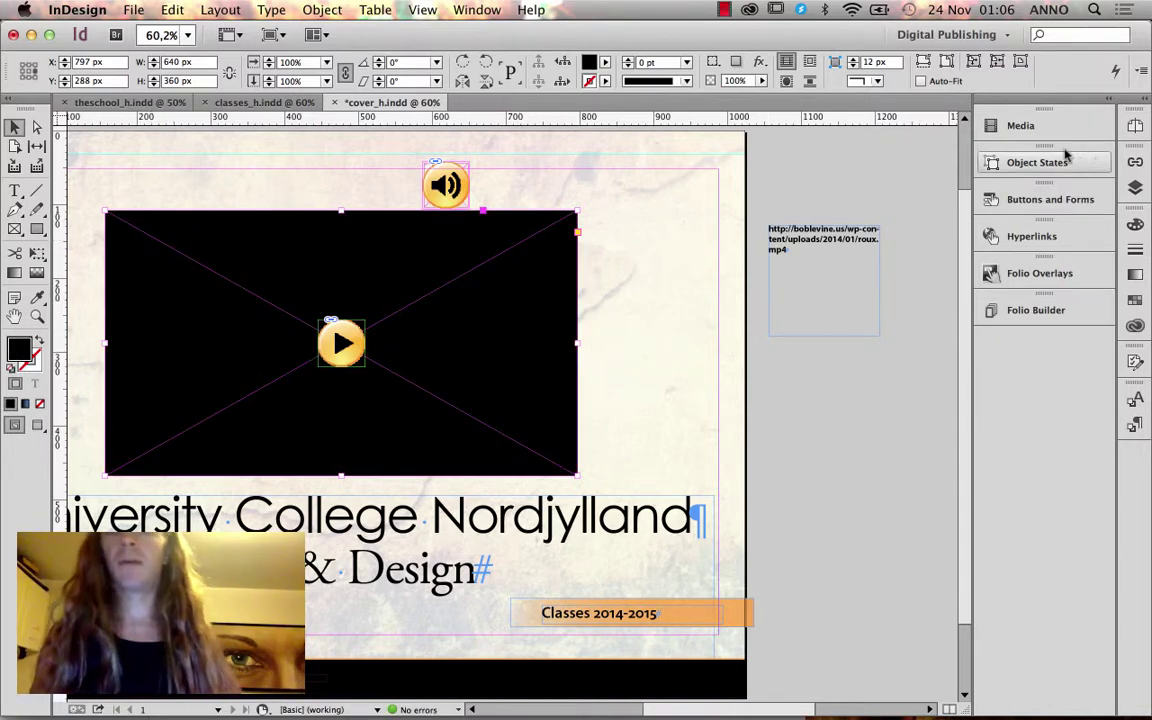
Copy the full roux.mp4 web address from the text frame on the pasteboard for the video overlay
left_click(1068, 273)
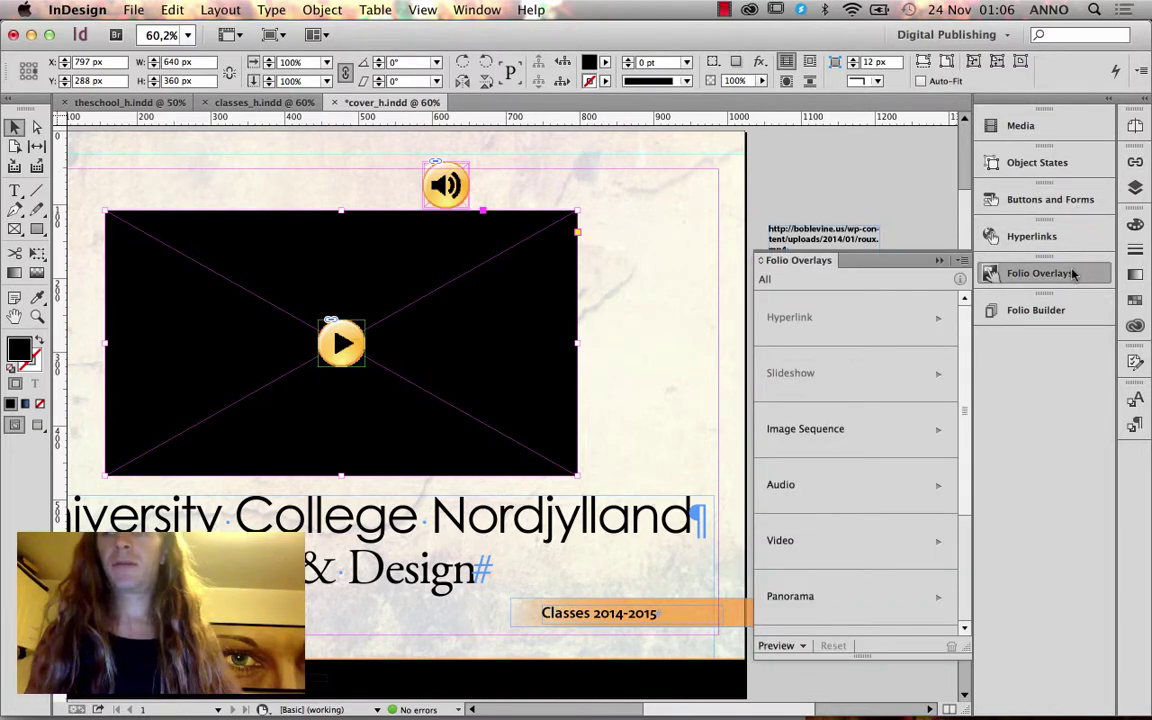
left_click(838, 538)
left_click(828, 328)
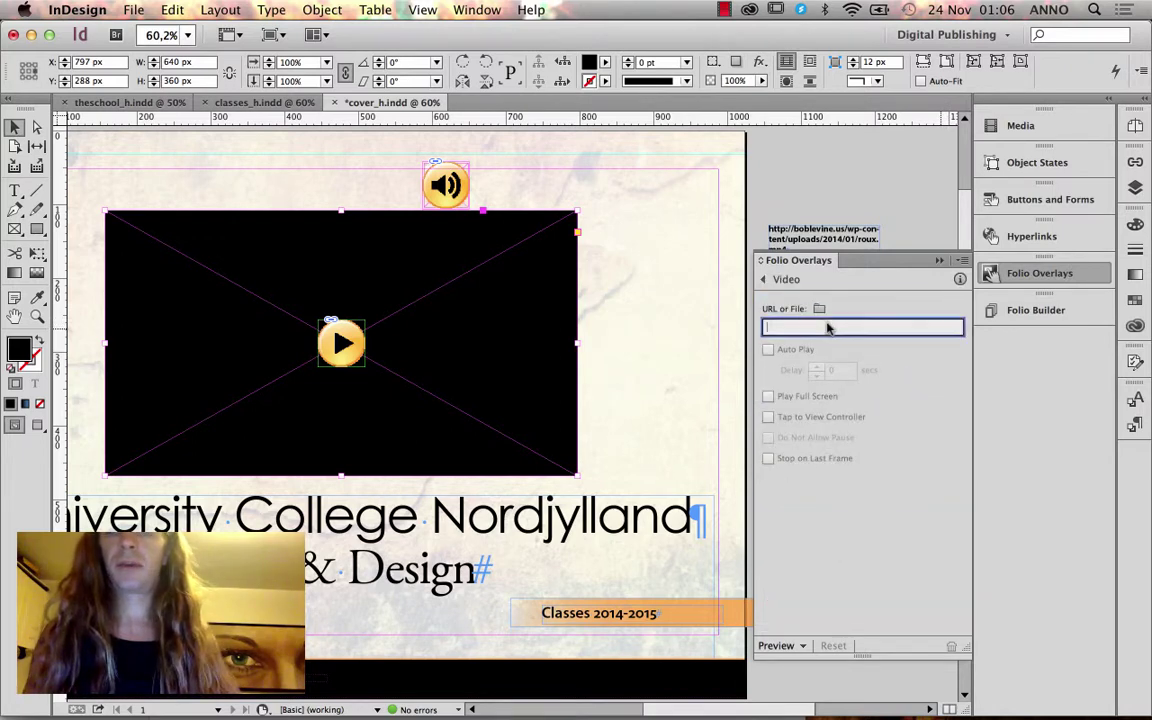
double_click(820, 232)
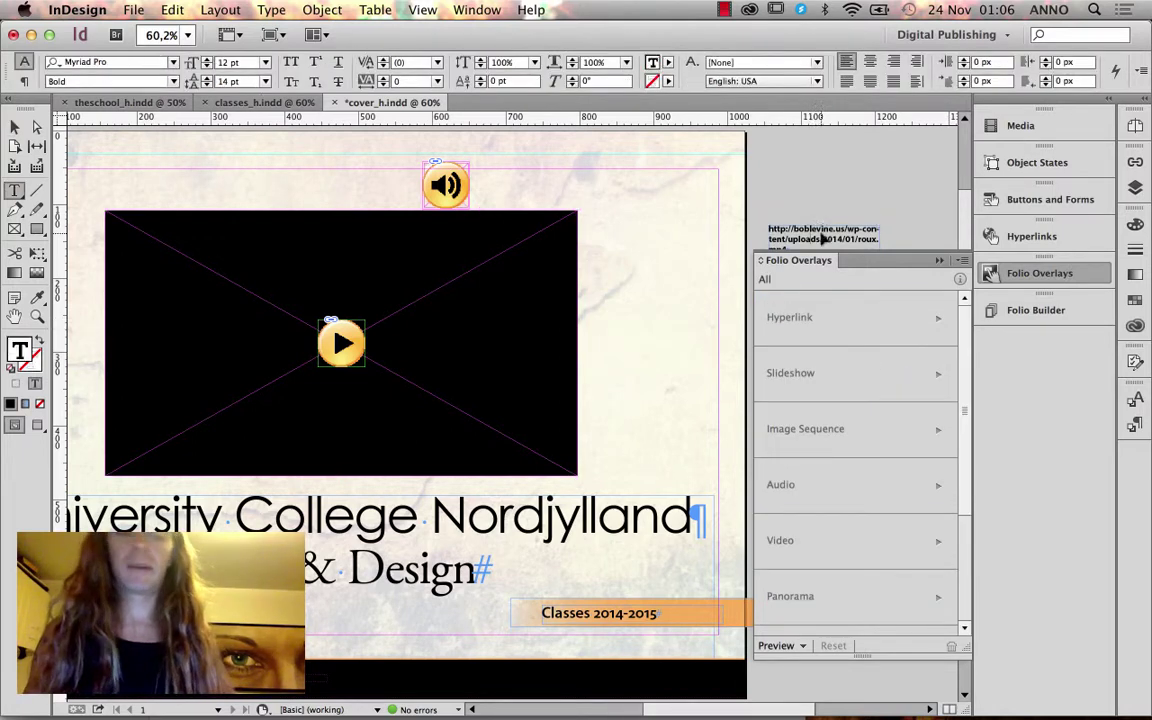
key("super+a")
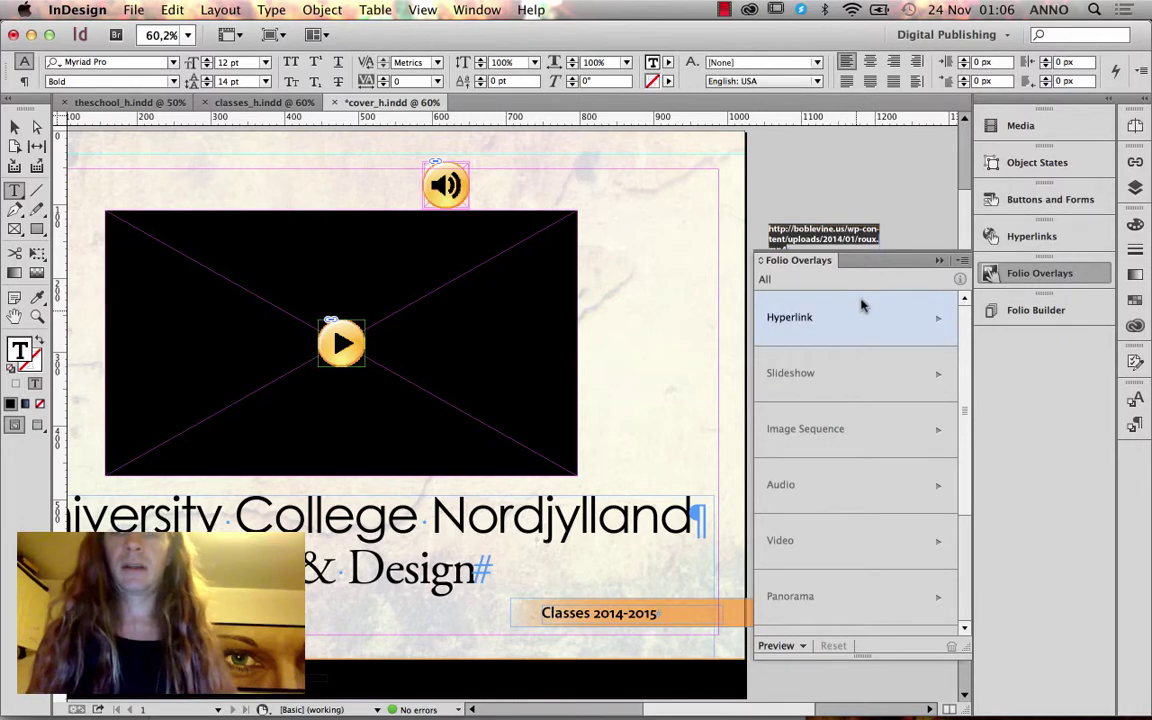
left_click(878, 544)
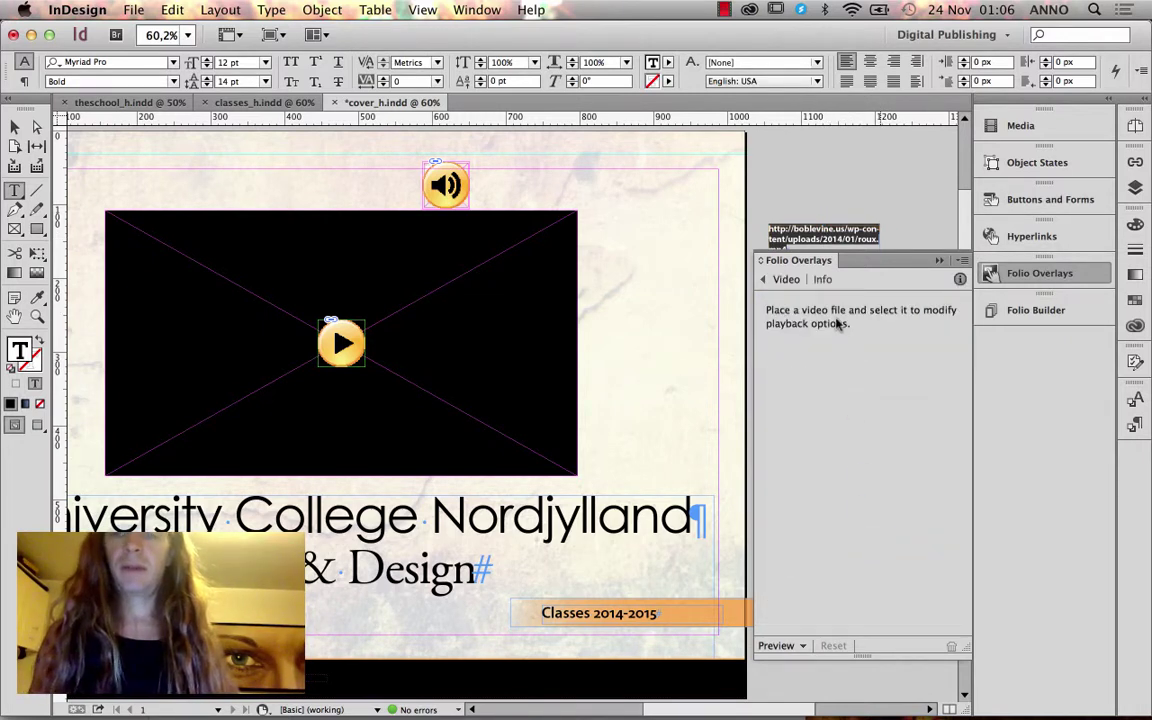
left_click(771, 284)
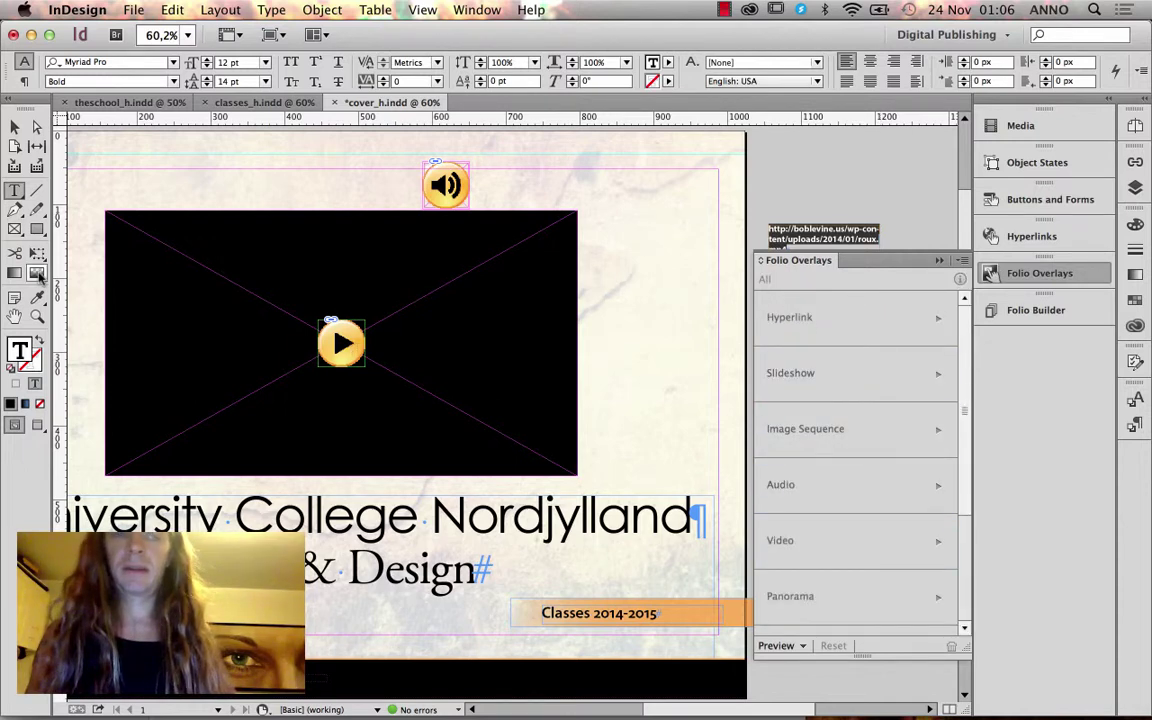
left_click(15, 127)
left_click(255, 237)
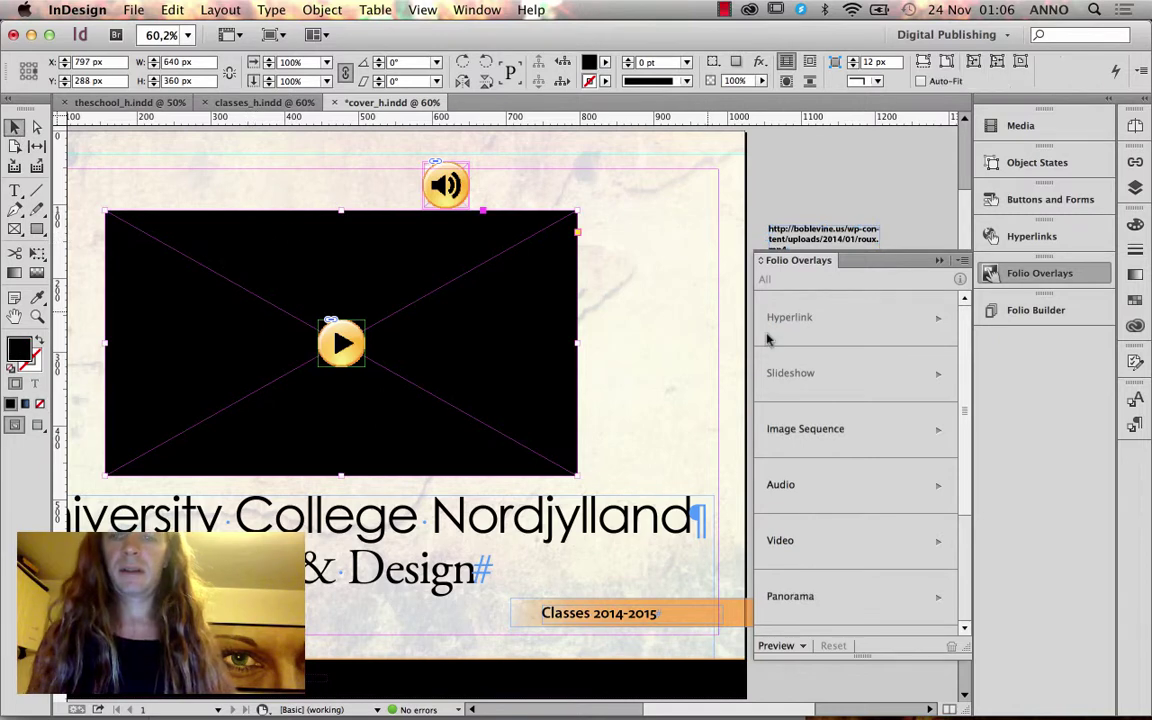
left_click(841, 540)
key("super+v")
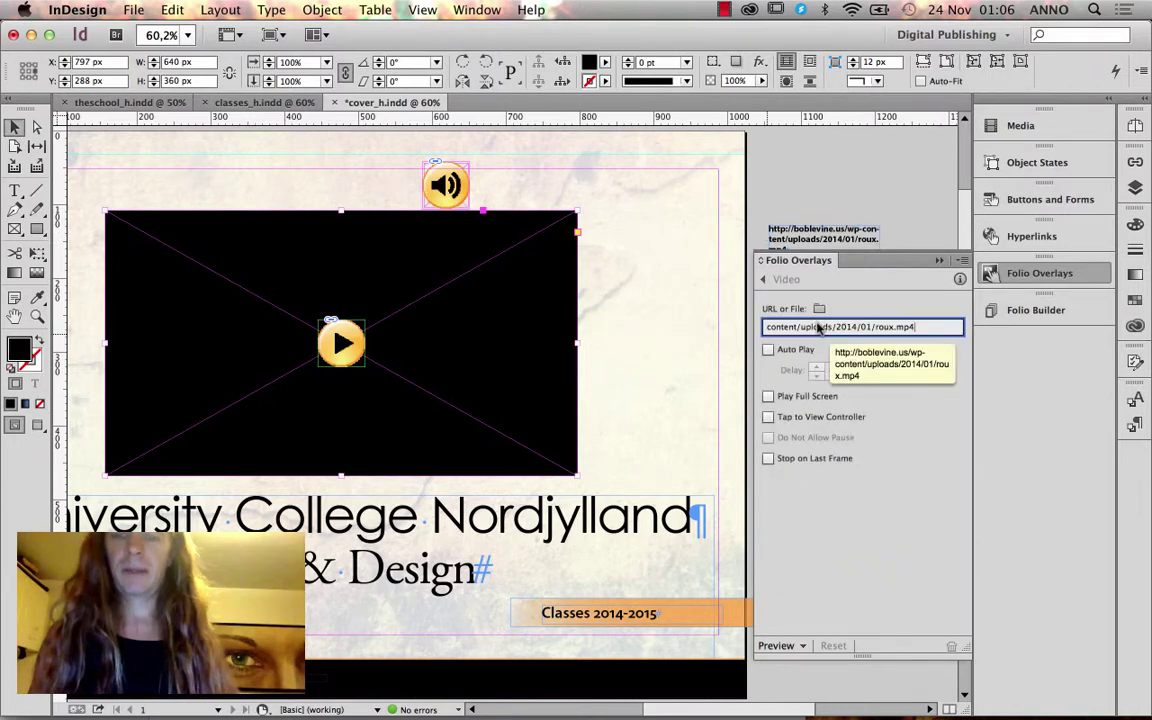
key("Return")
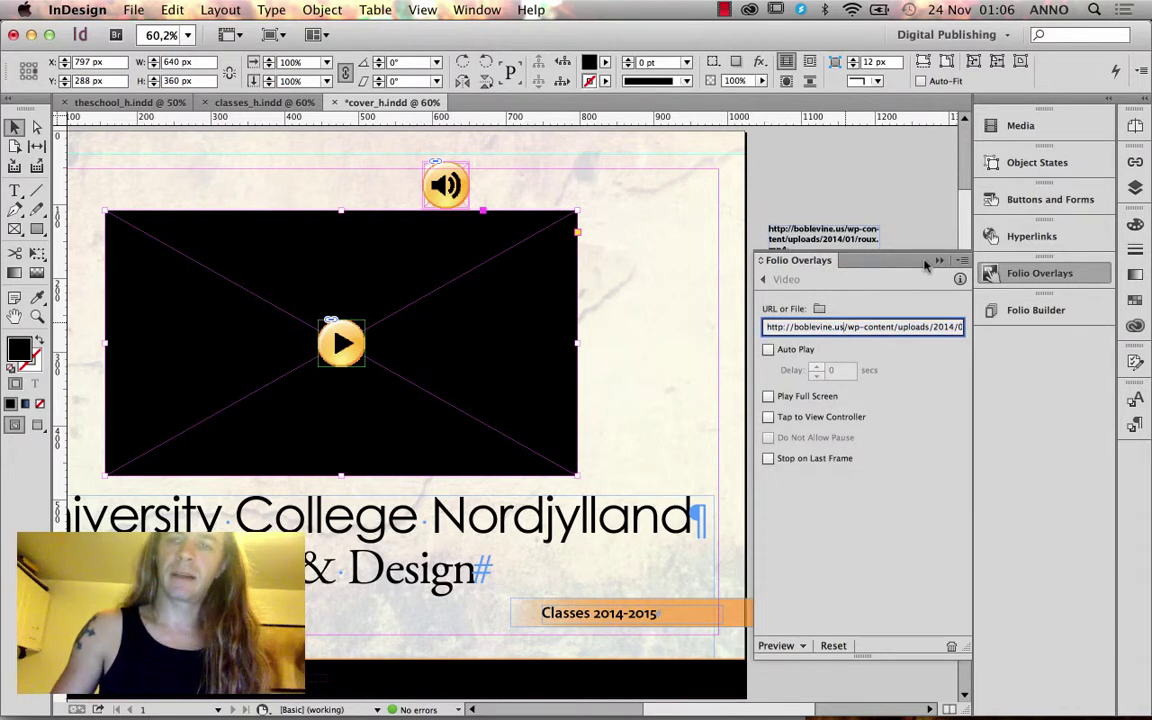
Move the web address text frame up on the pasteboard and enlarge it to about 354 by 252 px
left_click(831, 198)
left_click_drag(831, 198, 825, 130)
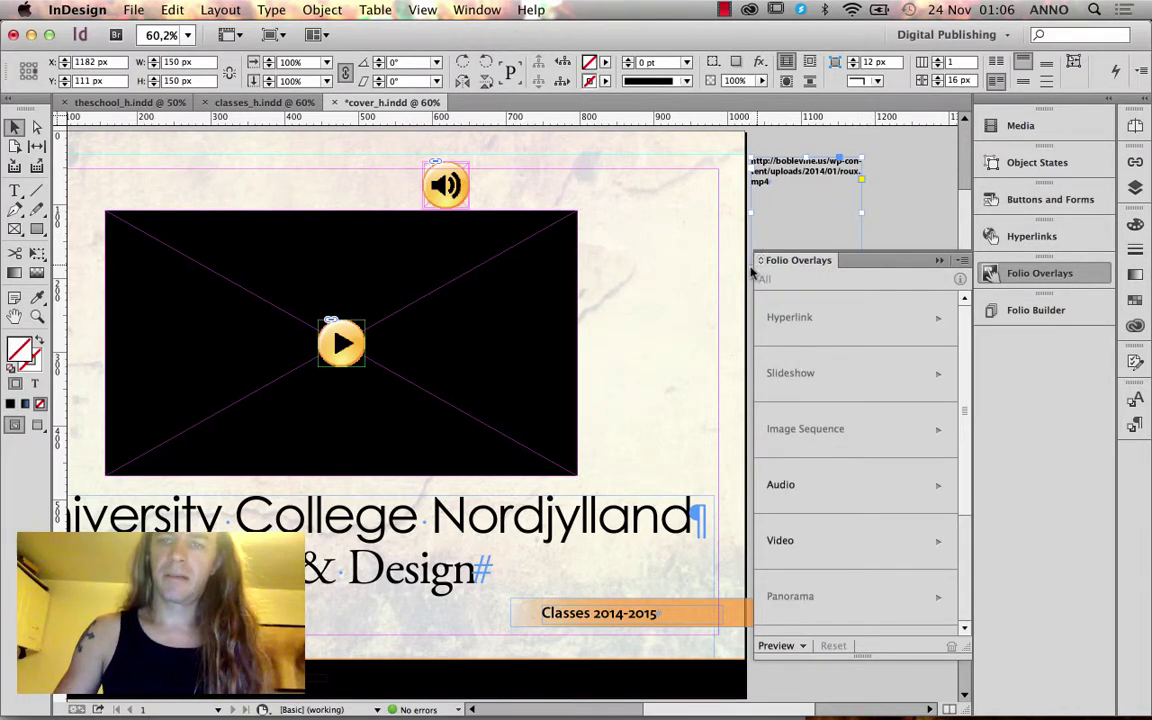
left_click_drag(748, 268, 601, 343)
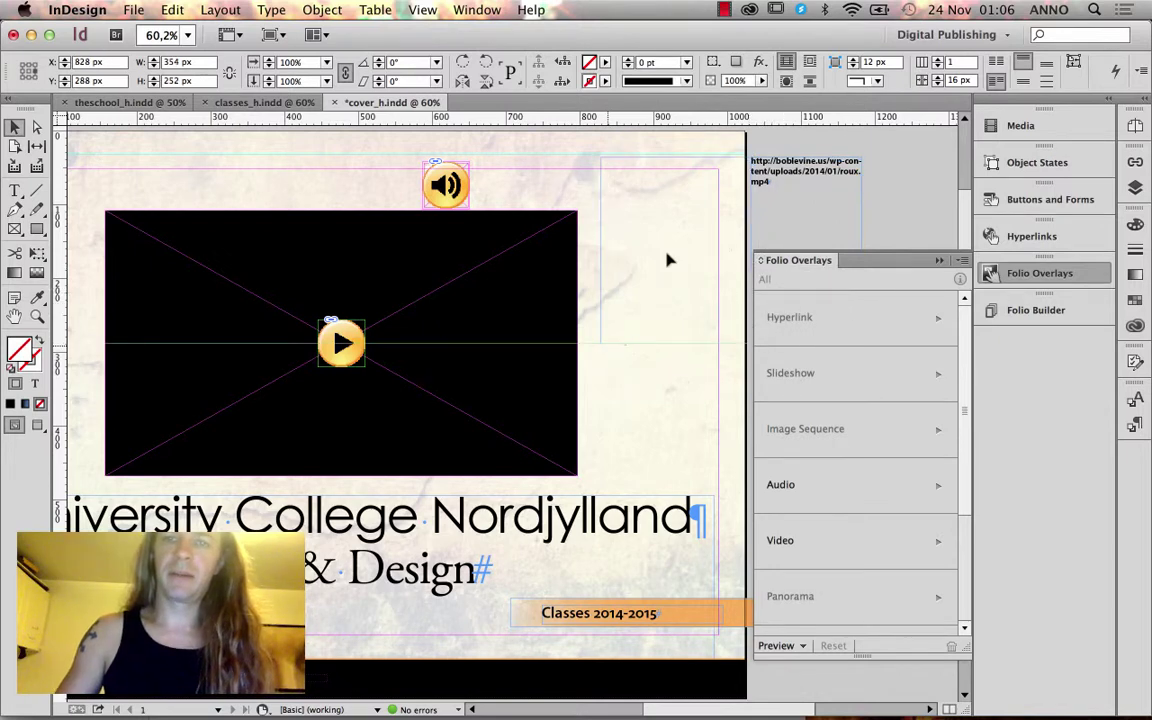
Set the web address text to 40 pt with Auto leading
double_click(640, 160)
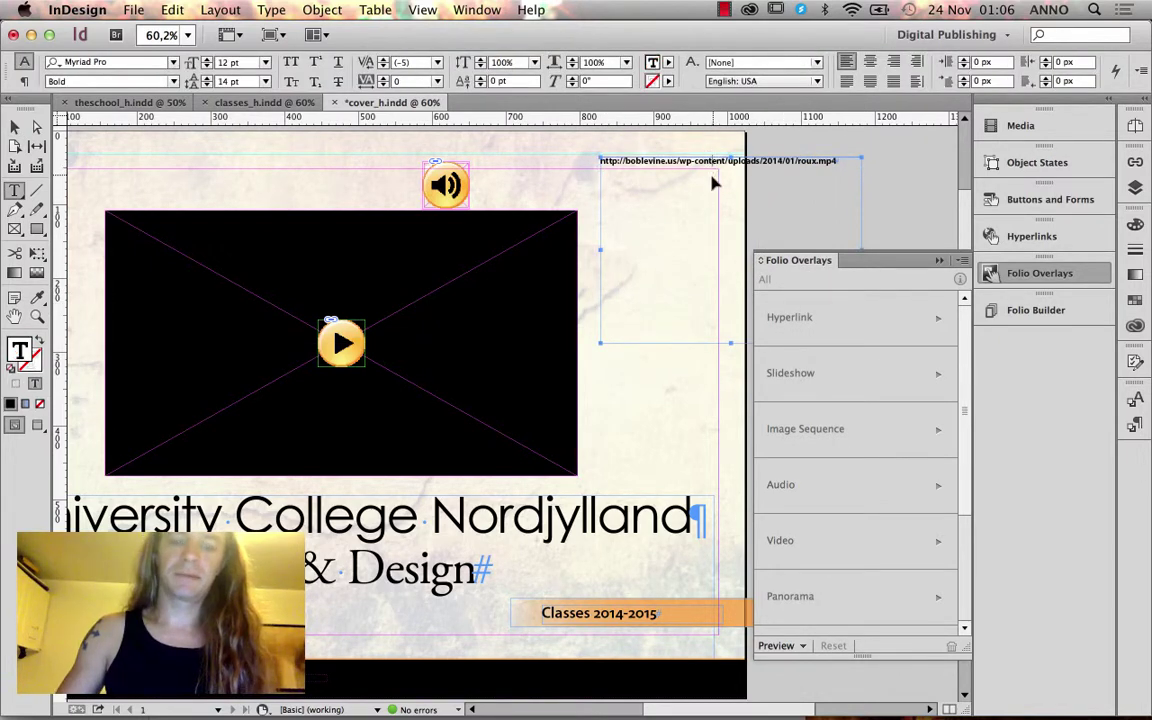
key("super+a")
left_click(207, 58)
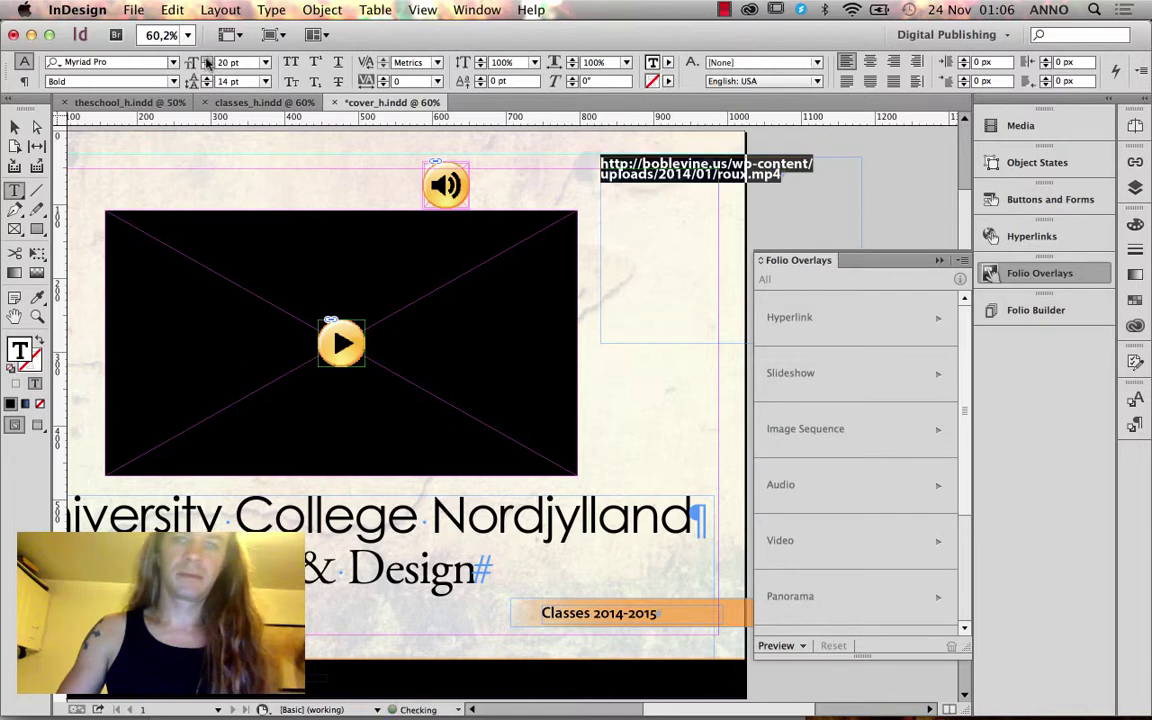
left_click(265, 81)
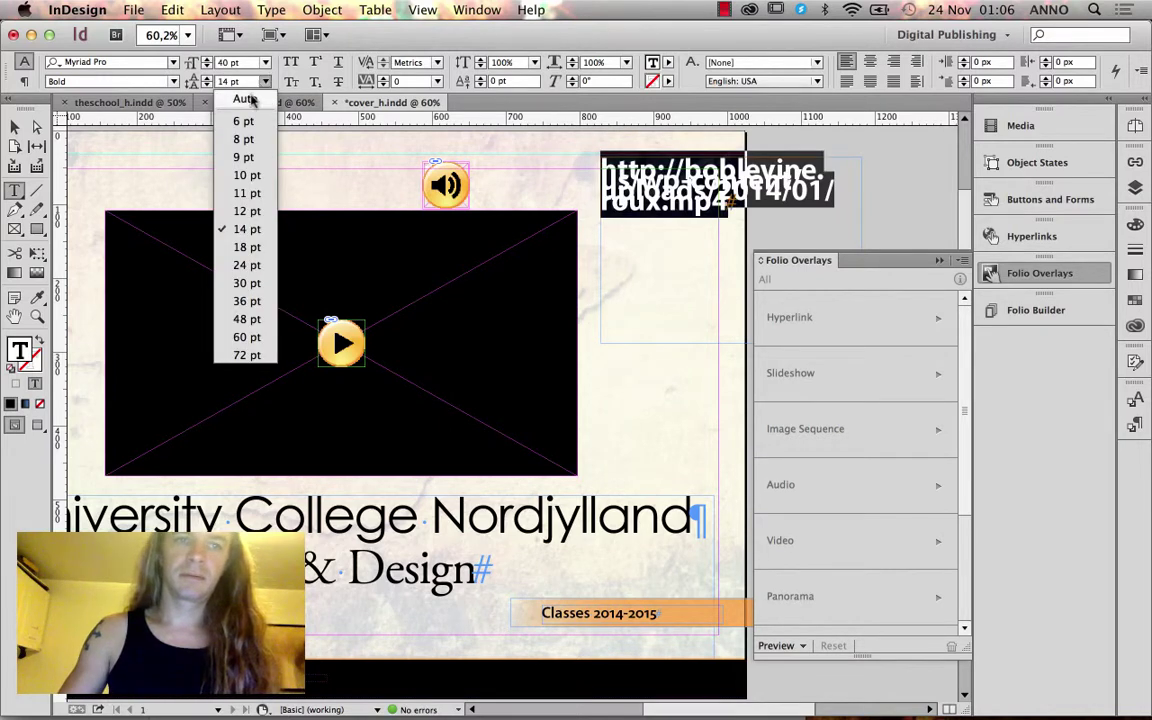
left_click(245, 98)
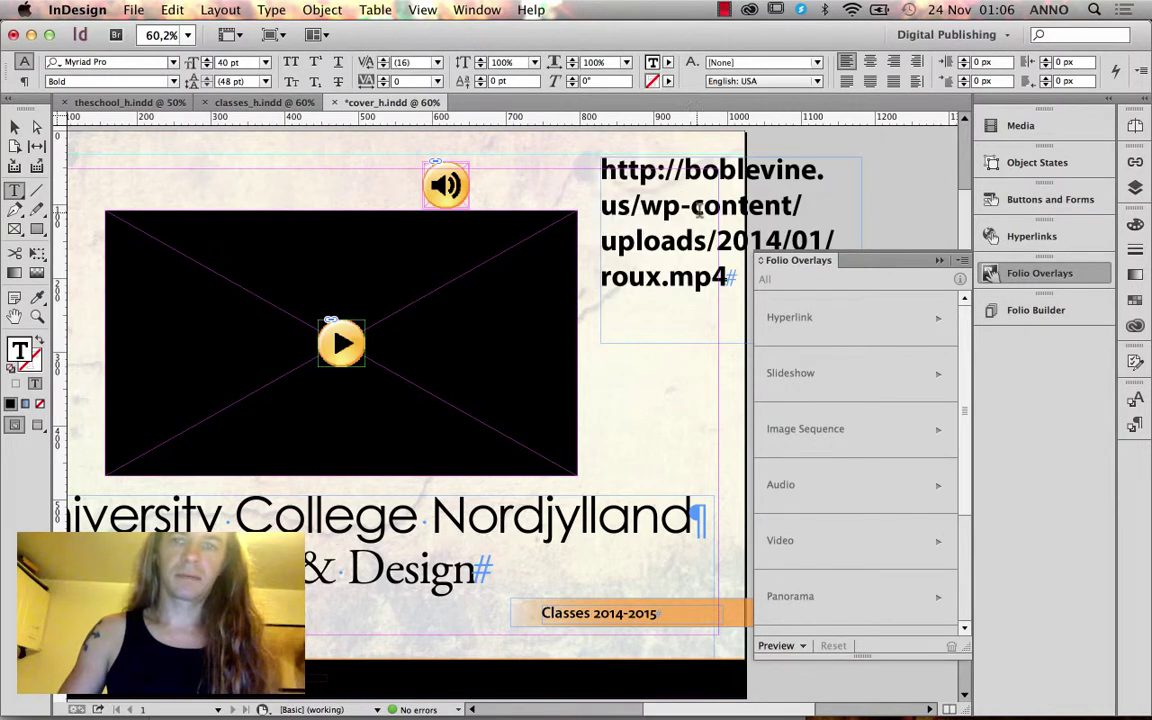
Resize the web address text frame to about 785 by 170 px and place it beside the audio button
left_click(15, 127)
left_click_drag(637, 217, 222, 190)
left_click_drag(446, 314, 763, 252)
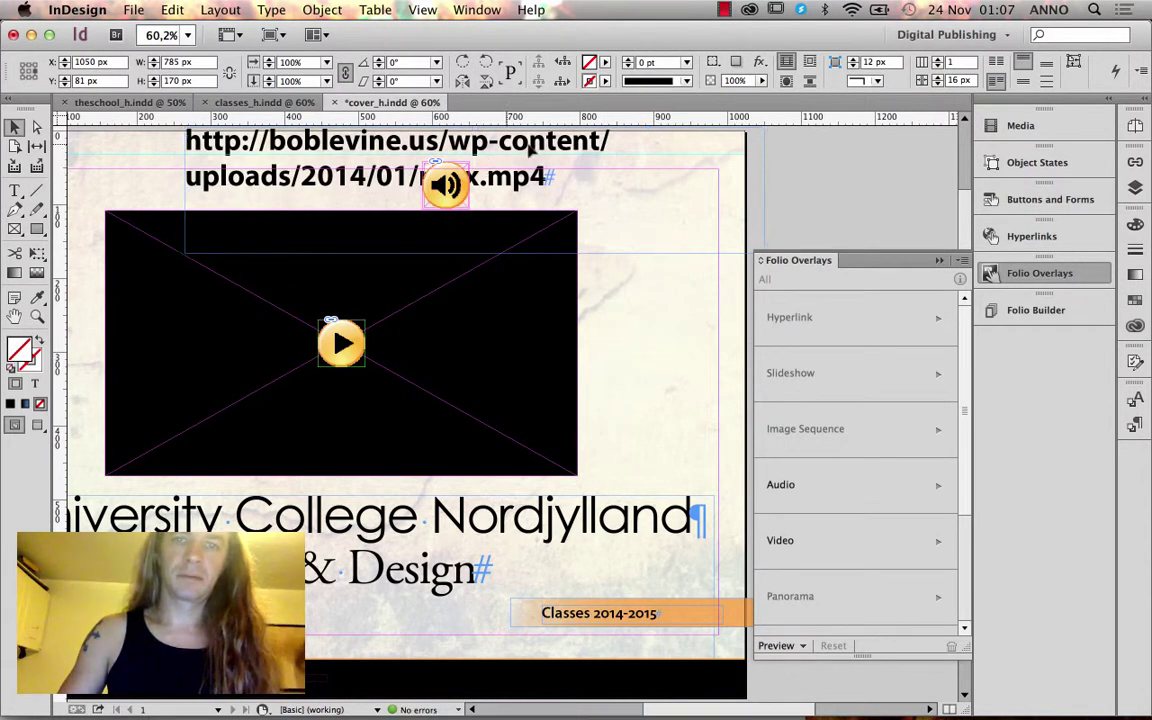
left_click_drag(476, 133, 772, 137)
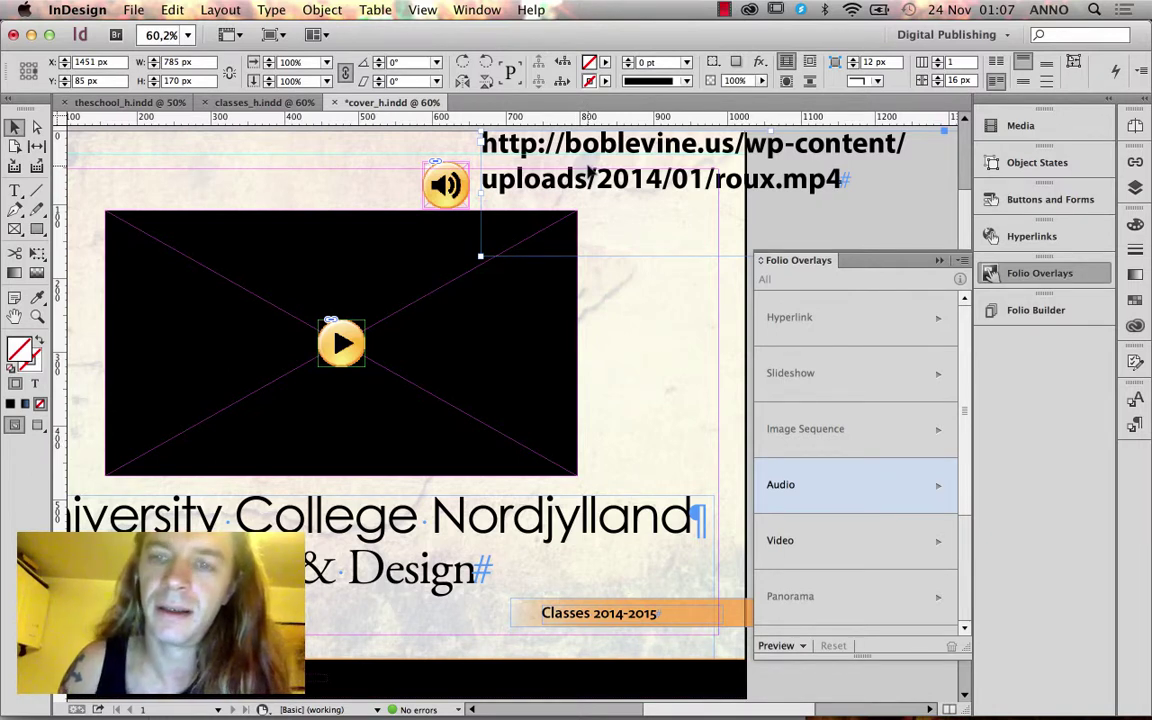
Delete the web address text frame and enable Tap to View Controller for the black frame's video overlay
key("Delete")
left_click(494, 303)
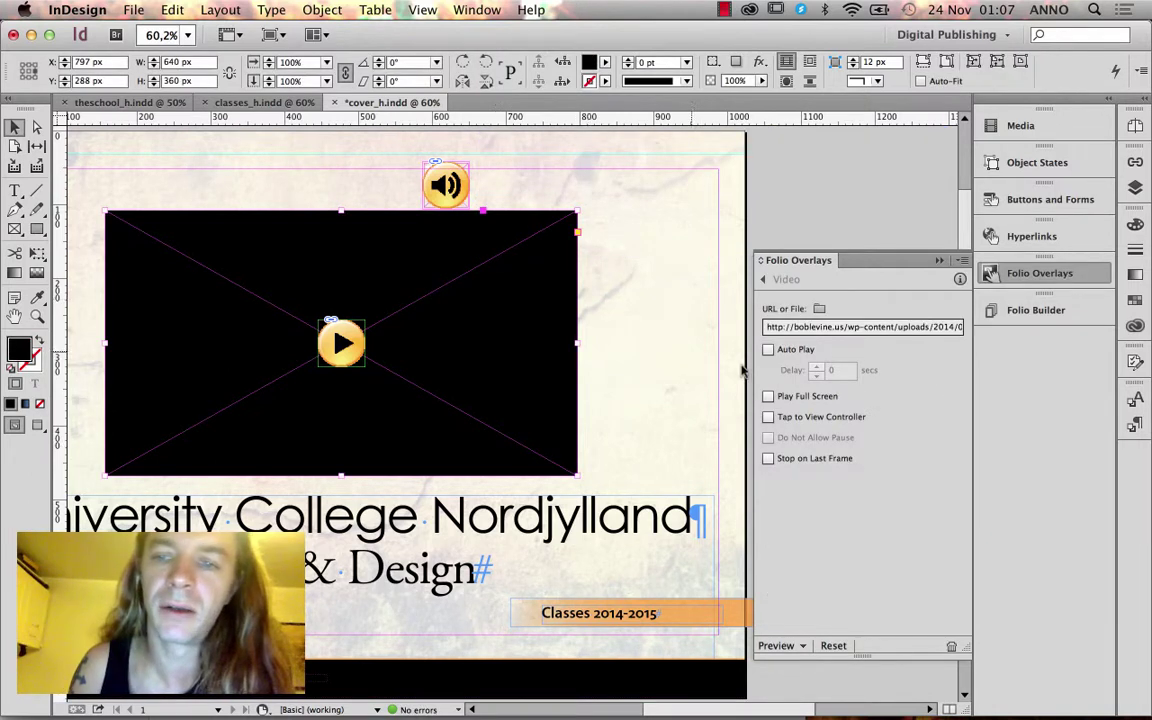
left_click(836, 326)
left_click(838, 327)
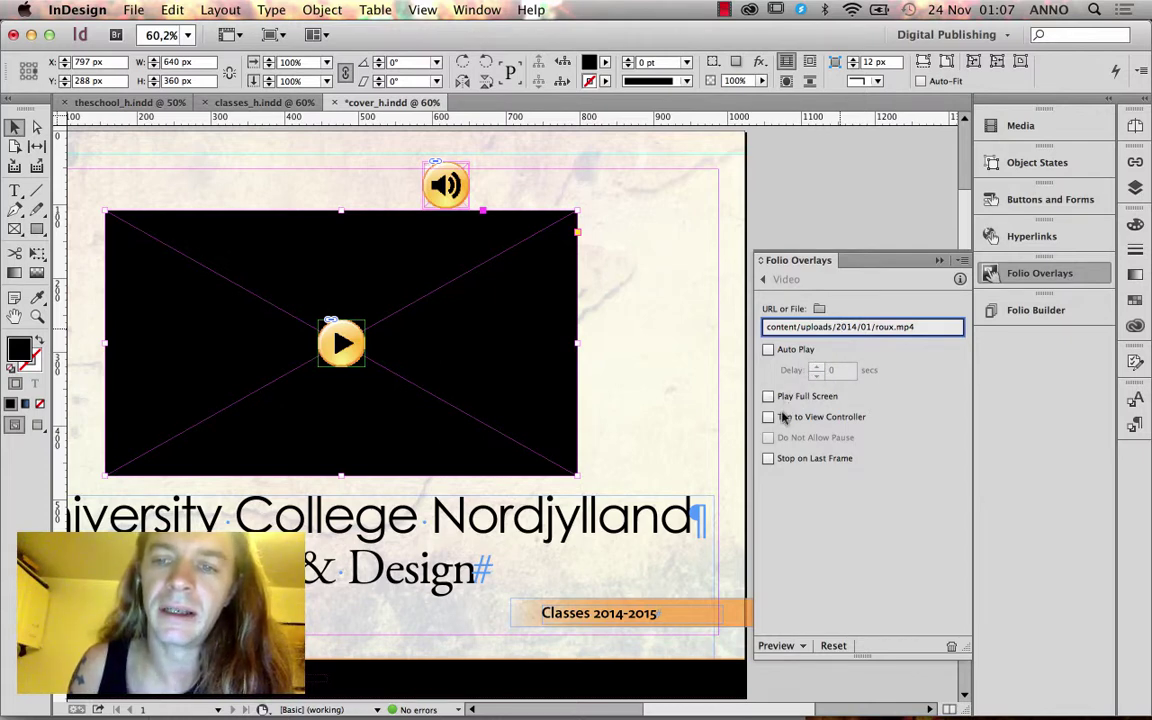
left_click(769, 417)
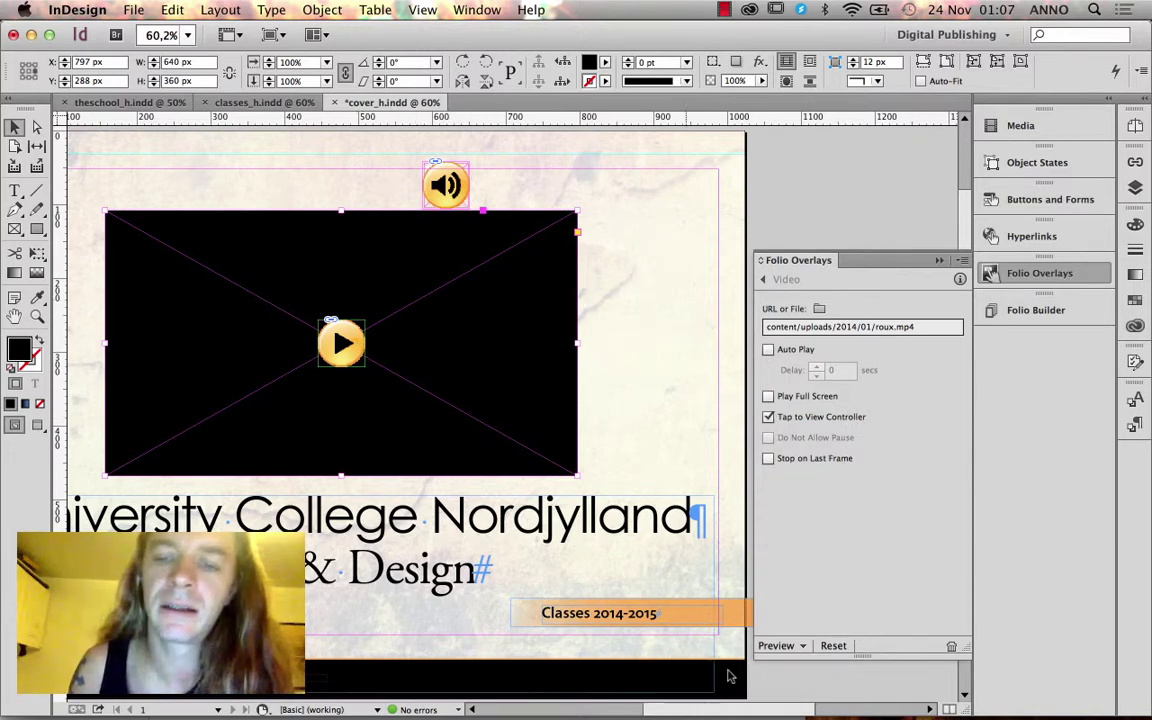
Preview the cover in Adobe Content Viewer, play the video from the play button and raise the system volume
left_click(772, 647)
left_click(775, 662)
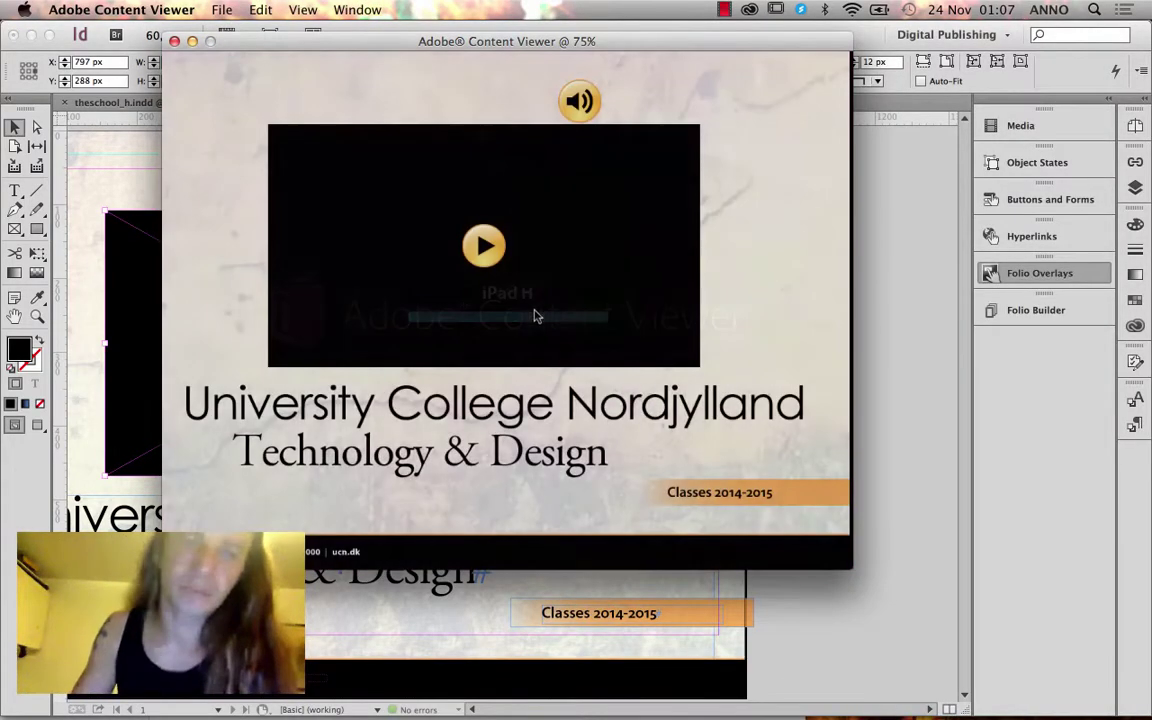
left_click(485, 248)
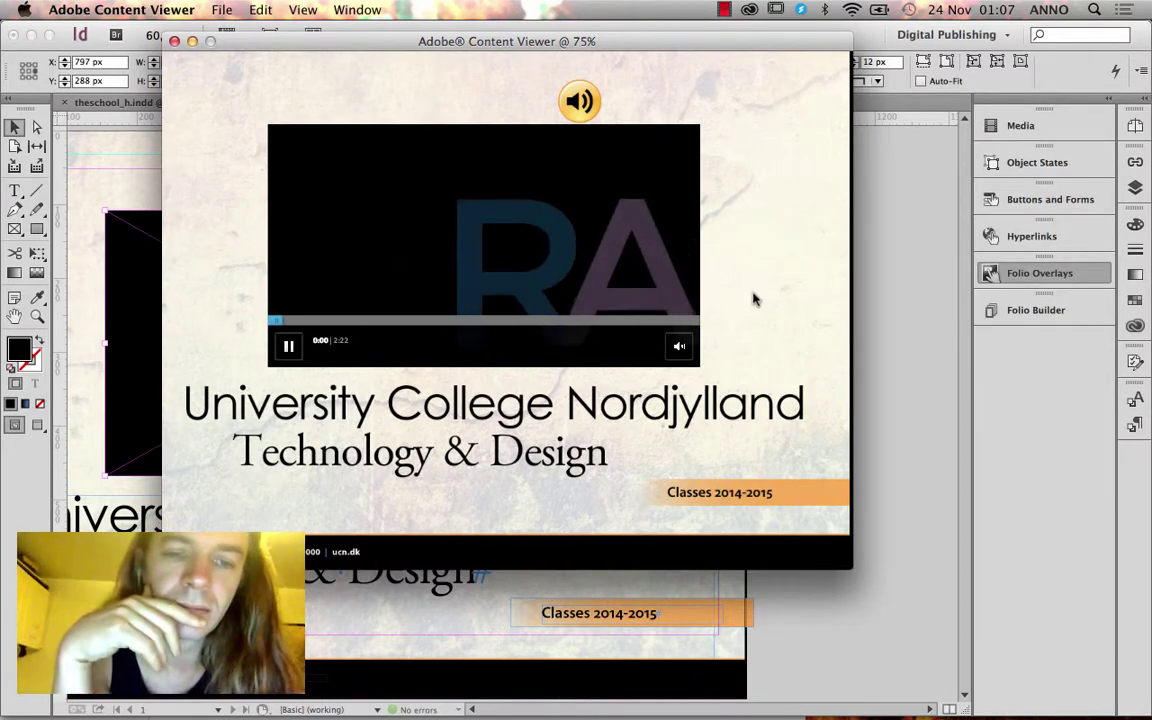
key("XF86AudioRaiseVolume")
key("XF86AudioRaiseVolume")
key("XF86AudioRaiseVolume")
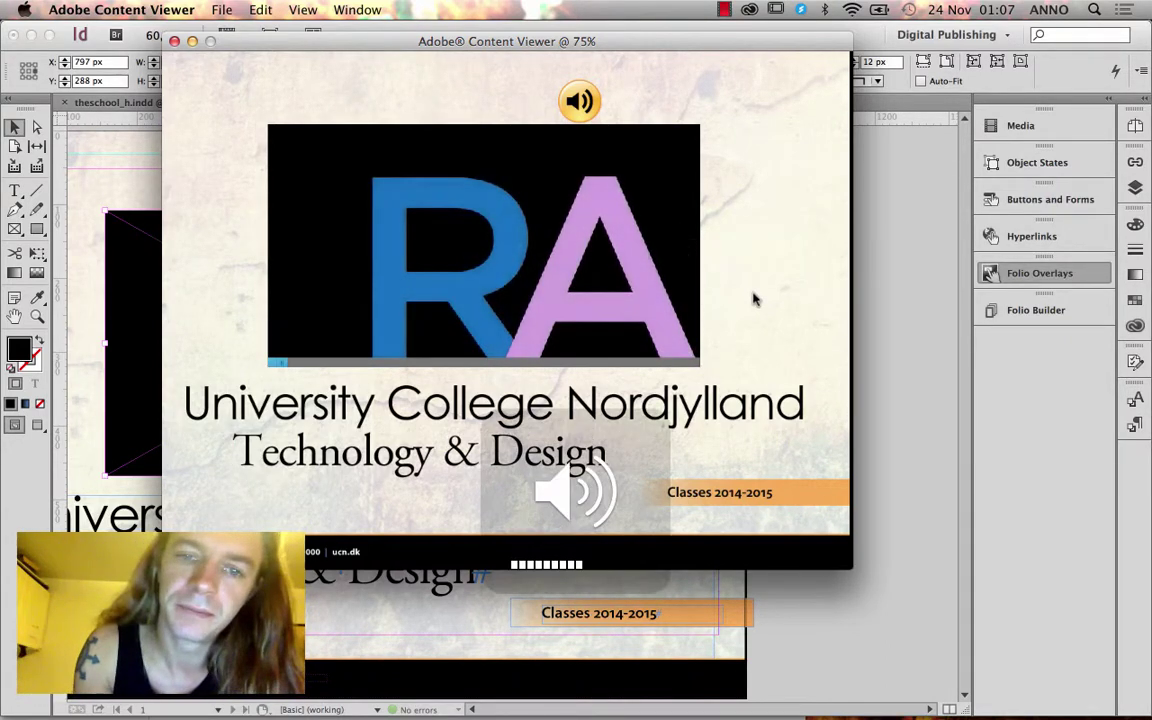
key("XF86AudioRaiseVolume")
key("XF86AudioRaiseVolume")
key("XF86AudioRaiseVolume")
key("XF86AudioRaiseVolume")
key("XF86AudioRaiseVolume")
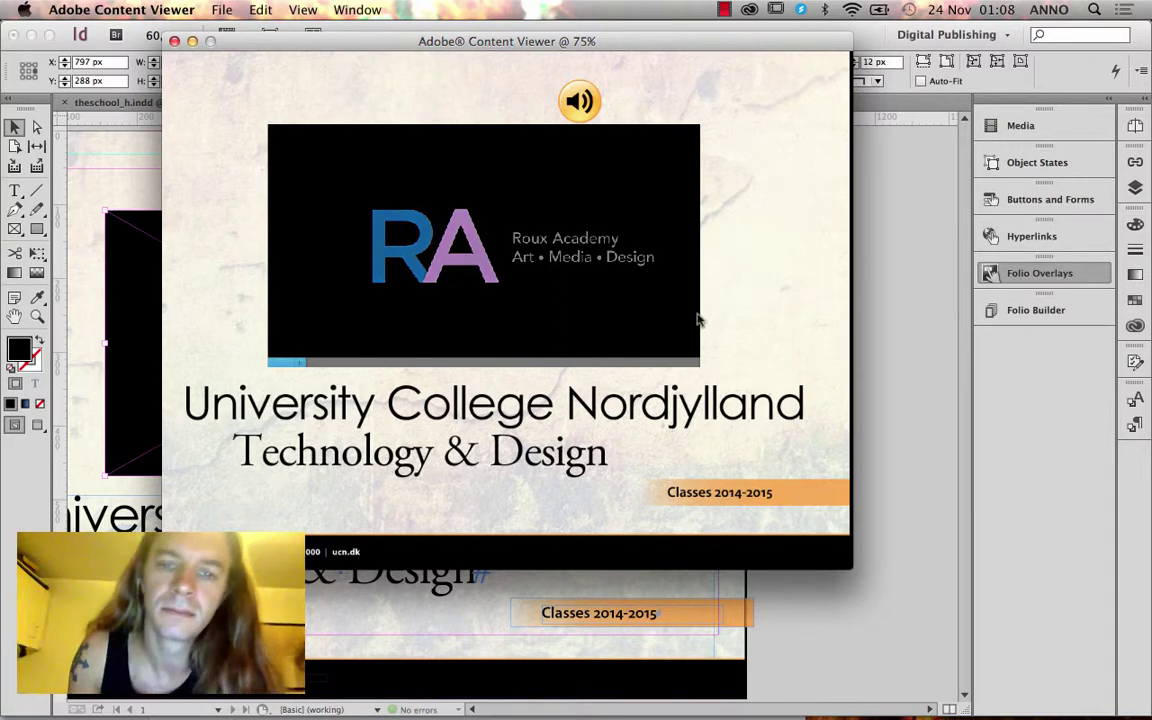
Skip ahead to two further points in the playing video and close the preview
mouse_move(524, 366)
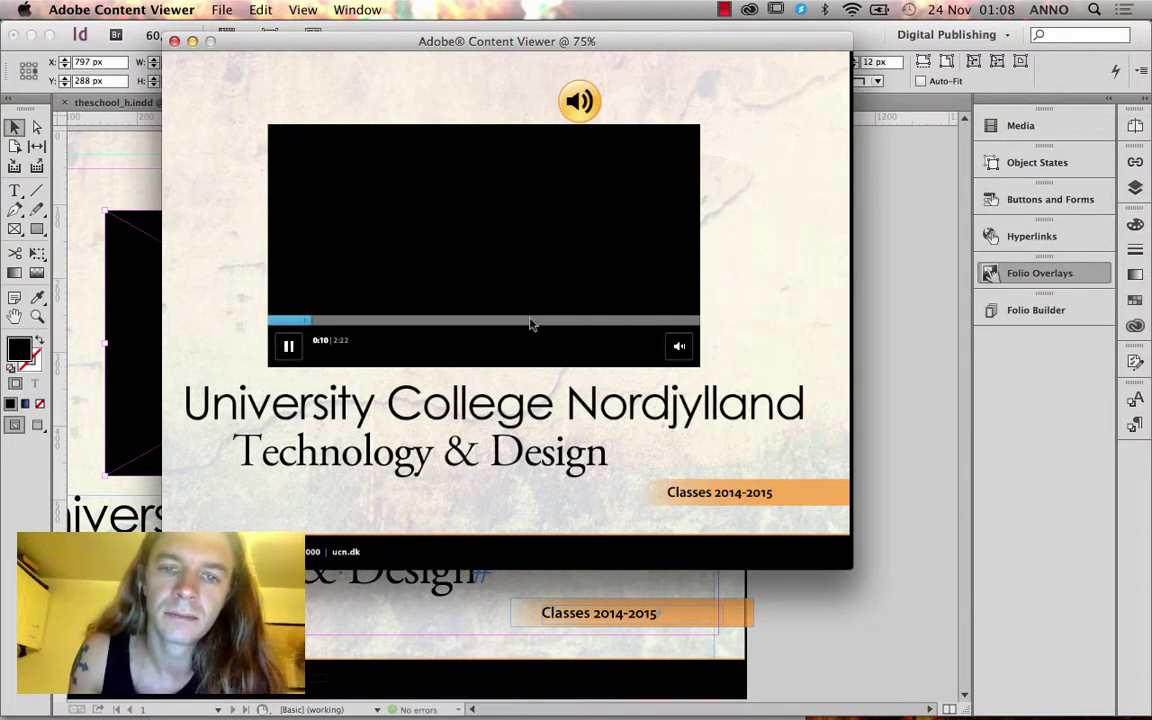
left_click(341, 321)
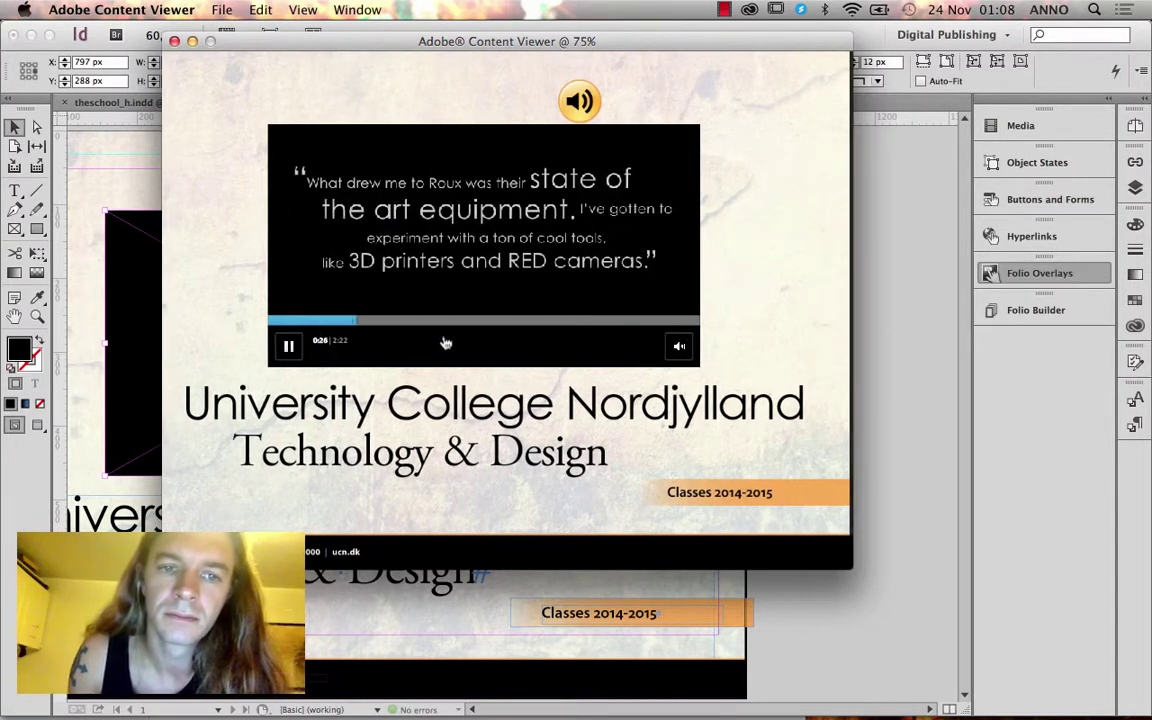
left_click(494, 322)
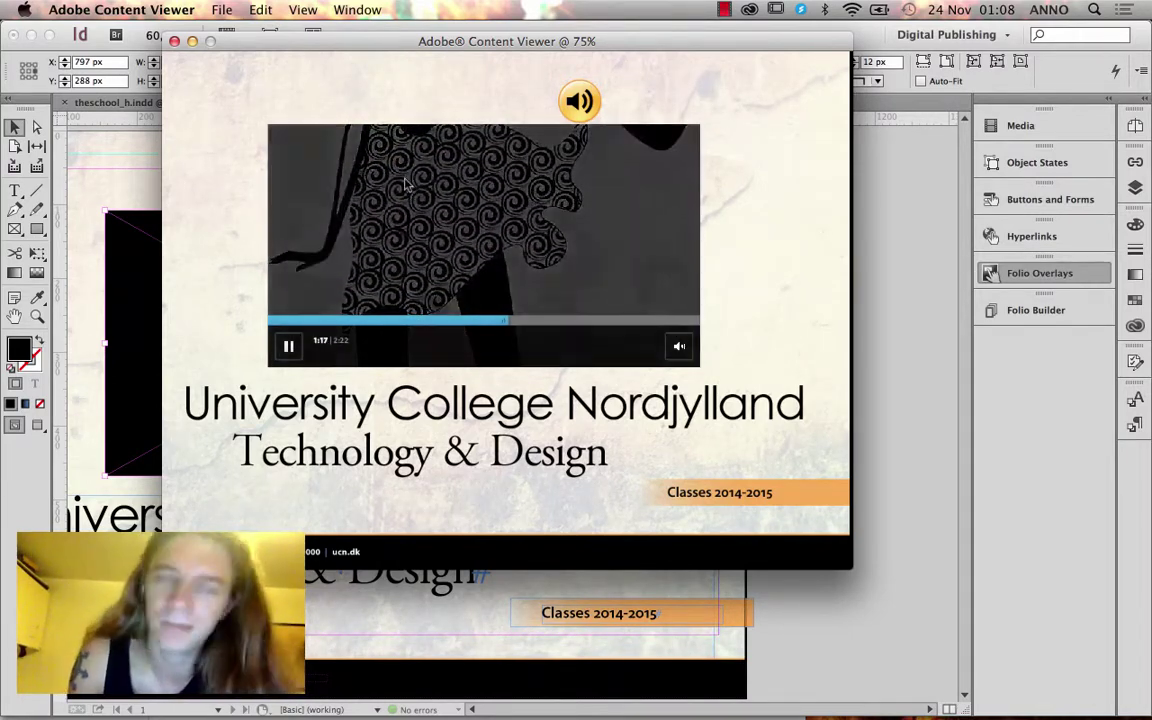
left_click(174, 41)
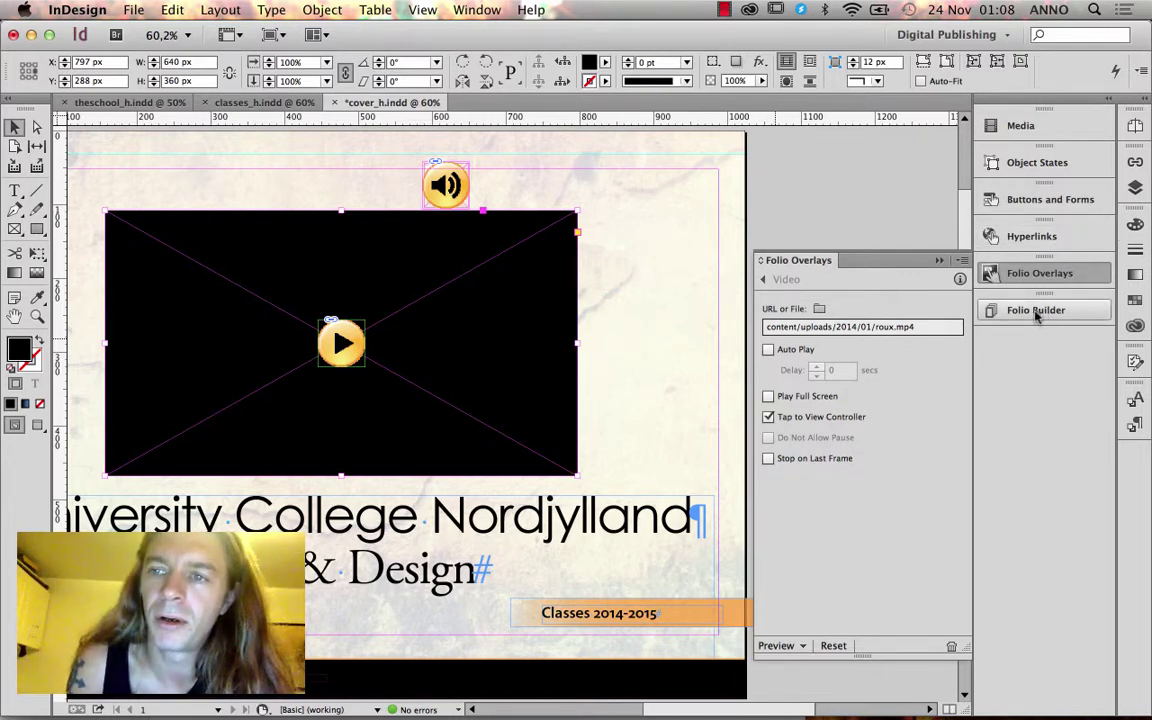
Review the object state, hyperlink and button type options and the folio overlay types available for the black video frame
left_click(1042, 165)
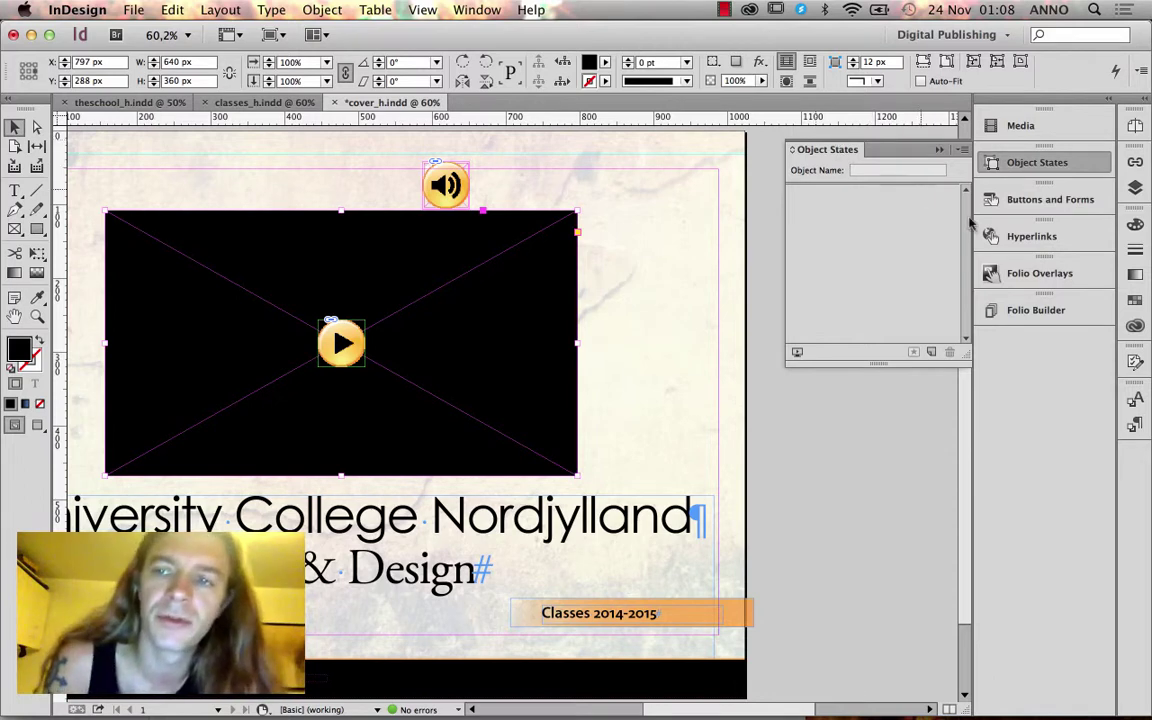
left_click(1035, 277)
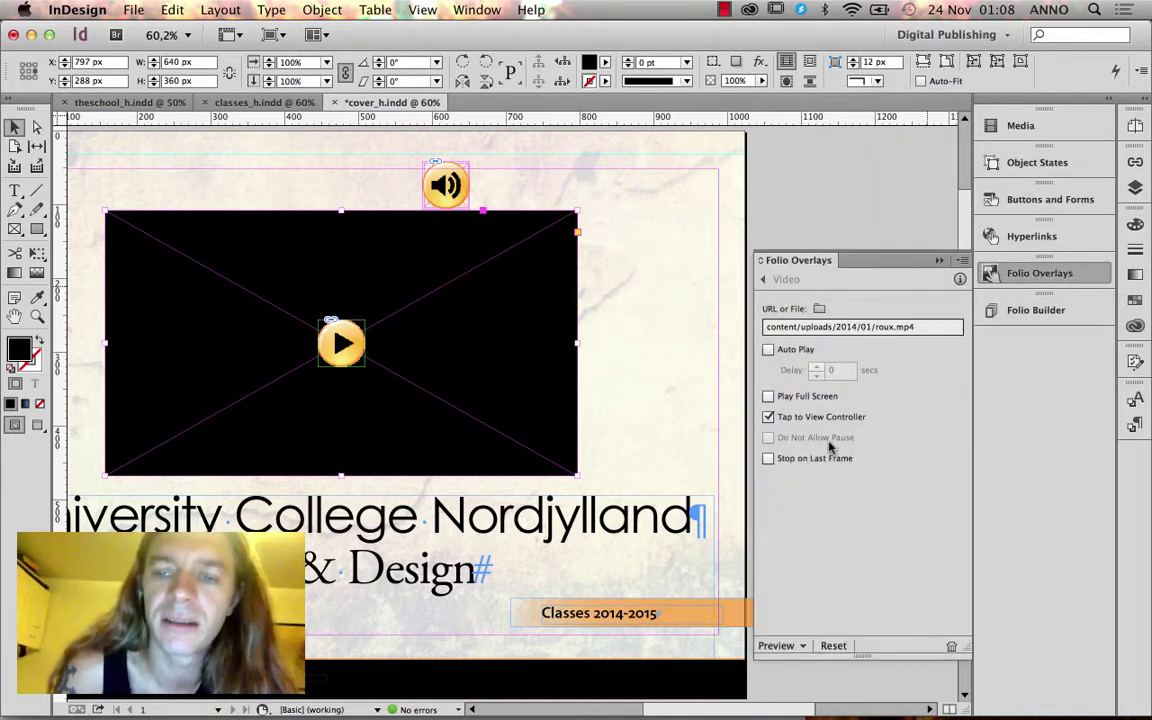
left_click(764, 282)
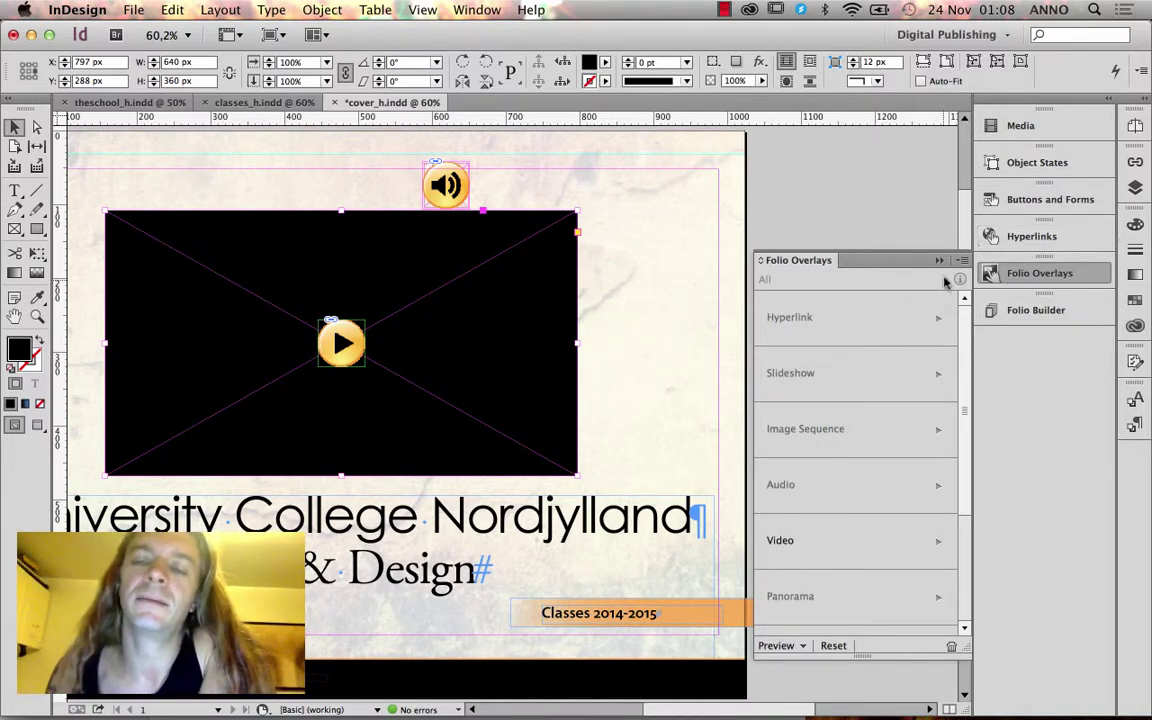
left_click(1010, 238)
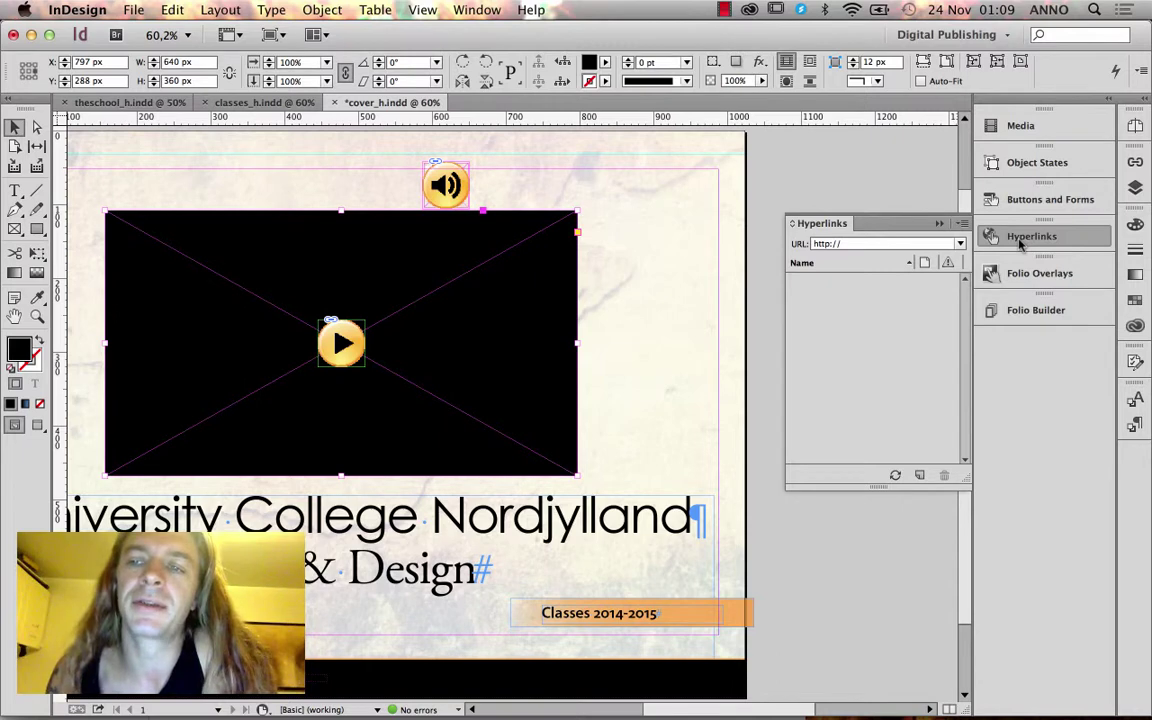
left_click(1020, 240)
left_click(997, 198)
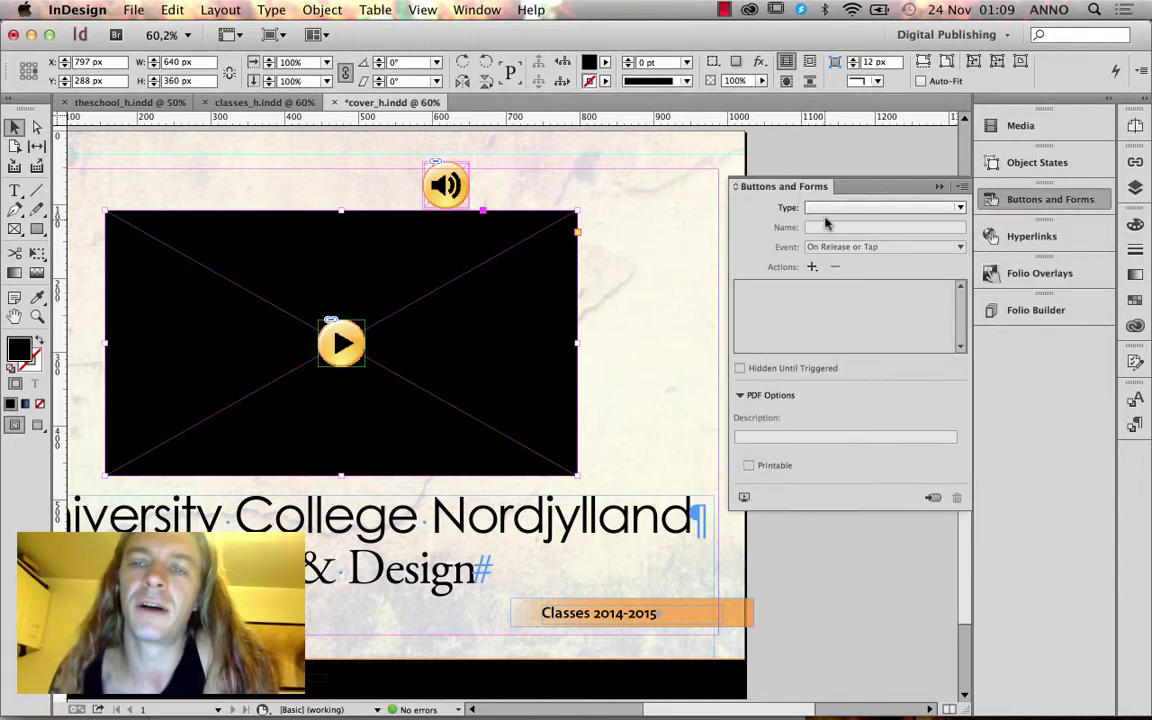
left_click(826, 208)
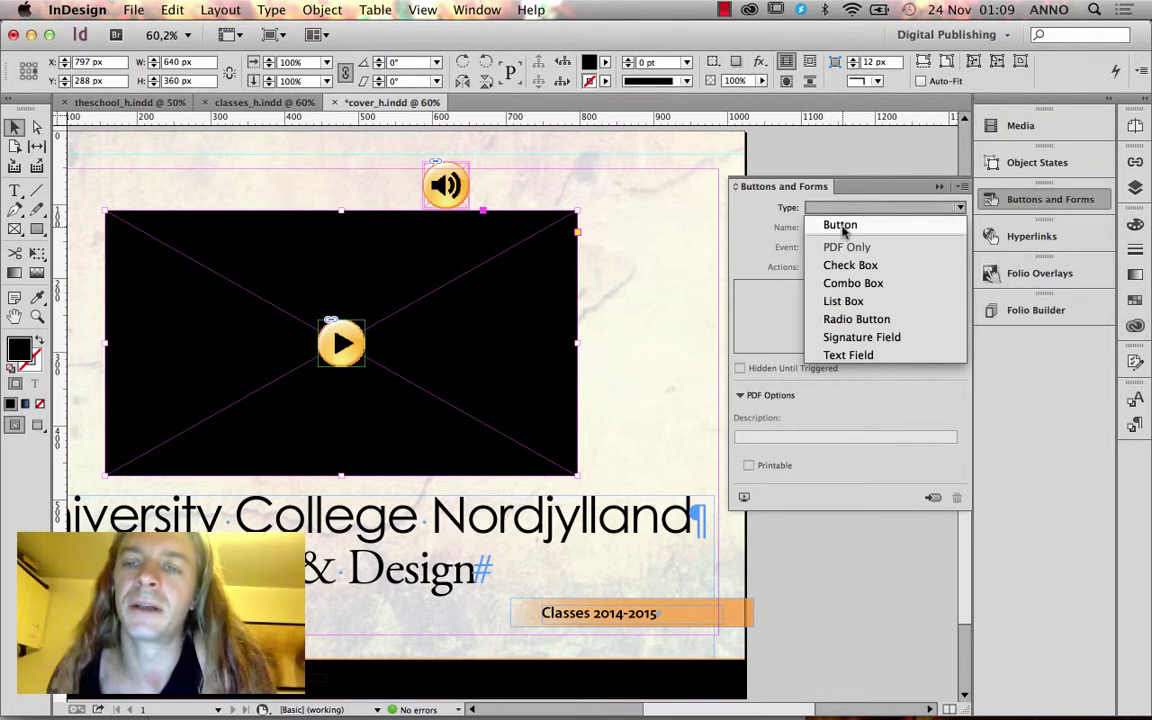
left_click(961, 208)
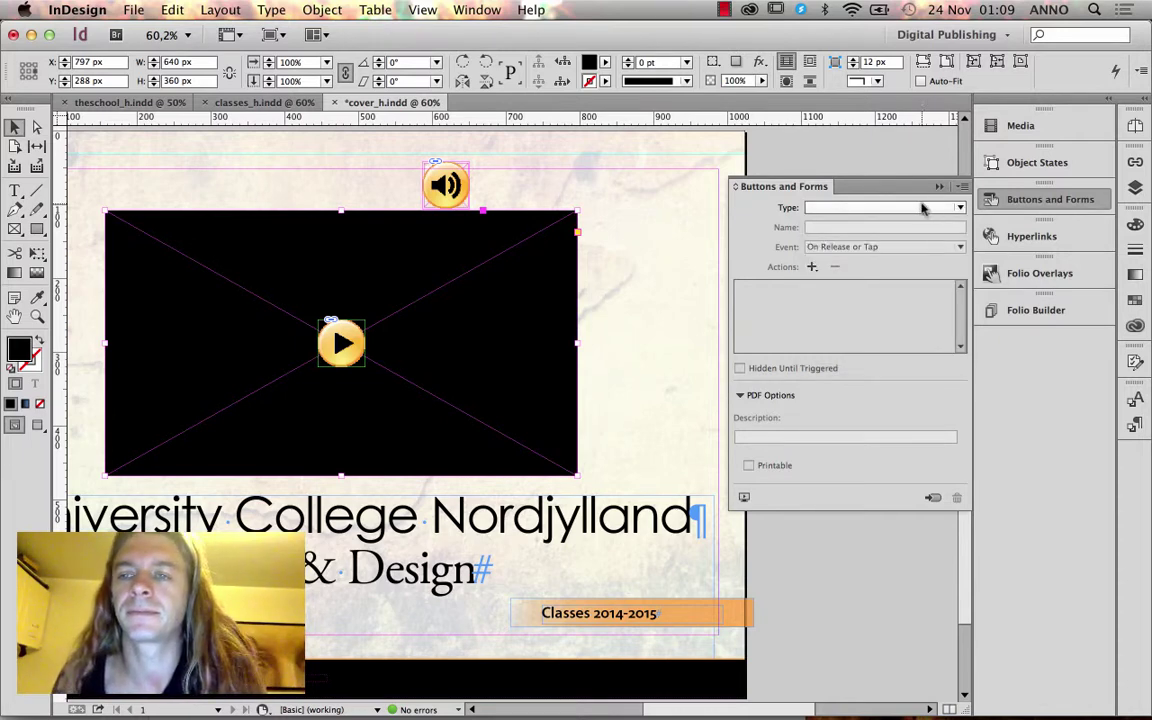
left_click(1027, 279)
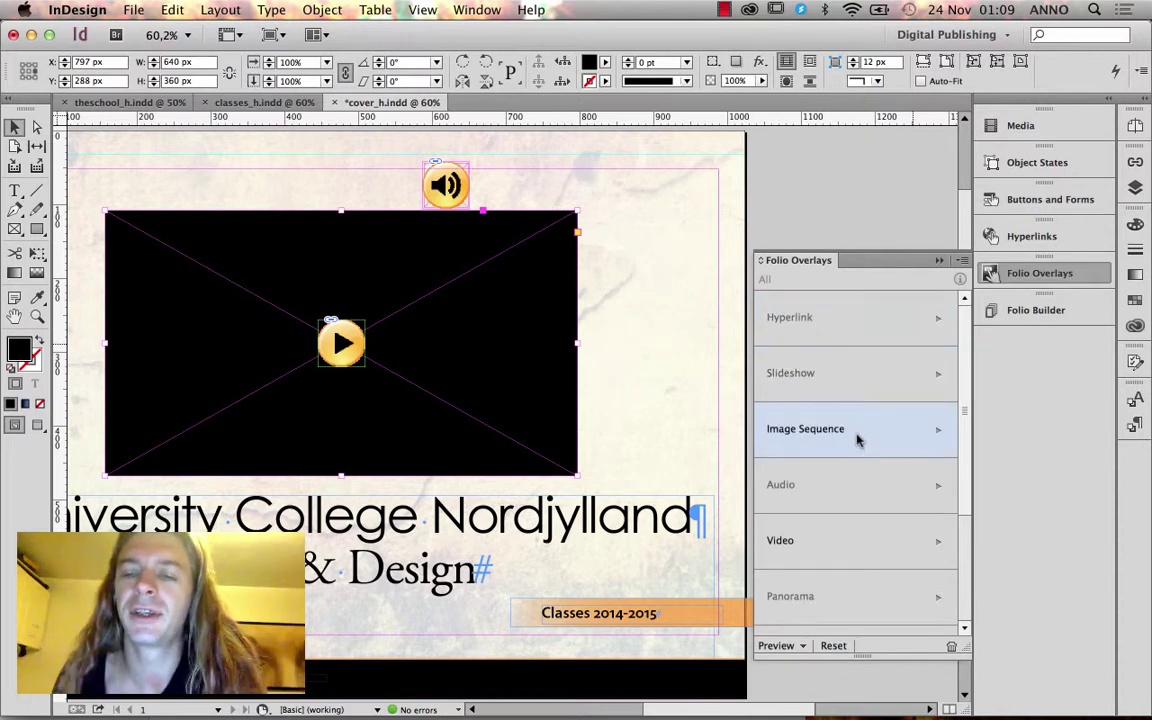
scroll(857, 440, "down", 3)
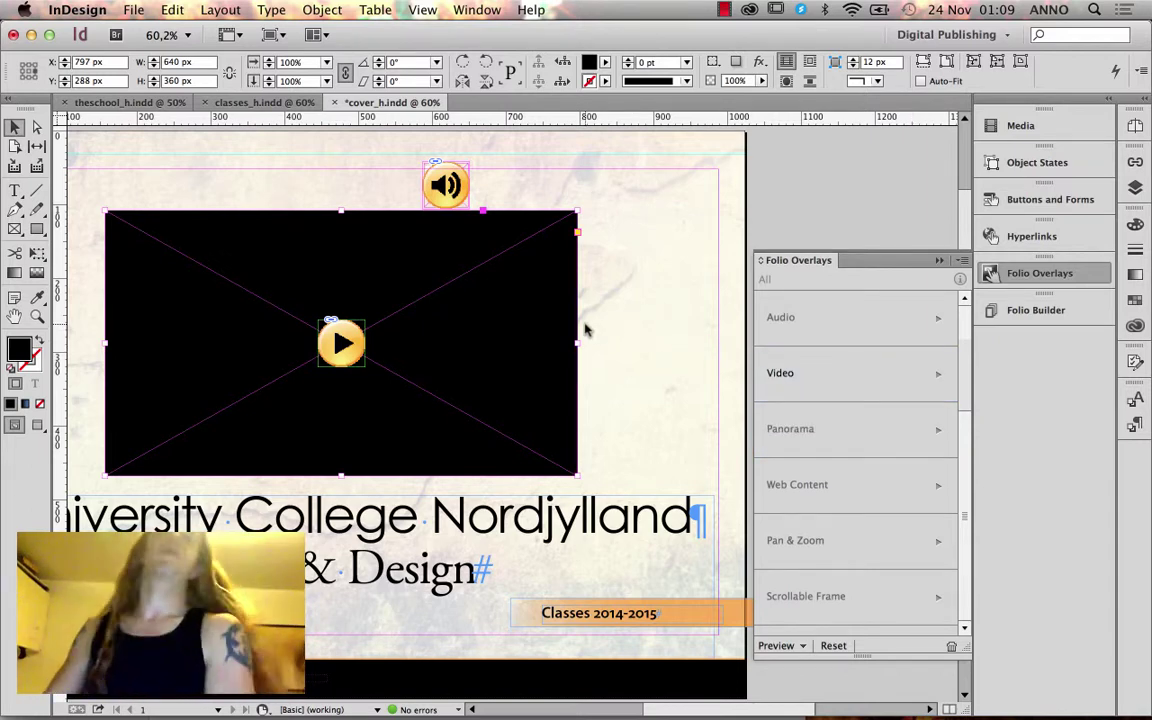
Examine the articles in the UCN School folio and the folio commands for the local new DP folio
left_click(1075, 312)
left_click(954, 345)
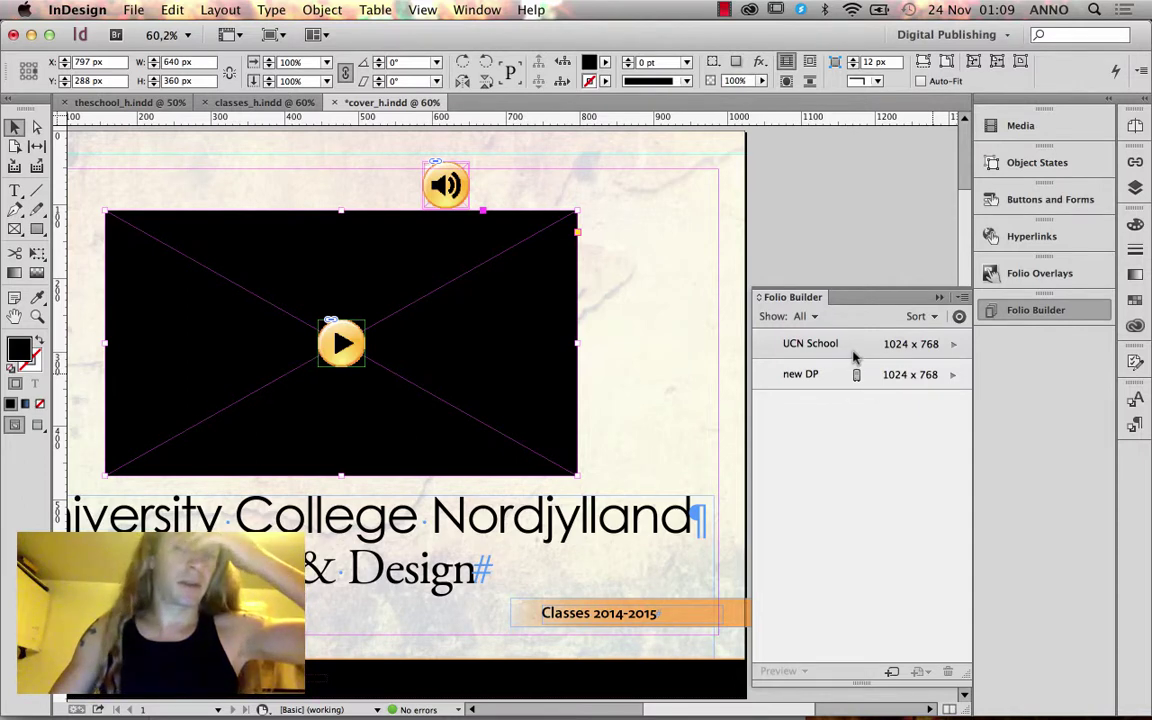
left_click(855, 352)
left_click(952, 347)
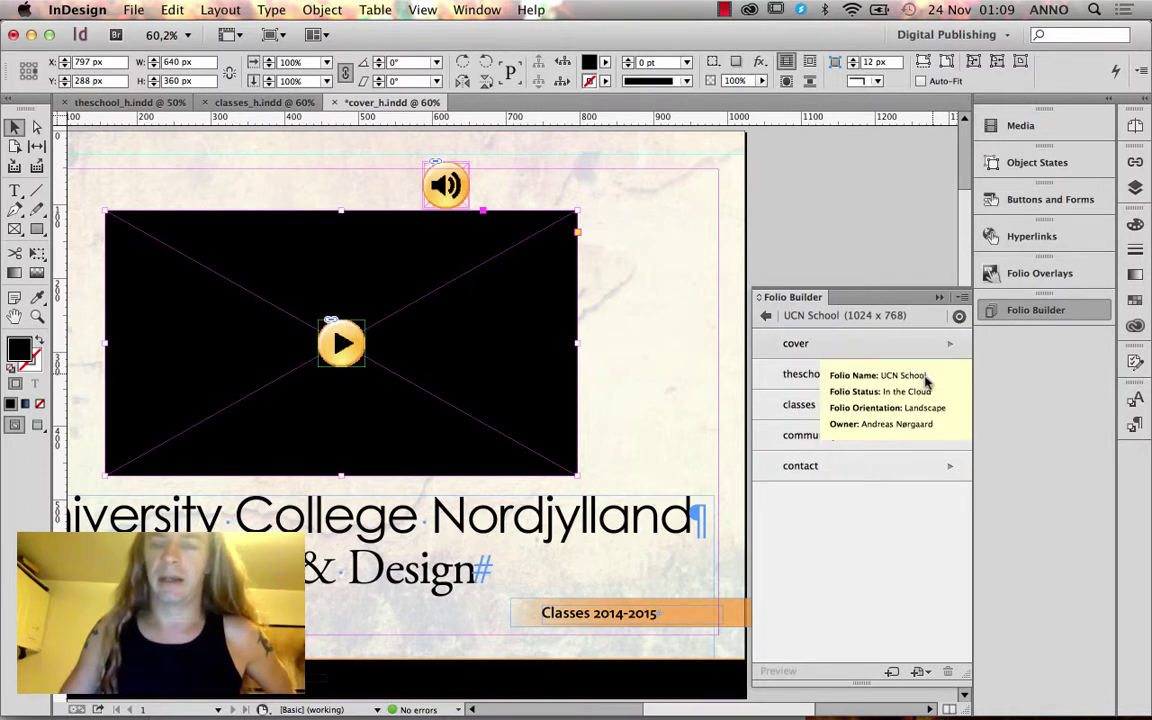
left_click(766, 315)
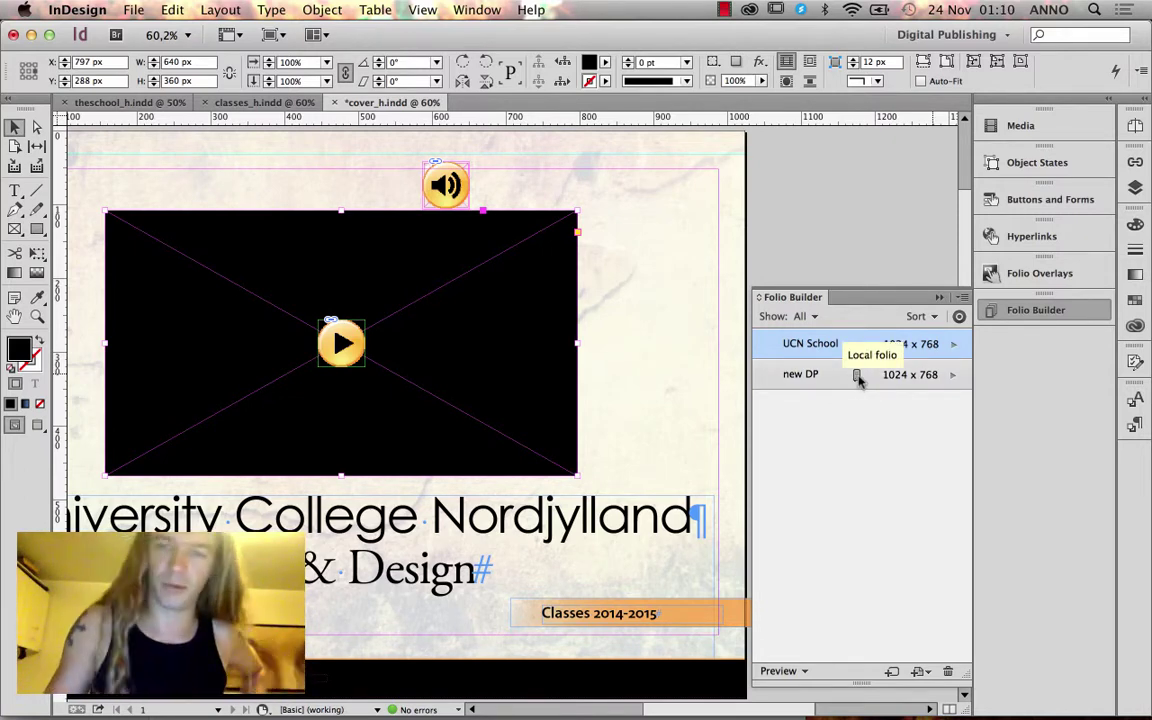
left_click(856, 375)
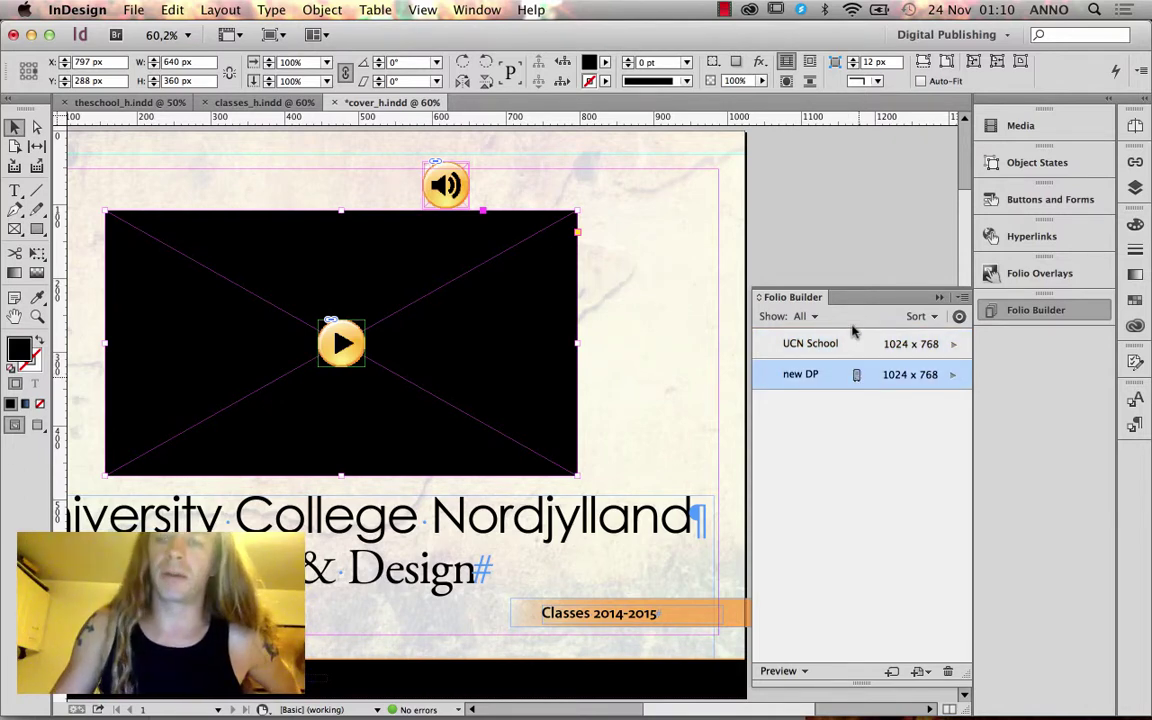
left_click(962, 297)
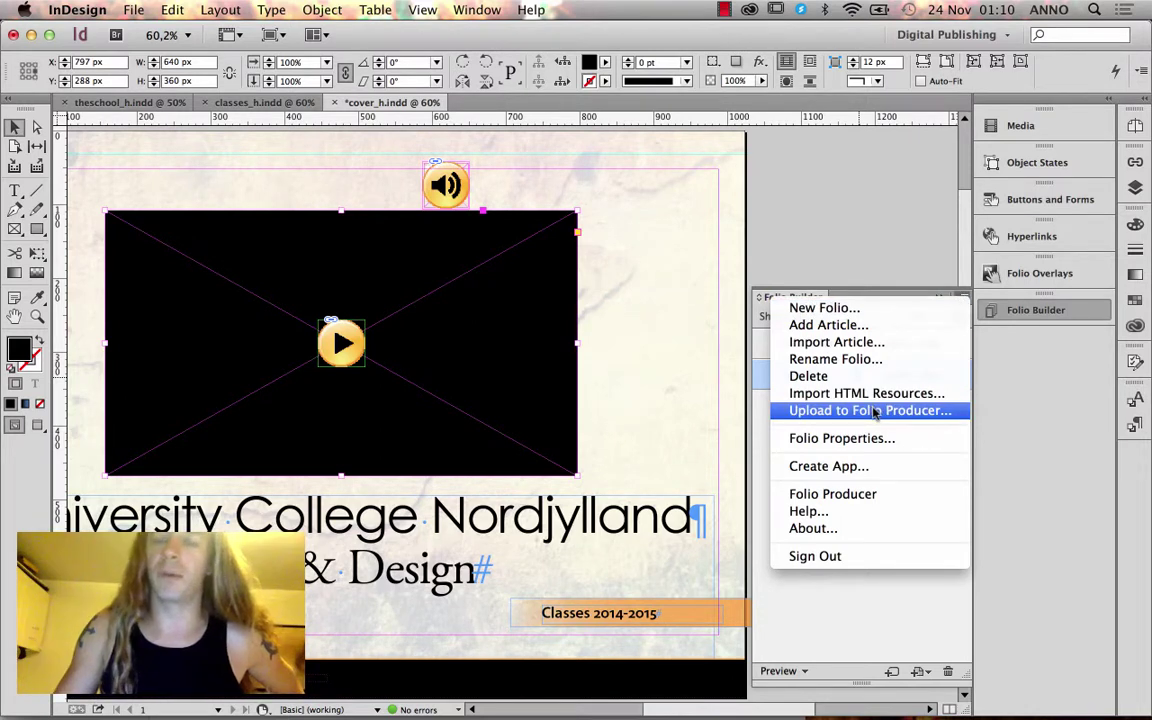
left_click(849, 596)
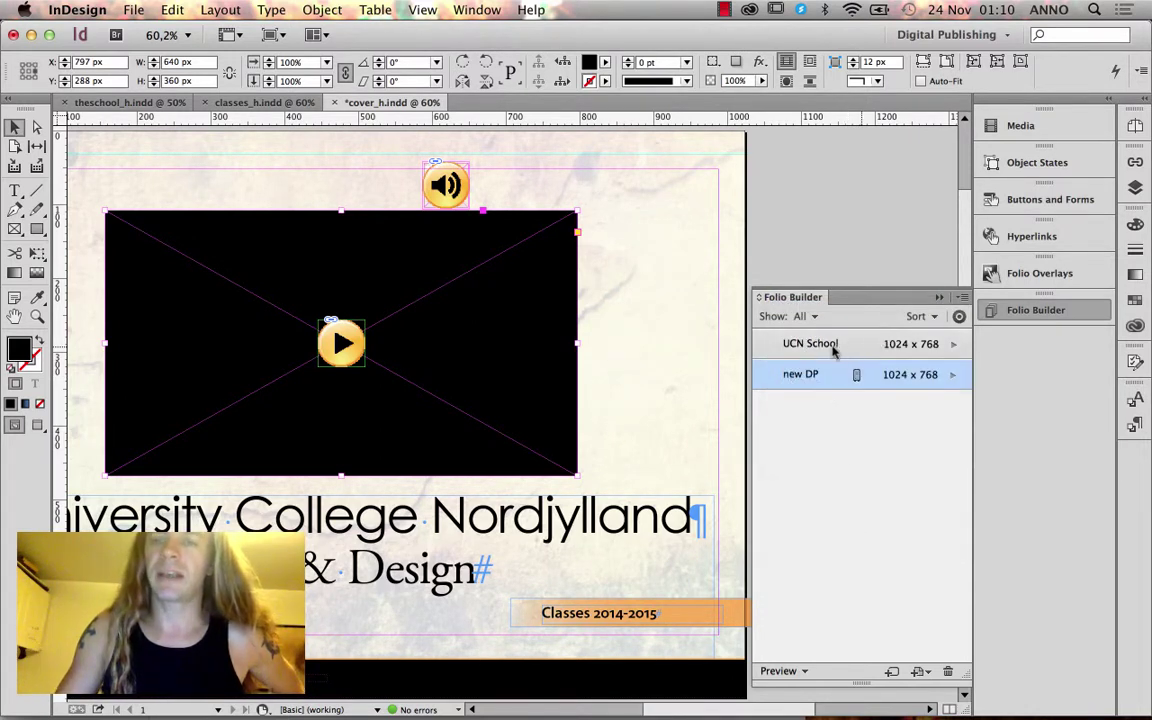
Open the landscape layout of the classes article from the UCN School folio and go to its first page
left_click(916, 344)
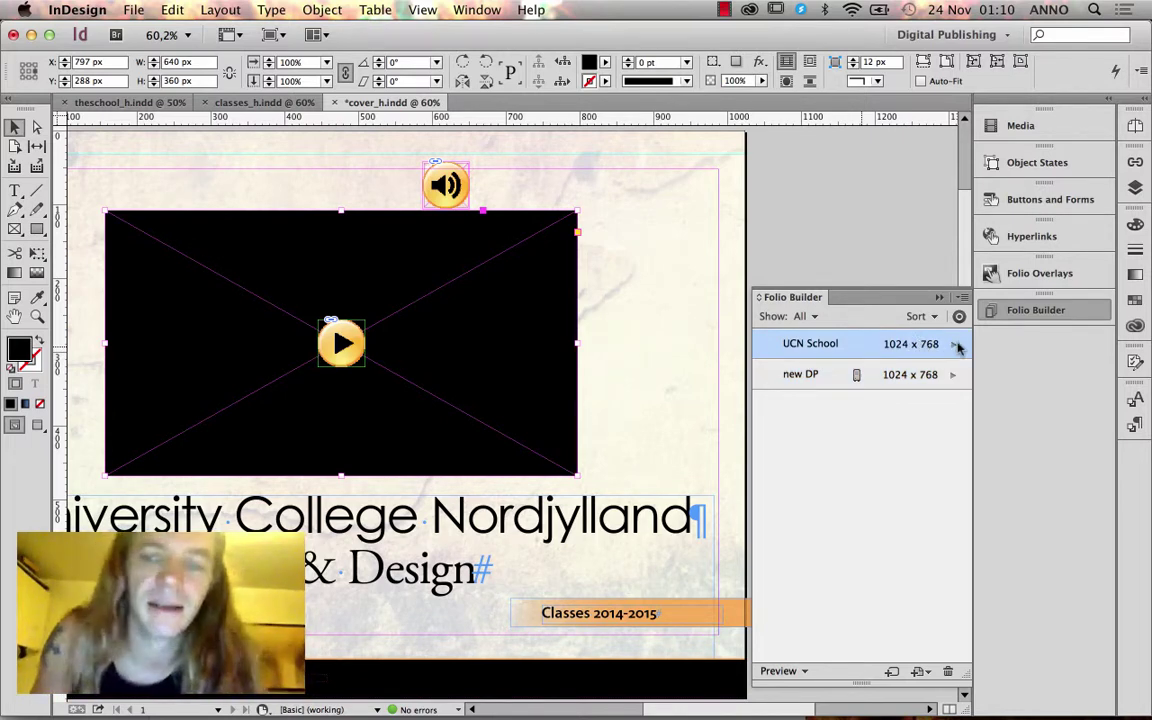
left_click(954, 344)
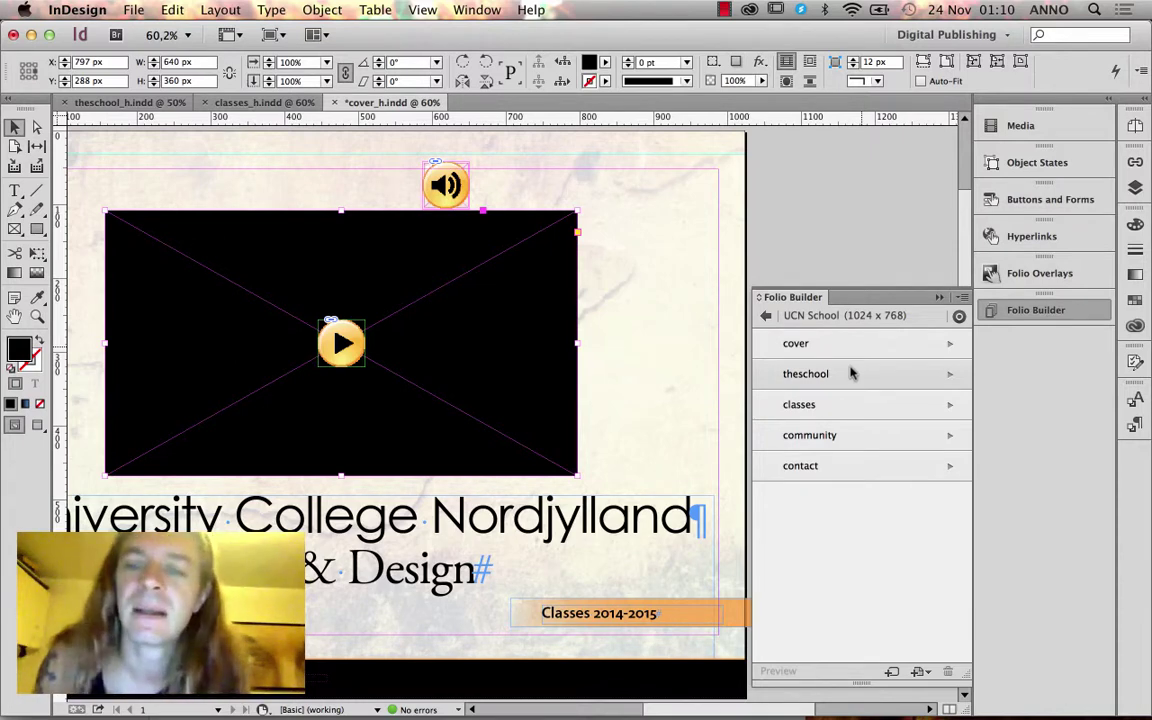
left_click(952, 376)
left_click(952, 376)
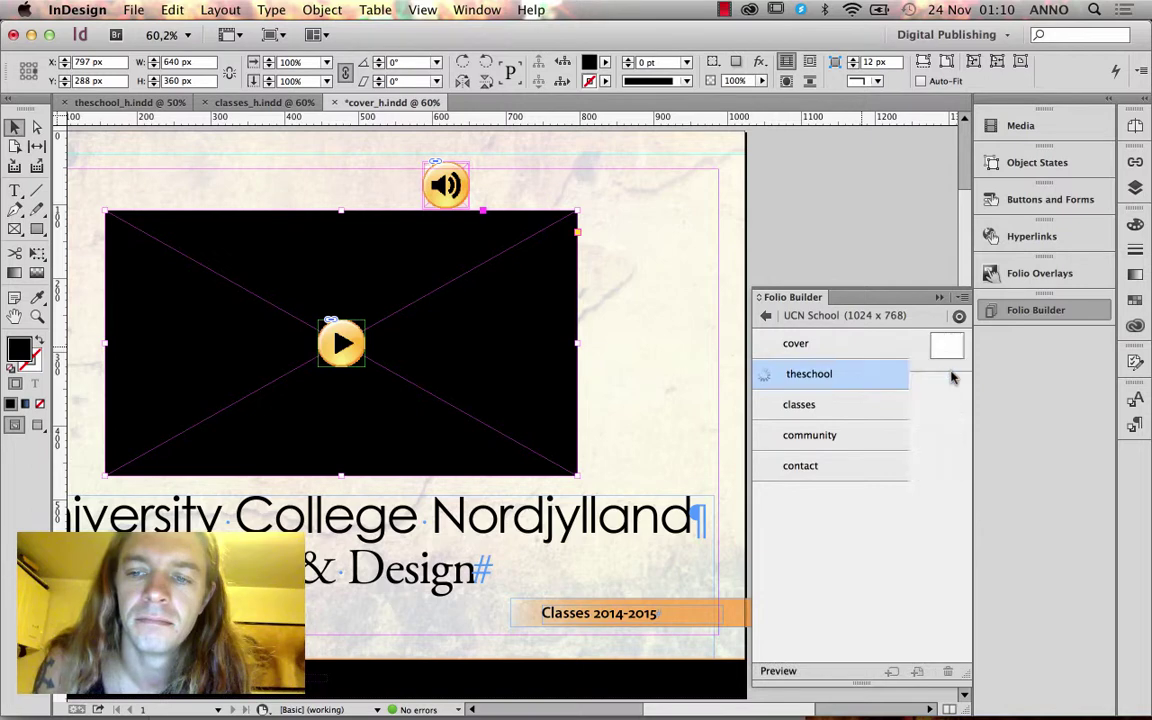
left_click(767, 316)
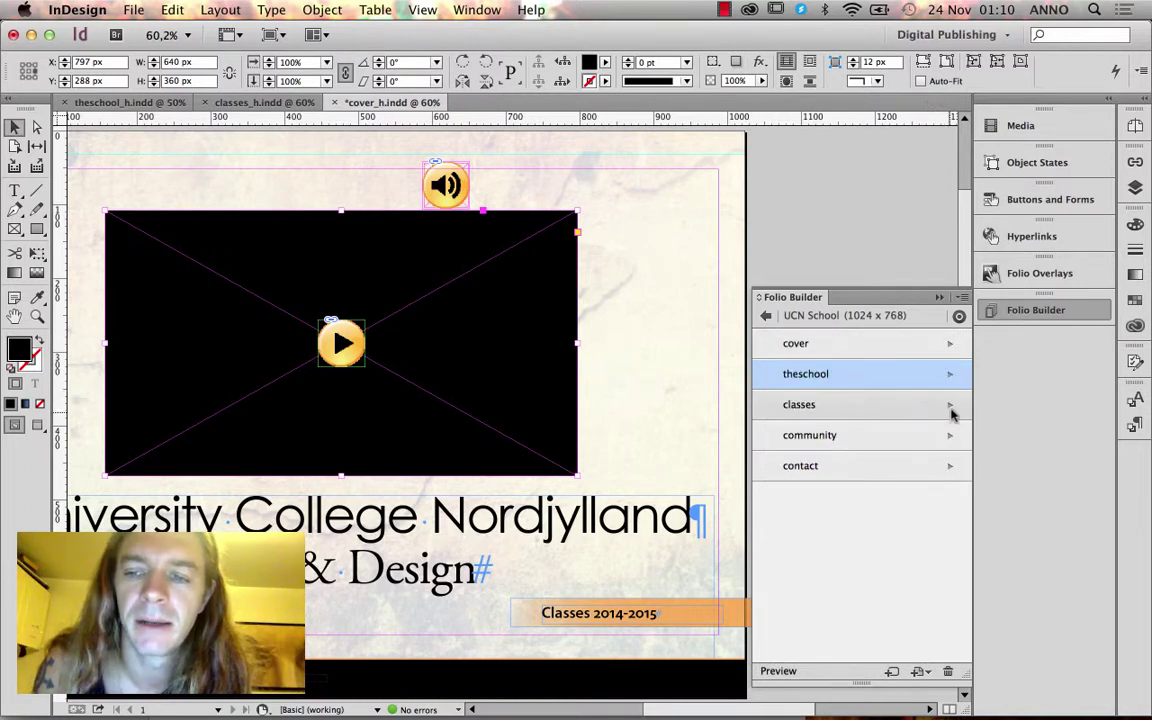
left_click(895, 418)
double_click(836, 405)
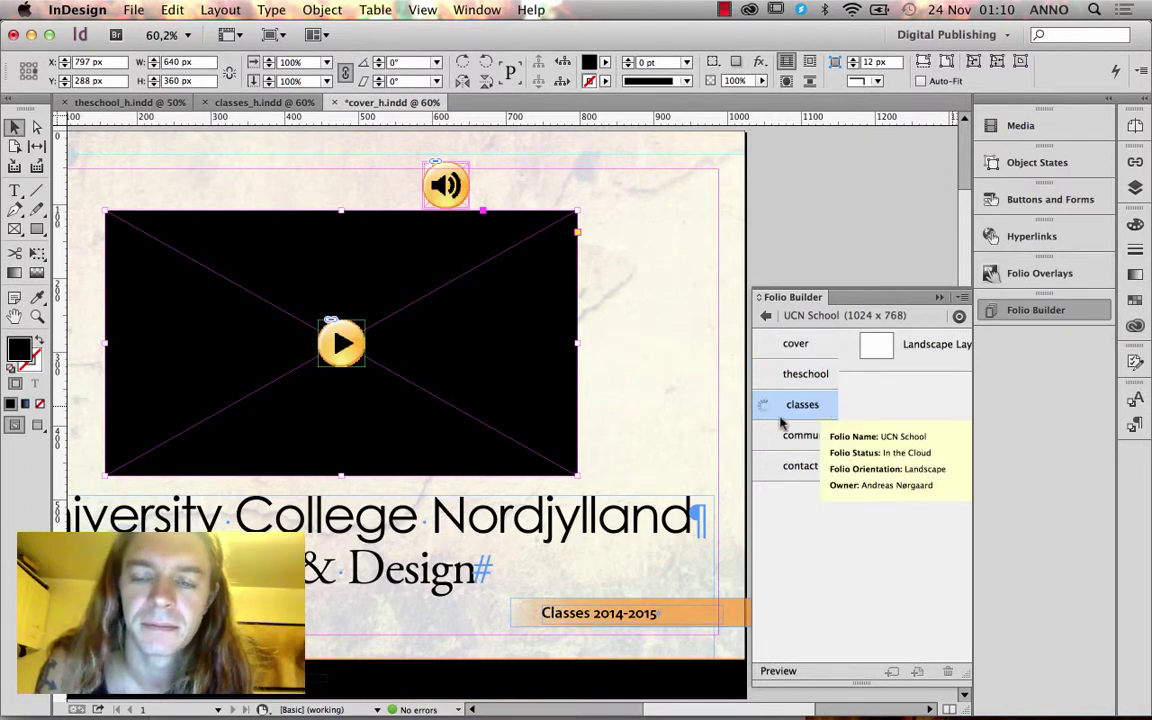
double_click(806, 346)
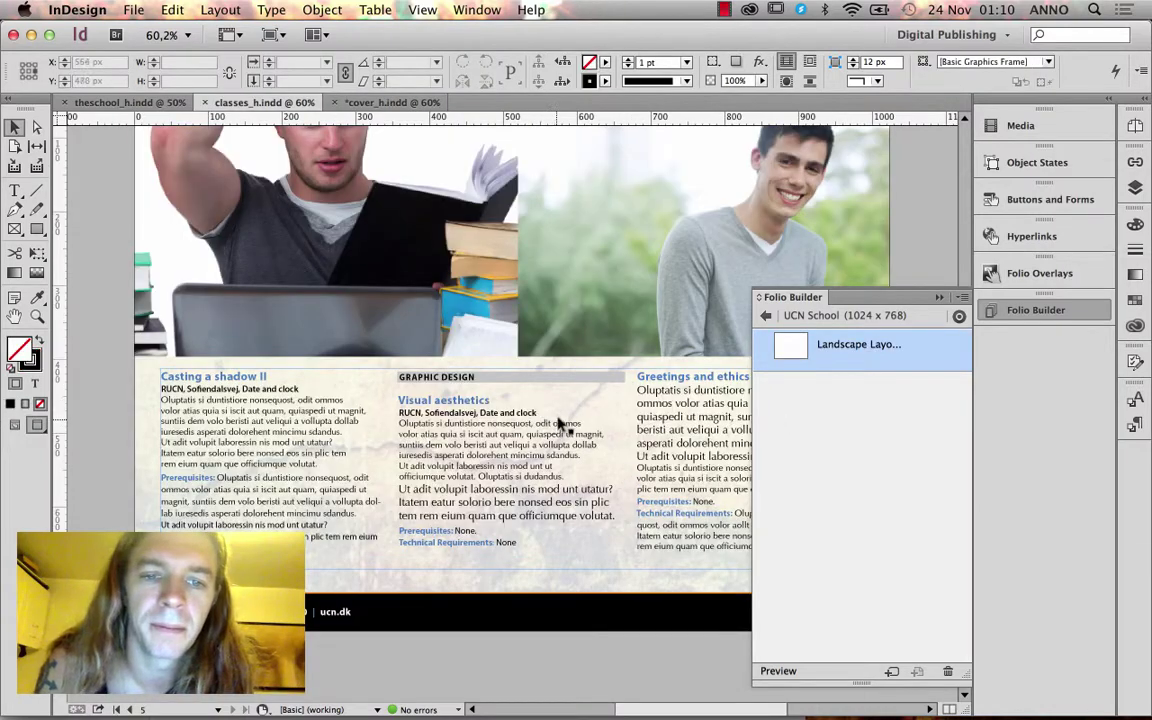
scroll(563, 404, "up", 5)
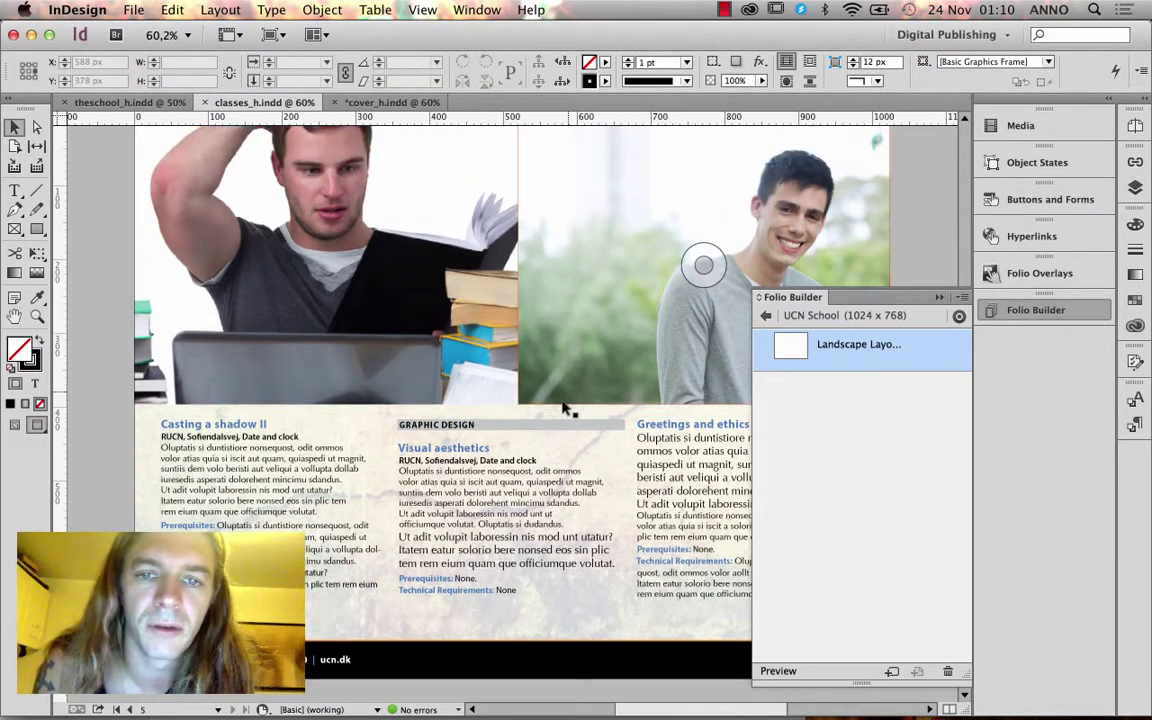
scroll(563, 408, "up", 5)
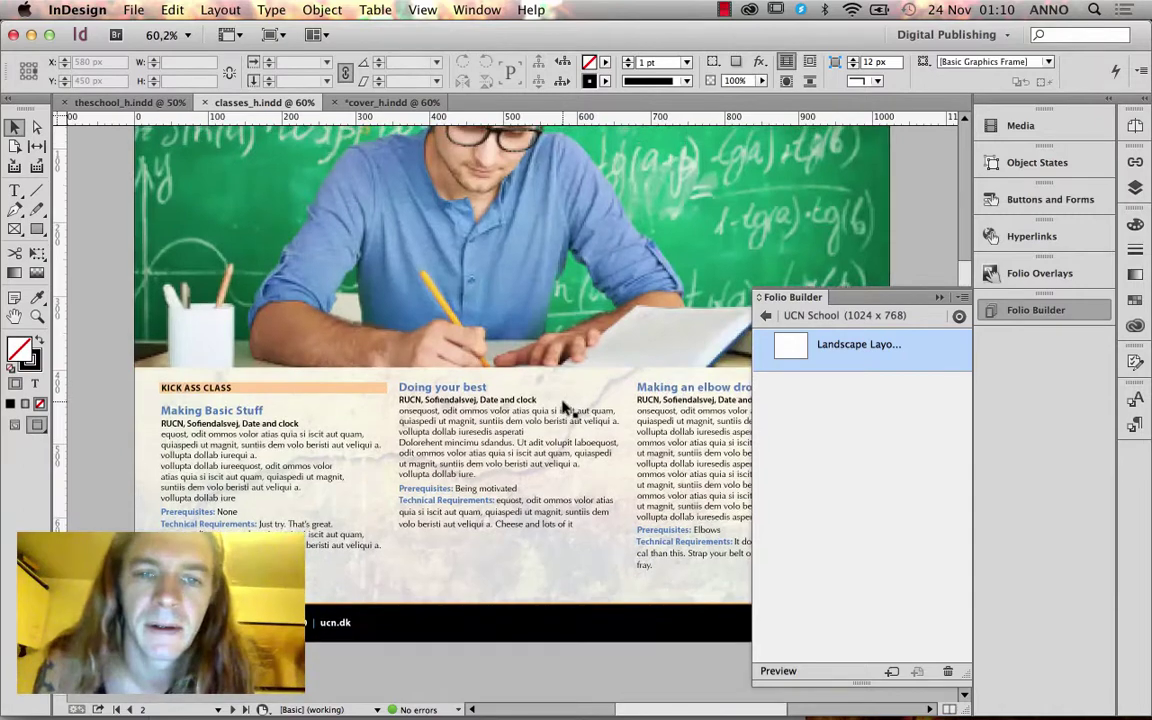
scroll(566, 410, "up", 10)
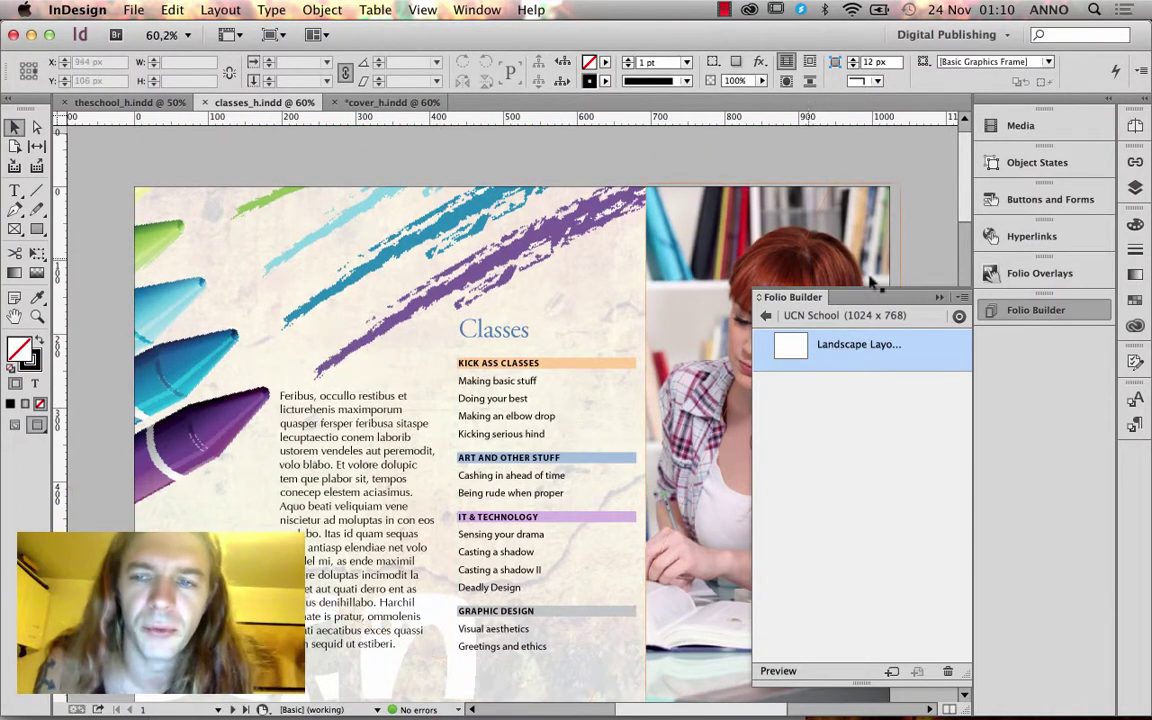
left_click(939, 297)
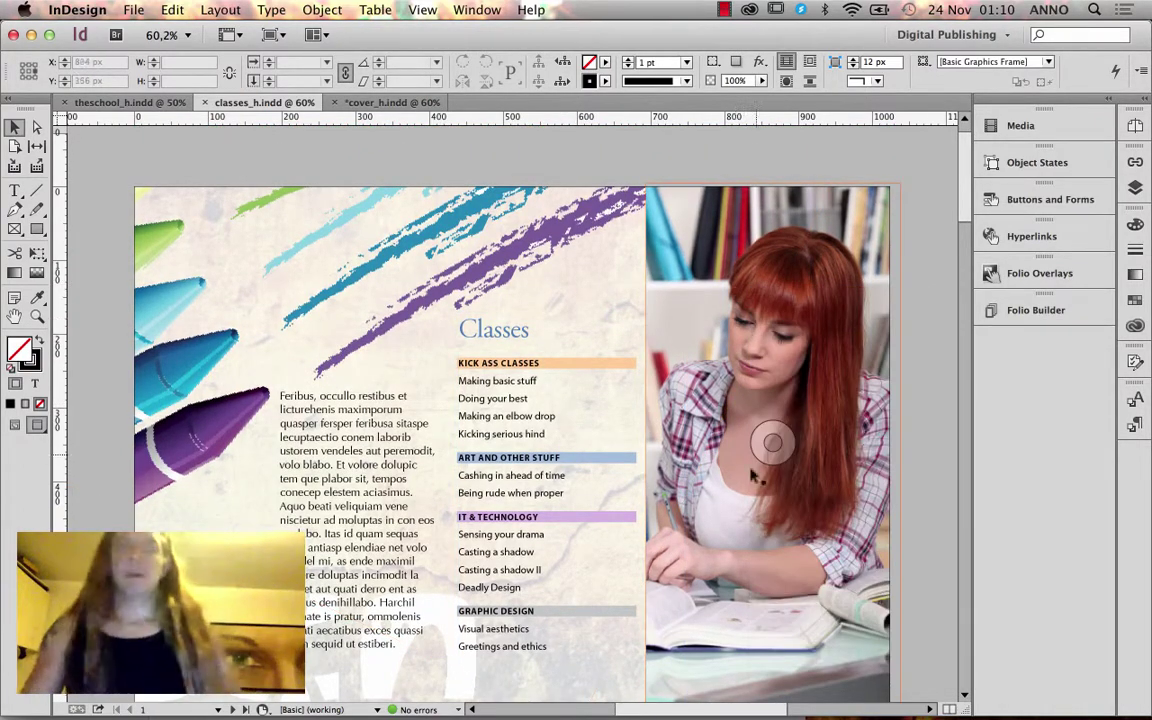
Place cec01.jpg from the ImageSequence folder at its full 600 by 220 px size across the upper edge of the Classes page
scroll(589, 440, "down", 5)
scroll(589, 440, "up", 5)
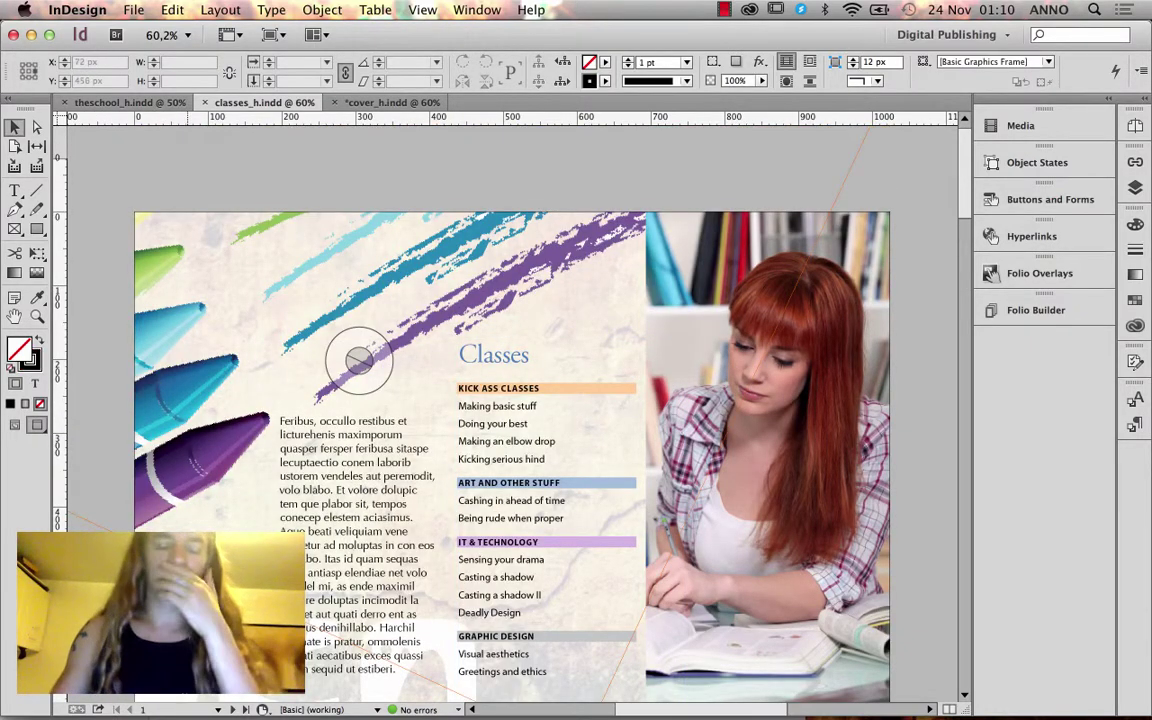
key("super+d")
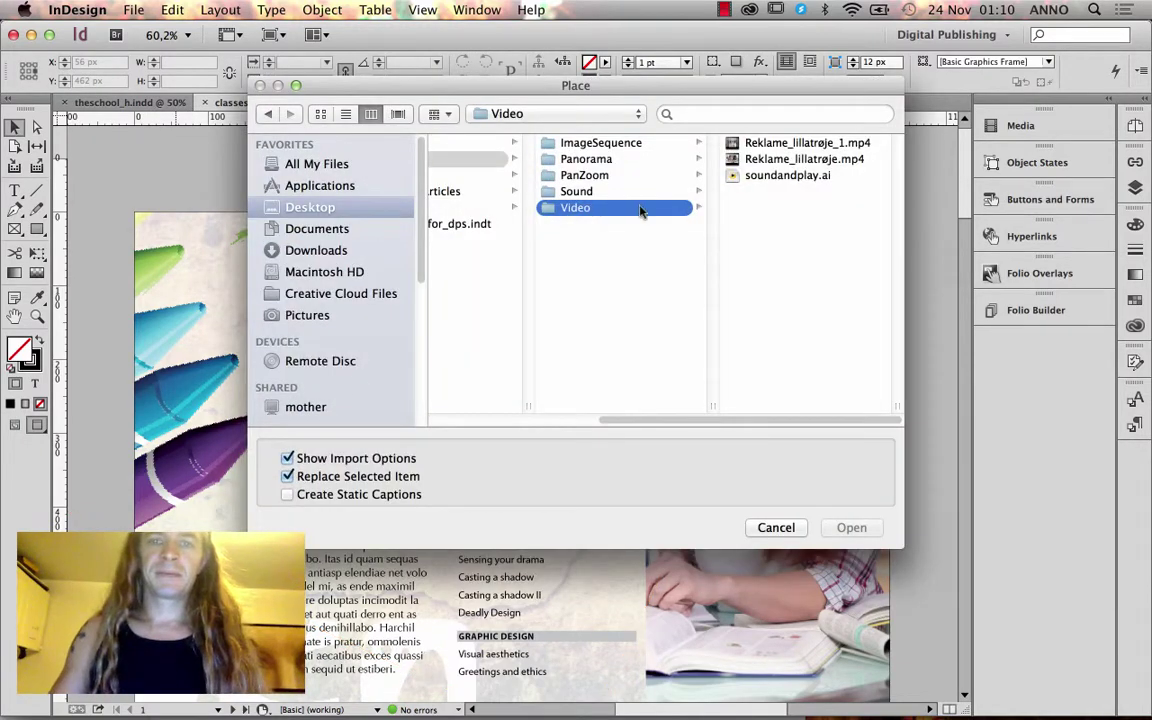
left_click(633, 197)
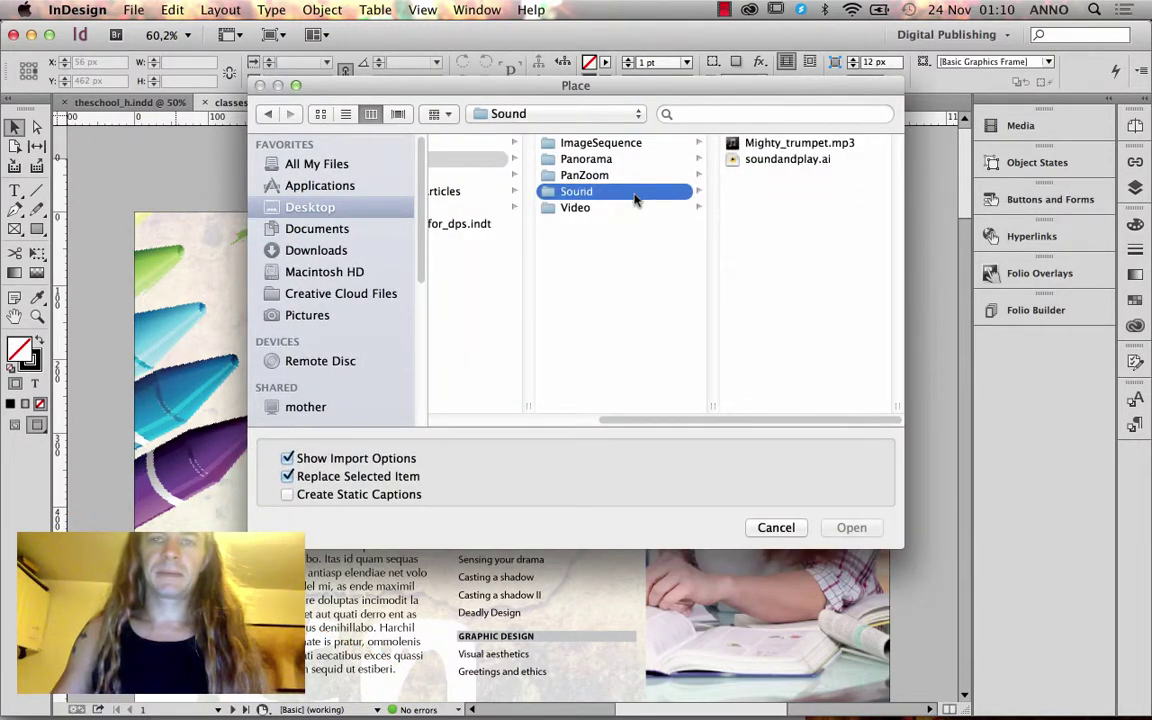
left_click(630, 177)
left_click(637, 159)
left_click(633, 144)
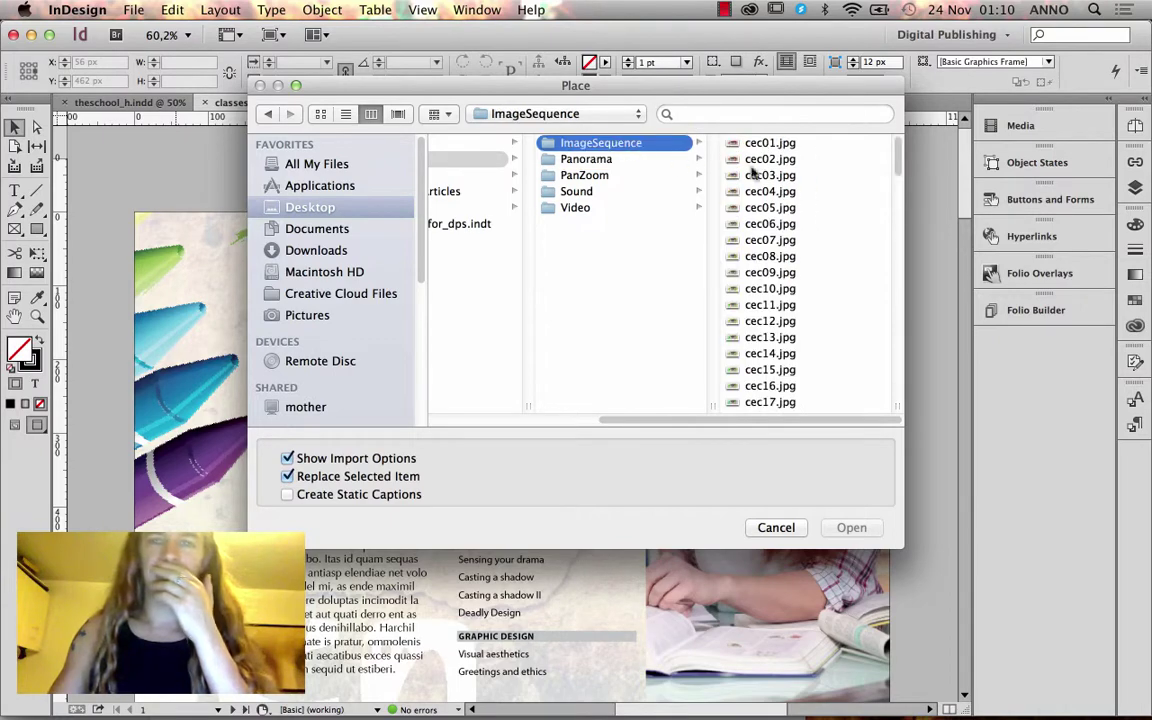
left_click(768, 143)
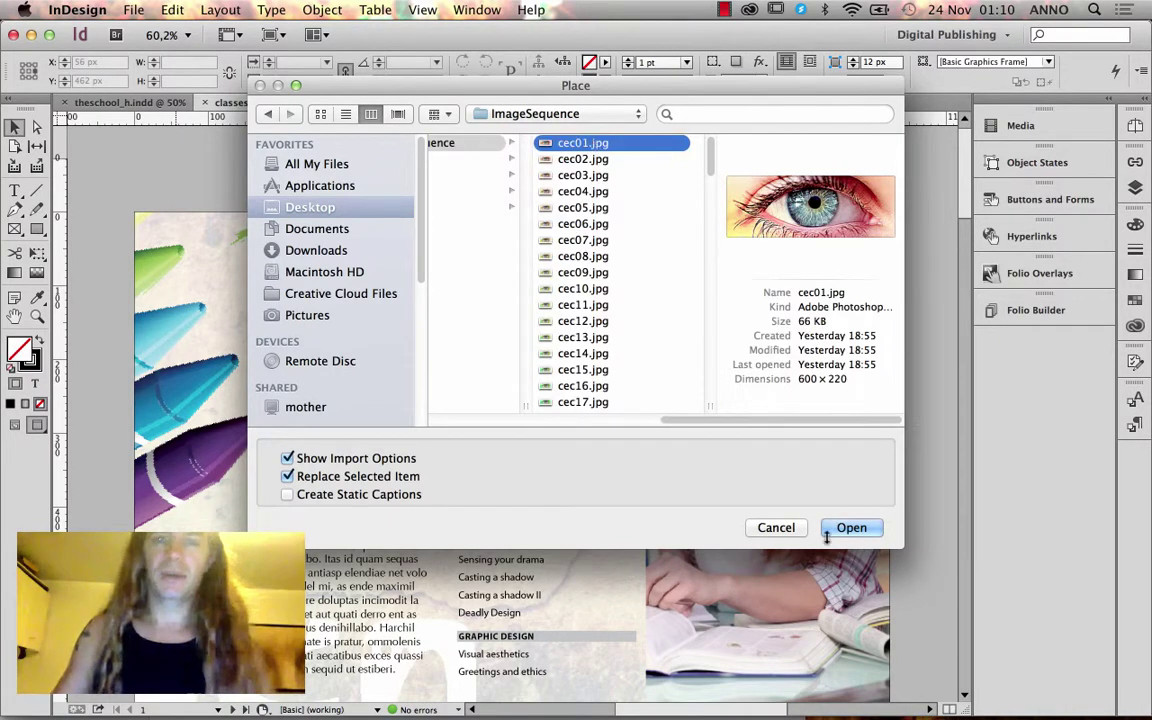
left_click(836, 532)
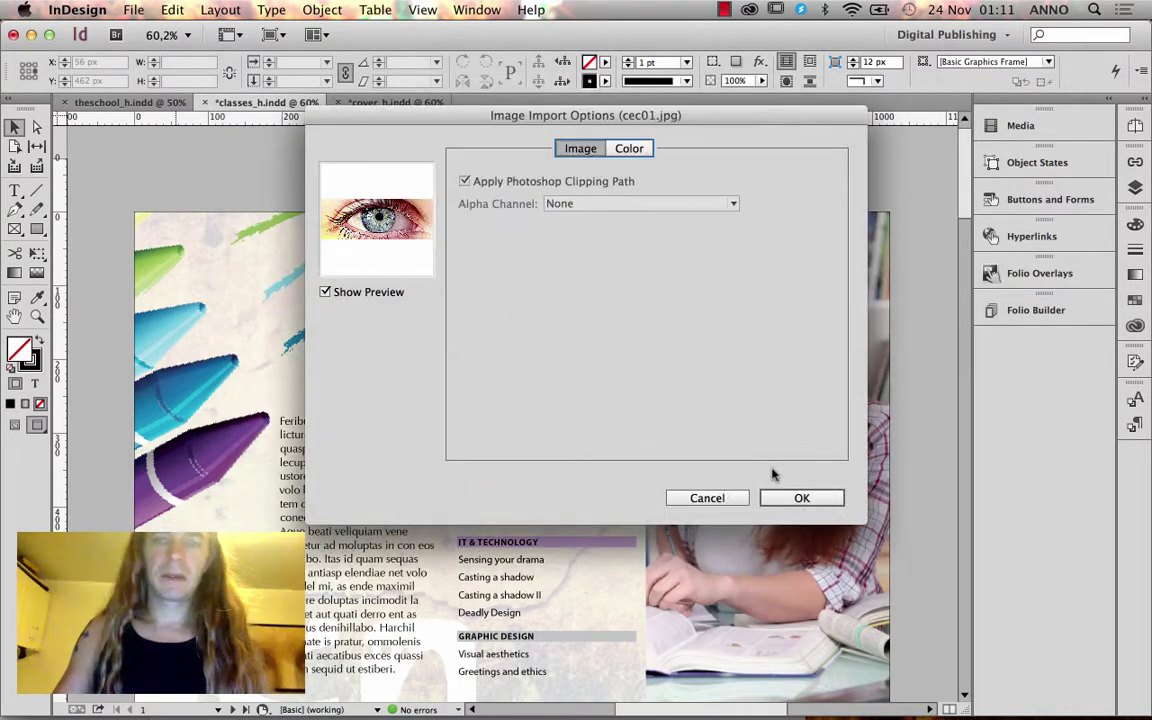
left_click(795, 497)
left_click(247, 177)
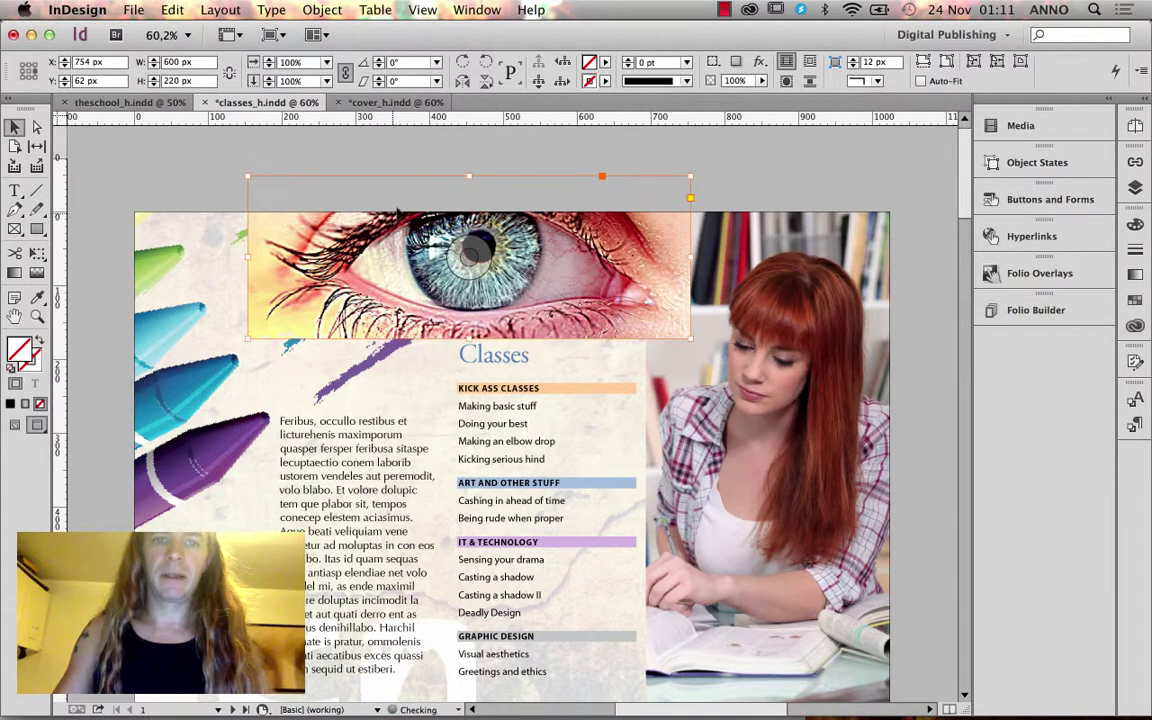
Move the eye image into the page's upper-right corner and crop its frame to about 438 by 161 px
left_click_drag(425, 230, 305, 311)
left_click_drag(430, 500, 403, 191)
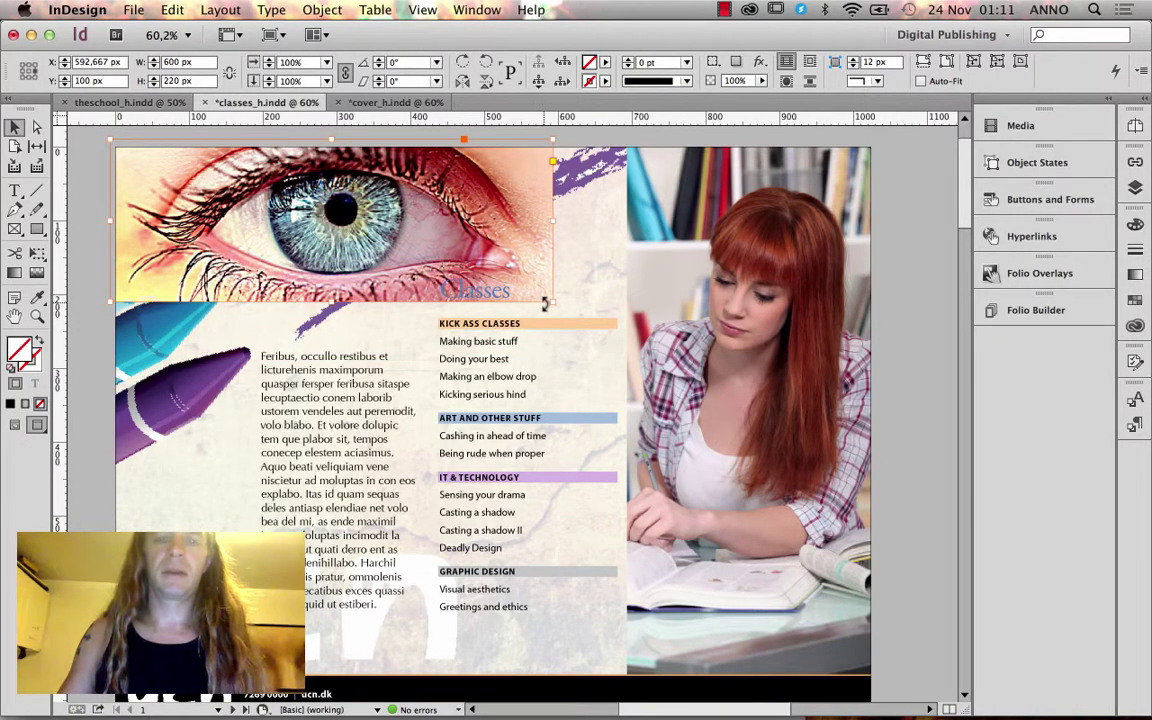
left_click_drag(513, 270, 832, 275)
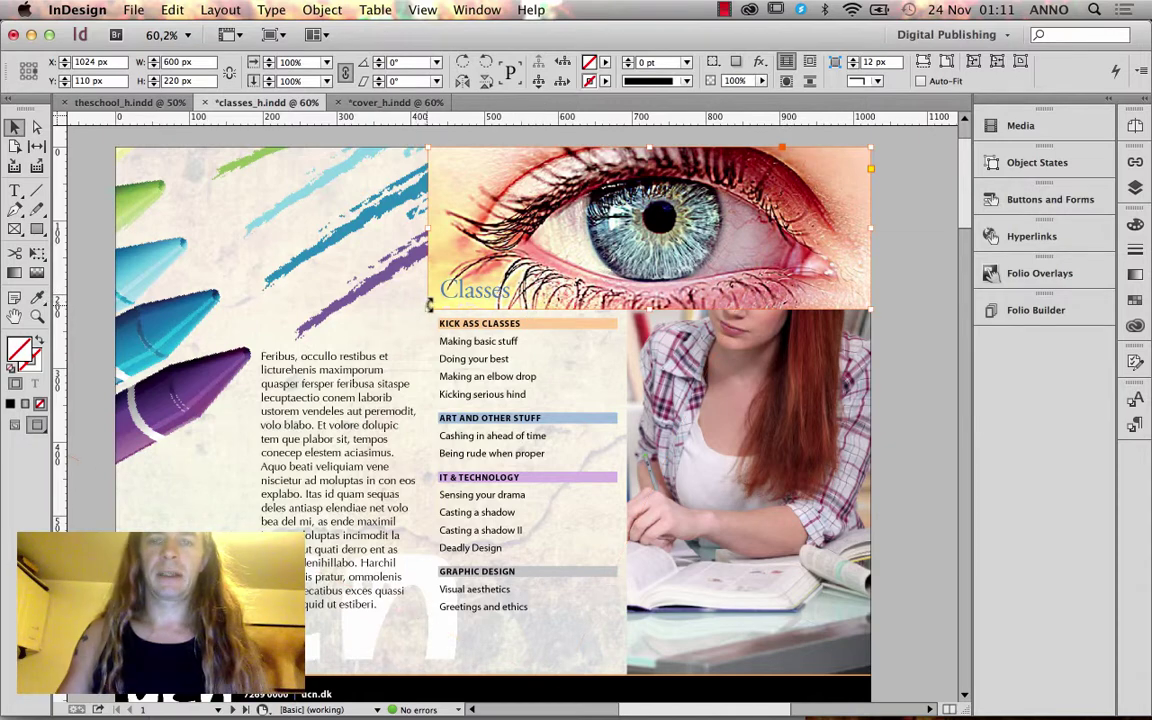
left_click_drag(428, 305, 547, 265)
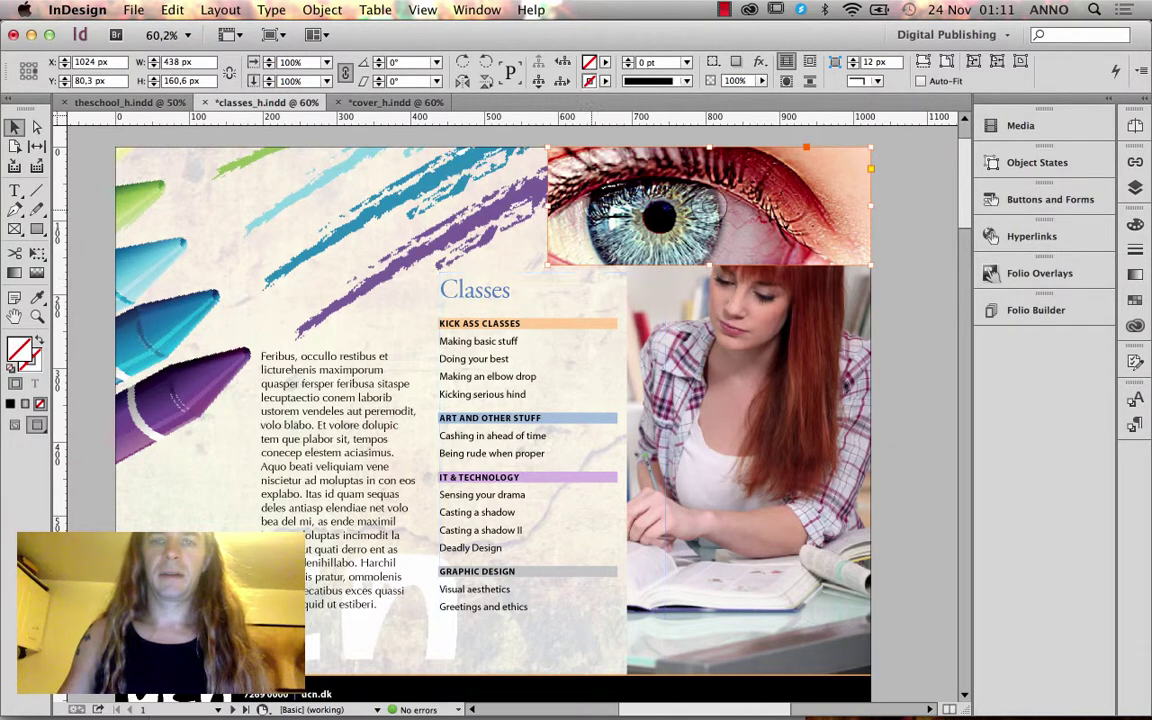
Fit the eye image proportionally into its frame and move it above the Classes heading, flush with the student photo's edge
key("super+alt+shift+e")
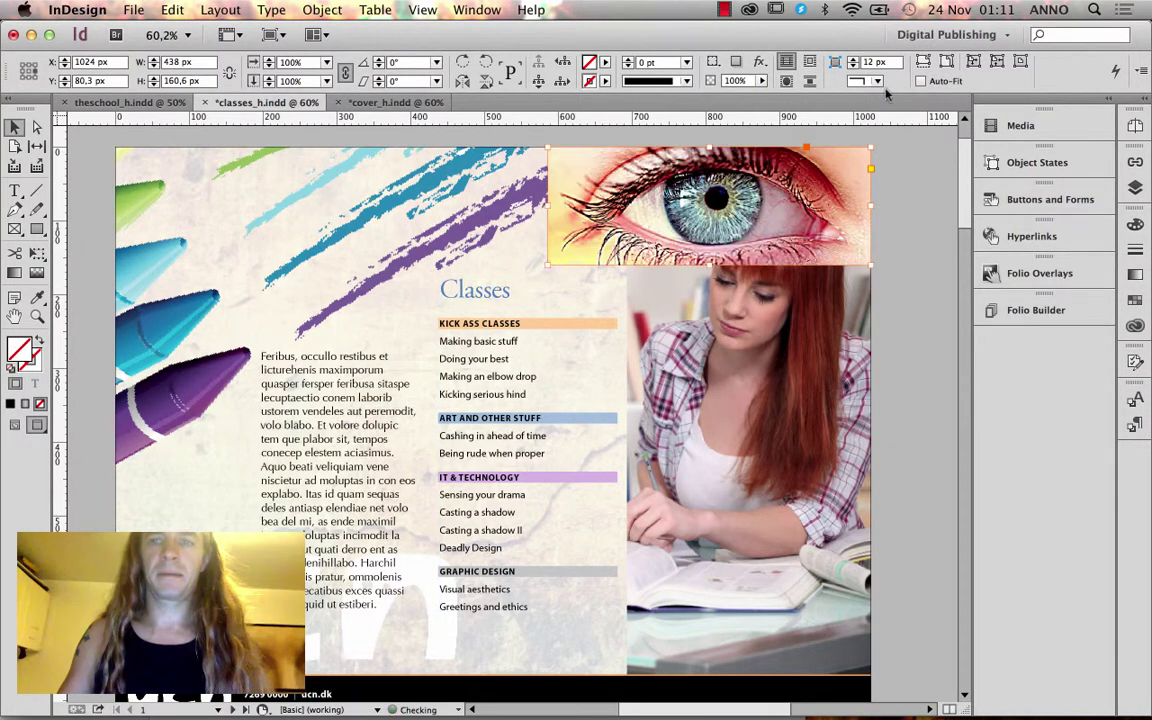
left_click_drag(624, 198, 381, 198)
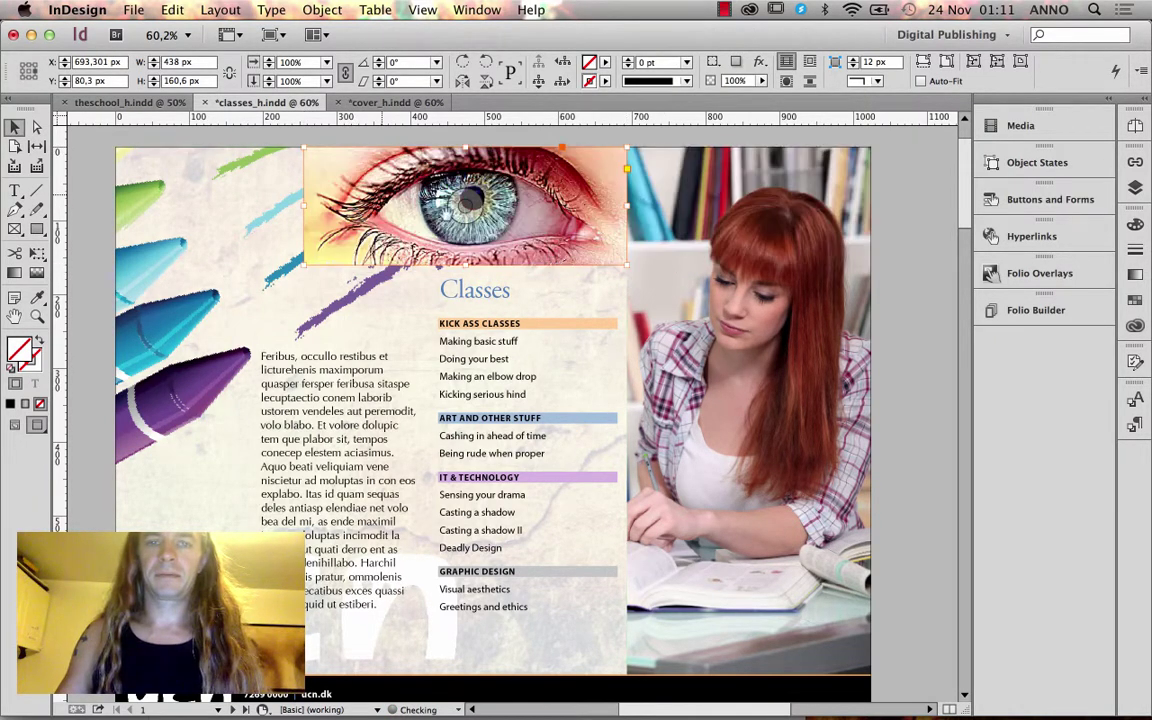
left_click(880, 215)
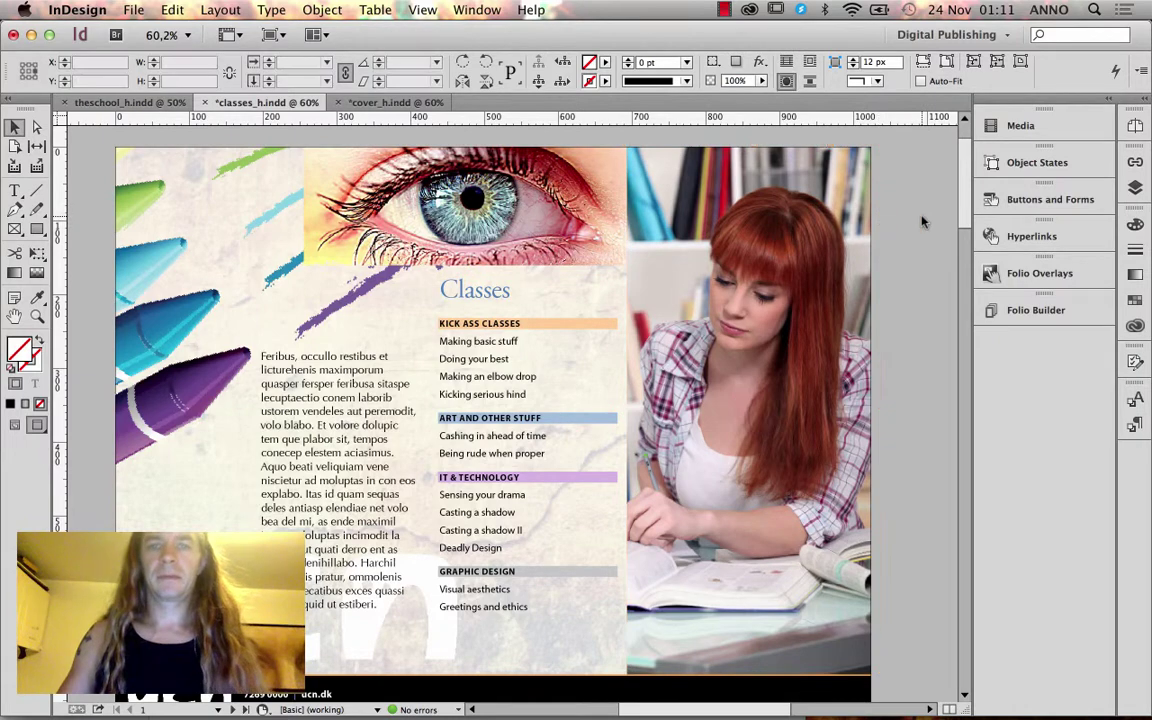
left_click(505, 203)
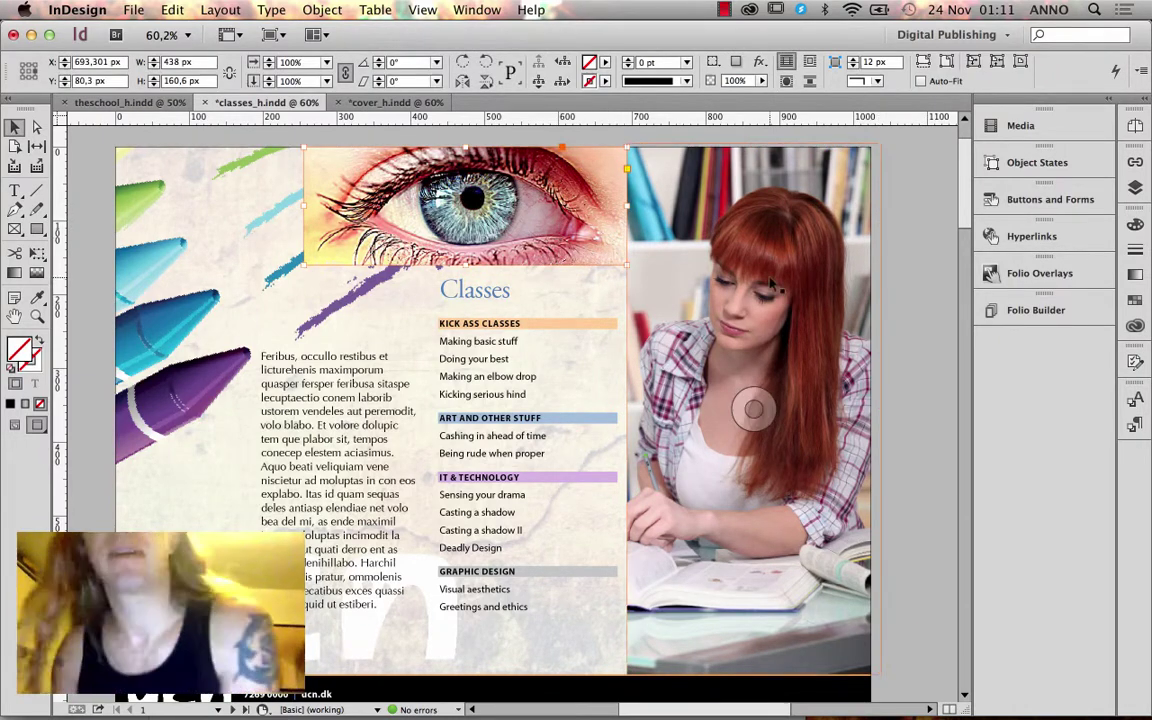
Fill the eye image's frame with black and delete the image inside it, keeping the empty frame
left_click(1010, 311)
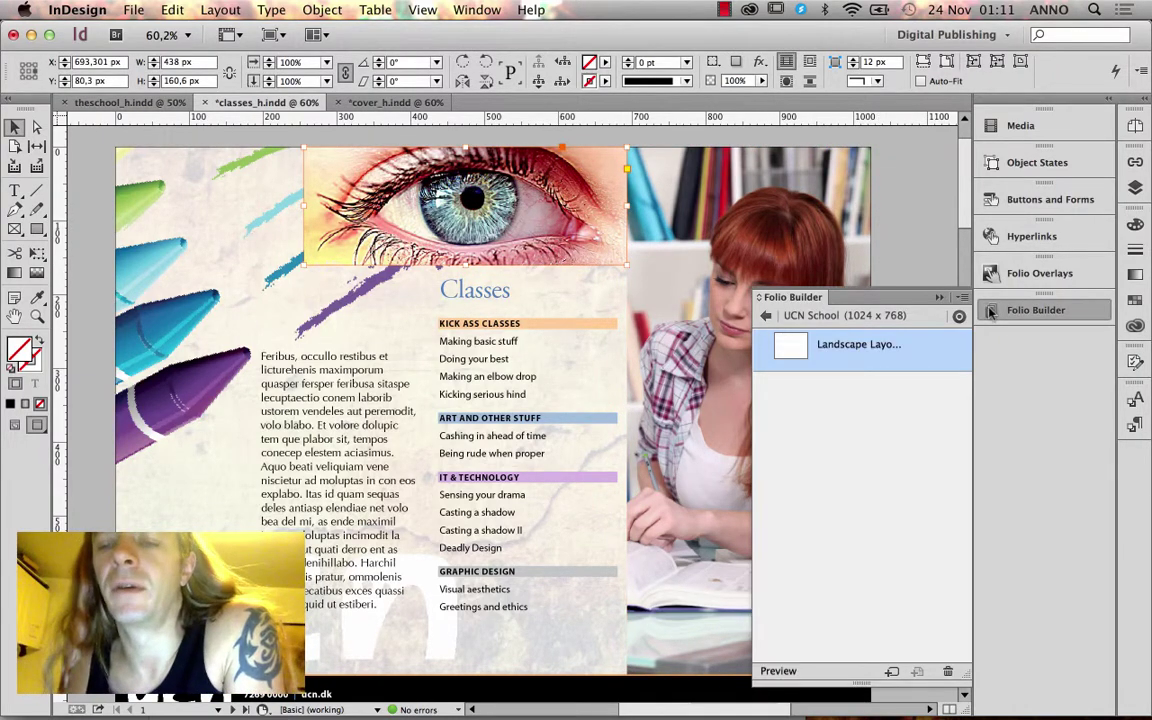
left_click(1030, 273)
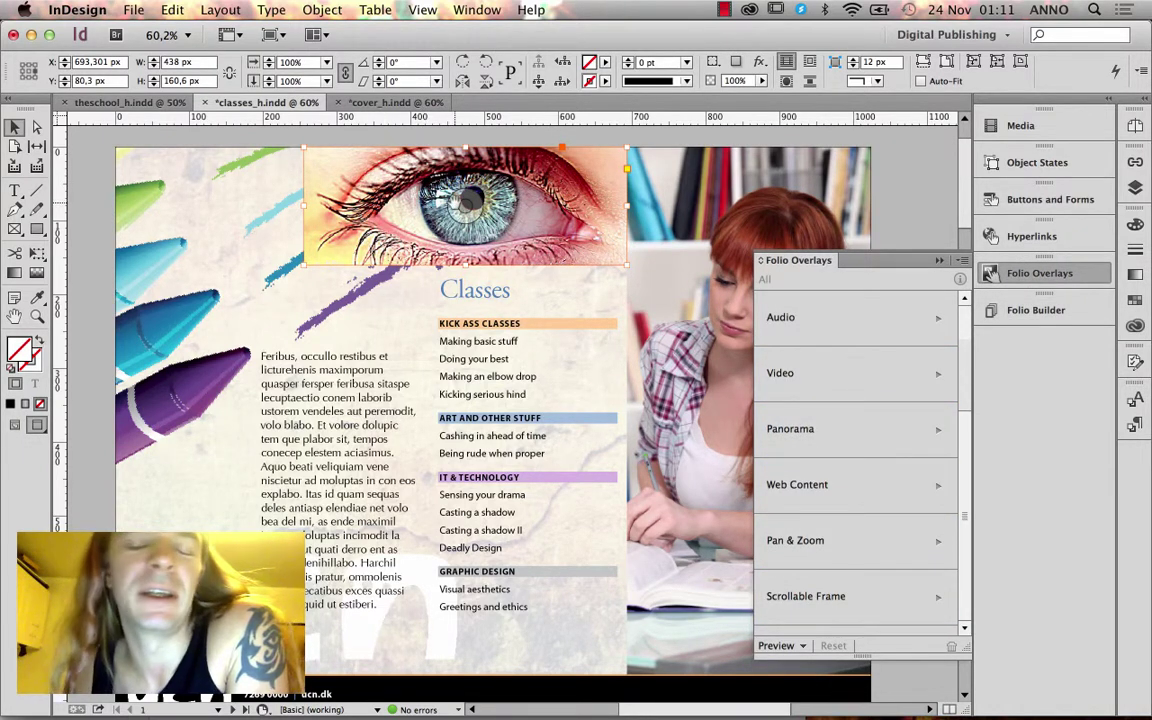
left_click(11, 402)
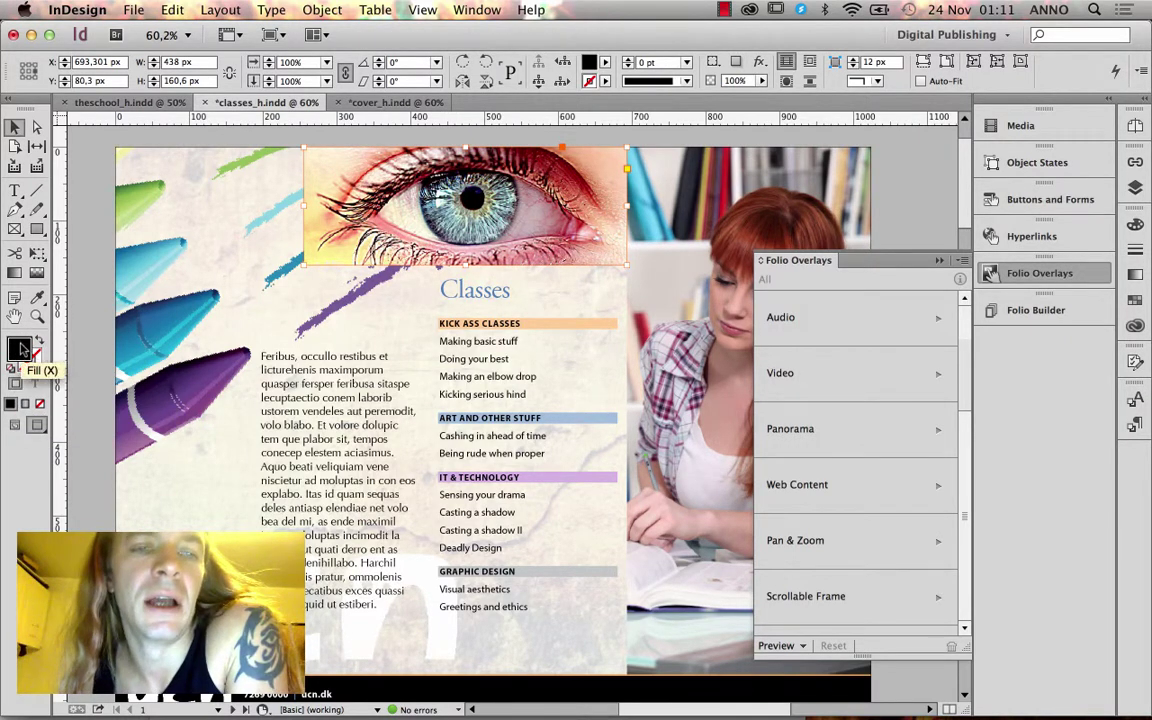
right_click(434, 172)
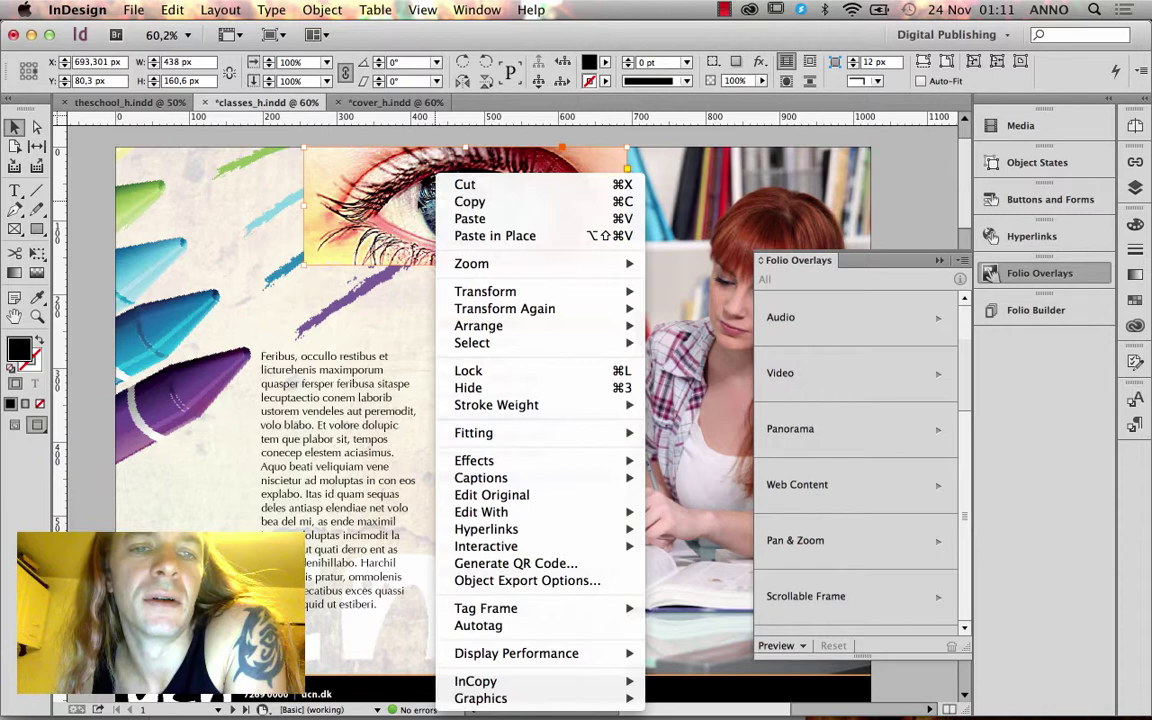
left_click(57, 128)
left_click(36, 127)
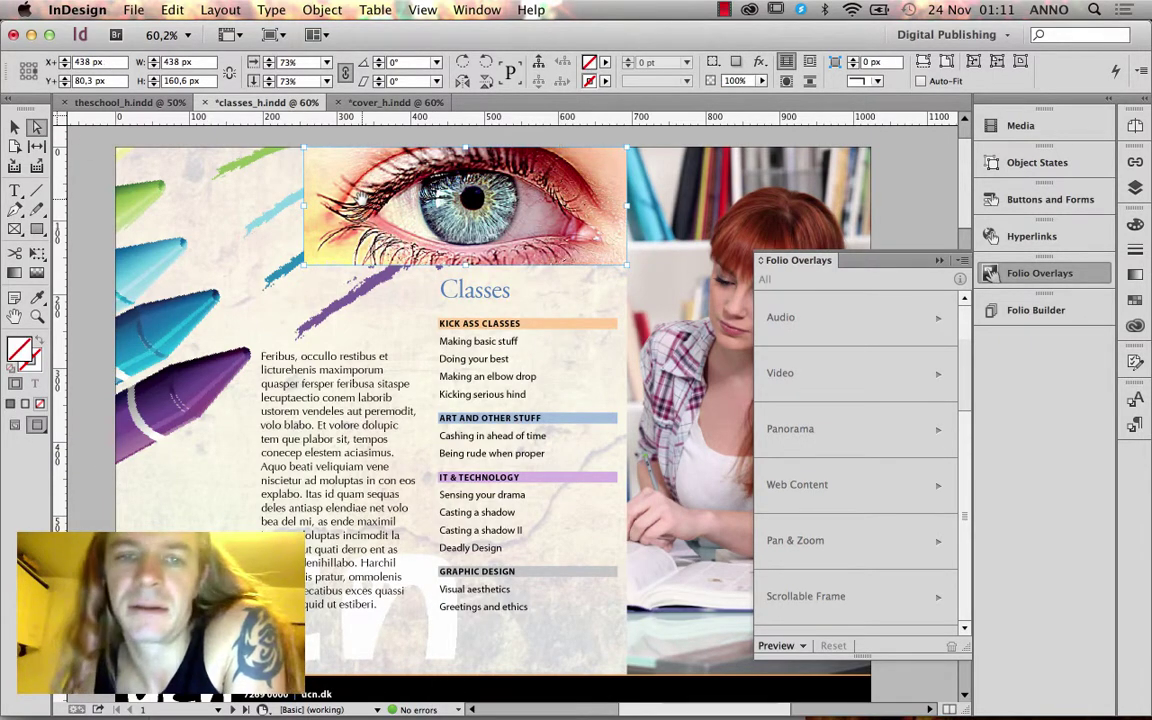
key("Delete")
left_click(15, 128)
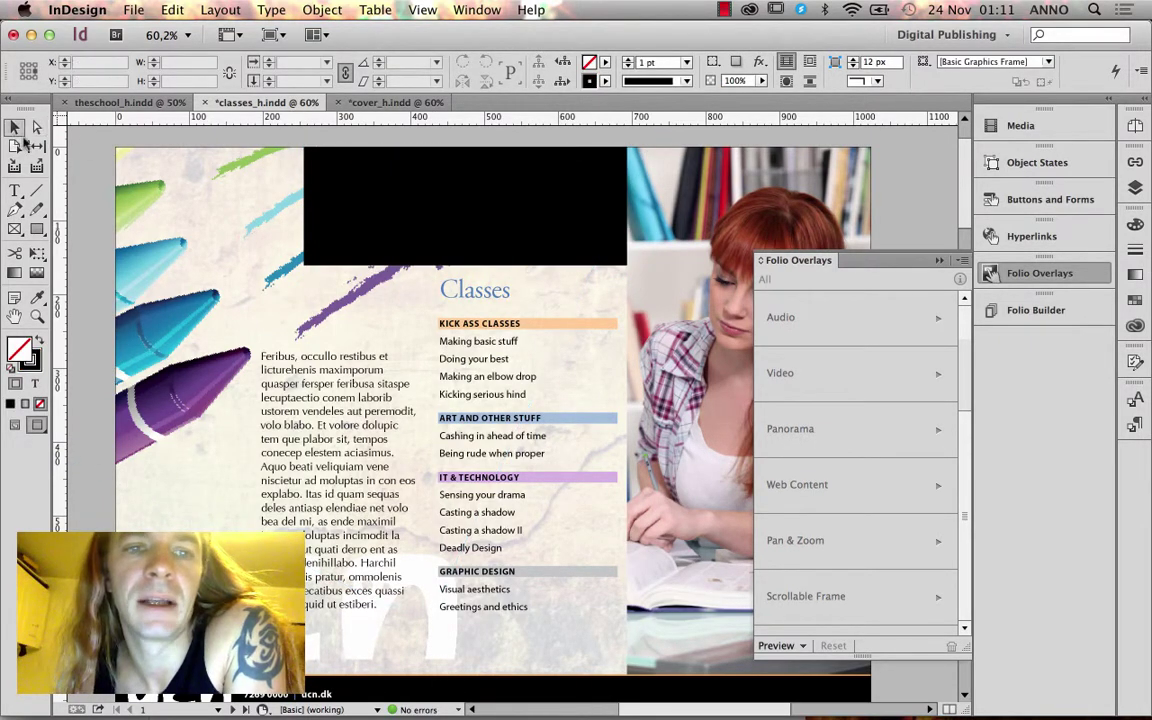
Select the black frame and open the Image Sequence overlay options for it
left_click(350, 212)
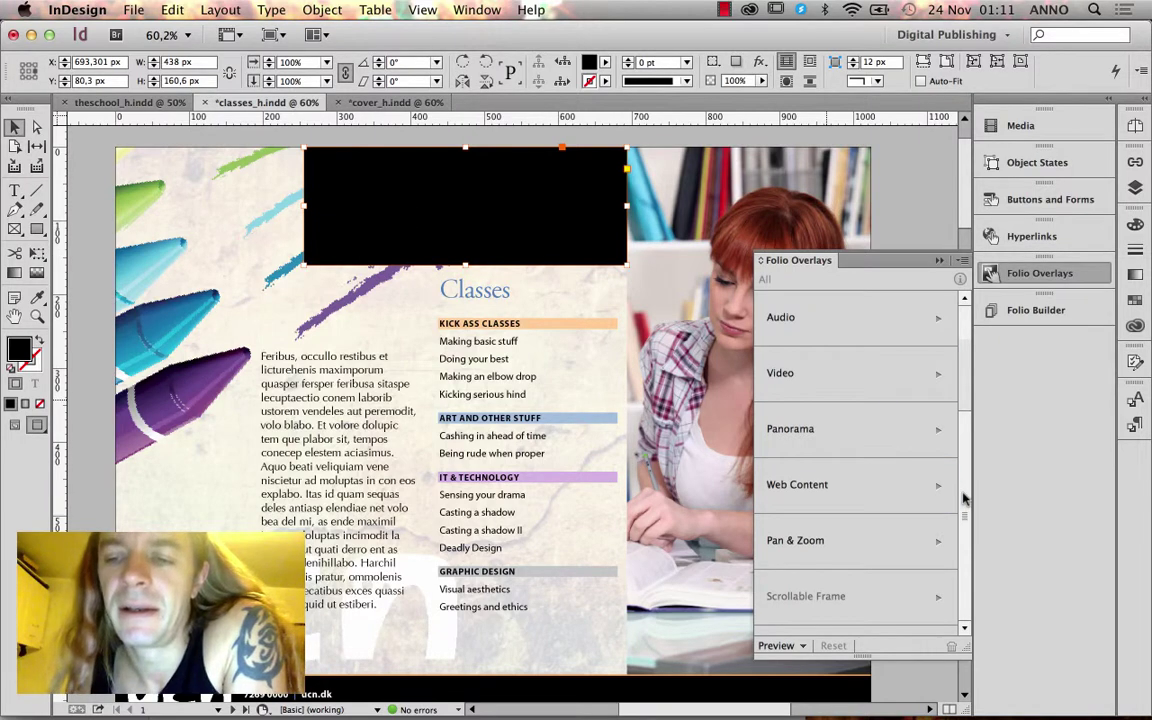
scroll(957, 468, "up", 2)
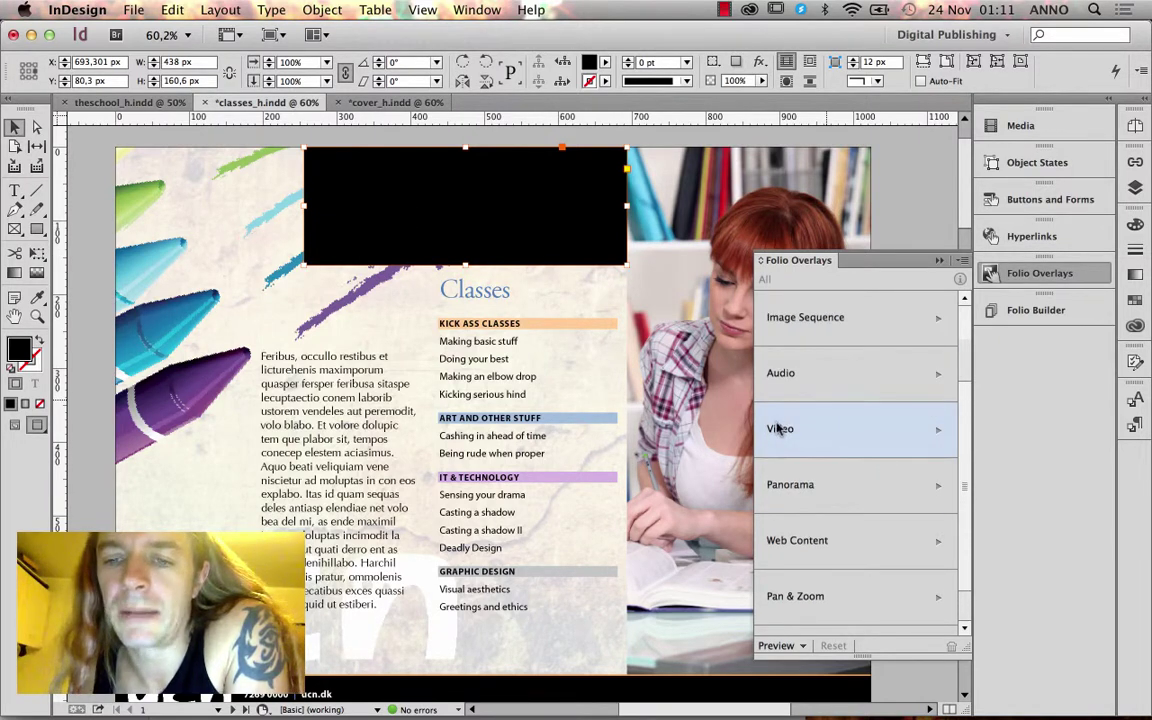
left_click(862, 320)
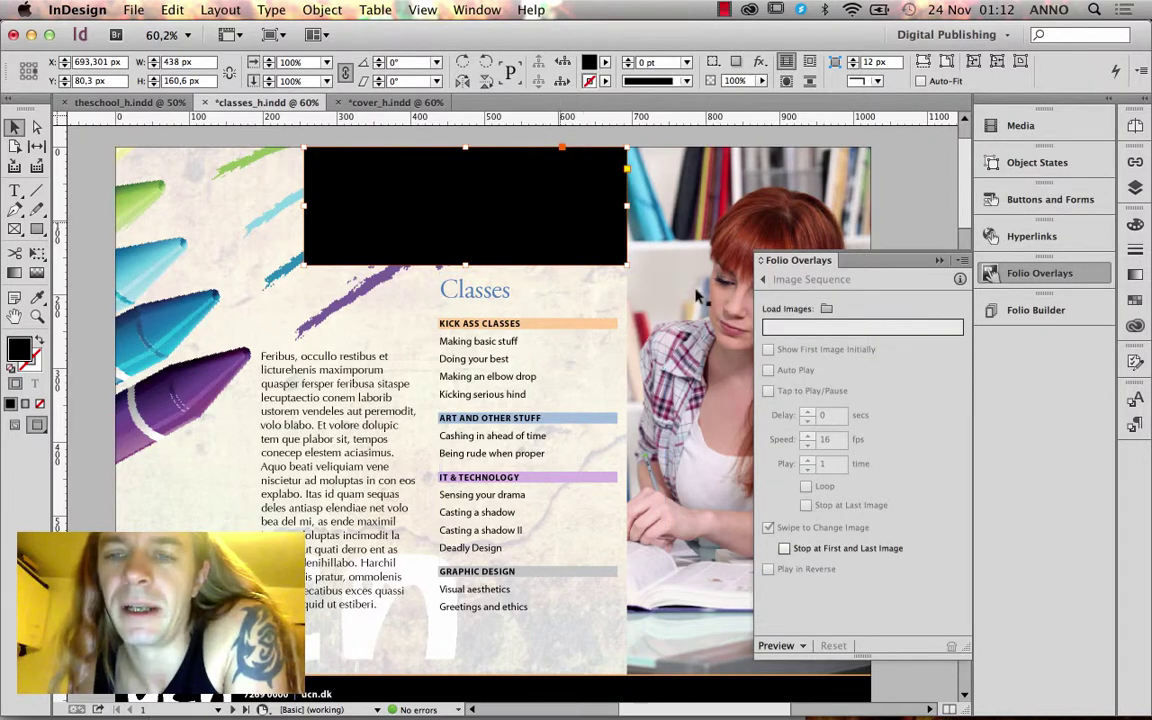
Examine the numbering of the image files in the DPS/_Overlays/ImageSequence folder, leaving without loading them
left_click(826, 310)
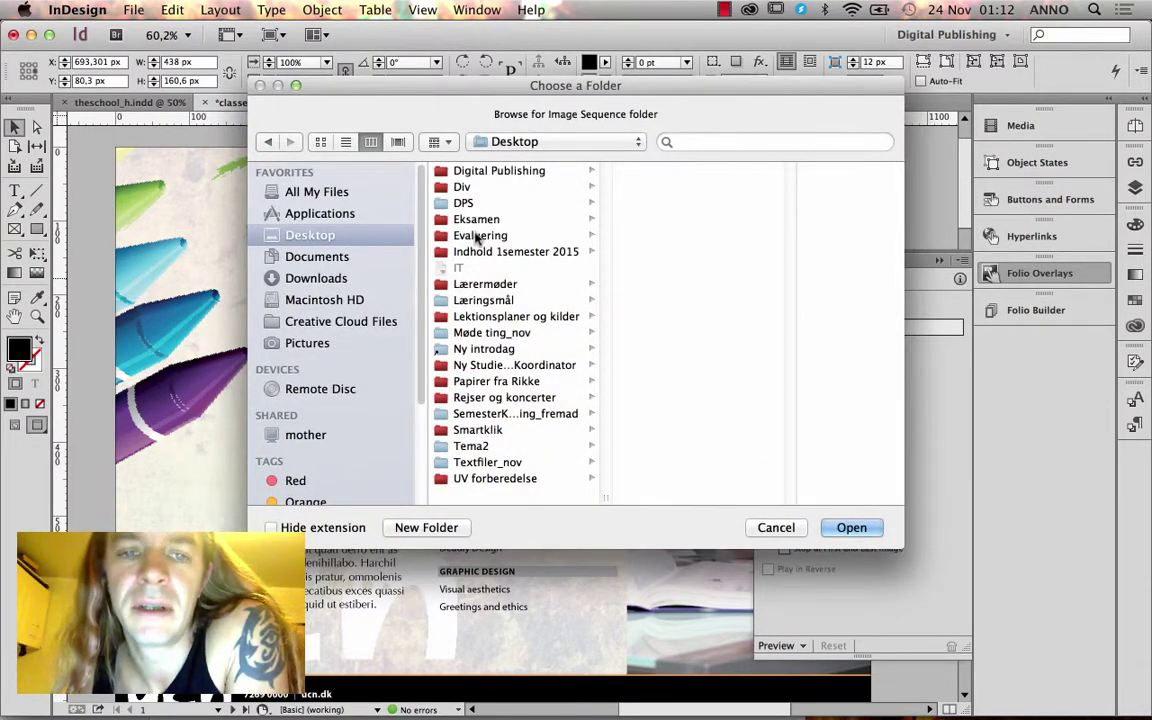
left_click(470, 190)
left_click(466, 202)
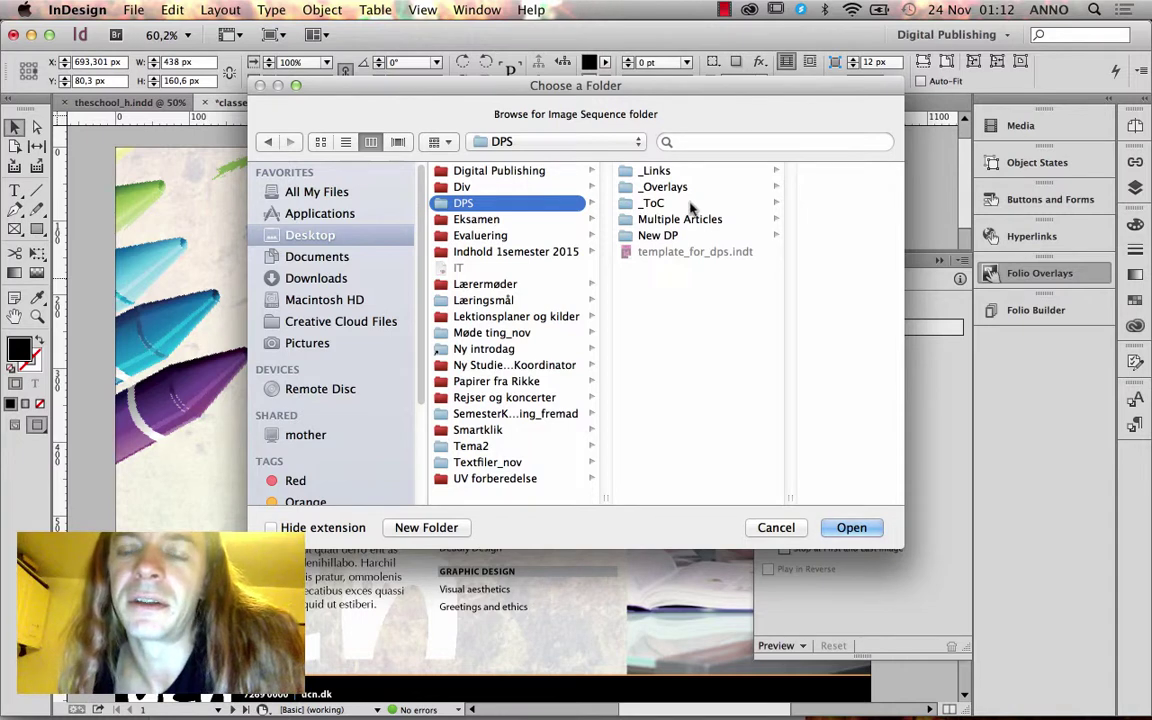
left_click(680, 188)
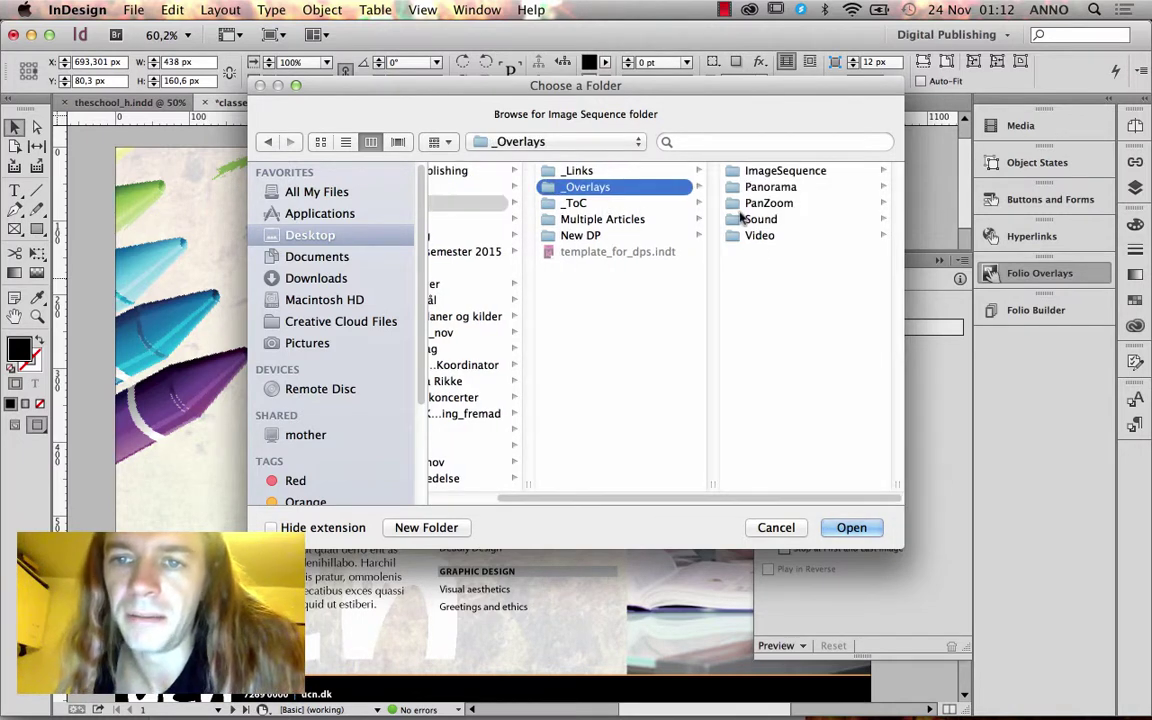
left_click(762, 172)
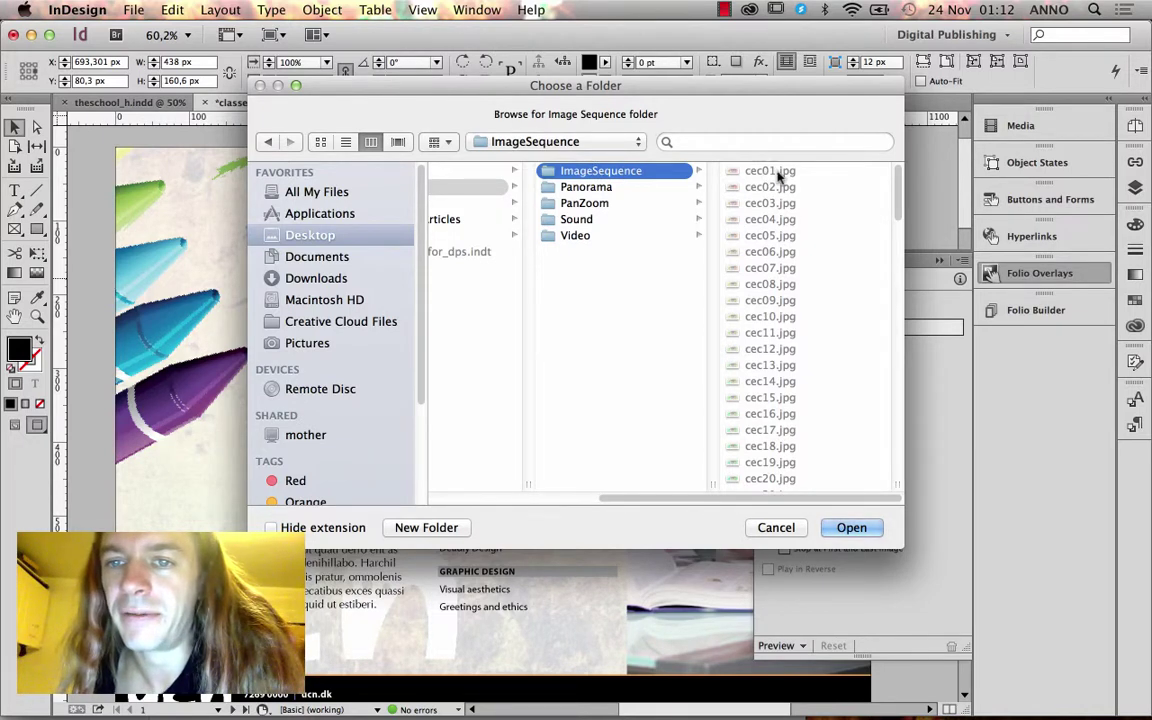
scroll(776, 332, "down", 5)
scroll(776, 335, "down", 20)
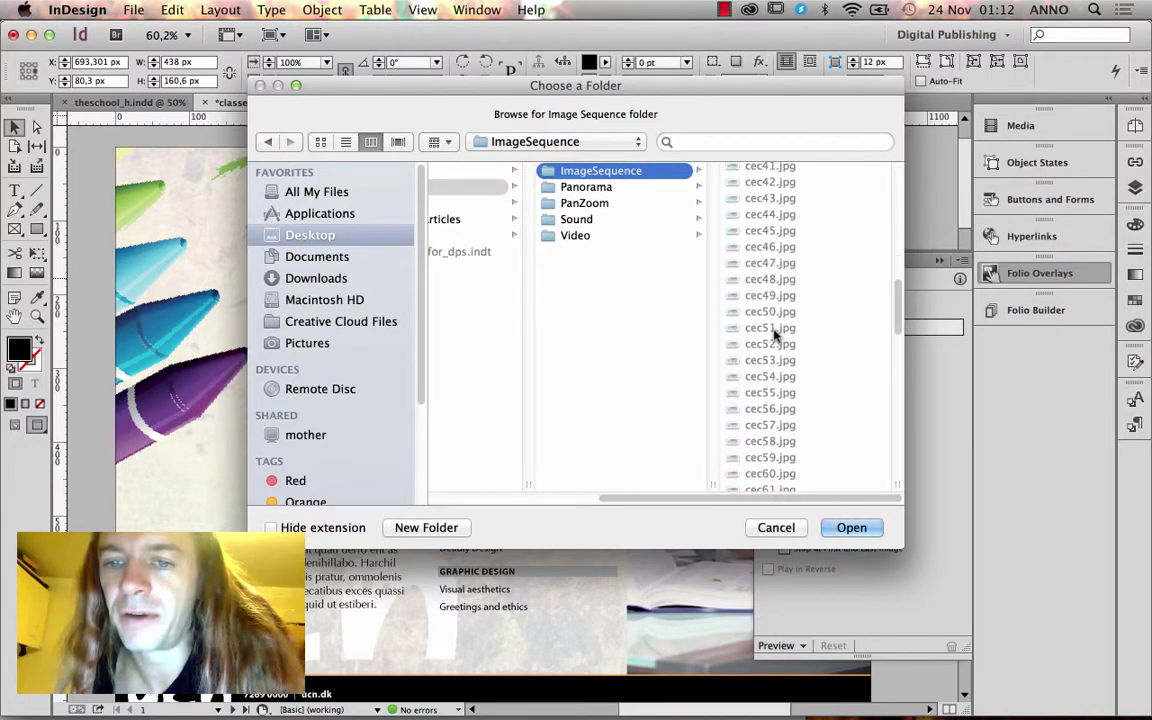
scroll(777, 330, "up", 20)
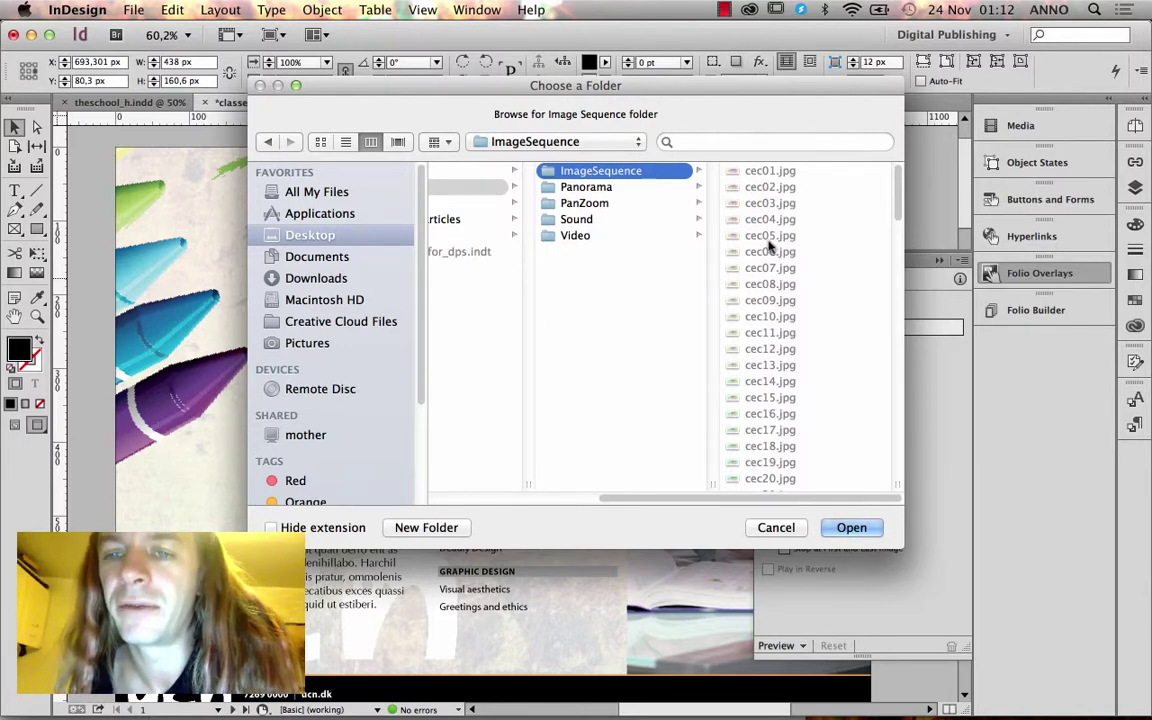
scroll(792, 373, "down", 10)
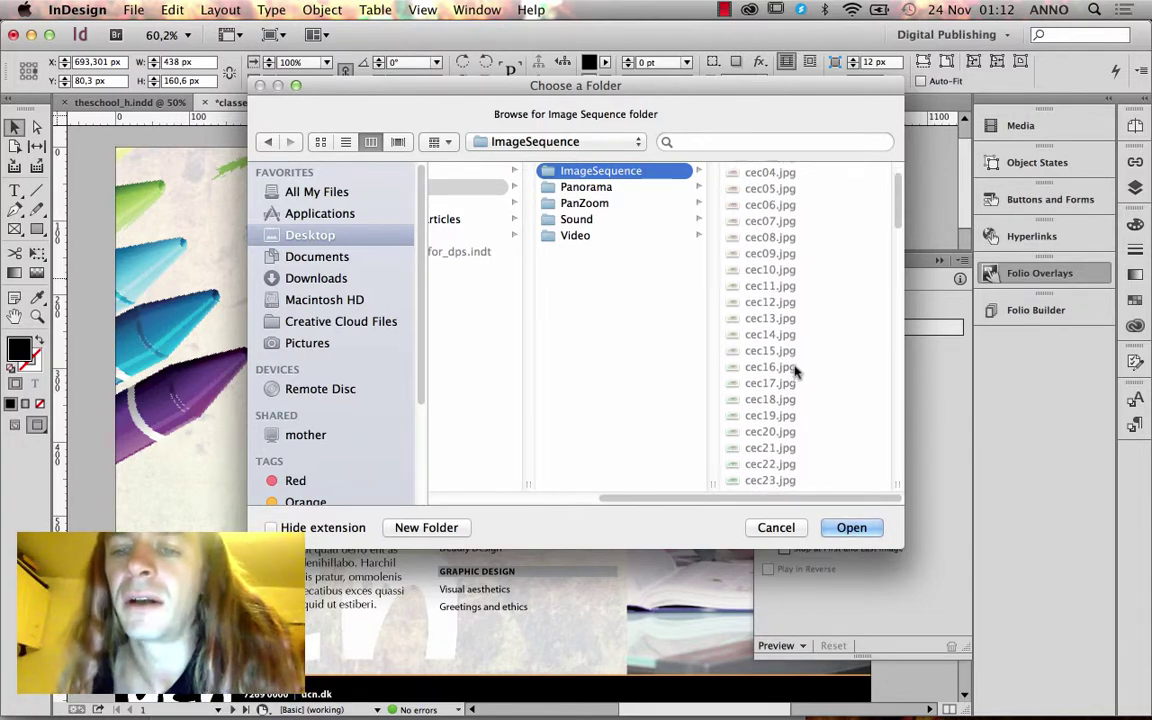
scroll(792, 373, "down", 8)
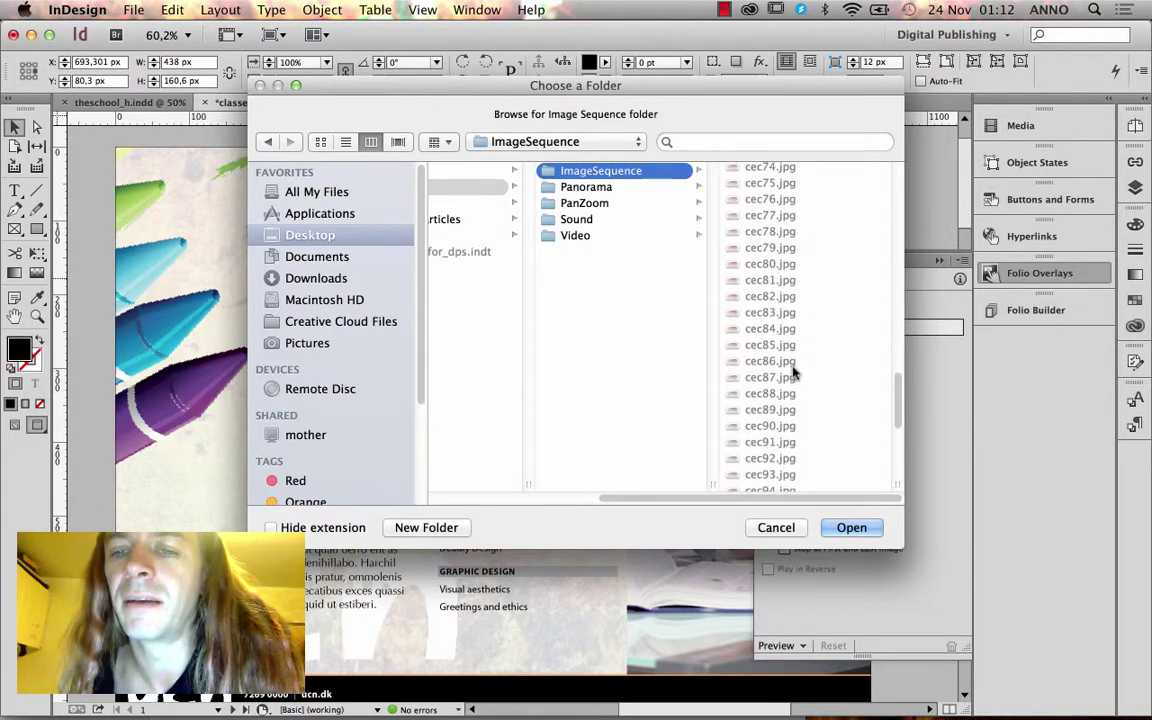
scroll(795, 372, "down", 4)
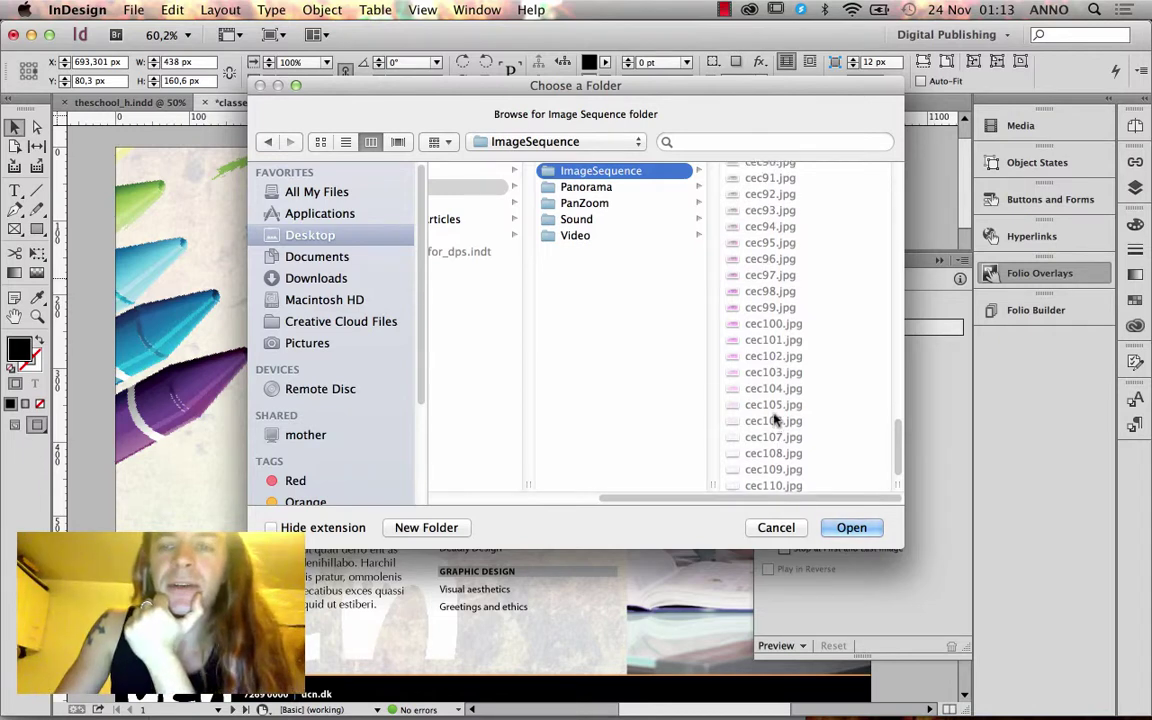
scroll(700, 400, "up", 15)
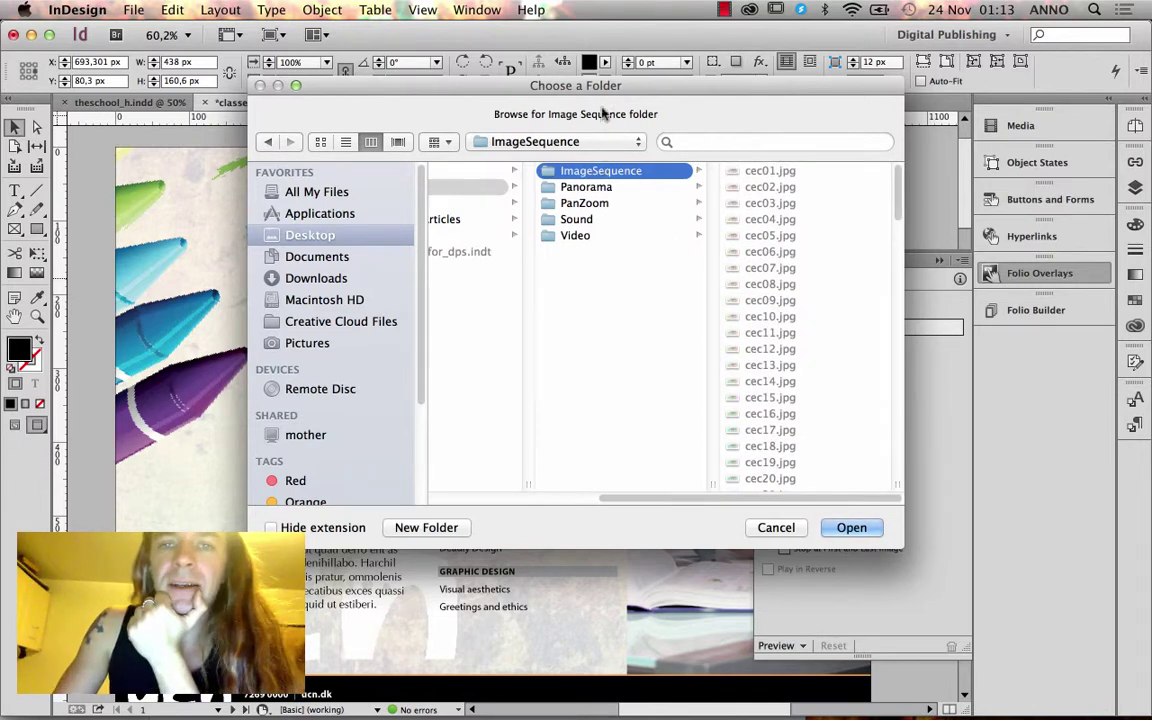
left_click(788, 527)
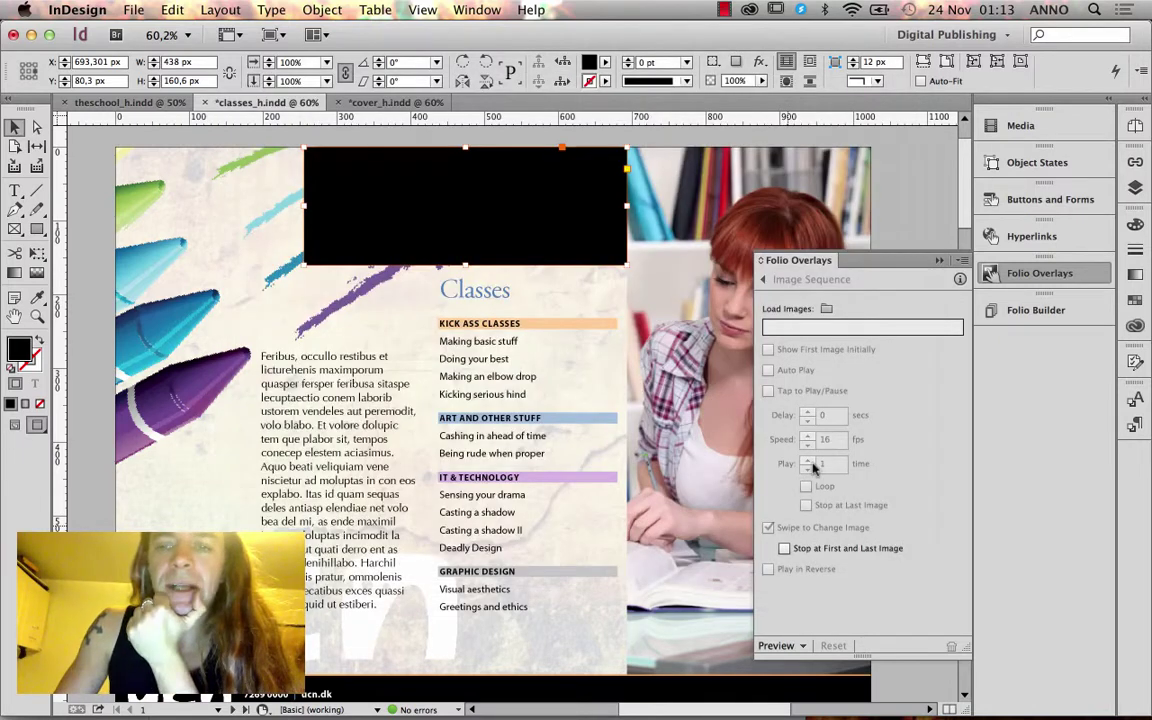
Load the DPS/_Overlays/ImageSequence folder into the black frame, resize the frame to about 438 by 161 px and refit the image
left_click(826, 309)
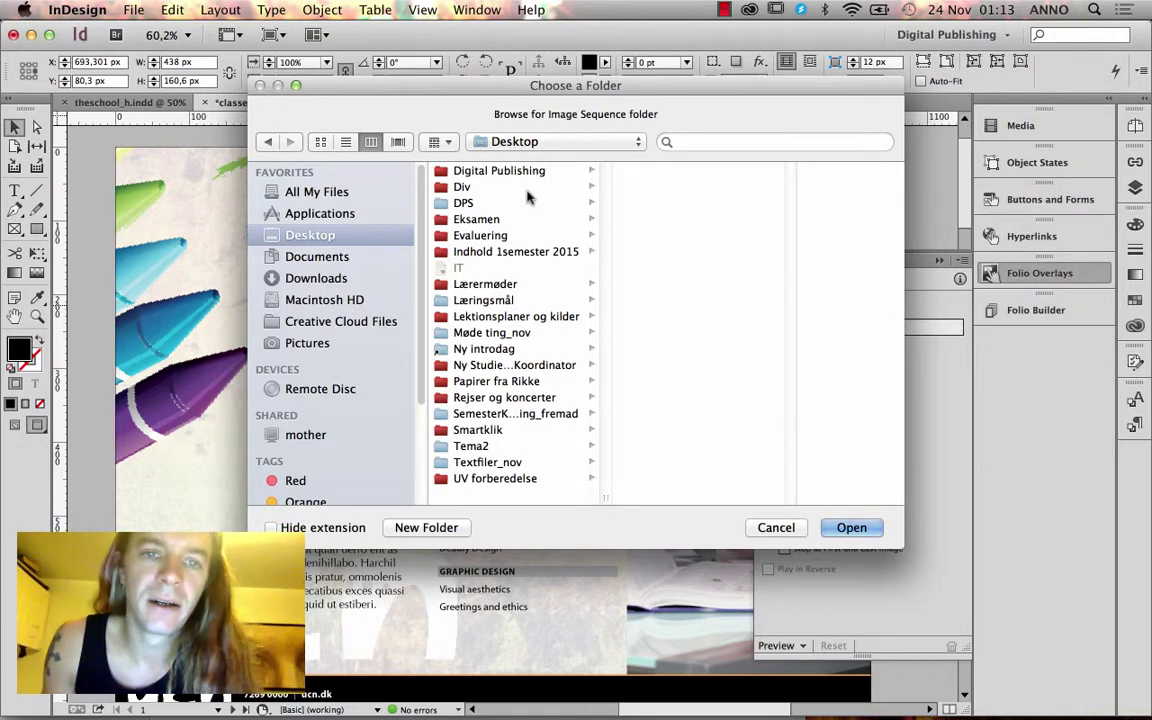
left_click(527, 202)
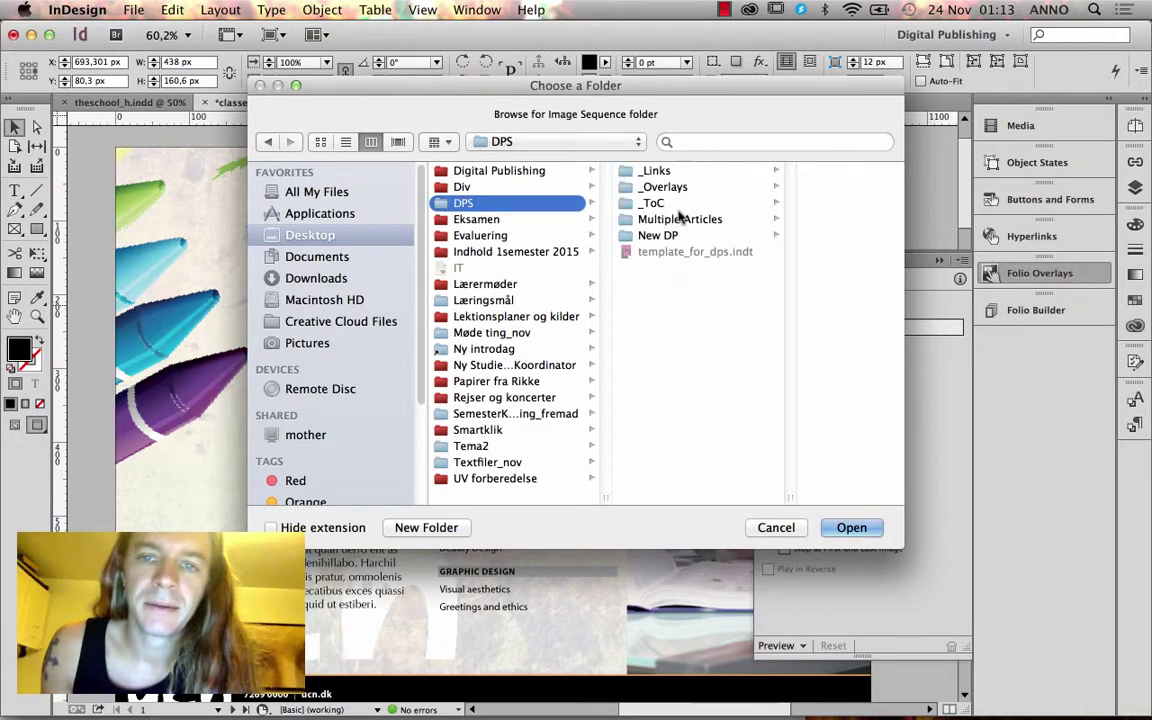
left_click(687, 188)
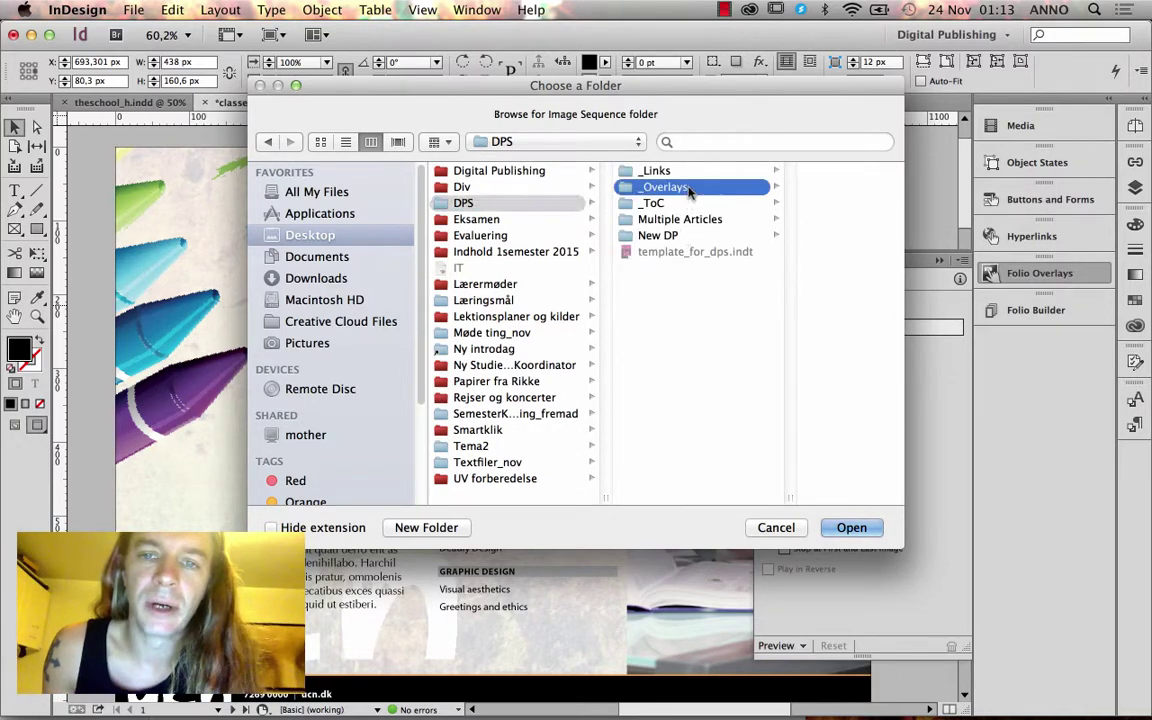
left_click(785, 171)
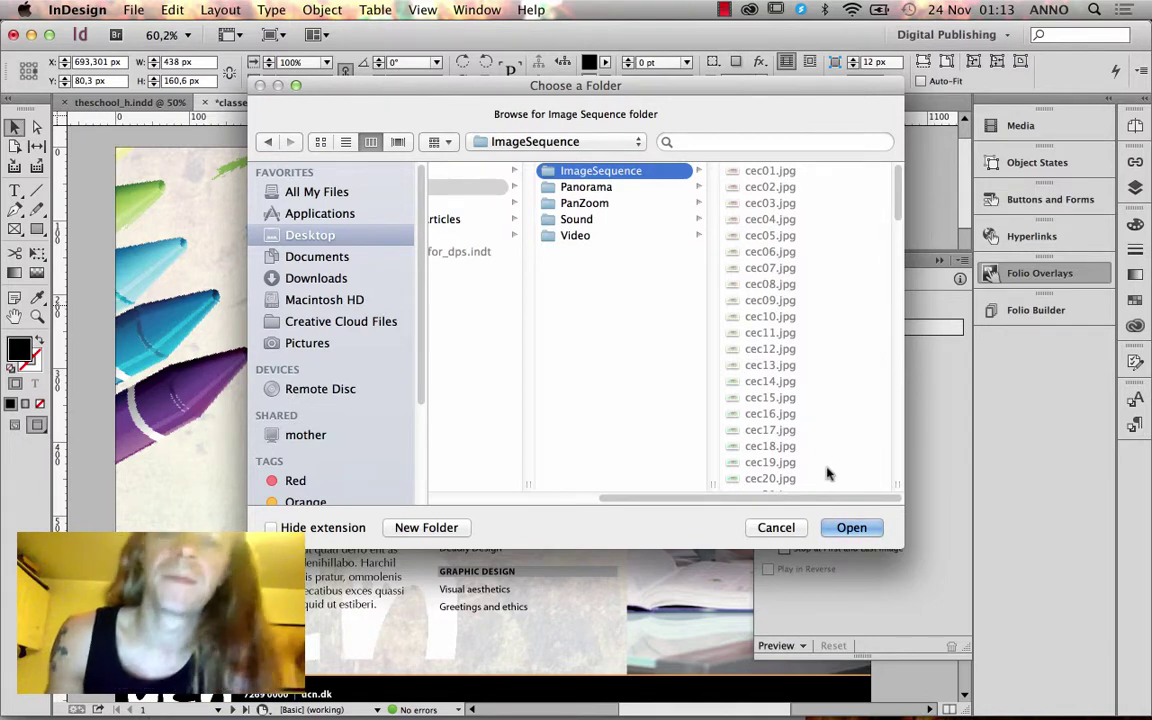
left_click(849, 528)
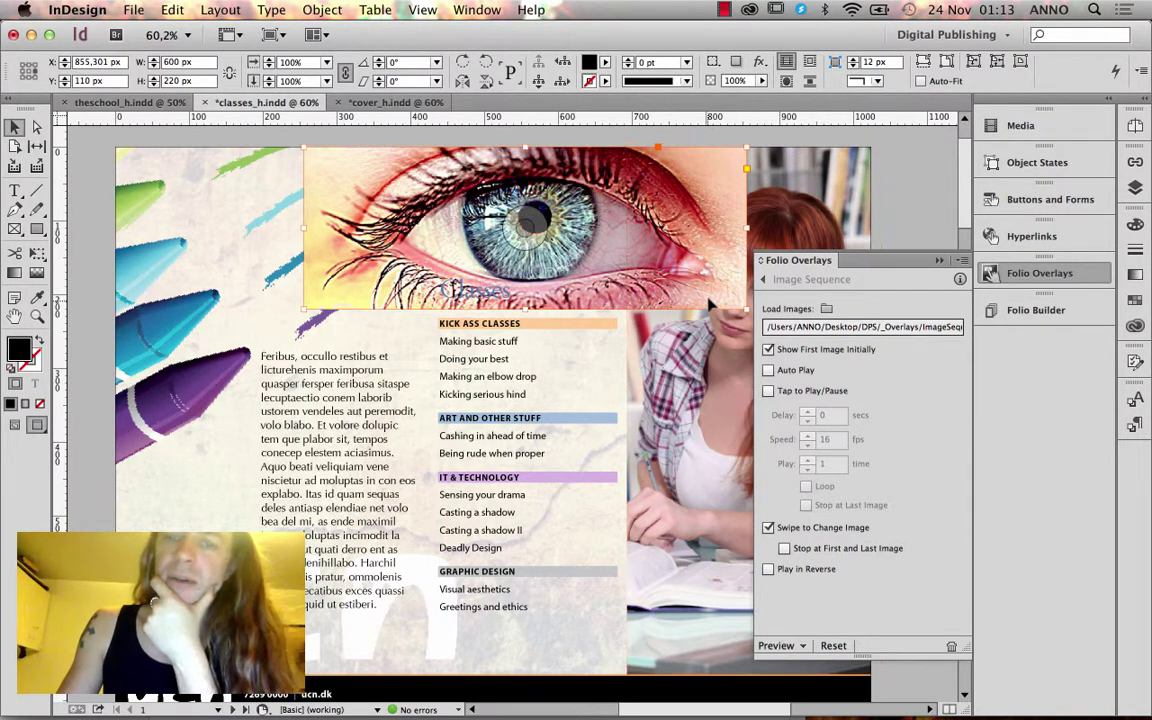
left_click_drag(743, 308, 627, 265)
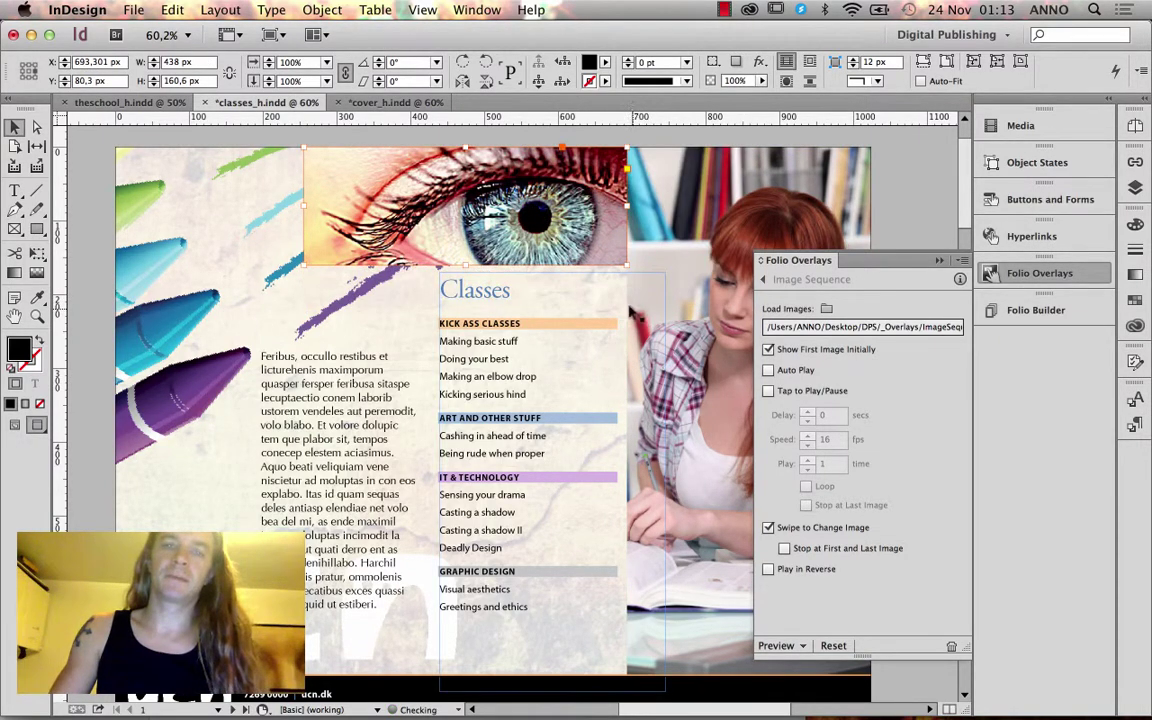
left_click(943, 62)
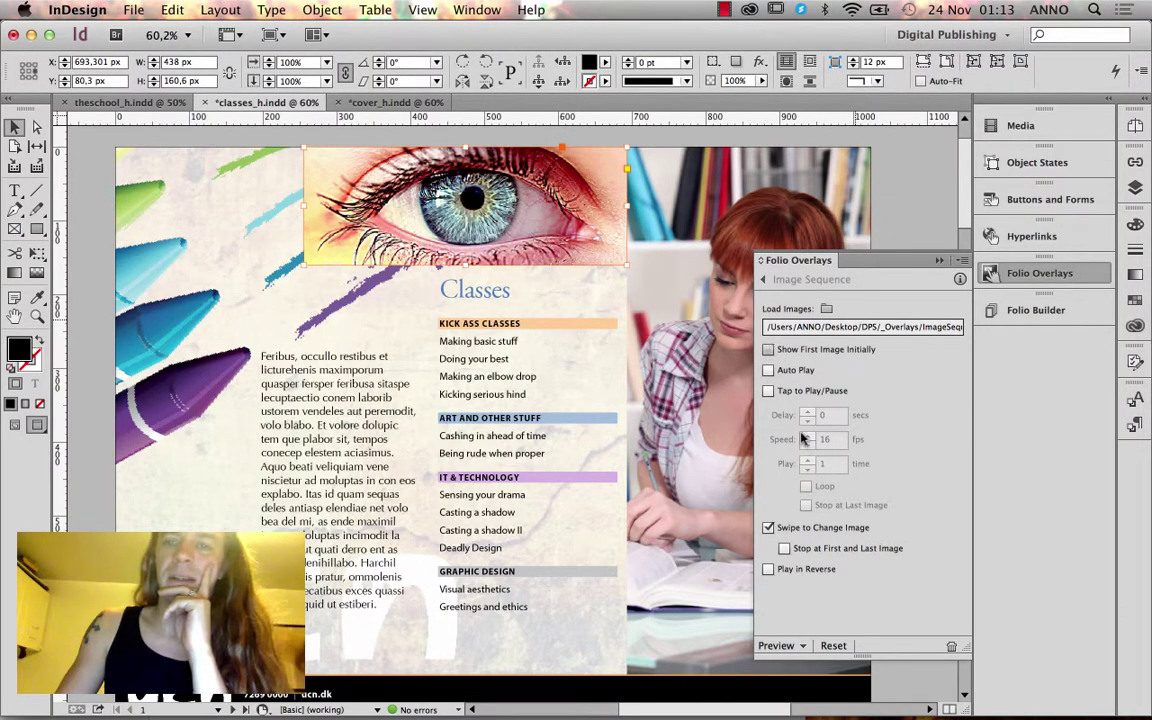
Turn off Show First Image Initially, turn on Auto Play for the image sequence, and preview the Classes page on the desktop
left_click(768, 349)
left_click(768, 371)
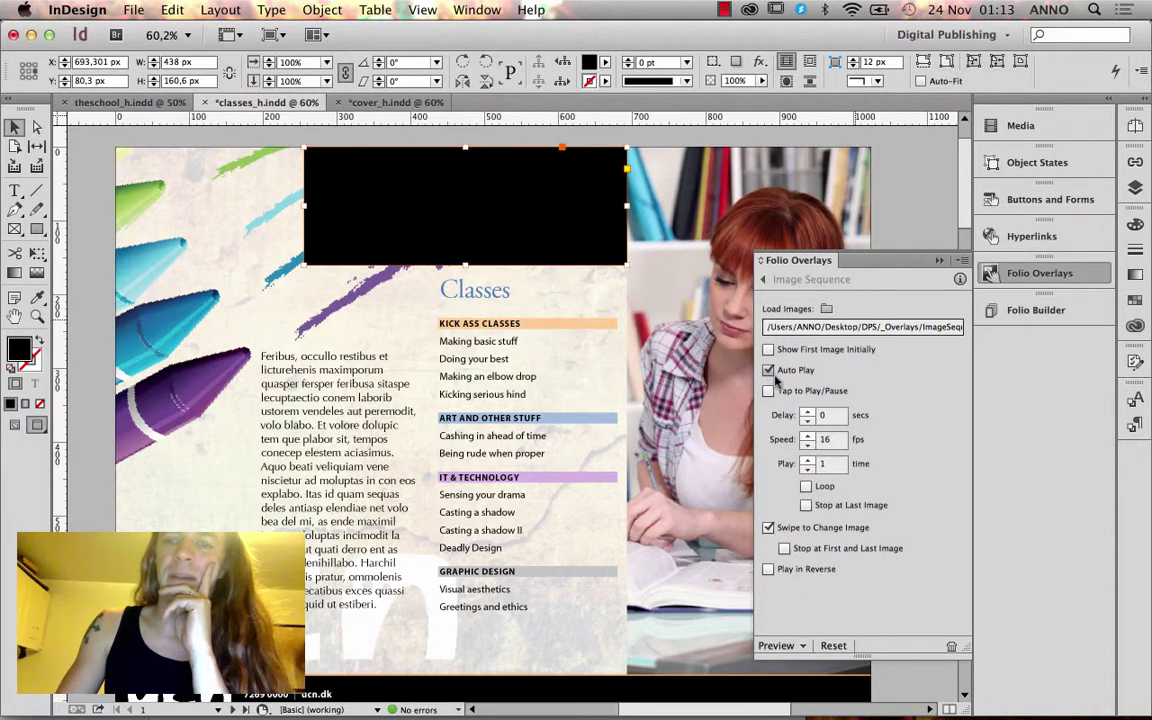
left_click(770, 646)
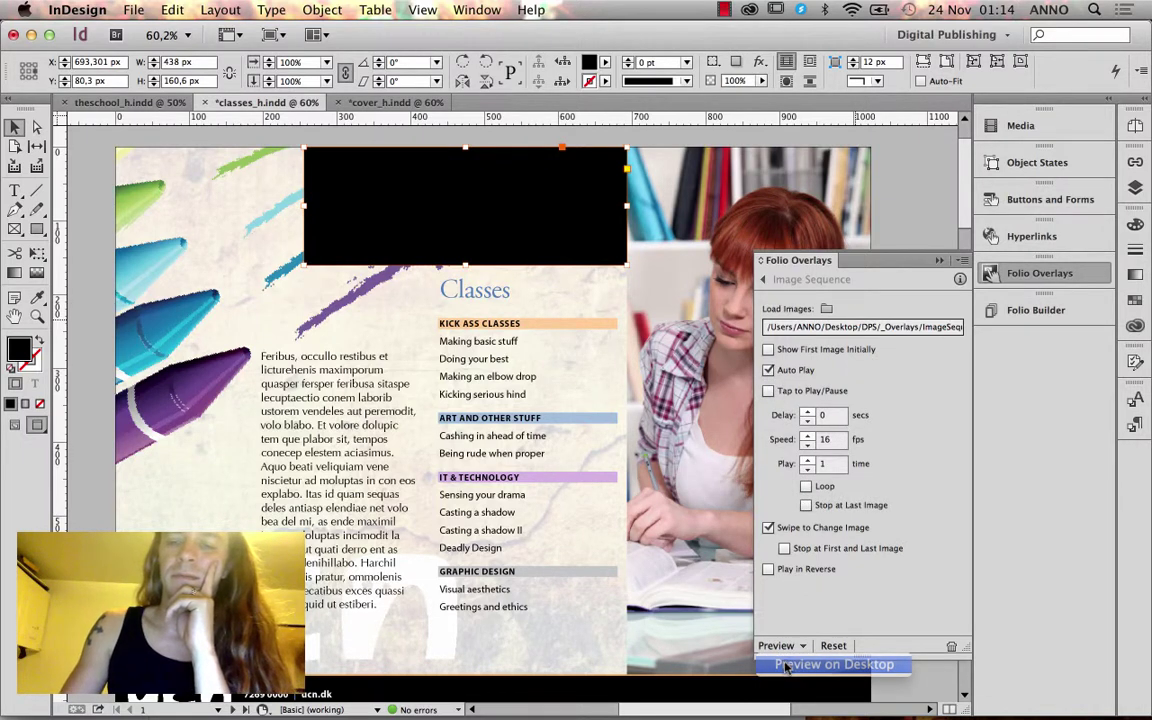
left_click(790, 664)
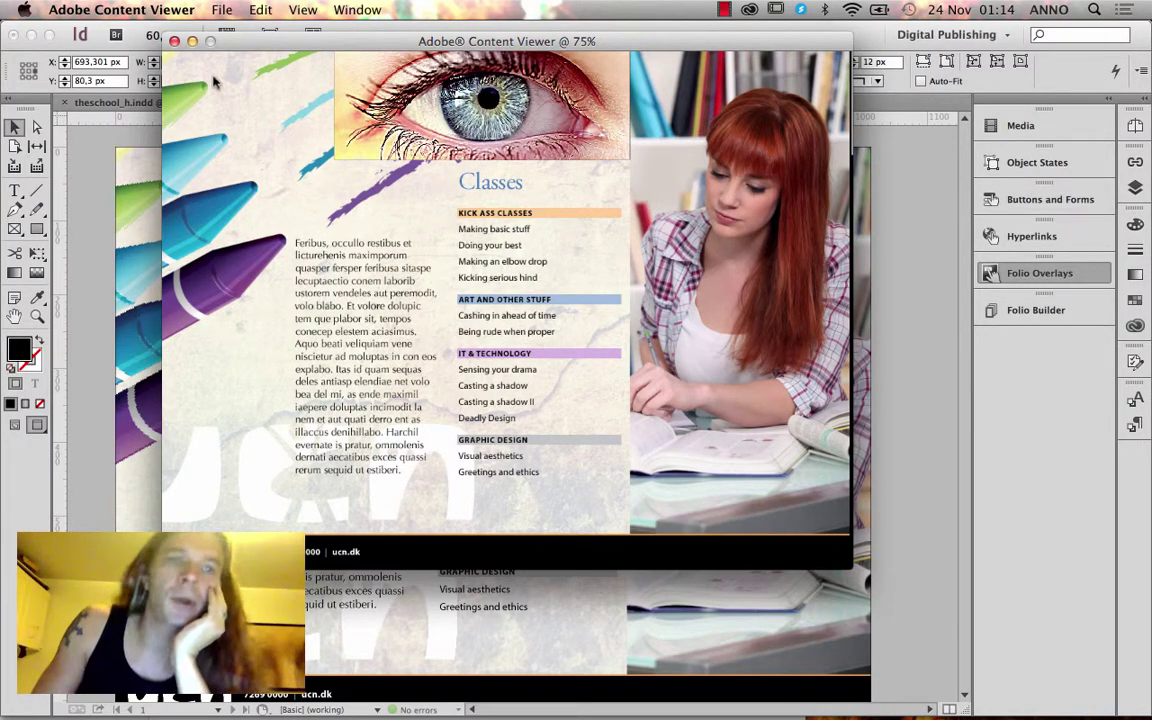
left_click(174, 41)
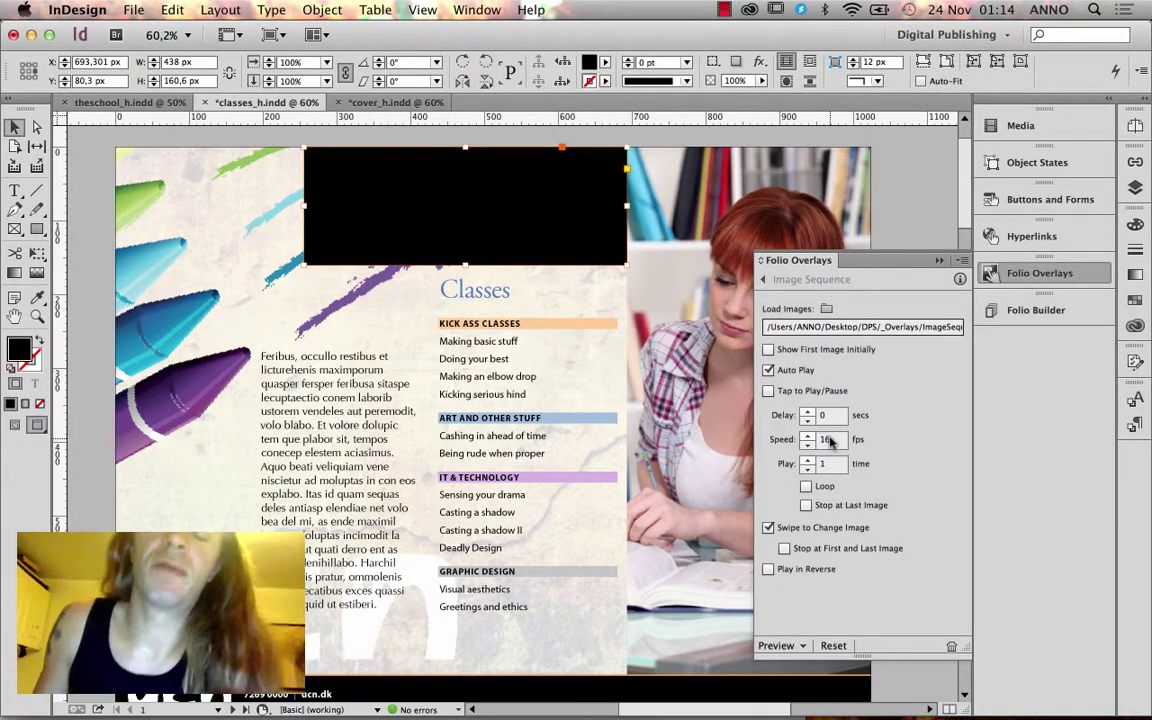
Turn off Auto Play and turn on Tap to Play/Pause for the eye image sequence
left_click(768, 349)
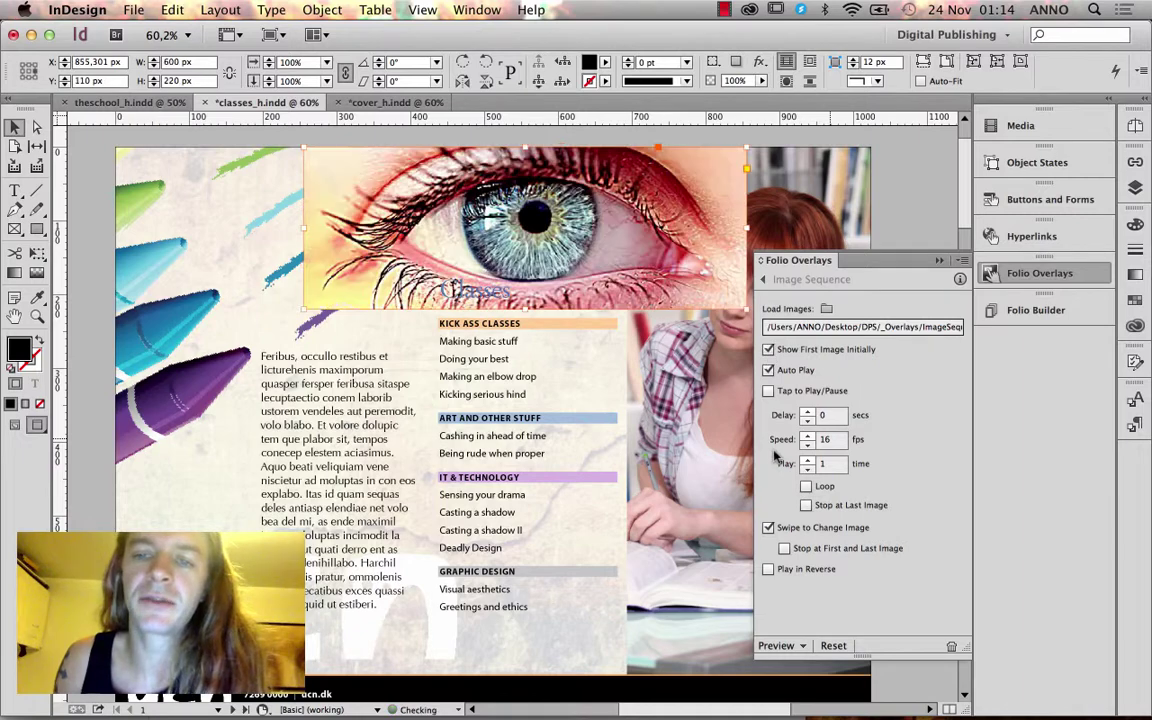
left_click(769, 370)
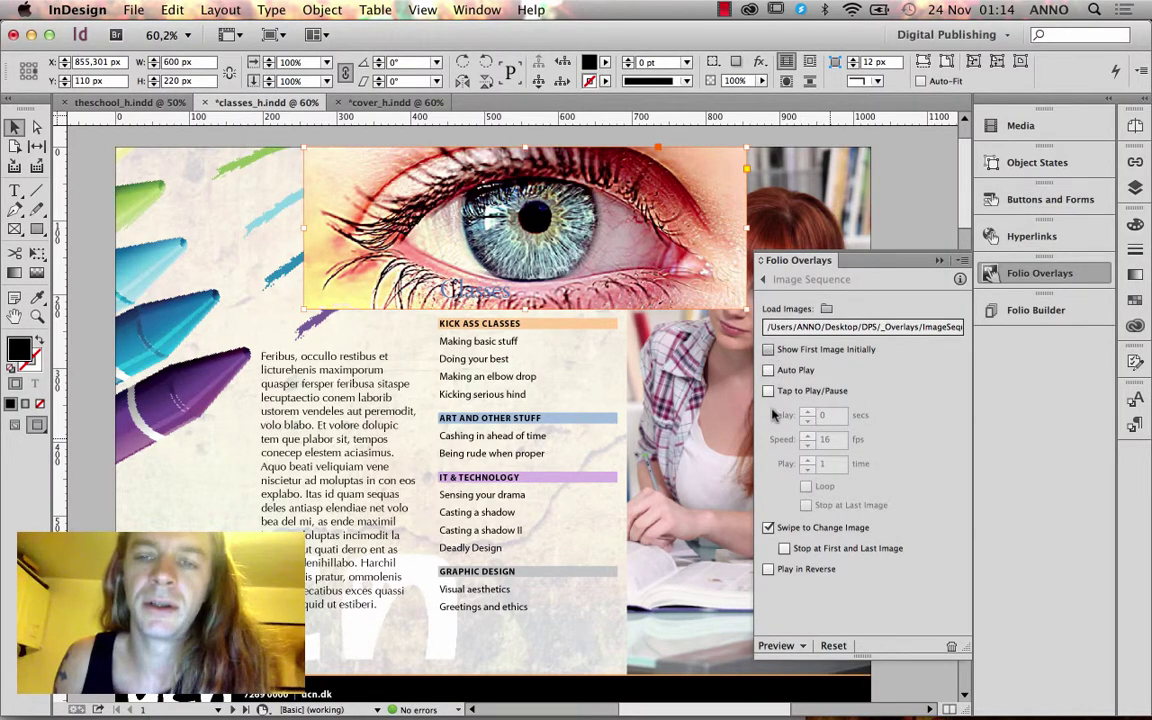
left_click(770, 350)
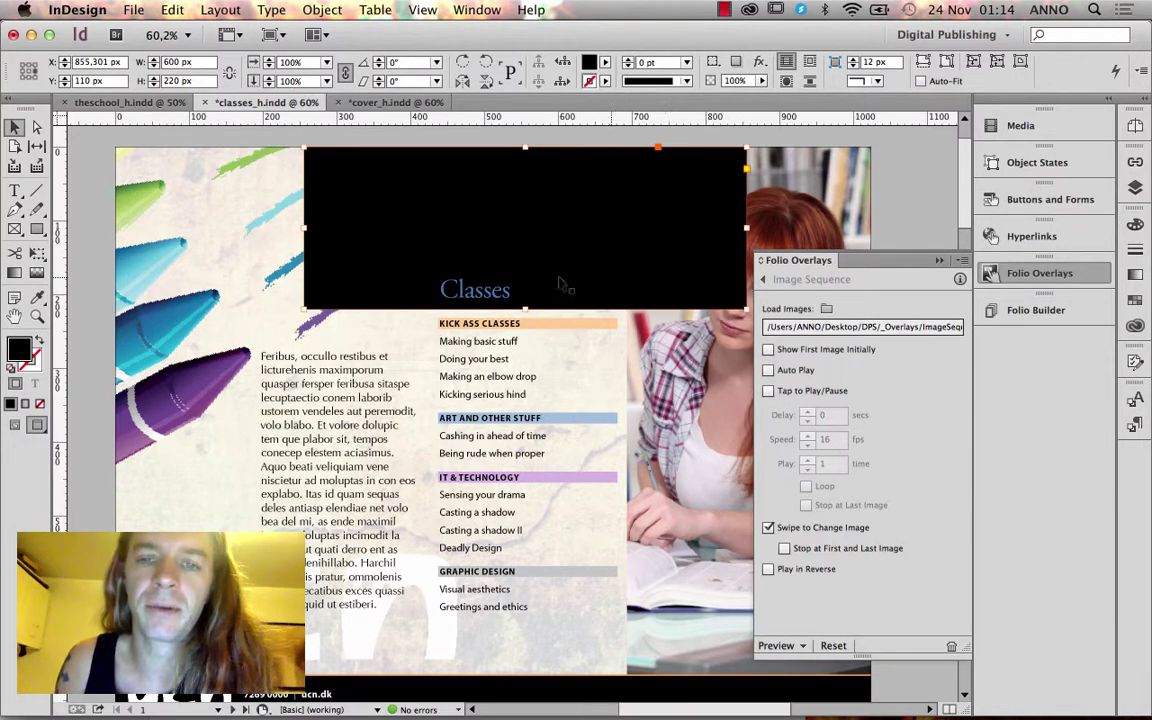
left_click(776, 391)
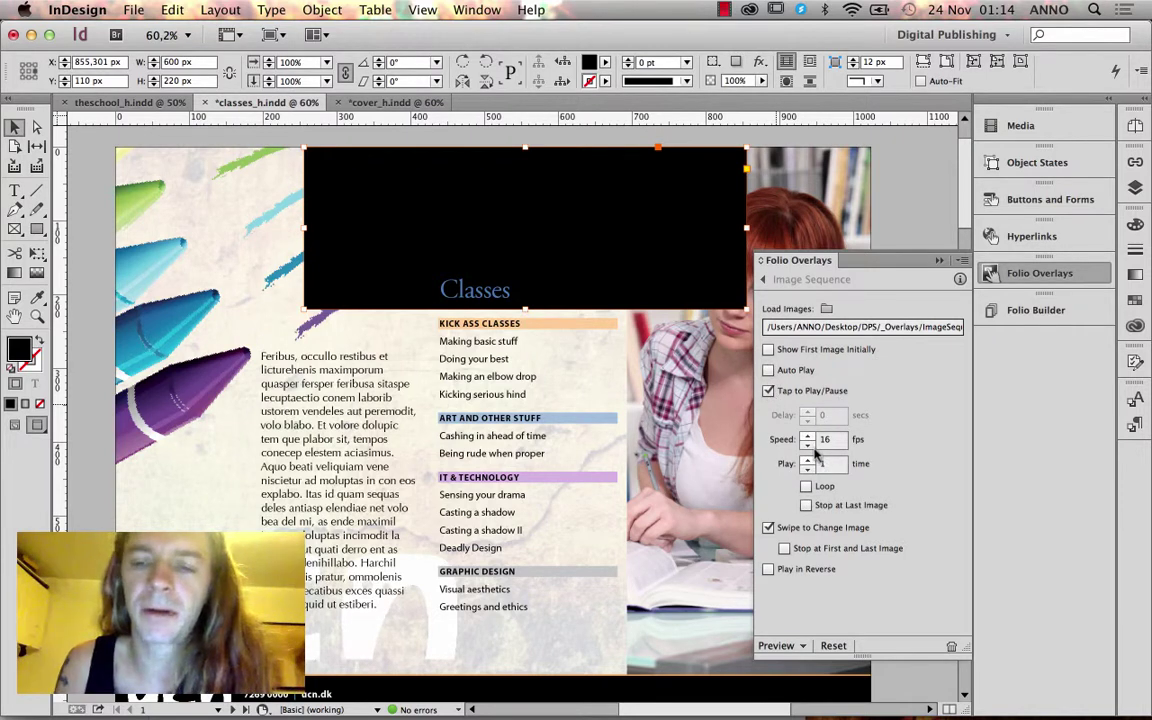
Set the image sequence's speed to 10 fps and turn on Loop
left_click(816, 438)
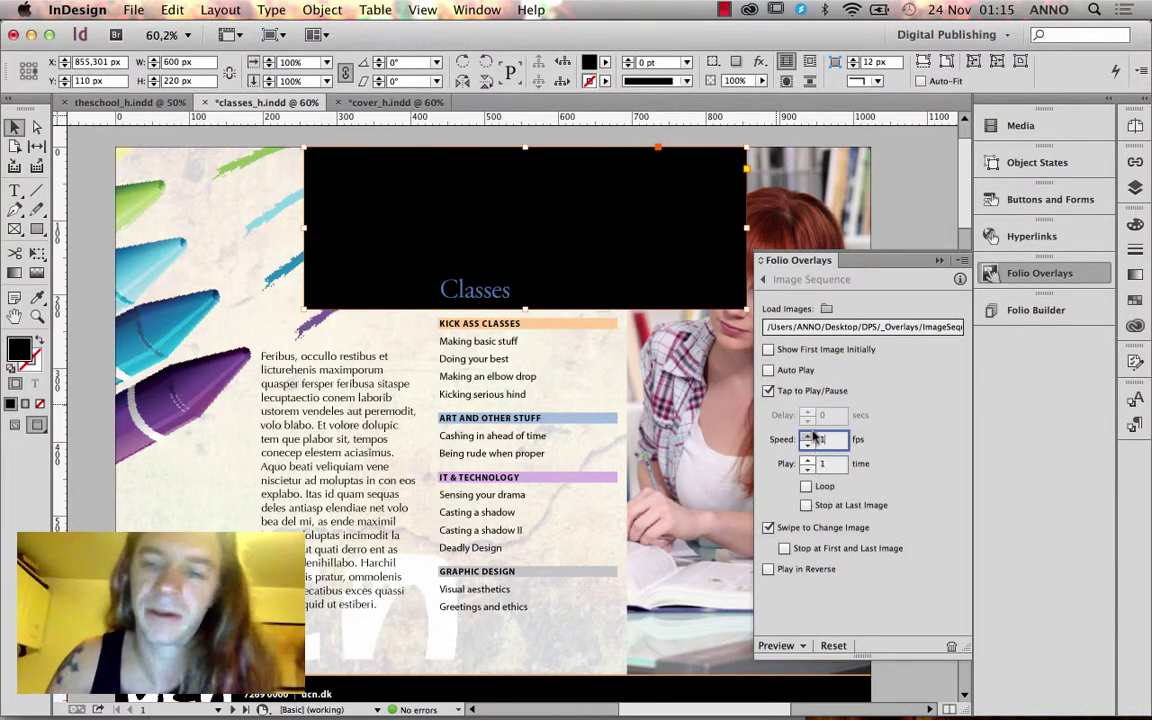
type("10")
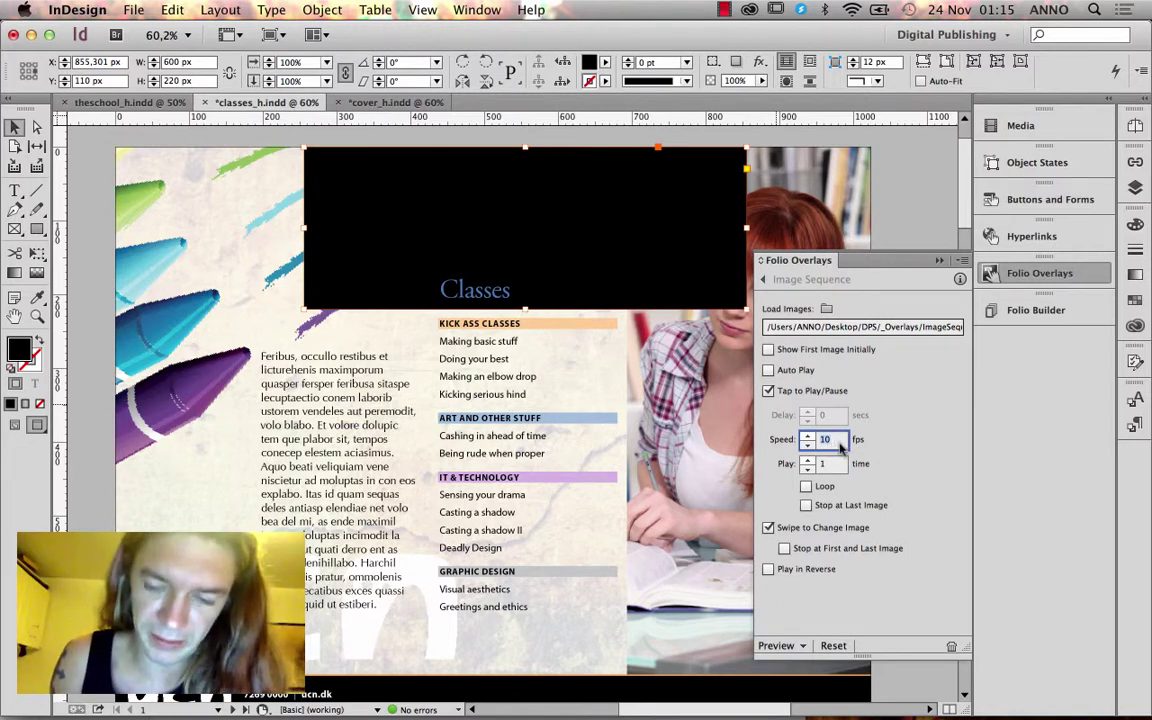
left_click(807, 486)
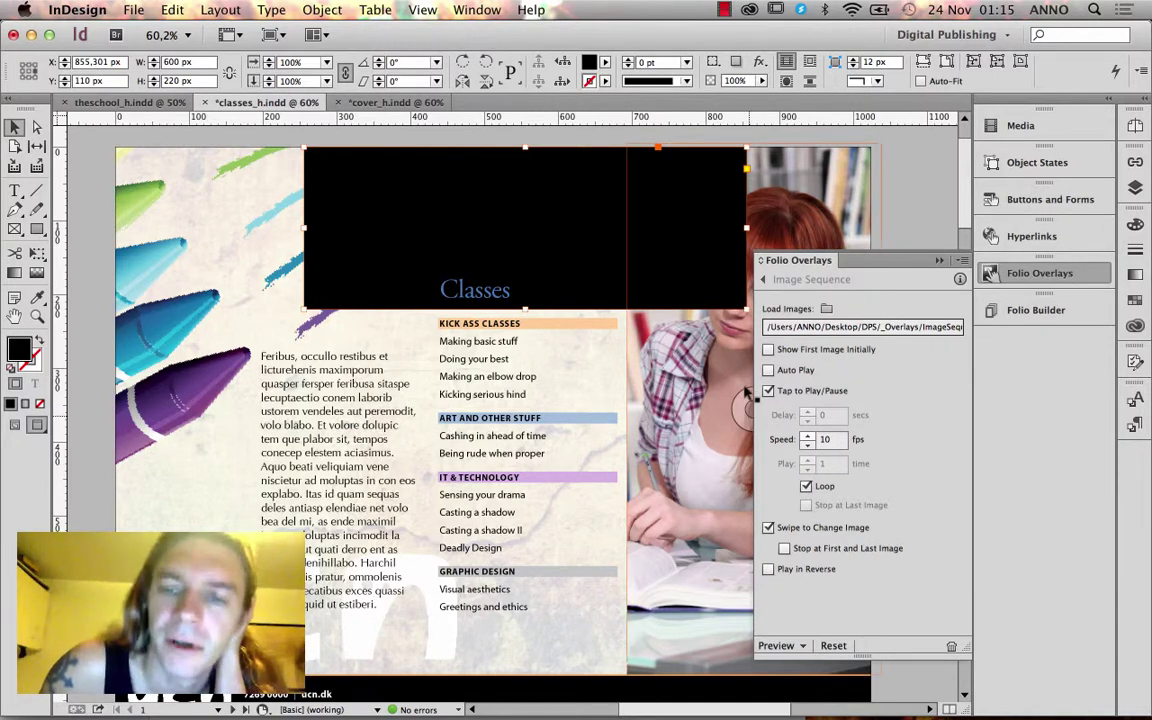
Resize the black frame to about 438 by 161 px and preview the Classes page on the desktop
left_click_drag(742, 300, 624, 253)
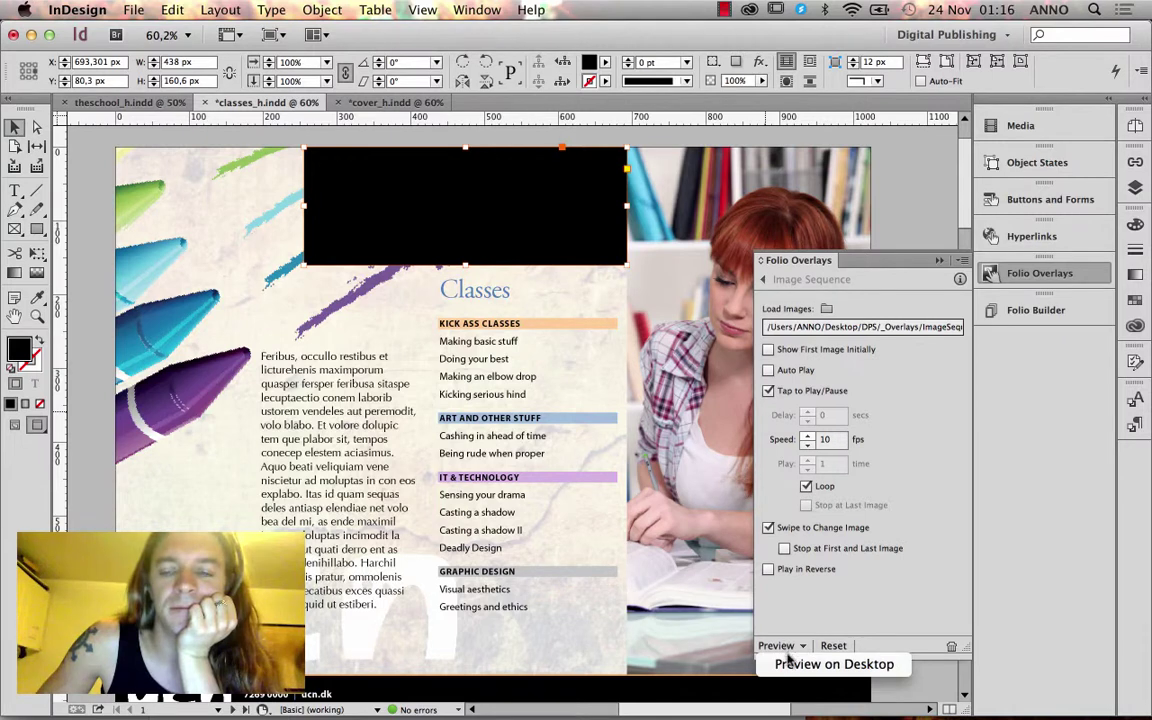
left_click(789, 656)
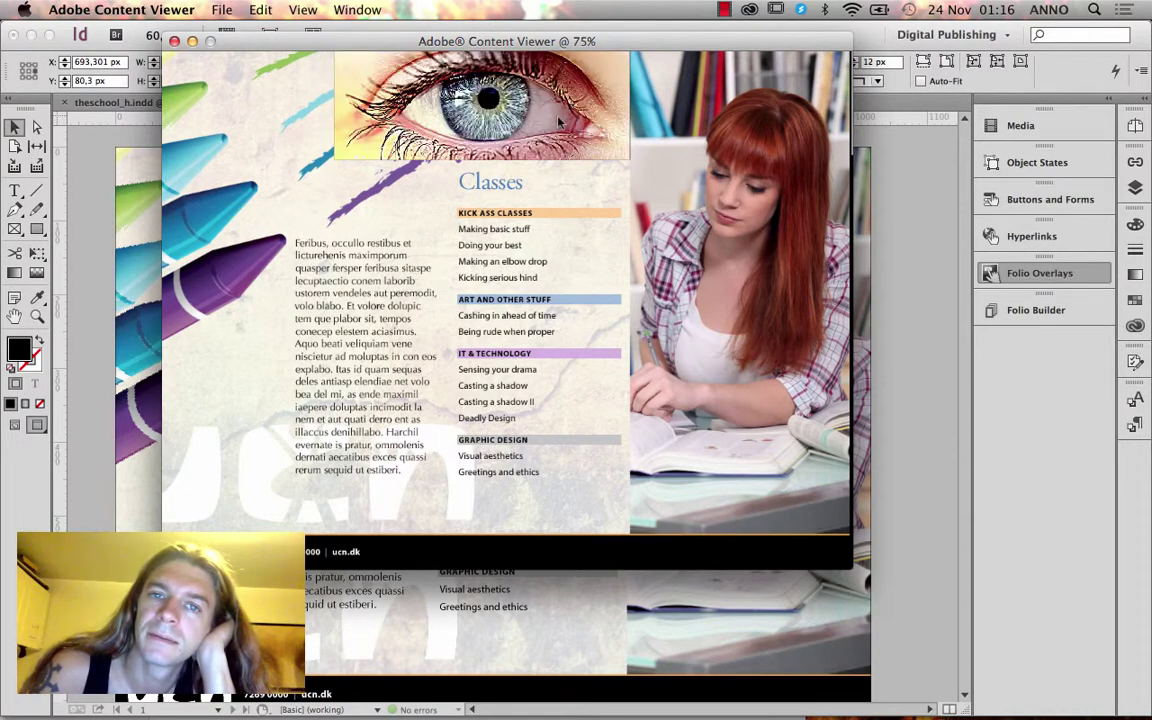
left_click(173, 42)
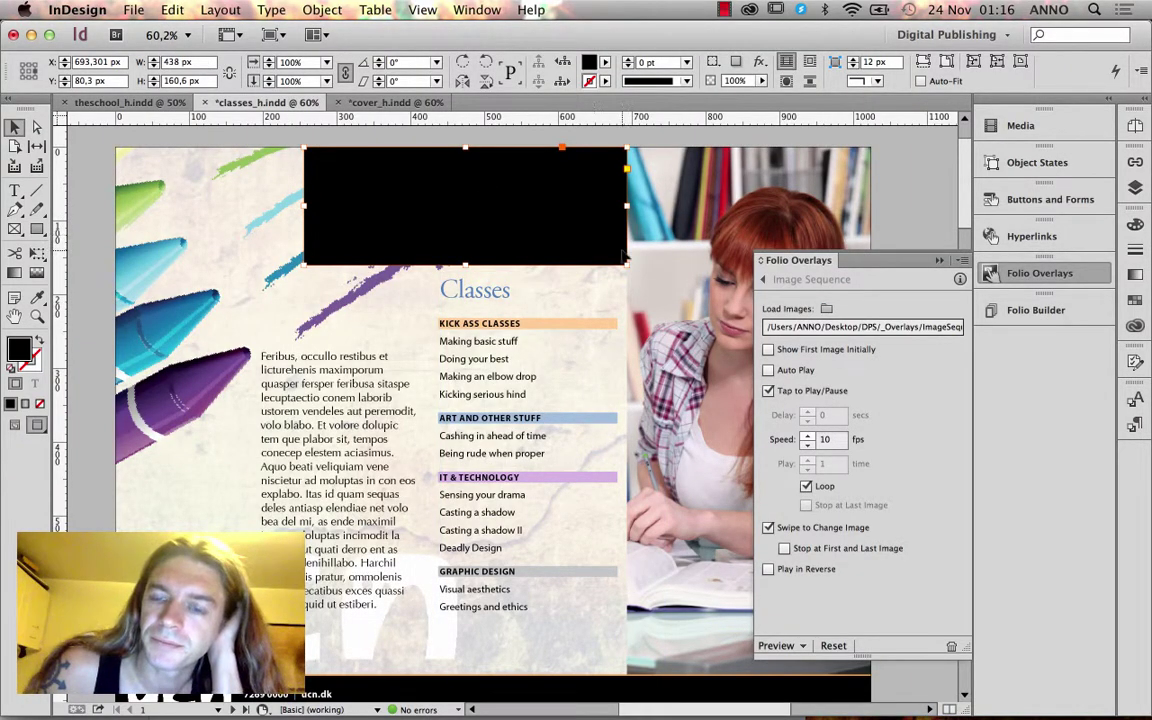
Turn on Show First Image Initially and move the eye sequence to the upper-left corner of the Classes page
left_click(768, 350)
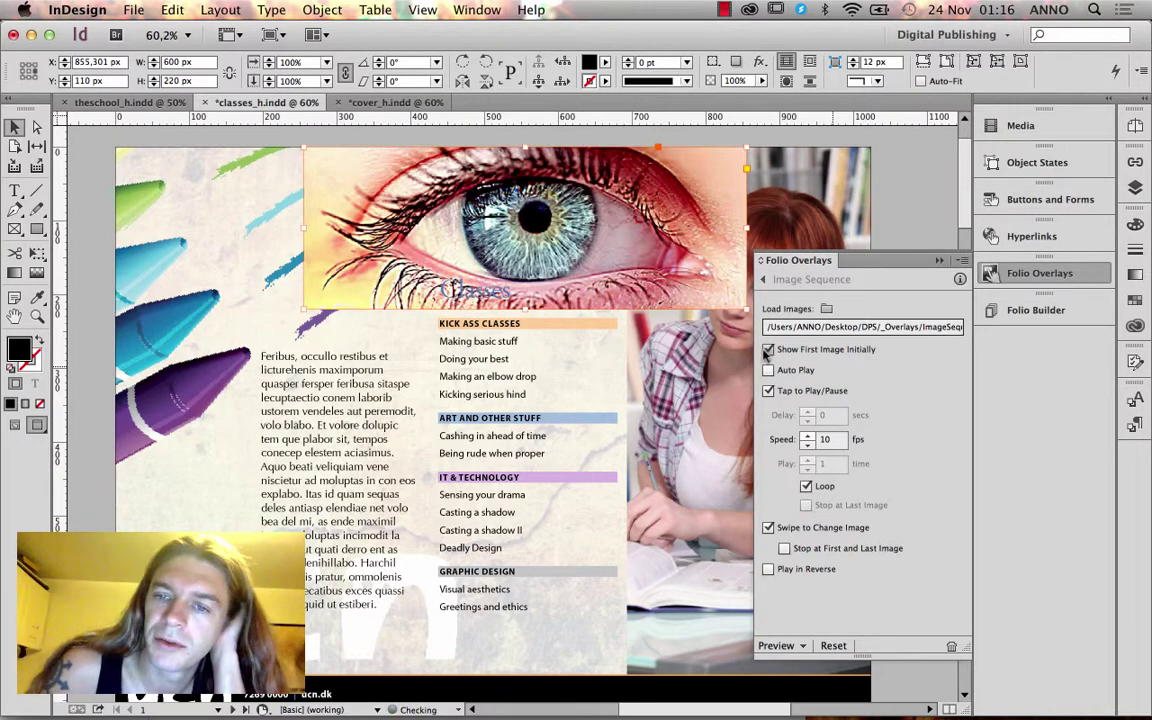
left_click_drag(582, 235, 430, 222)
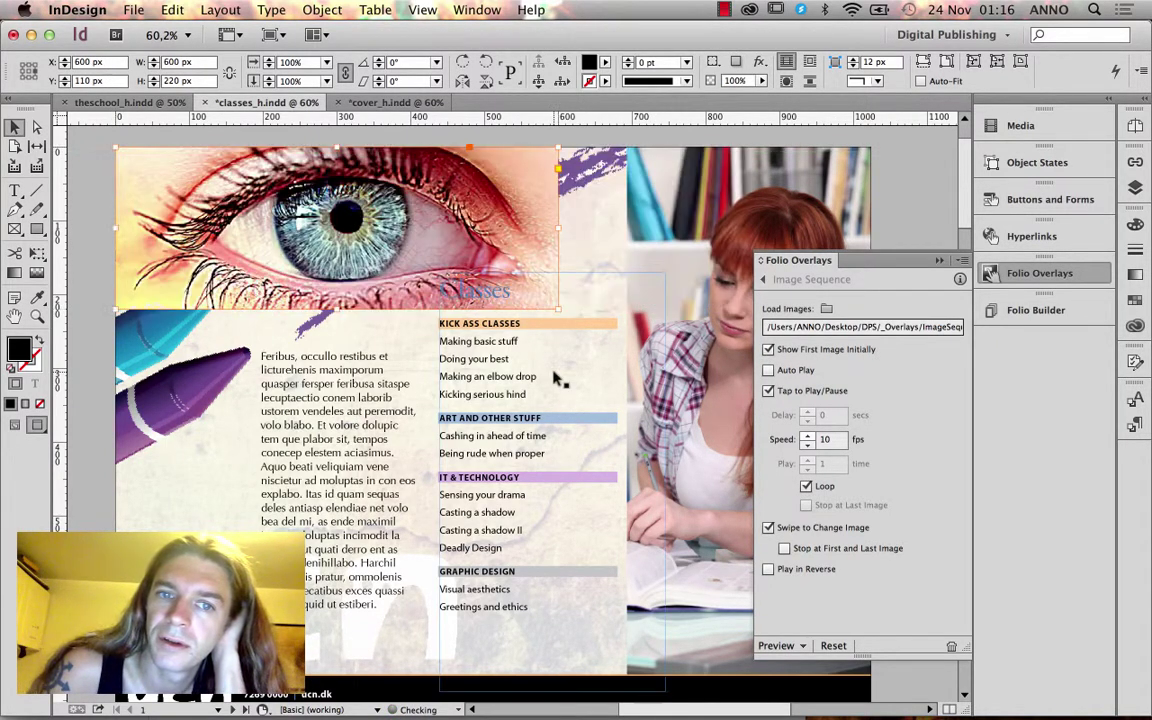
Preview the Classes page on the desktop and test playing and pausing the eye sequence by tapping it
left_click(800, 647)
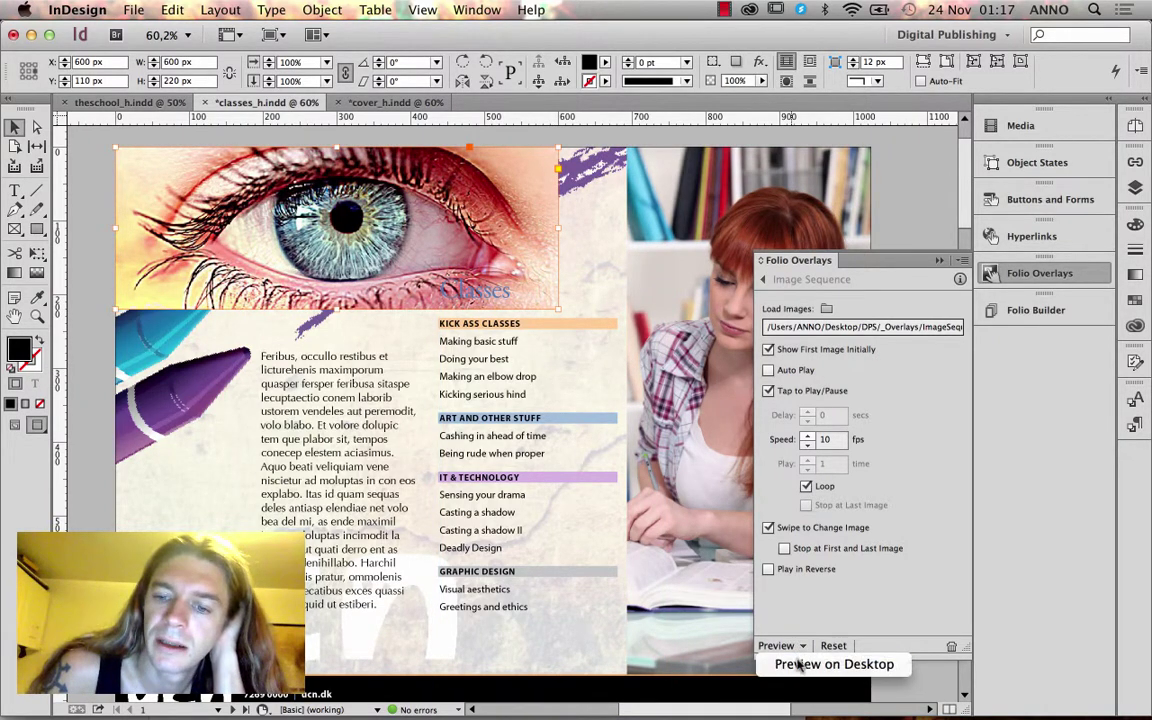
left_click(800, 664)
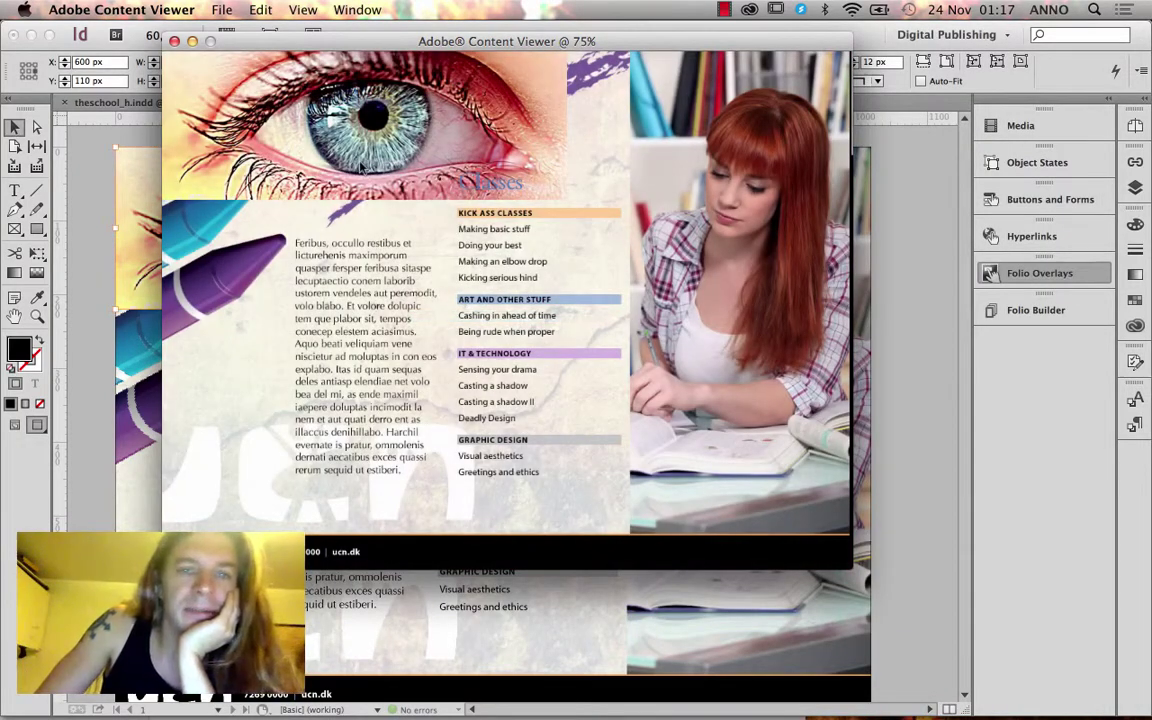
left_click(362, 168)
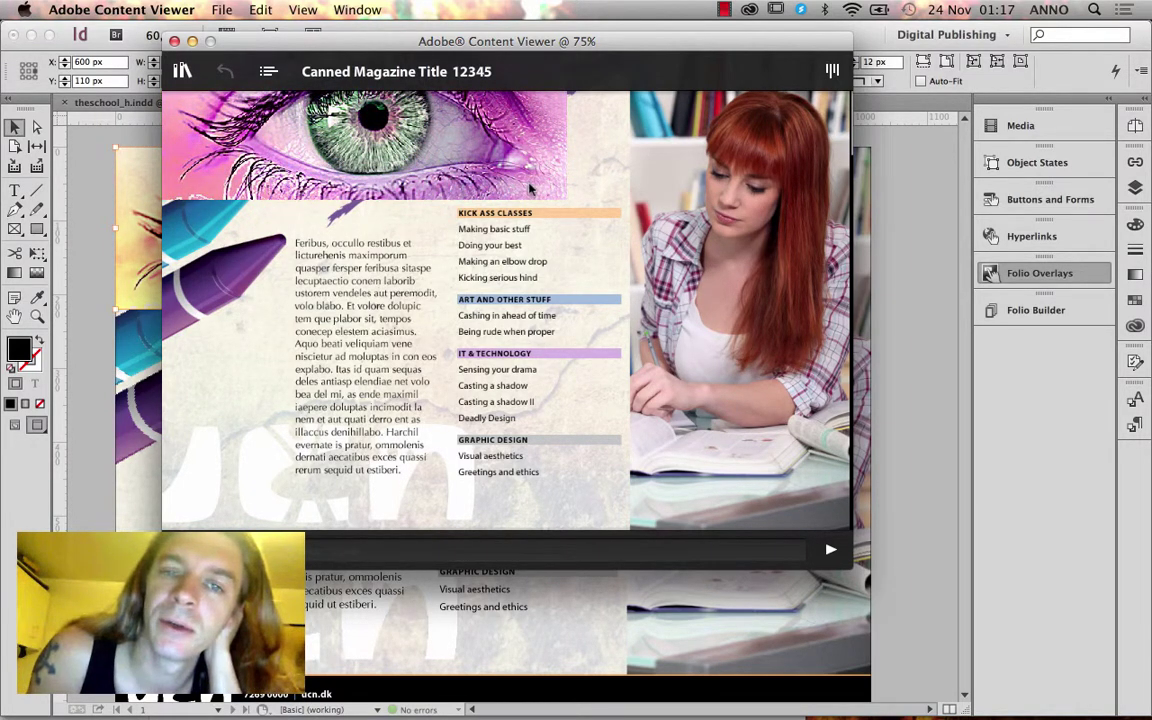
left_click(451, 160)
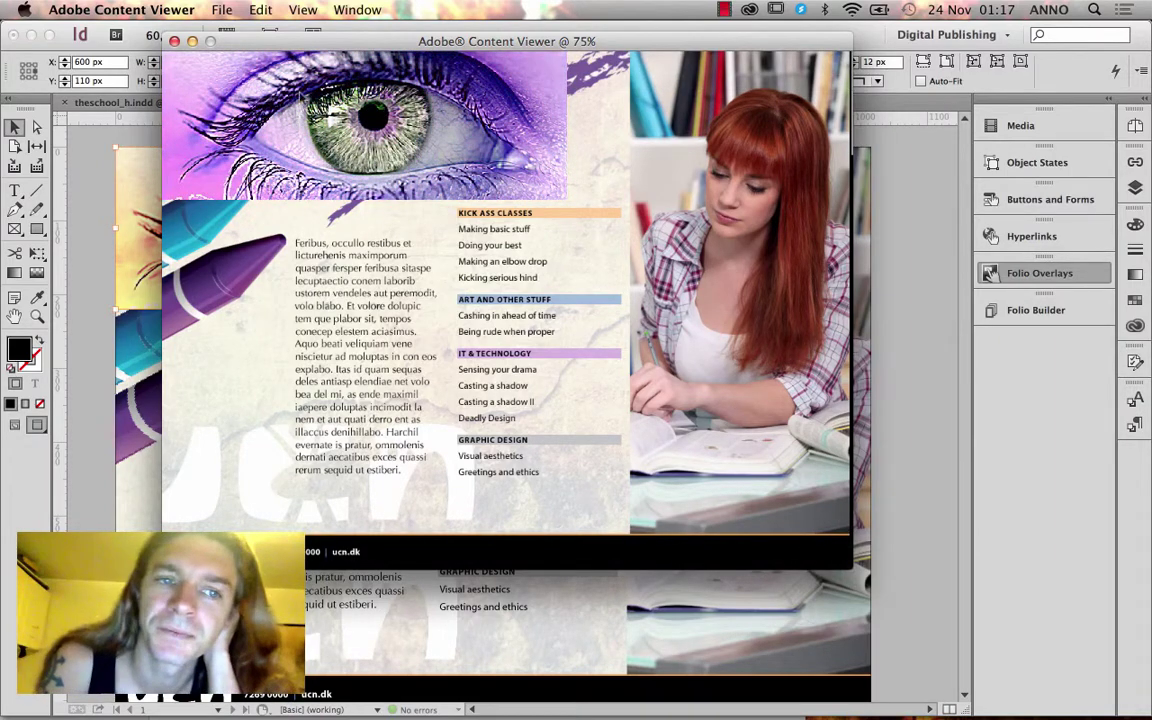
left_click(175, 41)
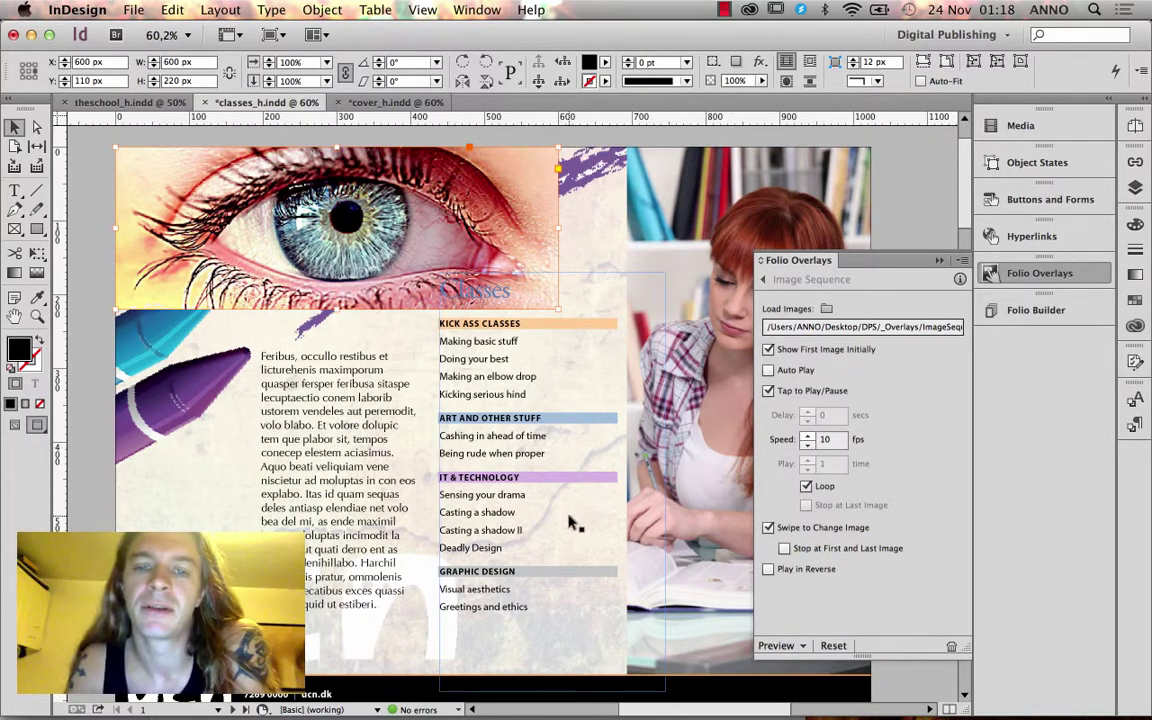
Look through the pages of the Classes article for a suitable photo and select the blackboard photo on page 2
scroll(572, 527, "down", 10)
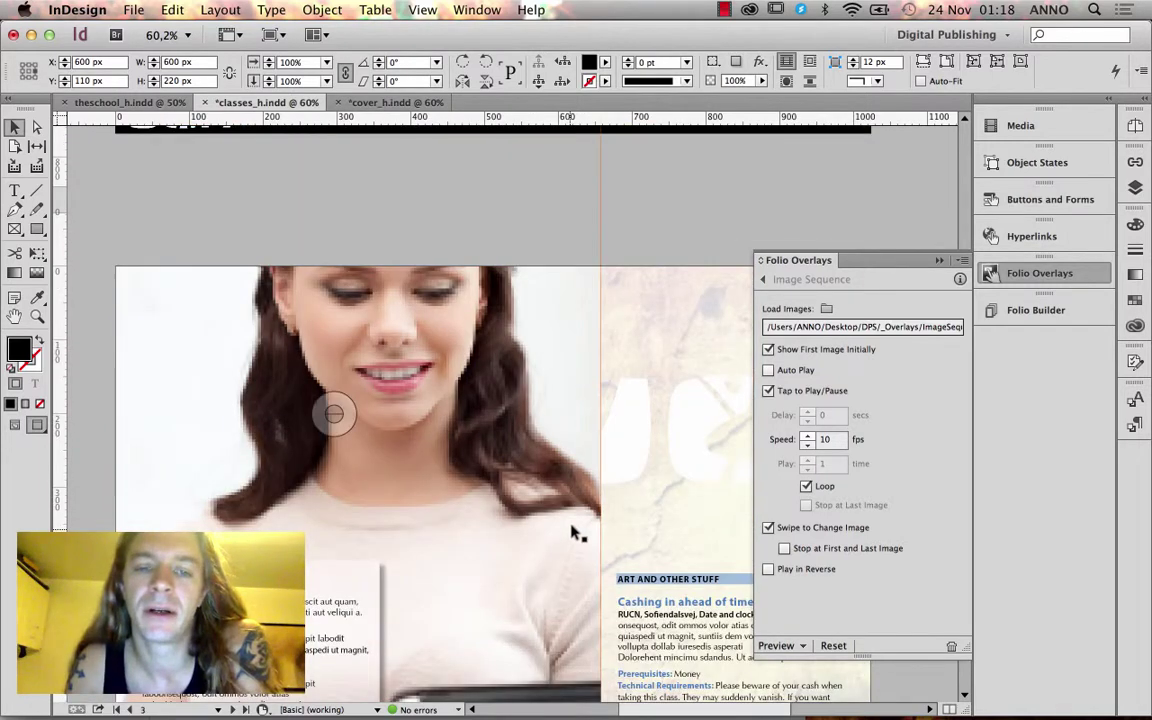
scroll(572, 532, "down", 10)
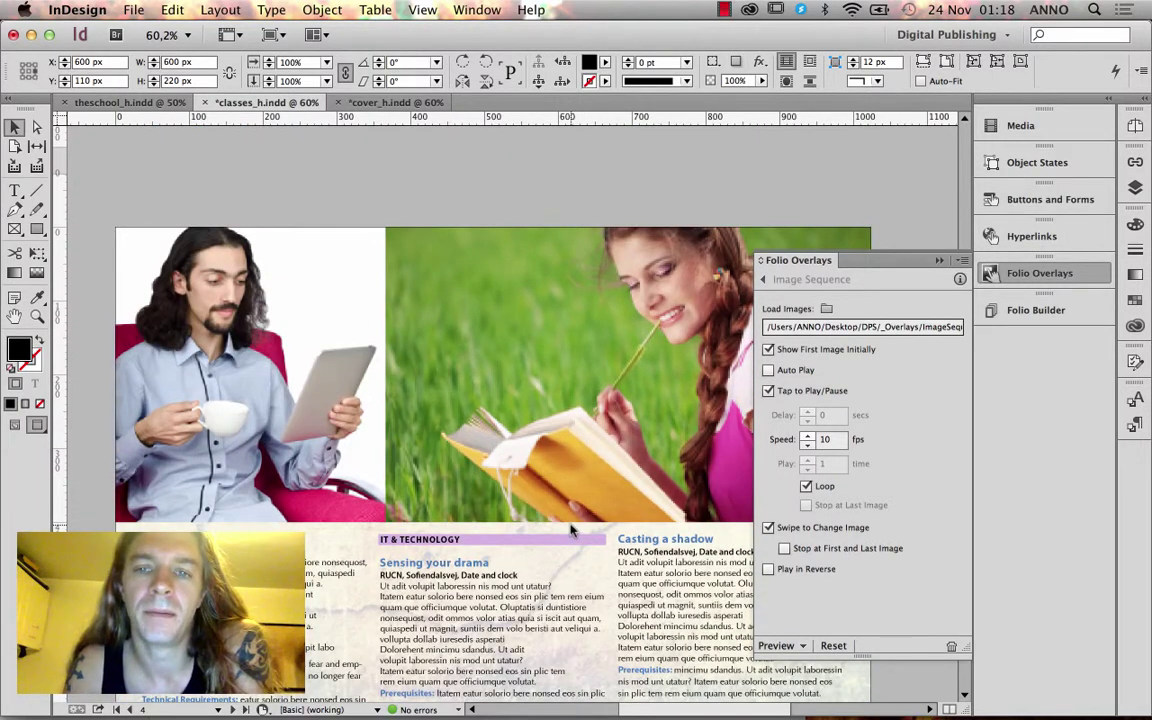
scroll(572, 530, "down", 5)
scroll(574, 532, "up", 15)
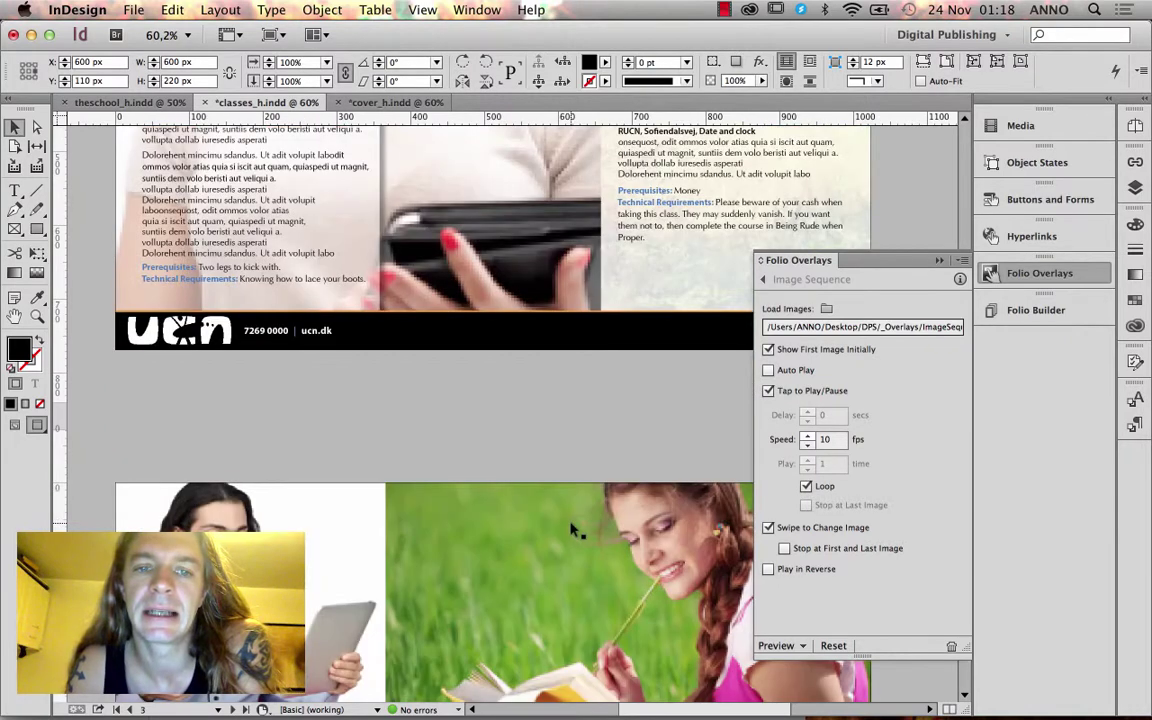
scroll(576, 532, "up", 5)
scroll(572, 505, "down", 7)
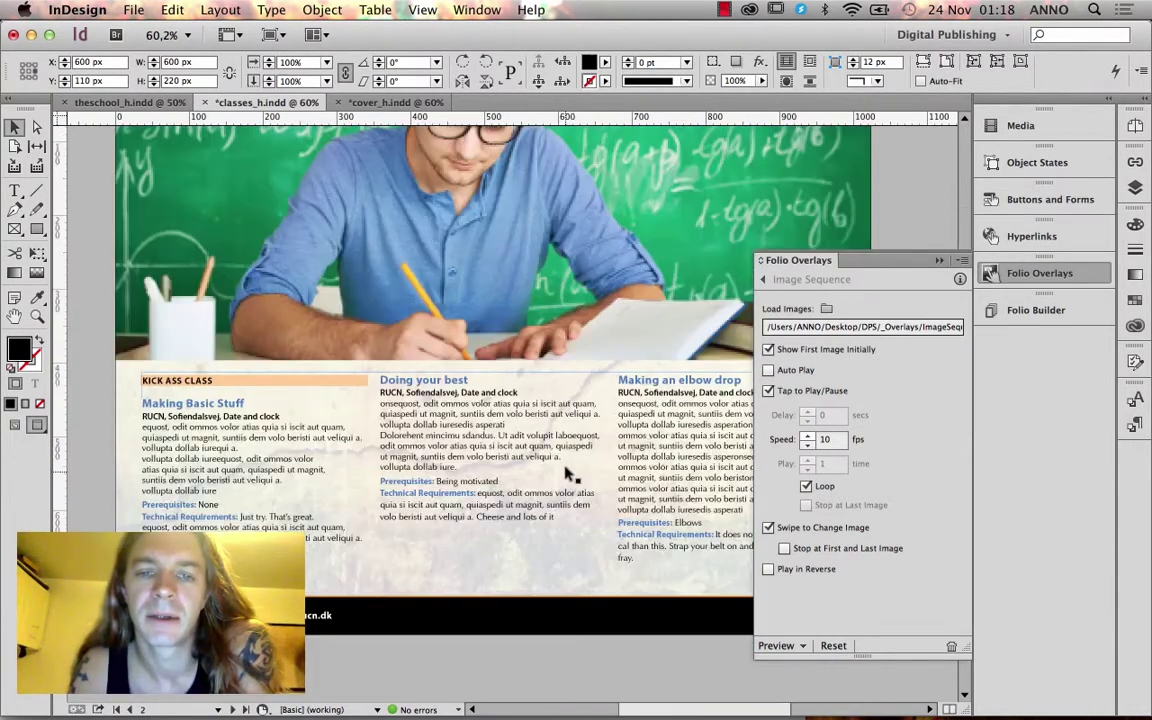
left_click(505, 305)
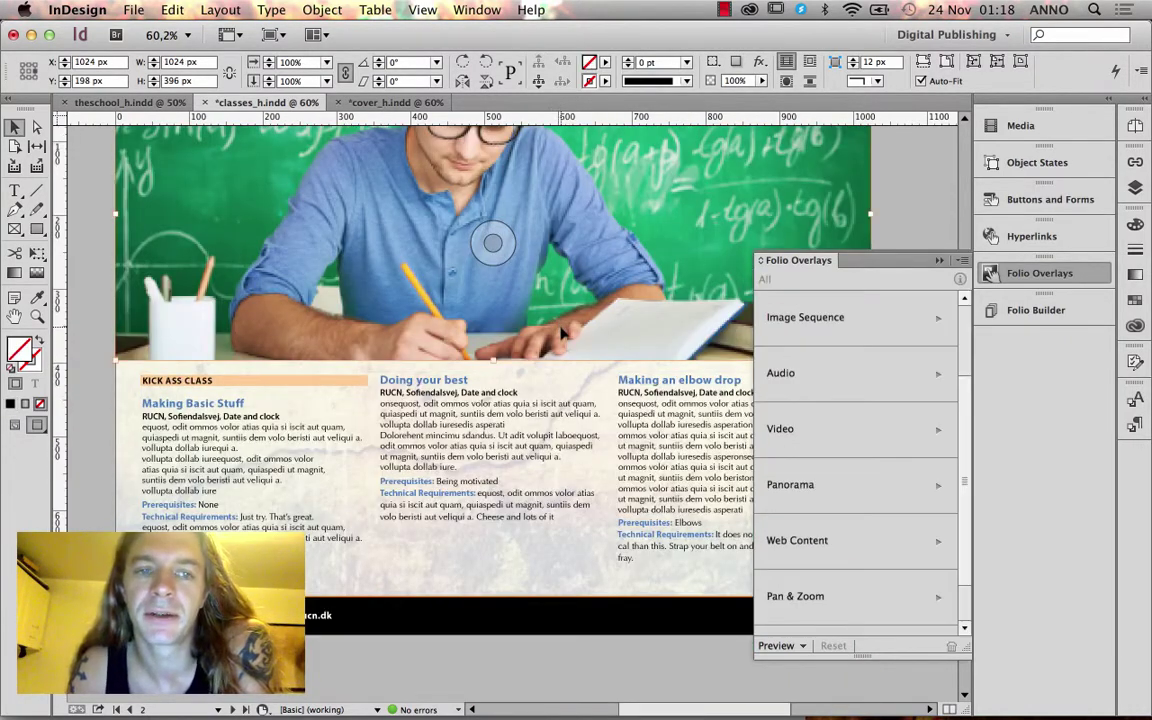
scroll(555, 340, "up", 3)
scroll(500, 300, "up", 10)
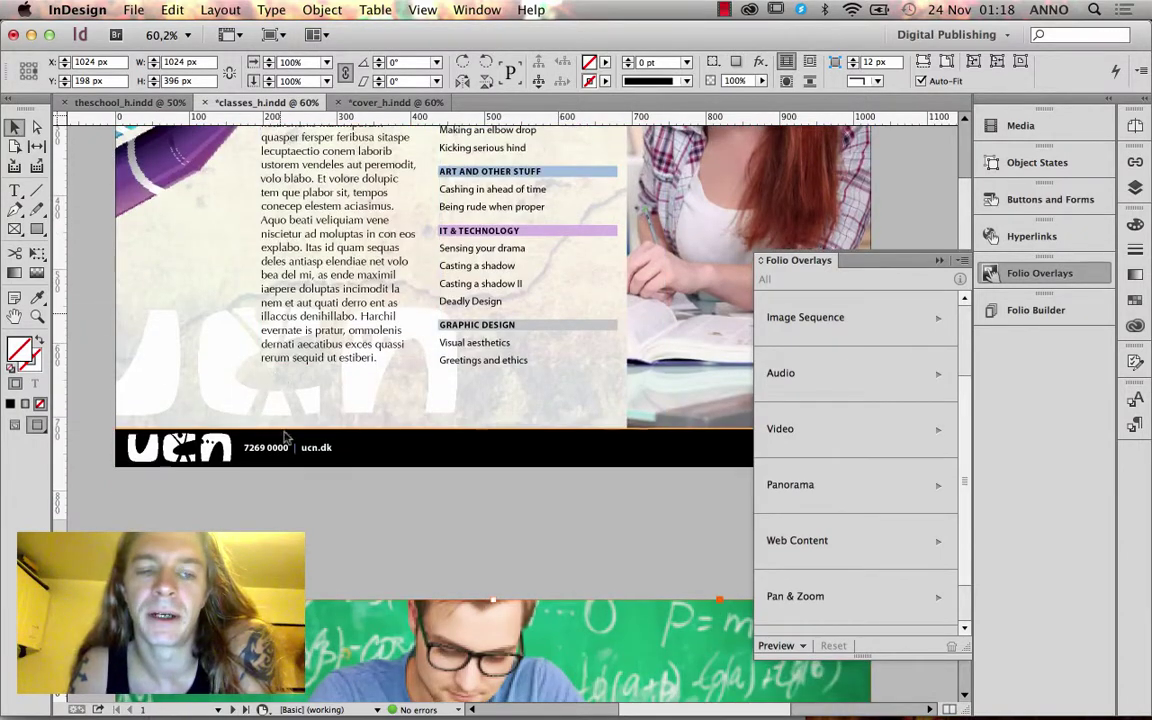
scroll(418, 479, "down", 10)
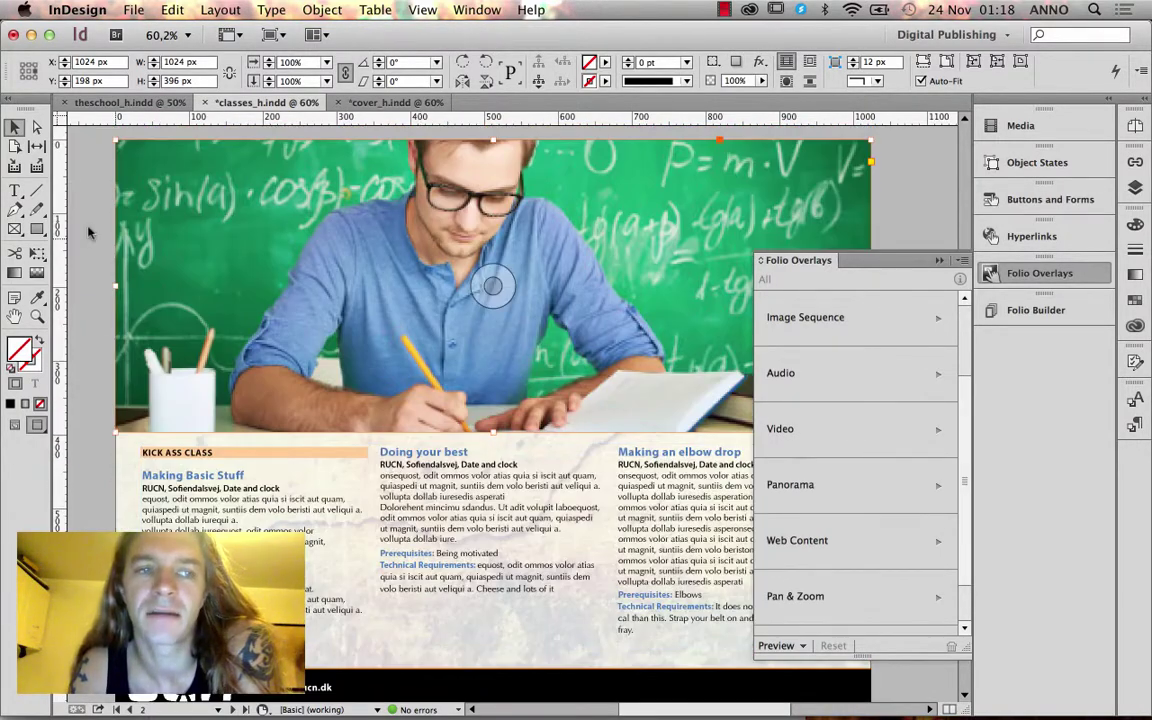
Examine how far the blackboard photo's image content extends beyond its frame on page 2
left_click(36, 127)
left_click(228, 206)
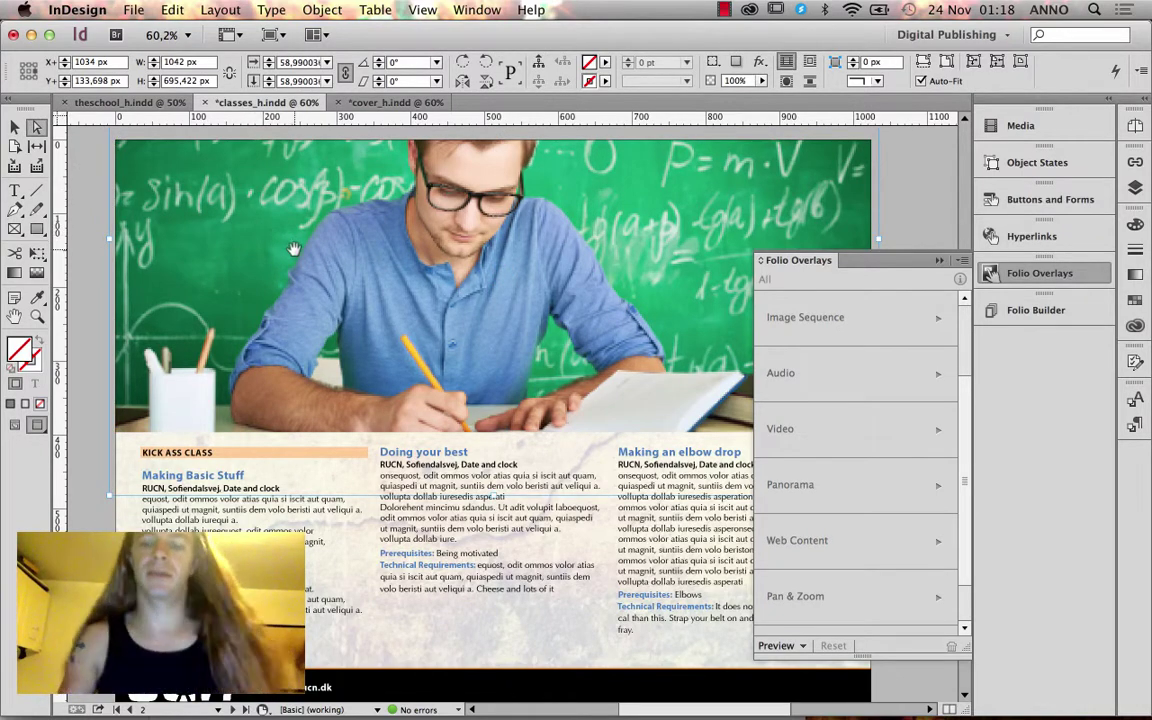
key("super+minus")
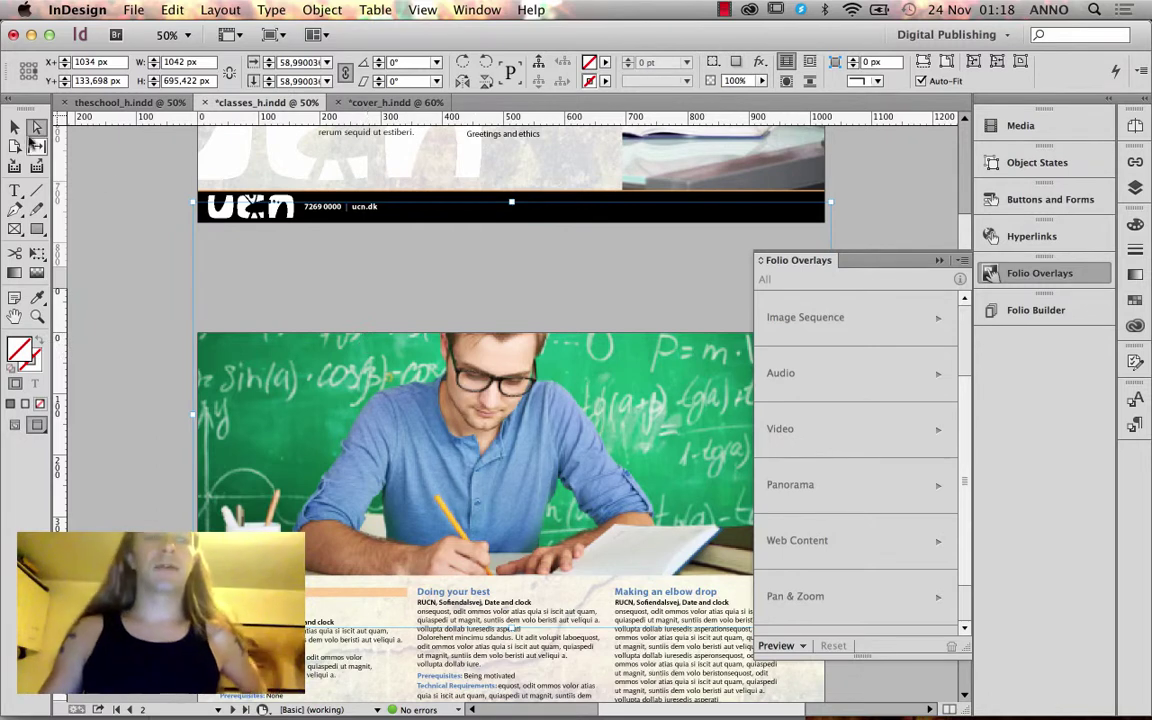
key("v")
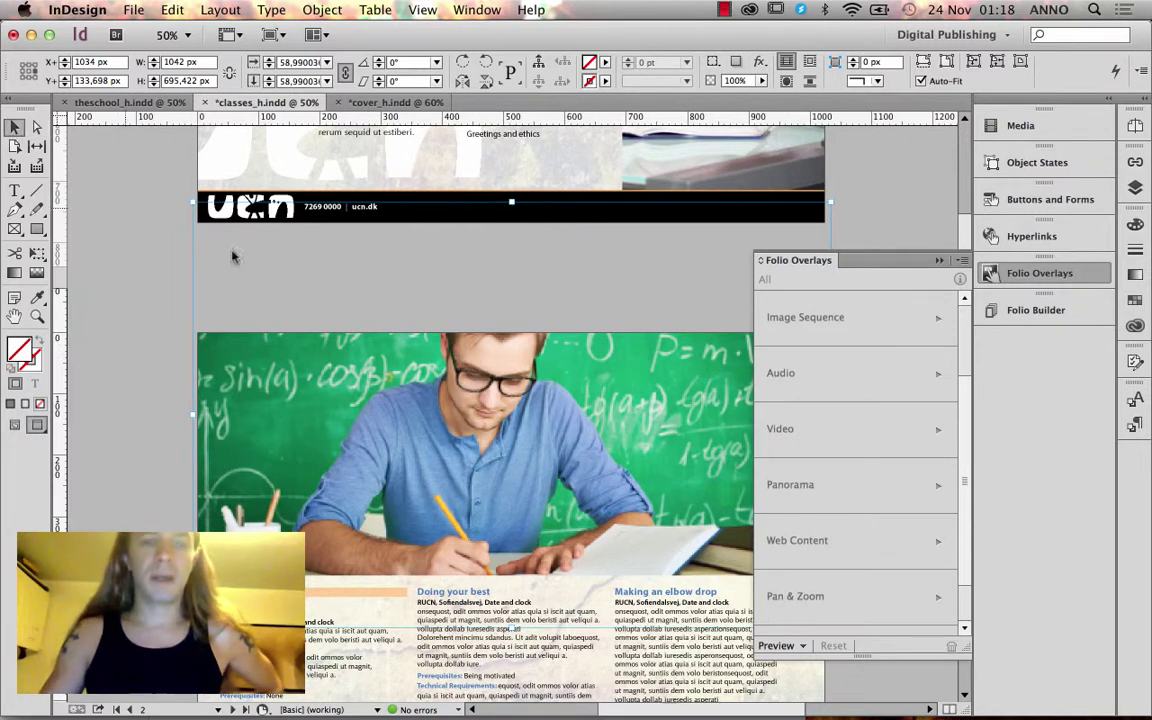
Turn on the Pan & Zoom overlay for the blackboard photo's frame on page 2
left_click(235, 377)
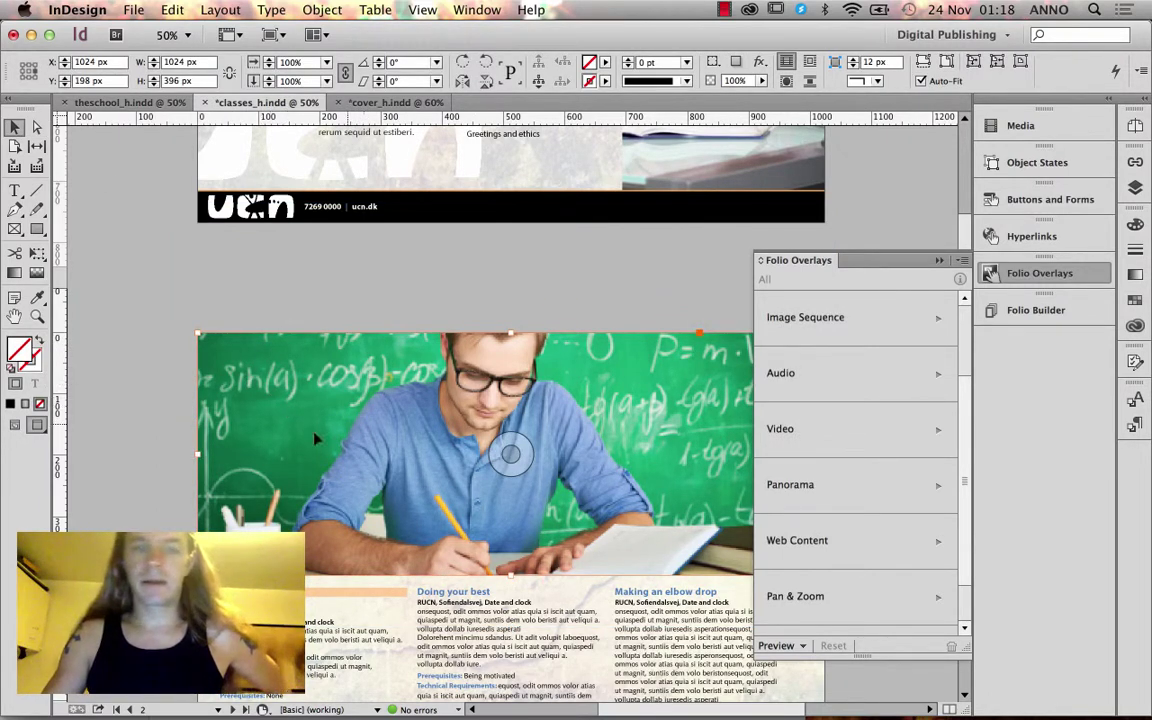
left_click(825, 595)
left_click(767, 342)
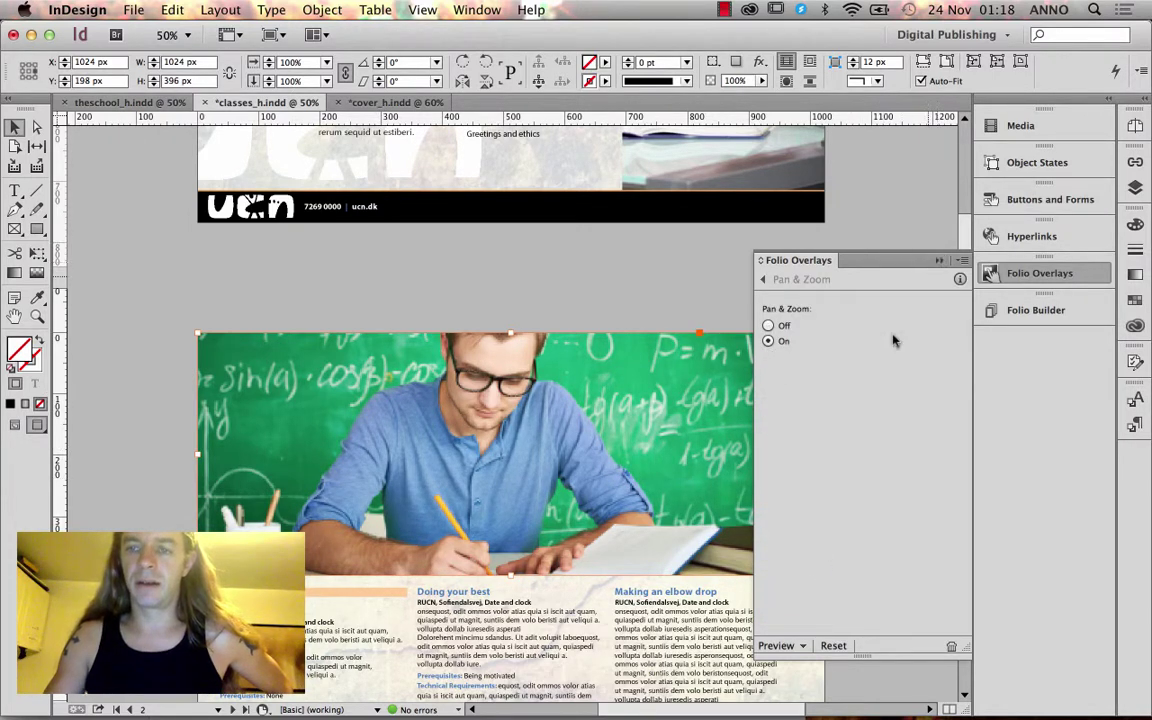
Preview page 2 on the desktop and test panning the blackboard photo inside its frame
left_click(778, 648)
left_click(797, 664)
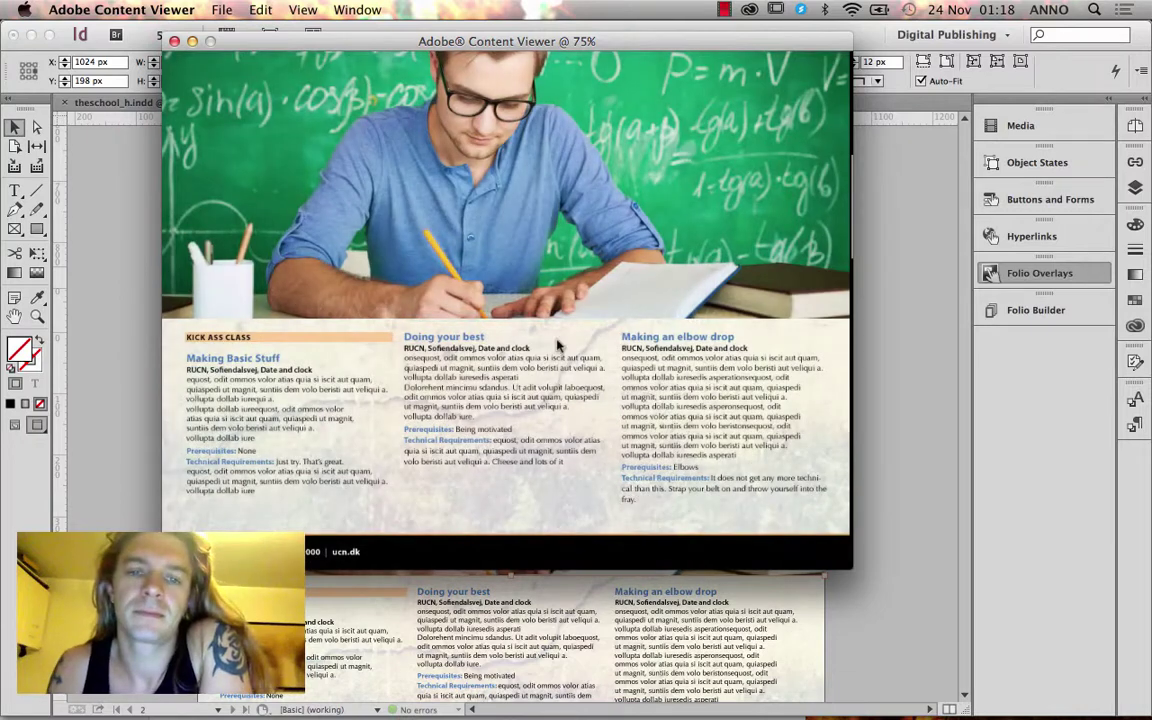
scroll(464, 240, "up", 2)
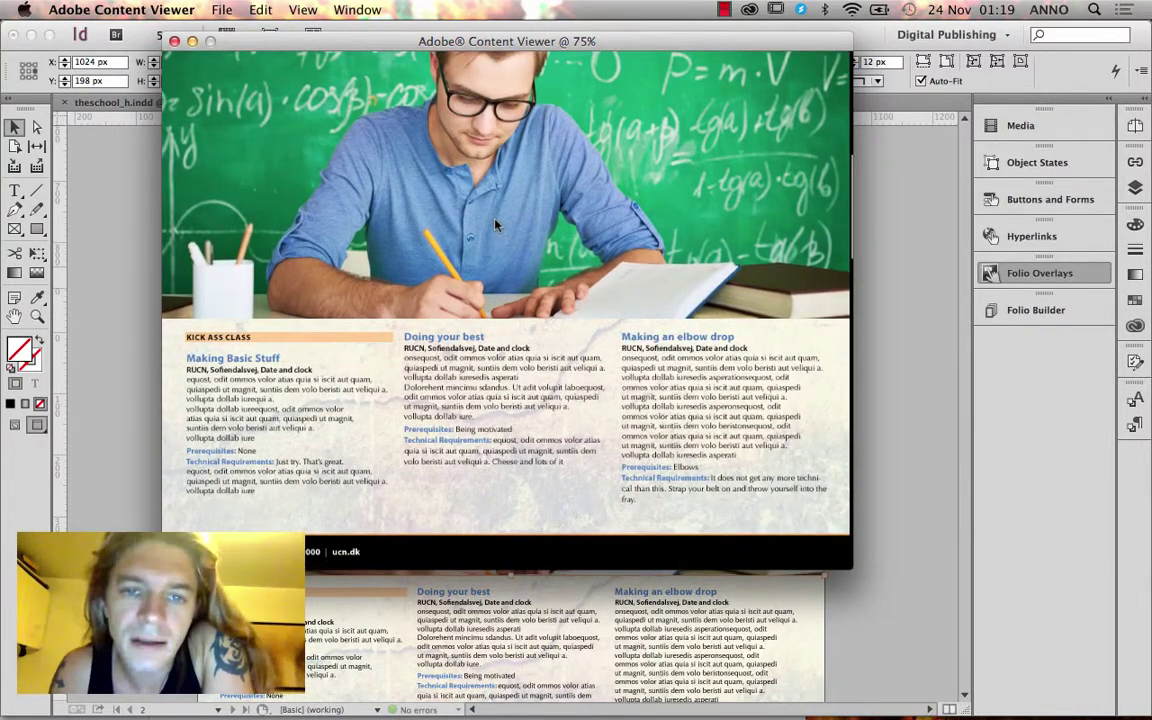
scroll(470, 300, "down", 3)
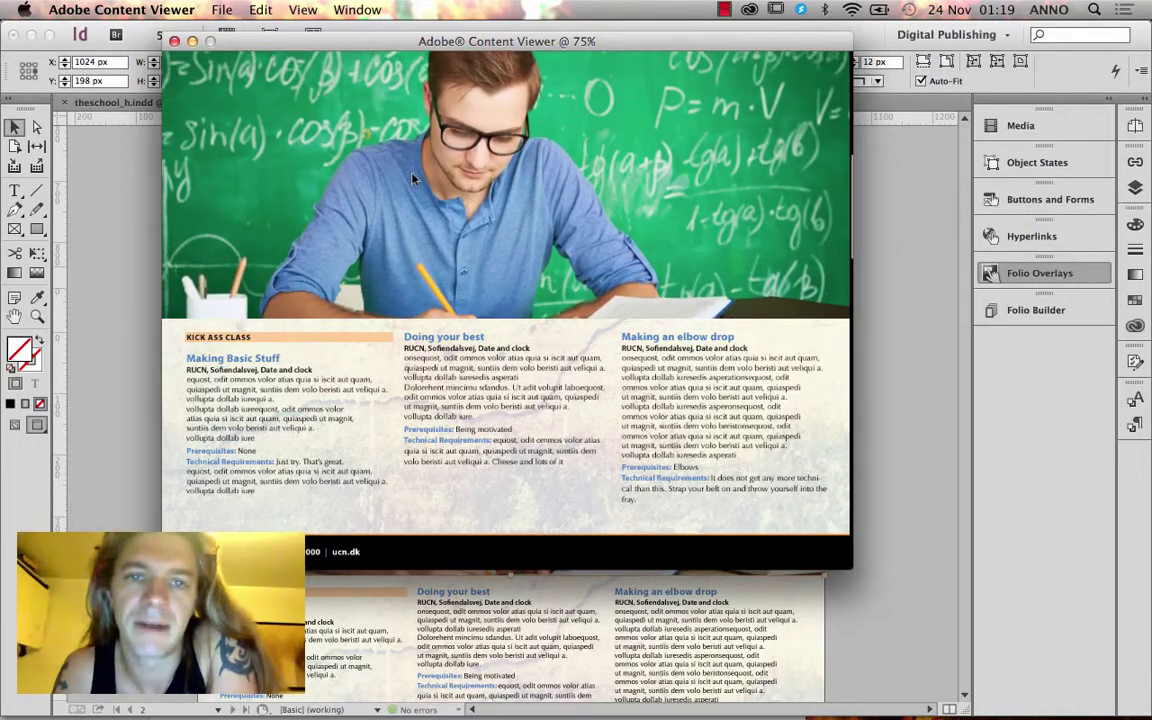
left_click(175, 42)
Turn on the Pan & Zoom overlay for the photo of the woman holding a tablet on page 3 of the Classes article
scroll(530, 340, "up", 8)
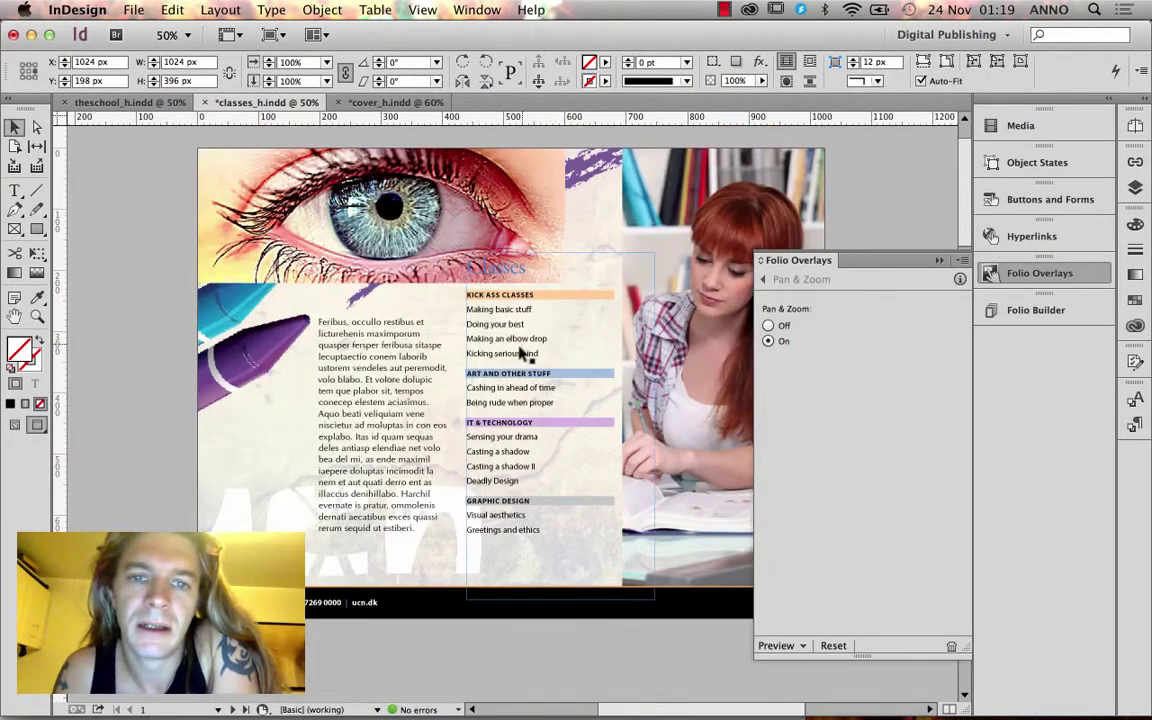
scroll(521, 355, "down", 12)
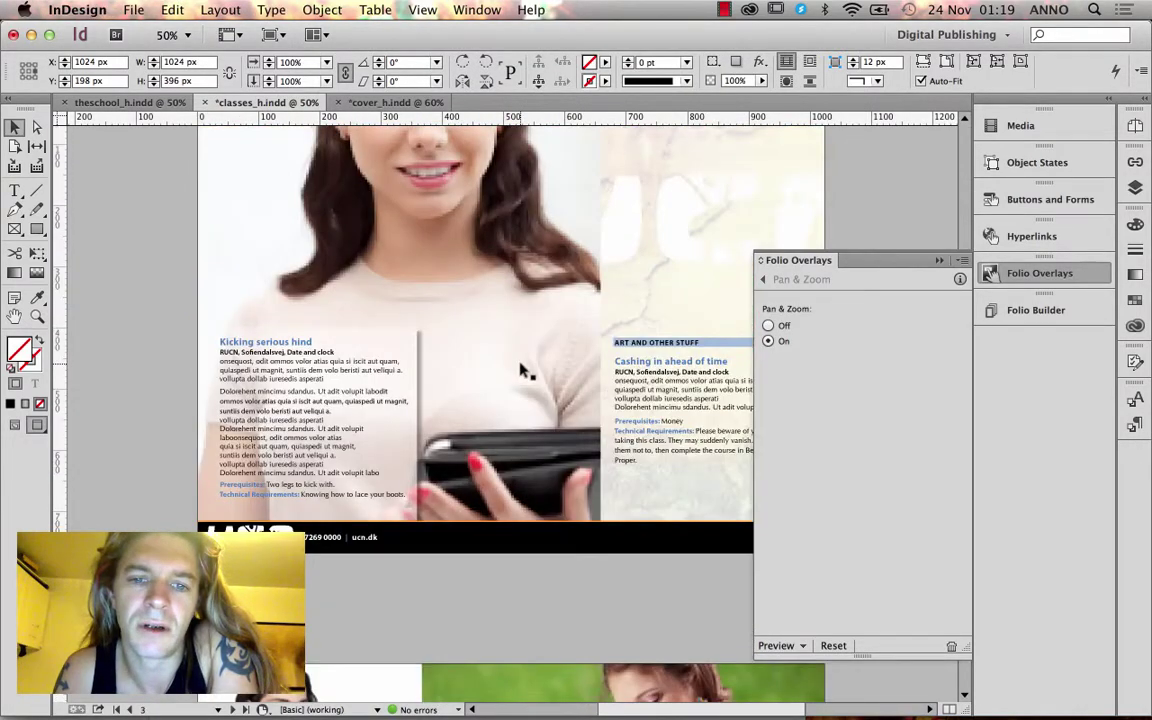
scroll(505, 310, "up", 3)
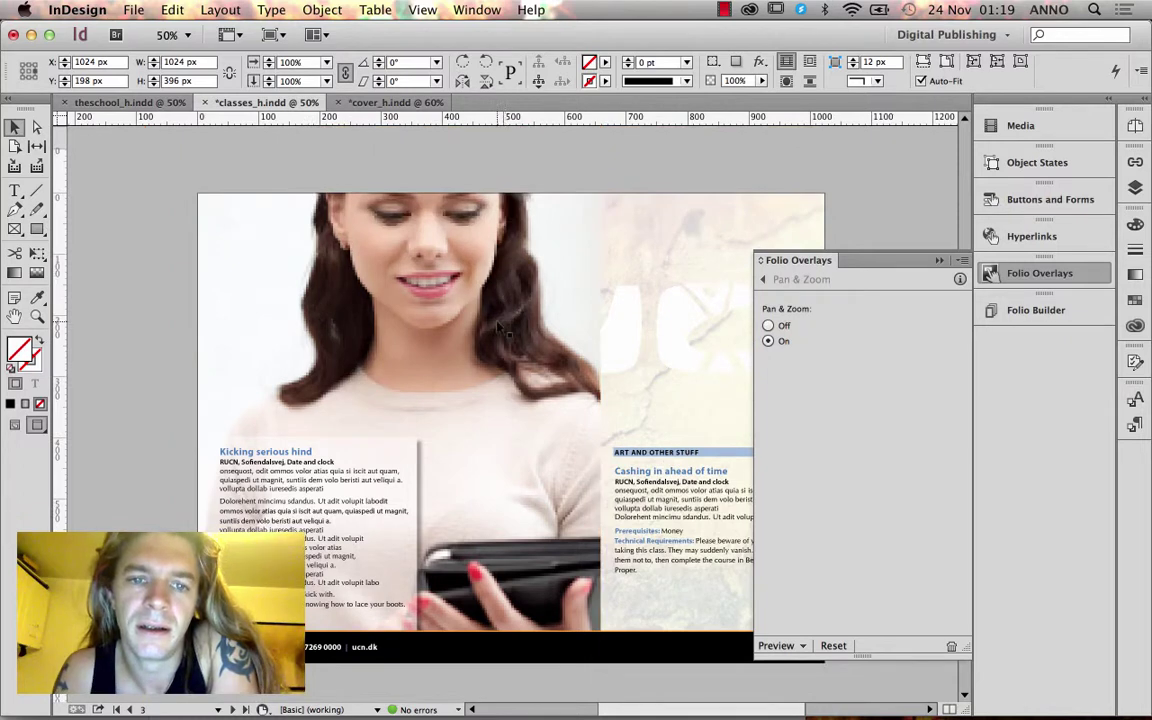
left_click(500, 328)
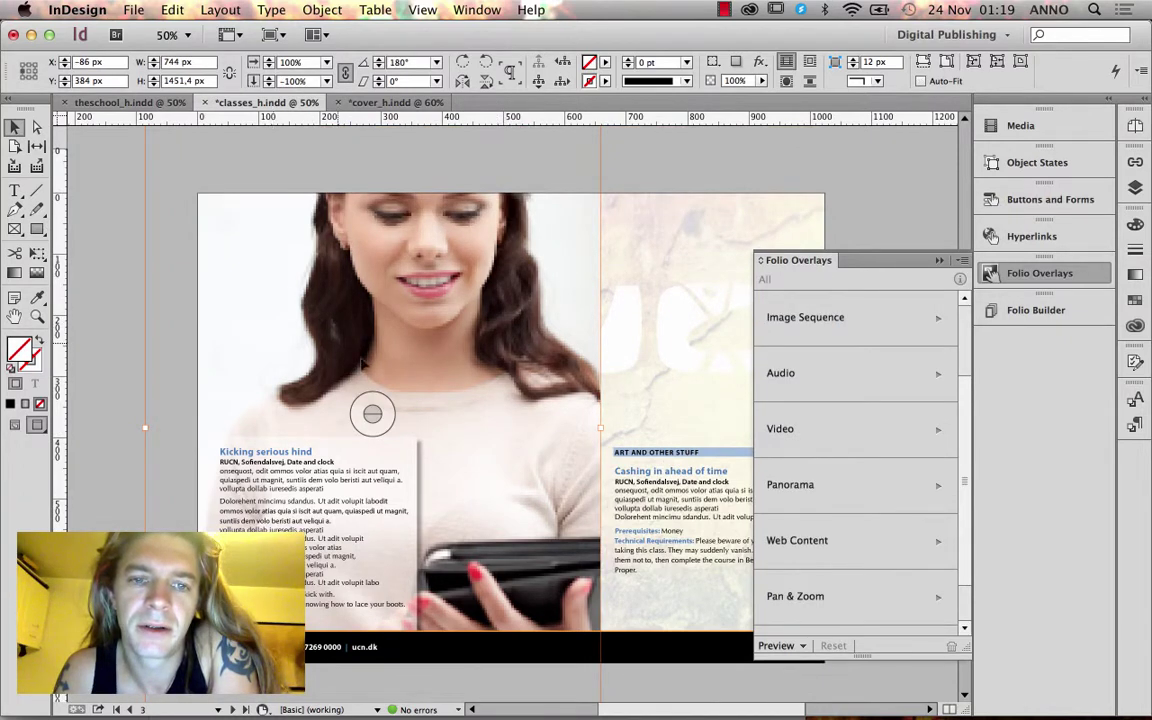
left_click(806, 592)
left_click(769, 342)
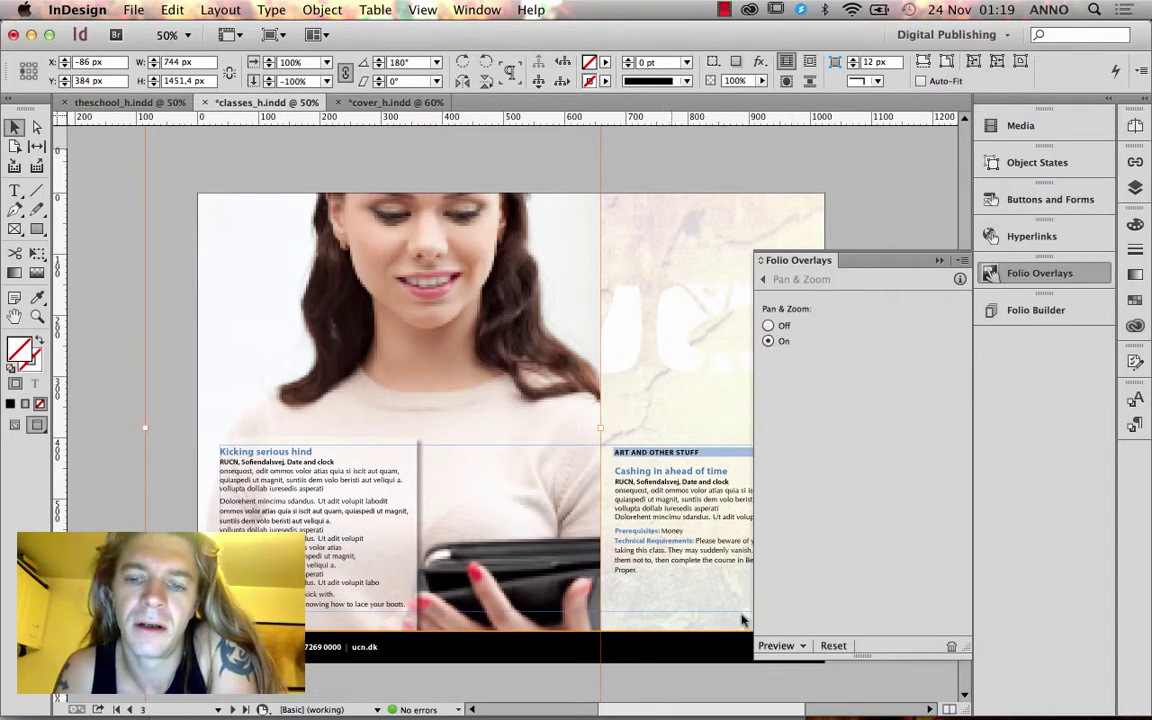
Preview page 3 on the desktop to check the Pan & Zoom photo, and close the preview
left_click(805, 649)
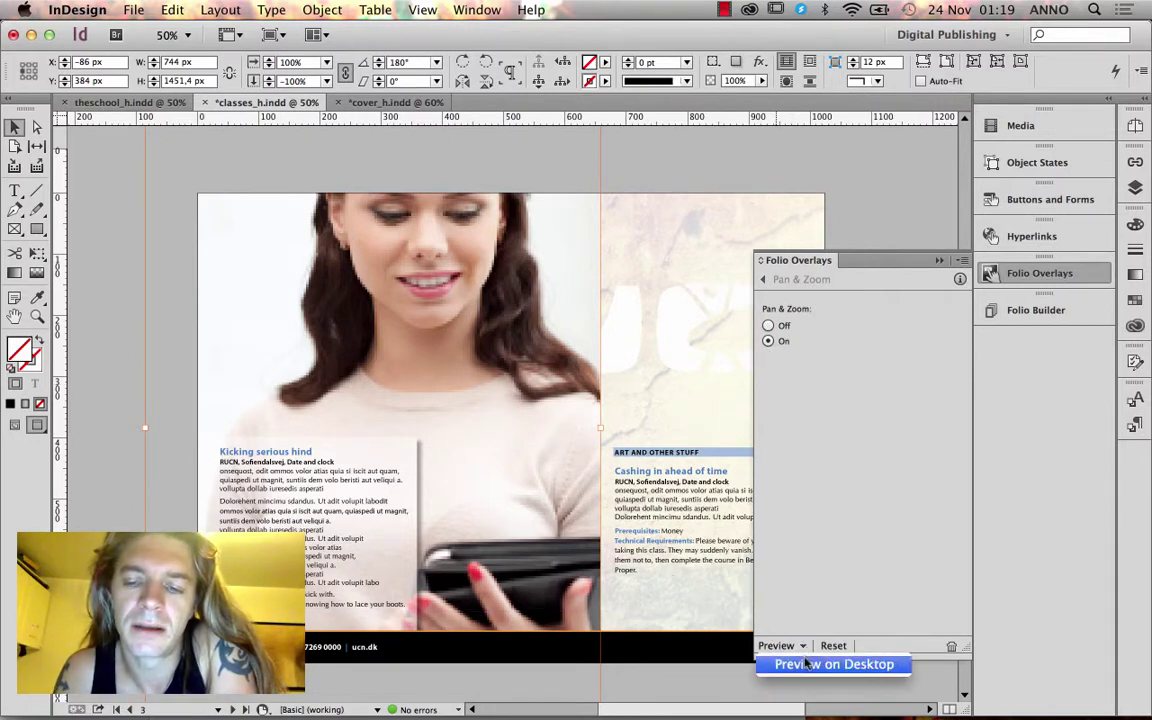
left_click(810, 663)
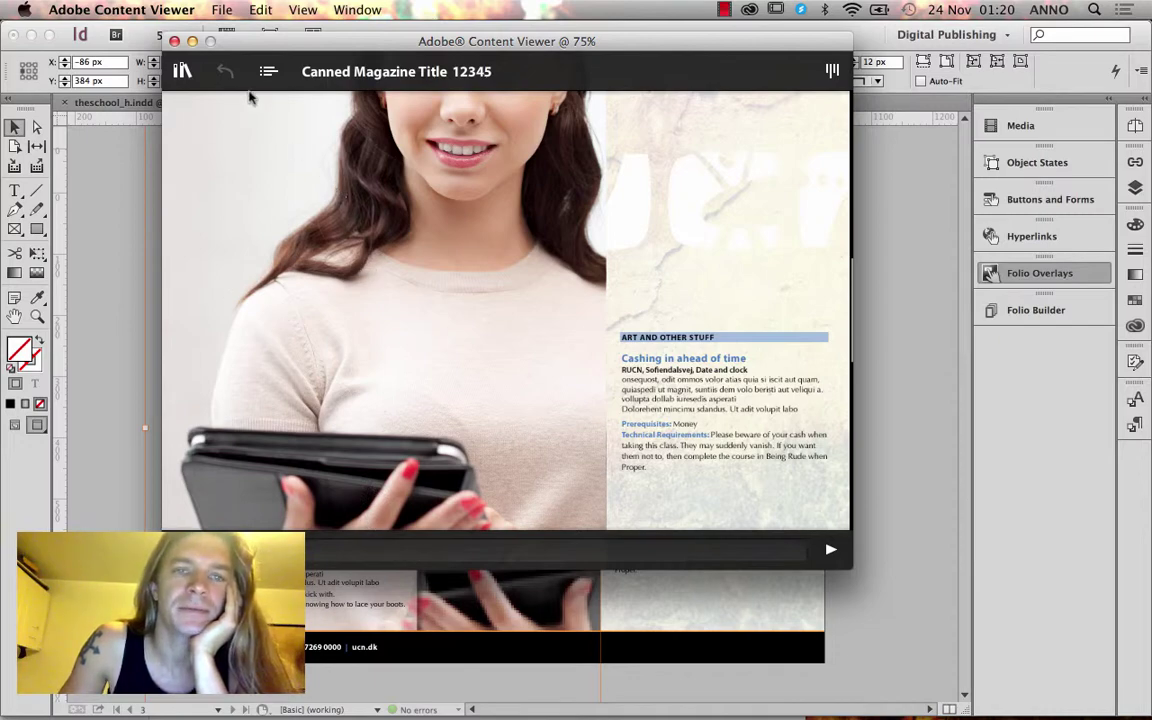
left_click(174, 41)
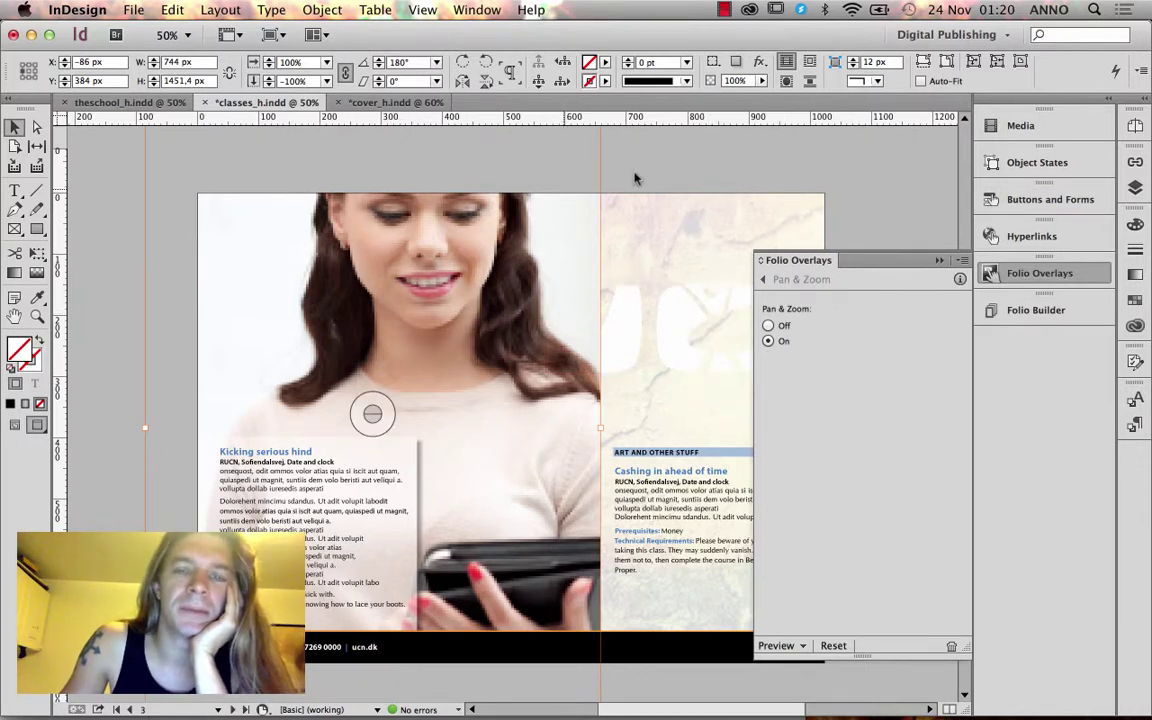
Deselect the photo, show the UCN School folio's article list in the Folio Builder, and save classes_h.indd
left_click(674, 168)
scroll(650, 190, "up", 1)
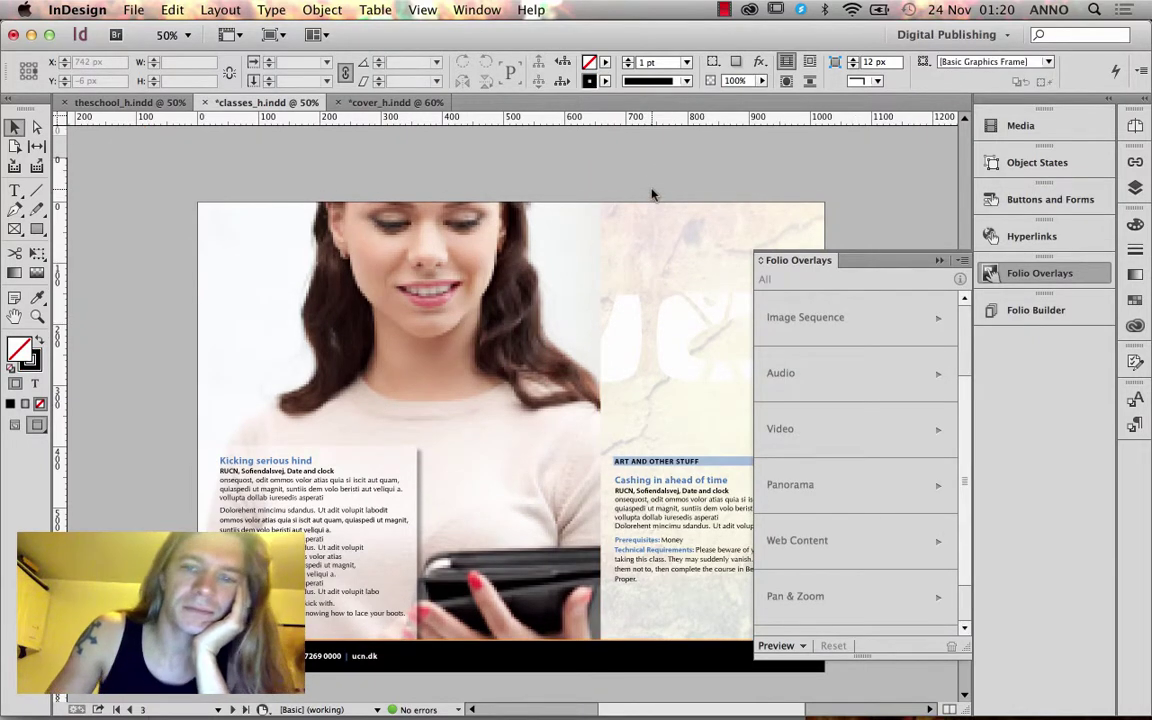
scroll(654, 189, "up", 3)
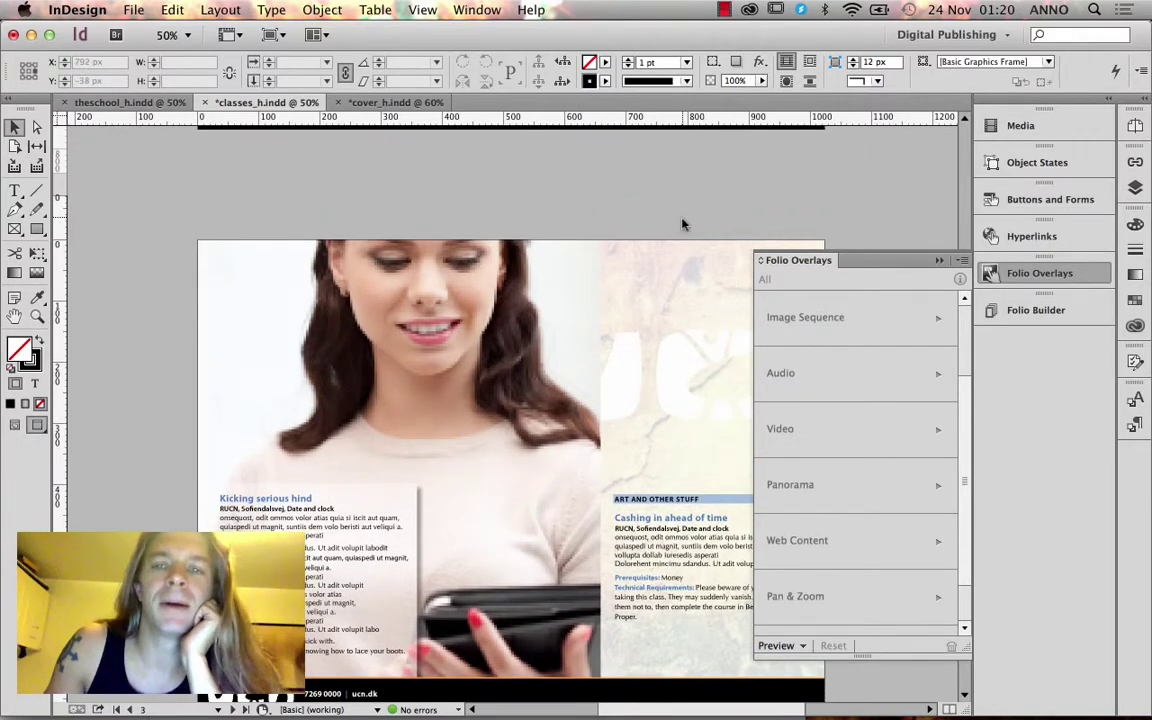
scroll(683, 224, "up", 15)
left_click(1030, 310)
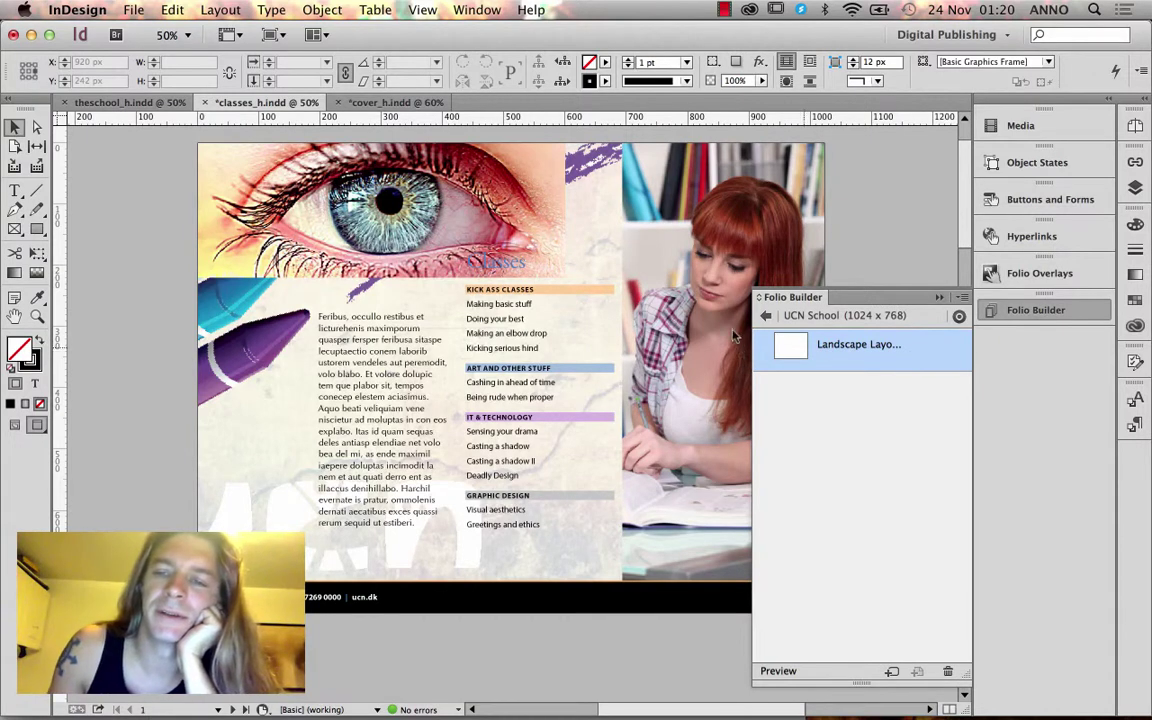
double_click(800, 344)
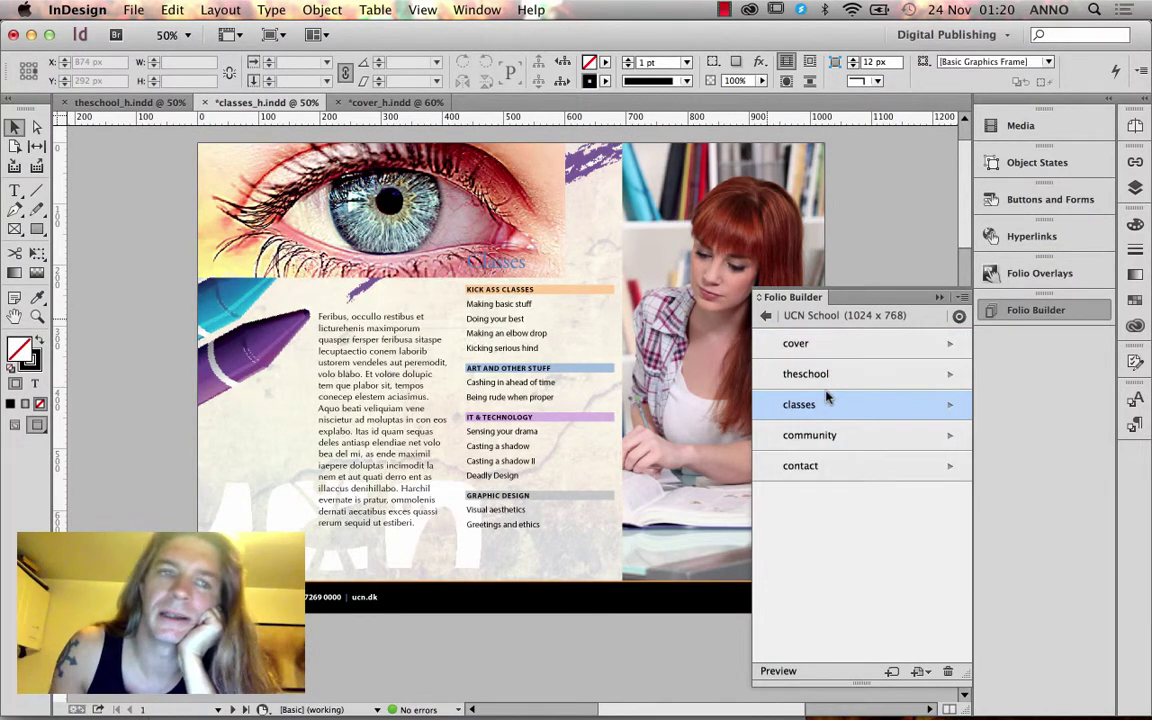
key("super+s")
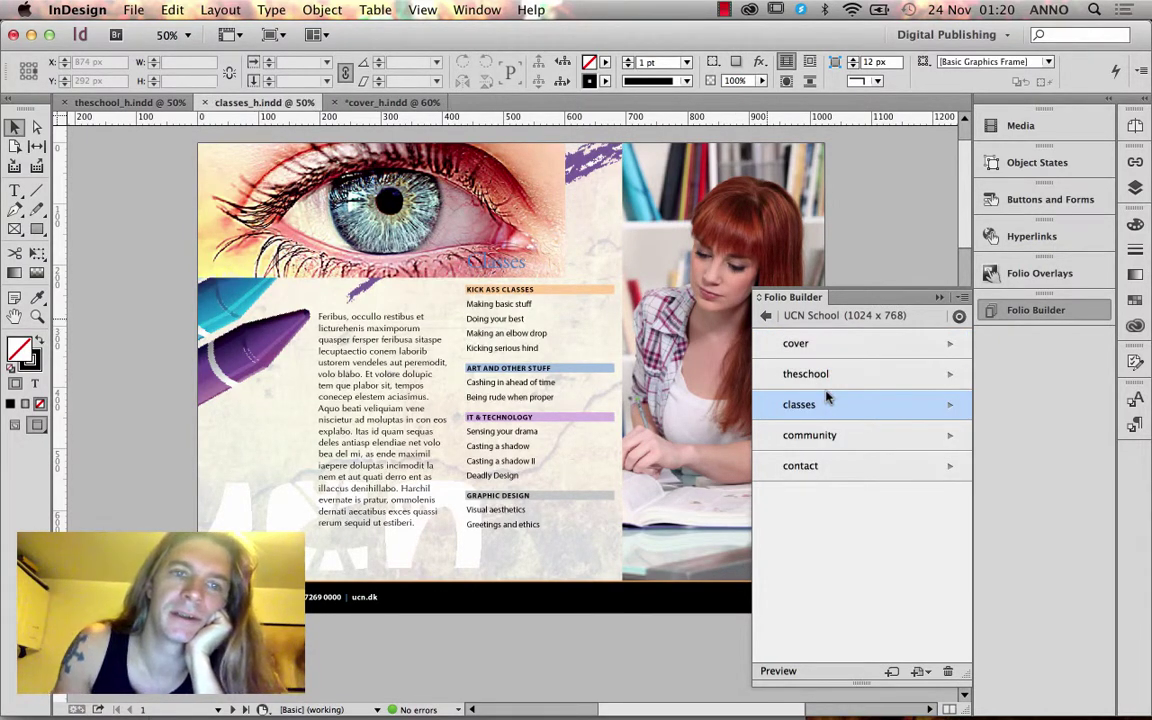
Close classes_h.indd, and close cover_h.indd without saving its changes
left_click(204, 102)
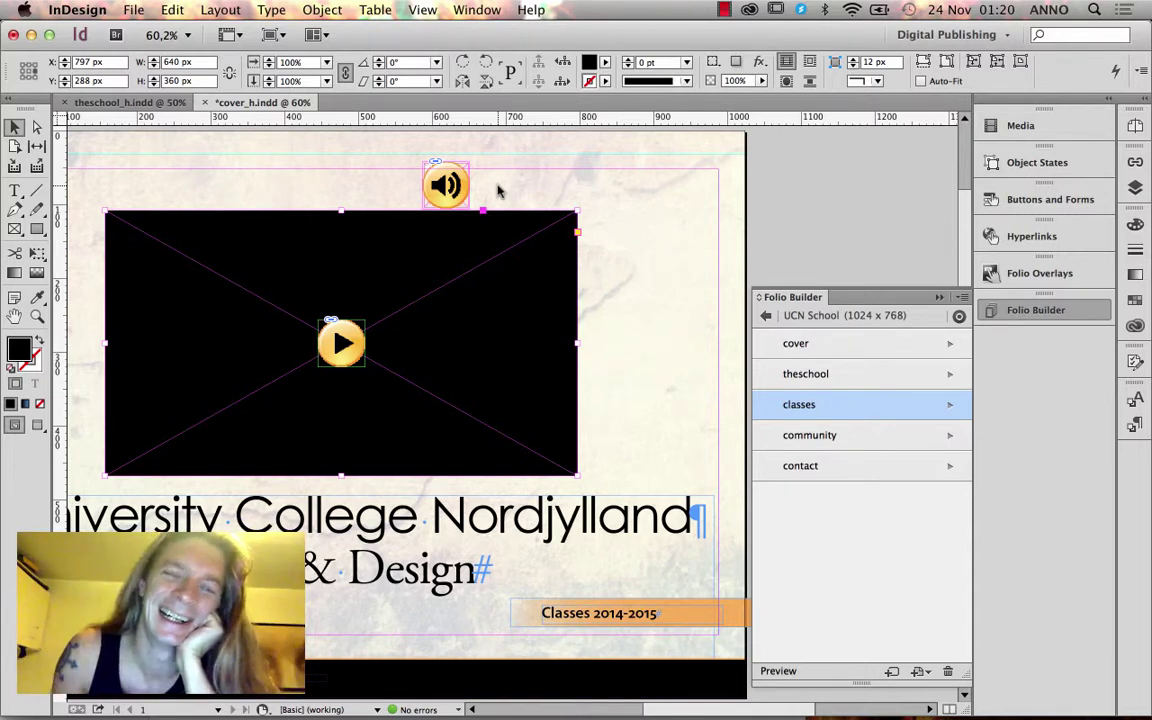
left_click(206, 103)
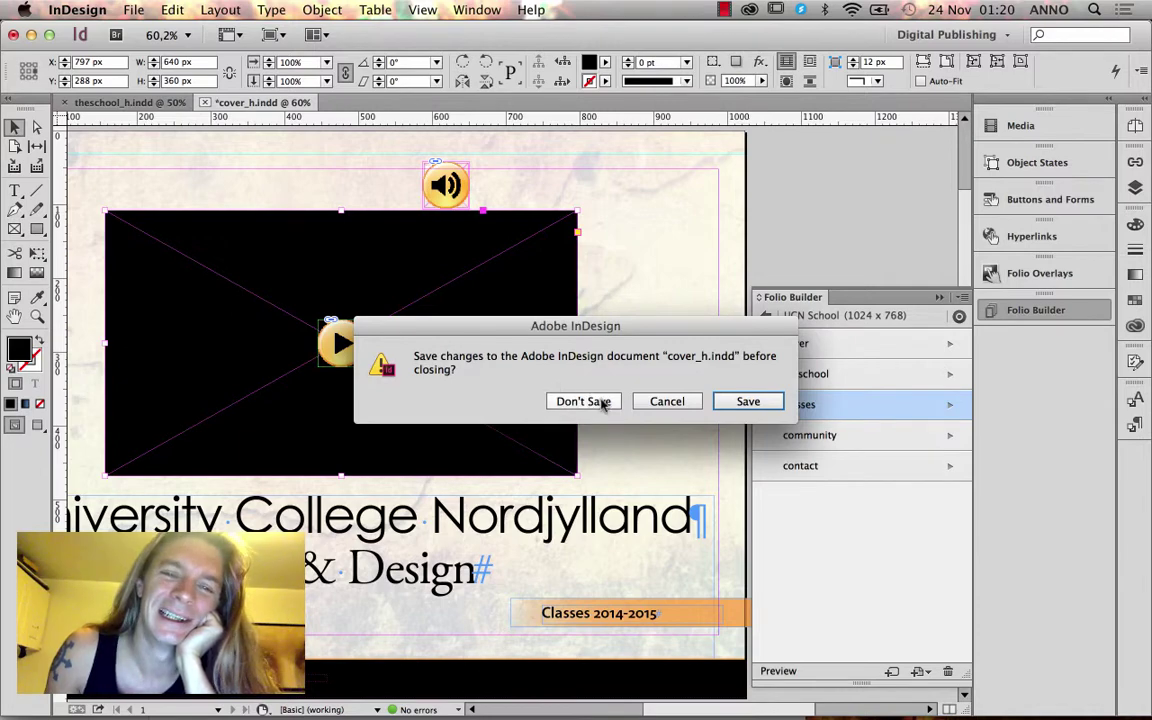
left_click(584, 401)
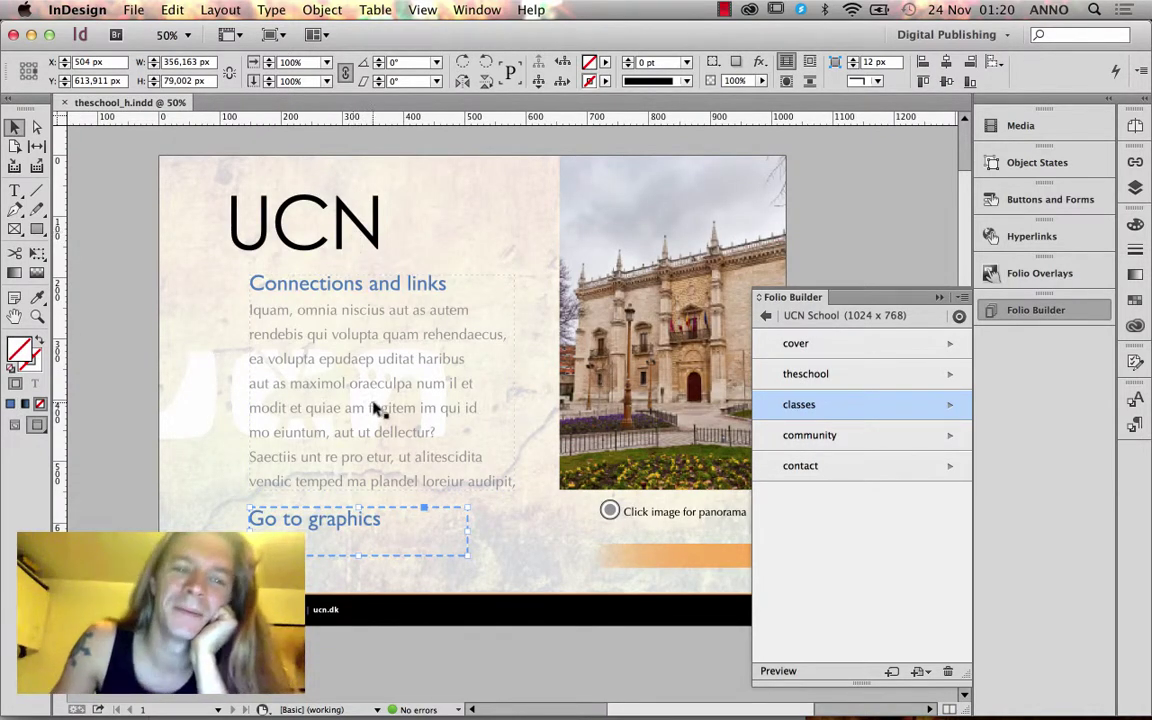
Select the building photo in theschool_h.indd and open its Panorama overlay settings
left_click(673, 320)
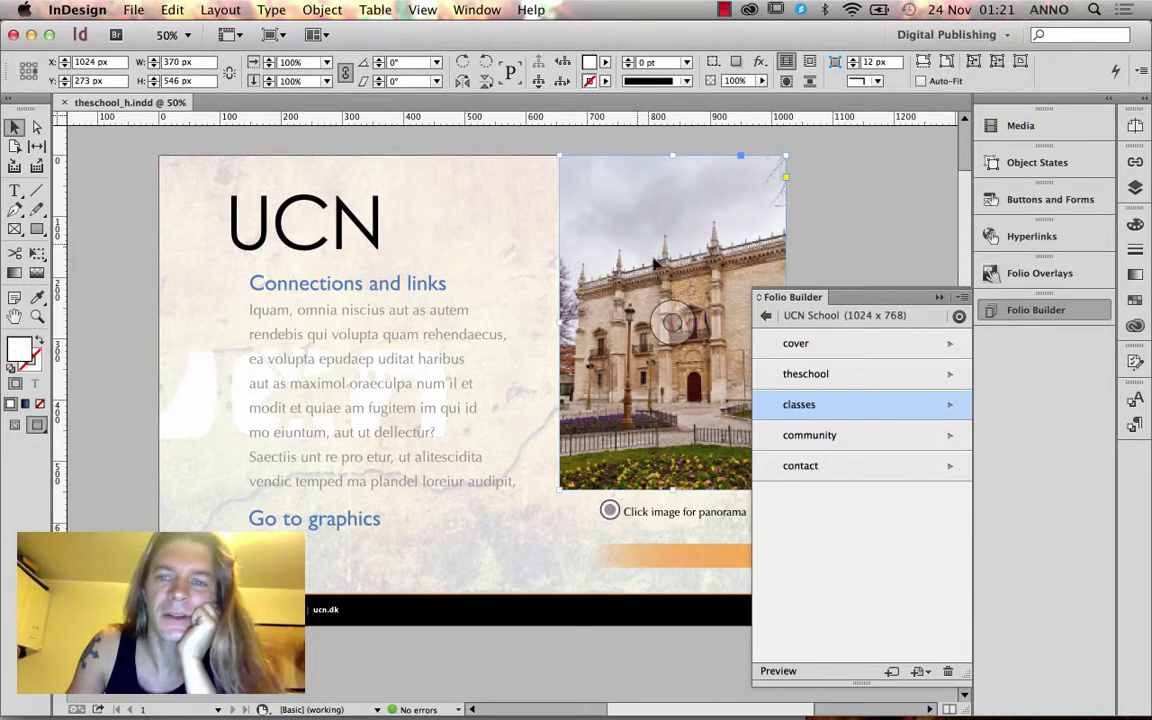
left_click(1030, 273)
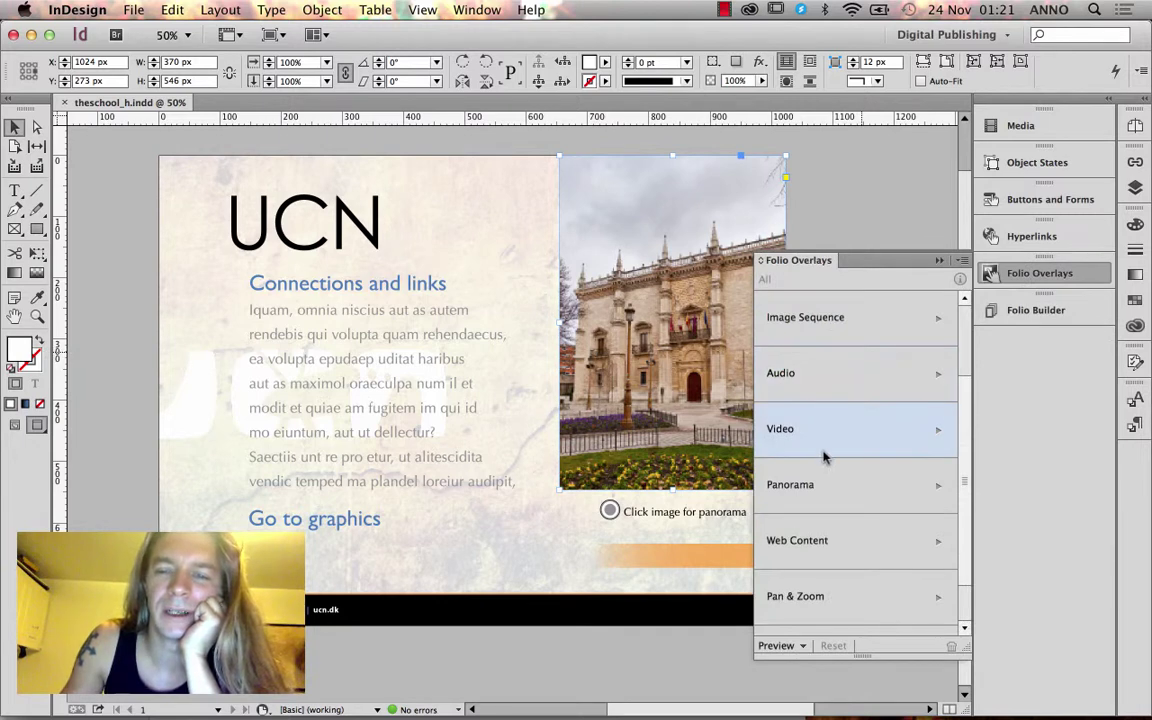
left_click(822, 486)
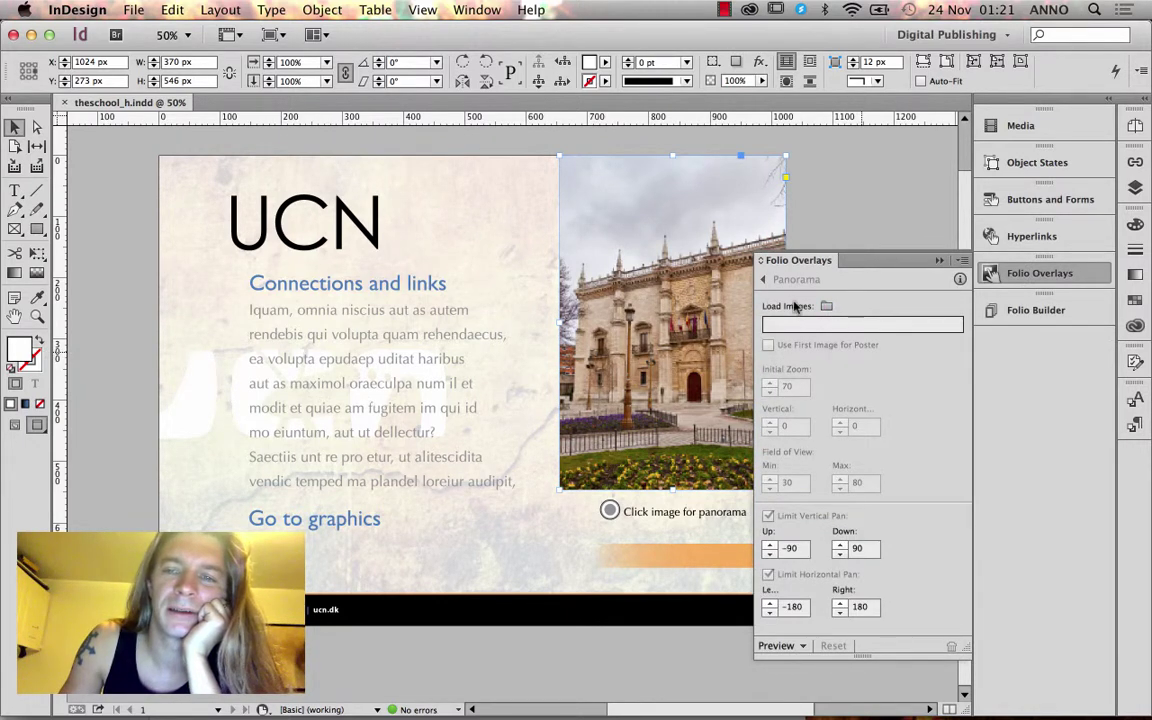
left_click(763, 279)
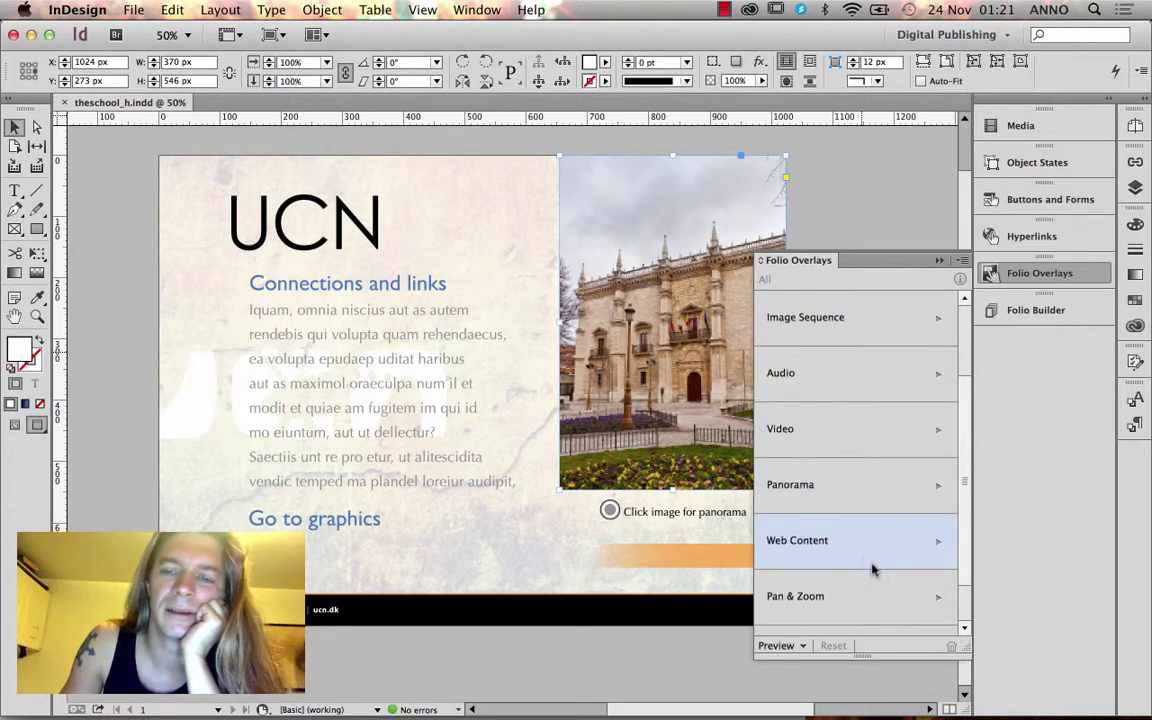
left_click(770, 478)
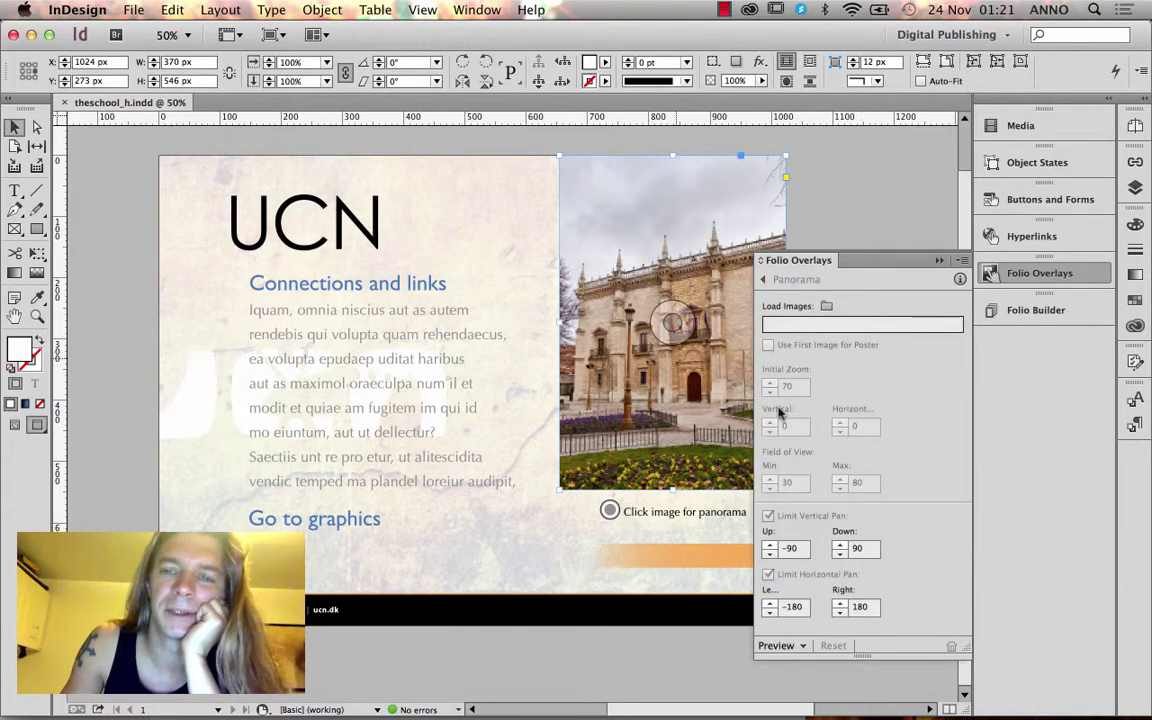
Browse for the panorama images and select the Panorama folder inside DPS/_Overlays on the Desktop
left_click(826, 306)
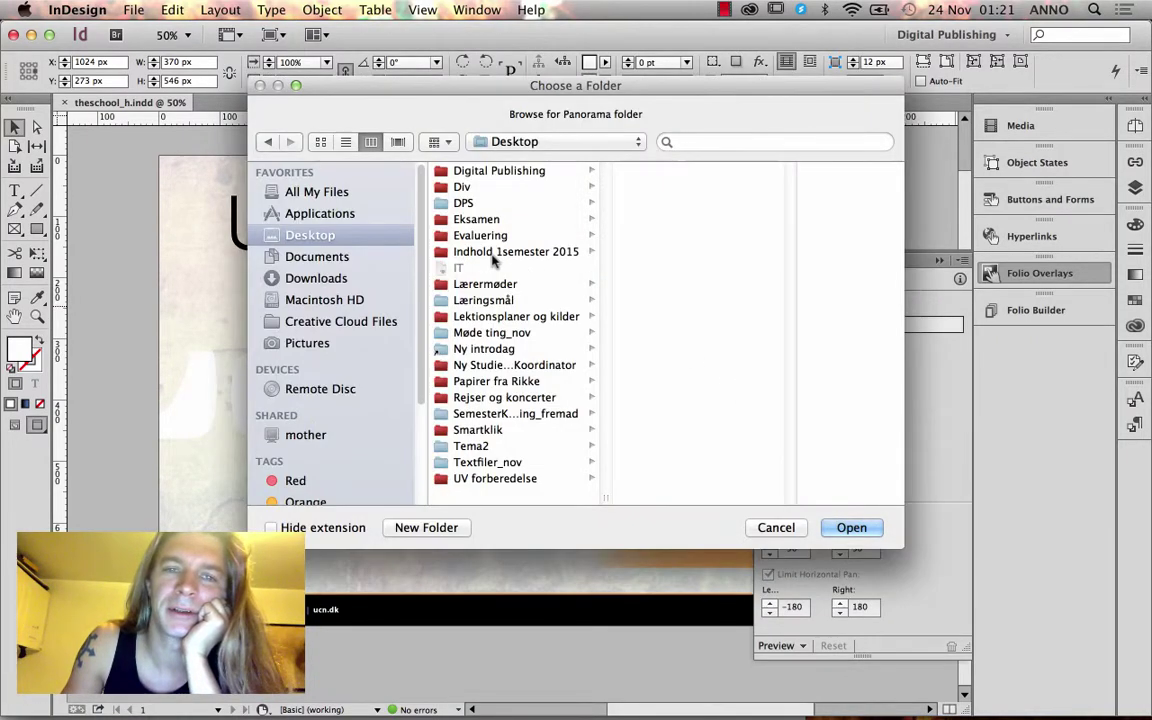
left_click(470, 202)
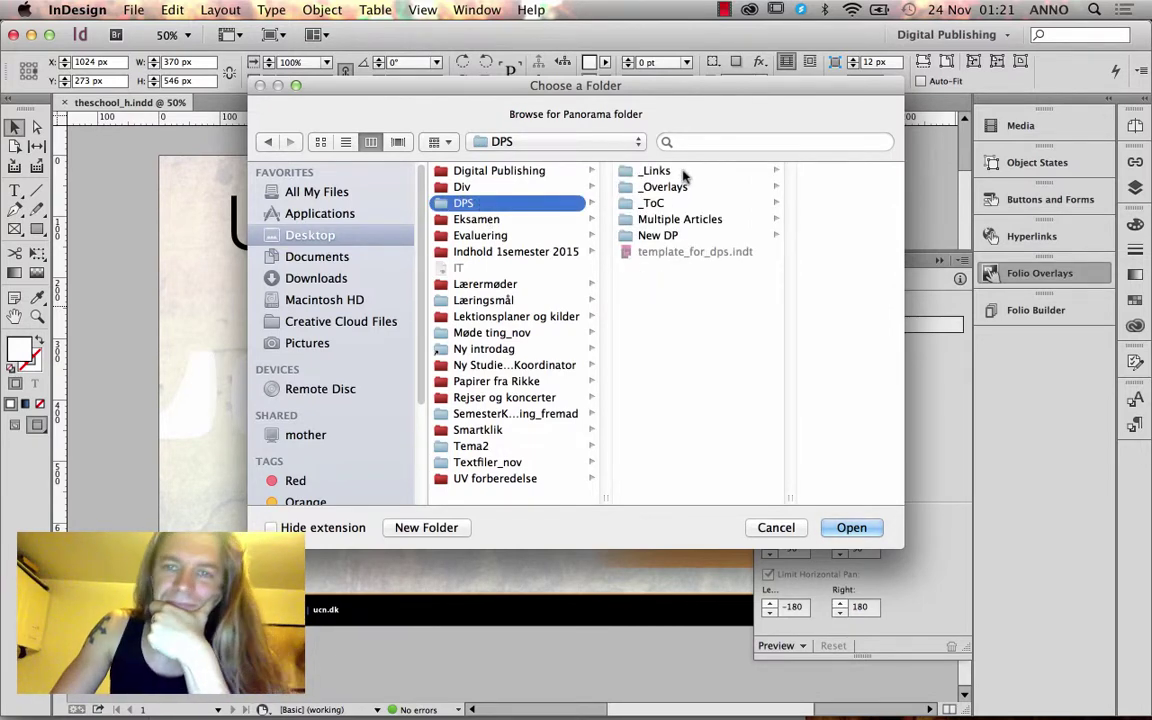
left_click(680, 186)
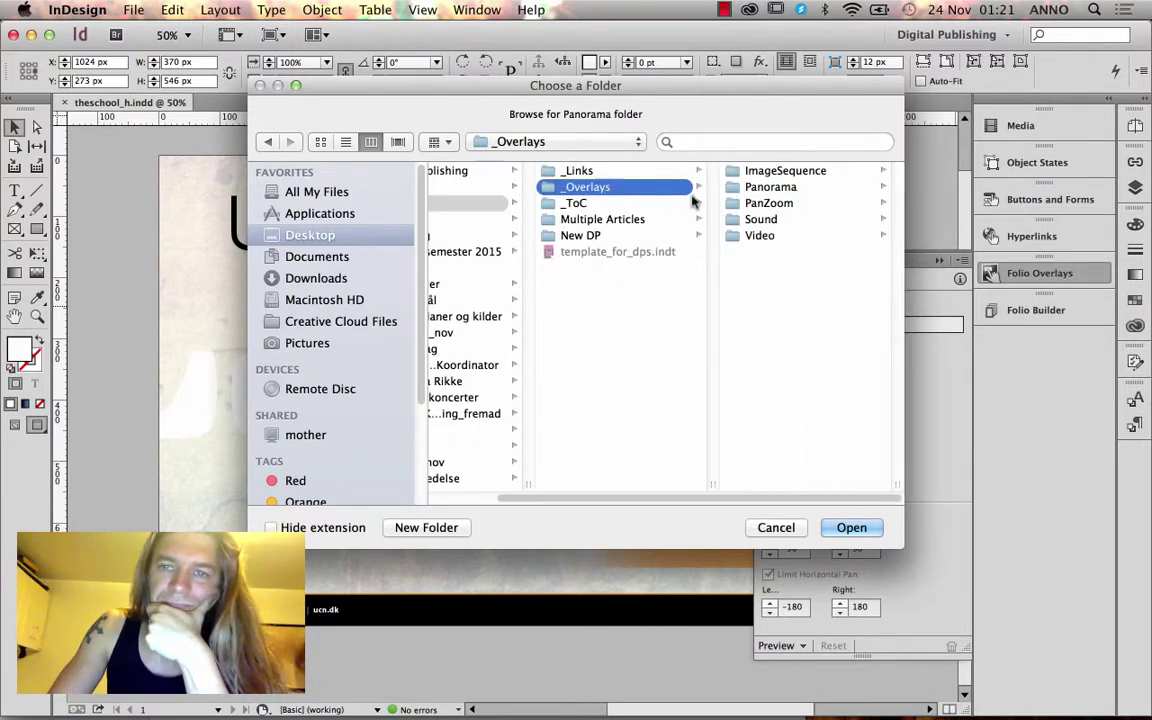
left_click(771, 188)
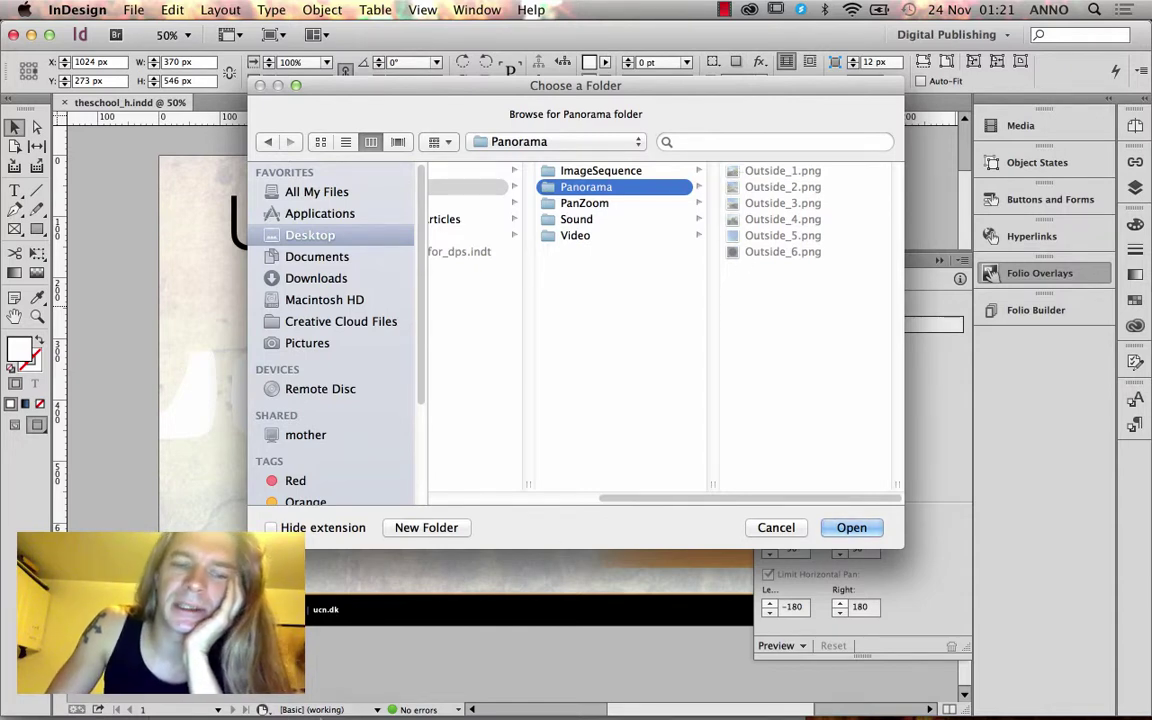
Switch to Adobe Bridge, dismiss the cache warning, and open the Desktop folder DPS/_Overlays/Panorama
mouse_move(310, 697)
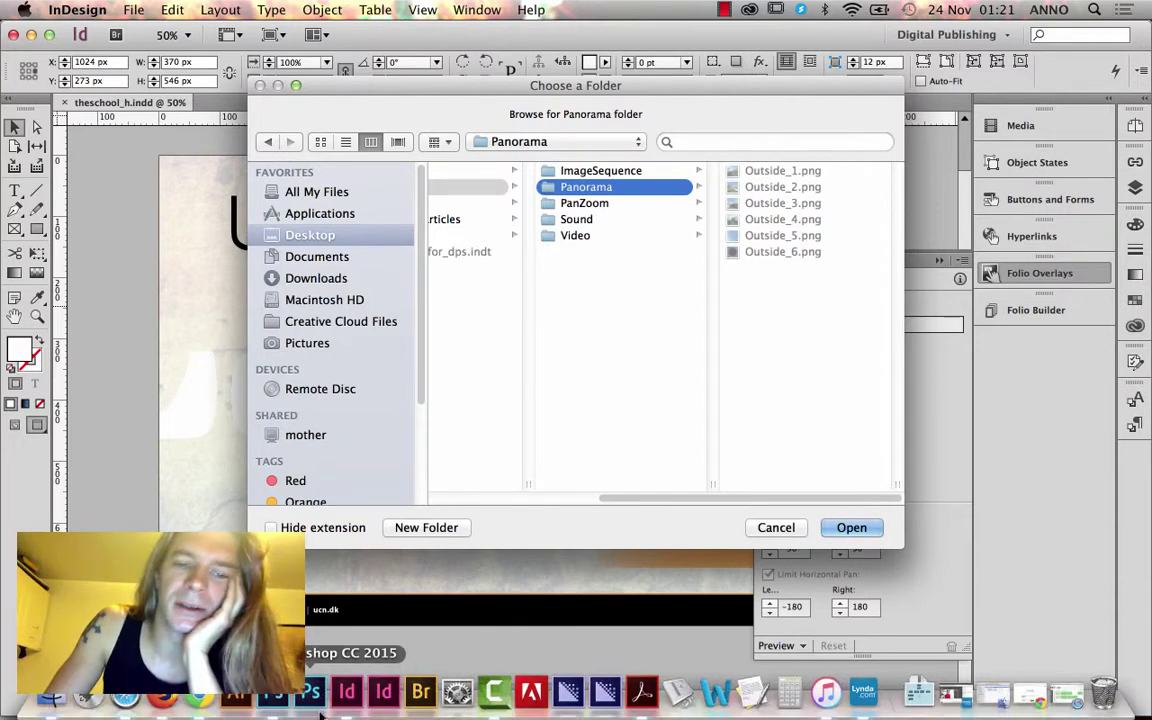
left_click(420, 690)
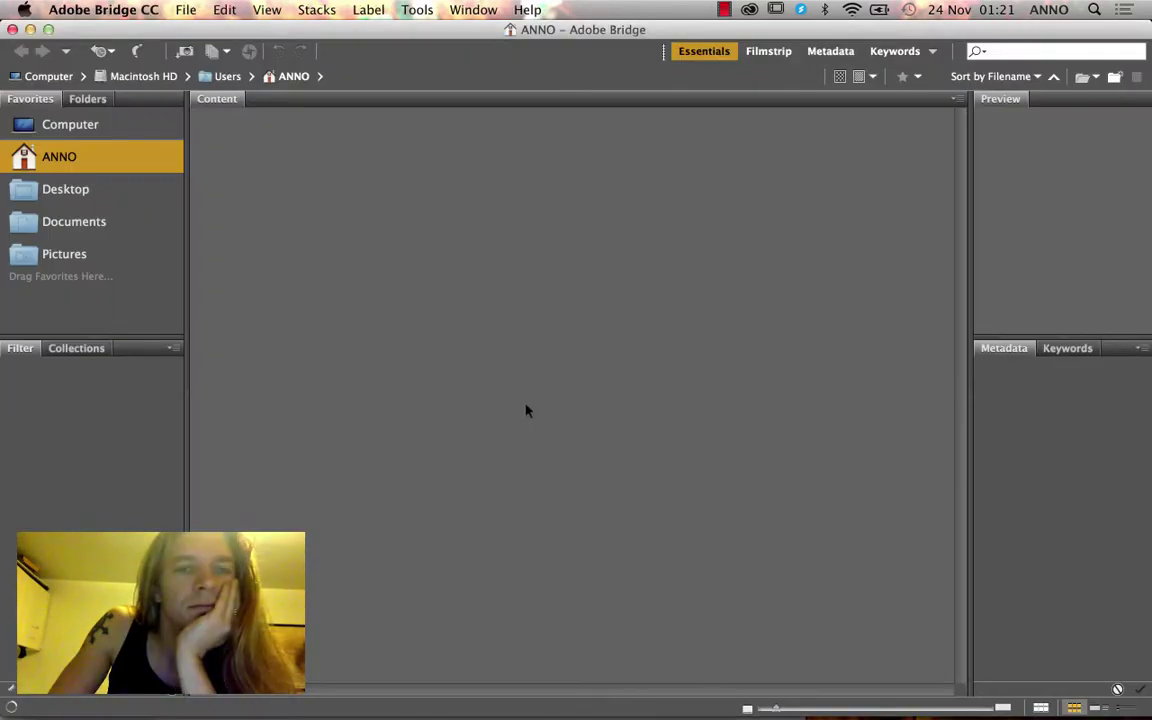
left_click(707, 285)
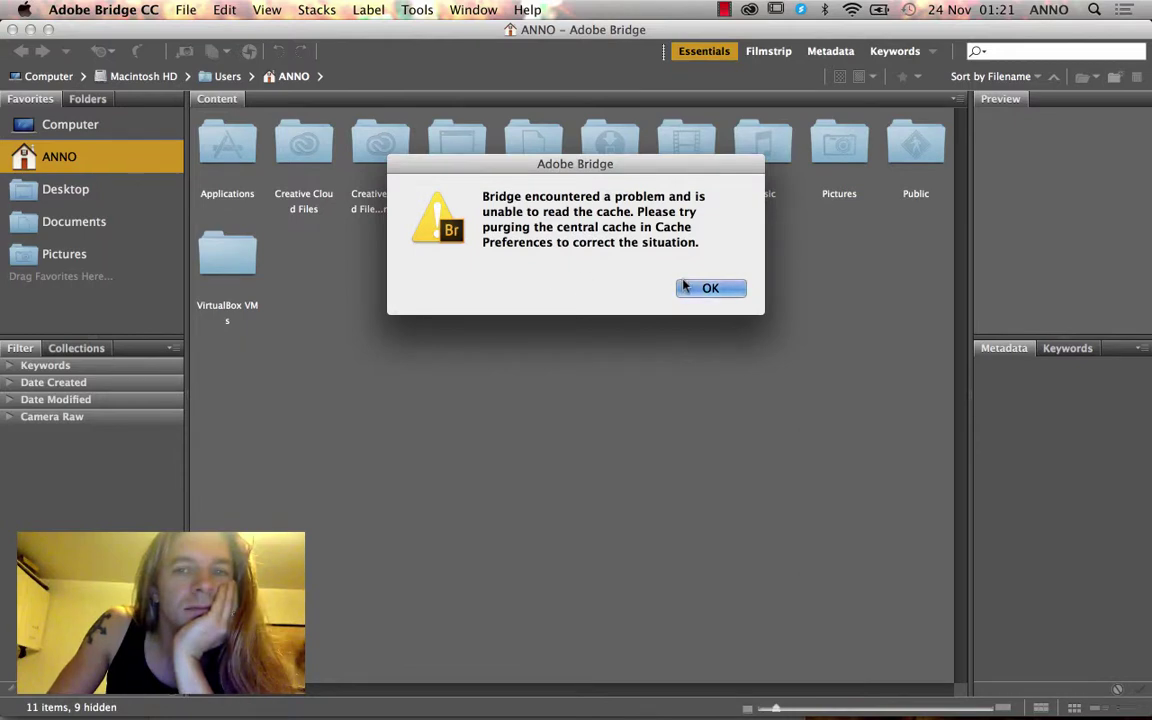
left_click(65, 189)
double_click(380, 180)
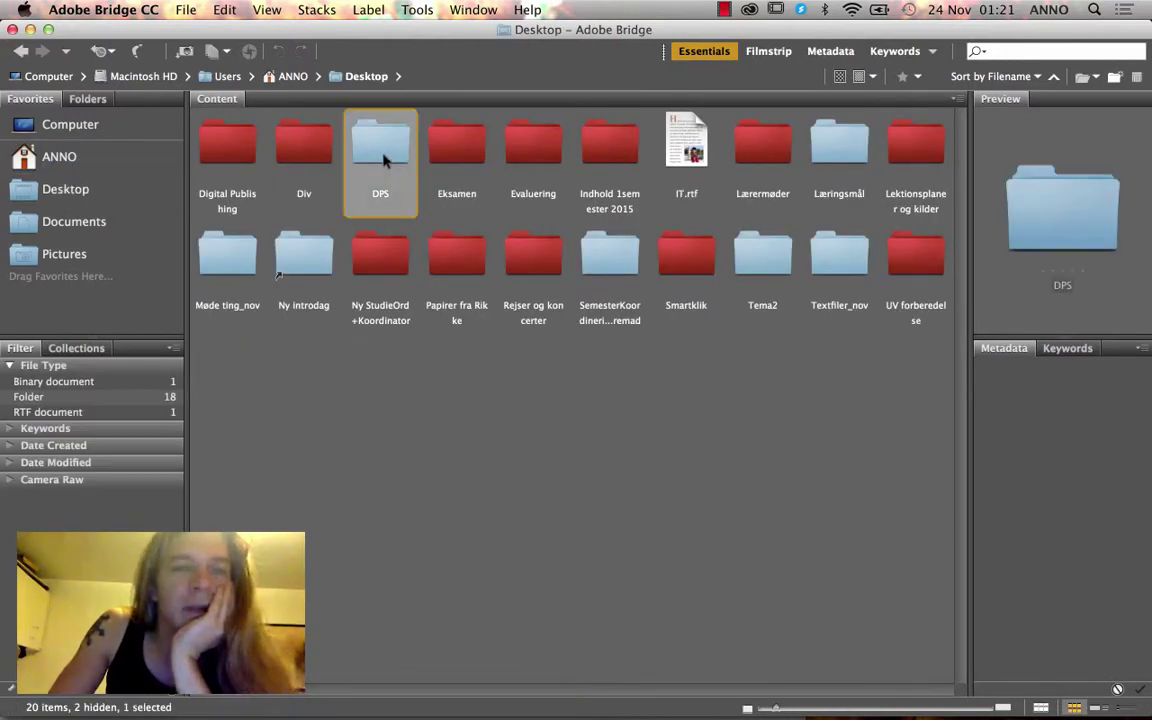
double_click(300, 148)
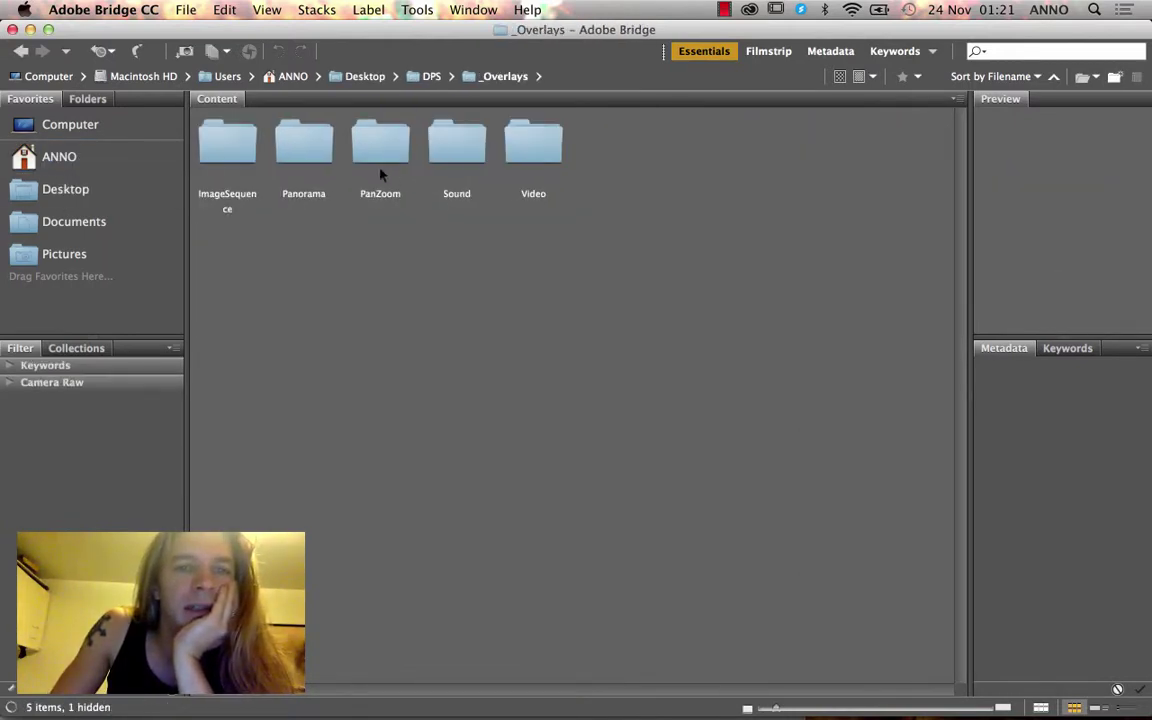
double_click(295, 140)
Examine the six panorama images, Outside_1.png through Outside_6.png, one after another in full-screen preview
left_click(227, 140)
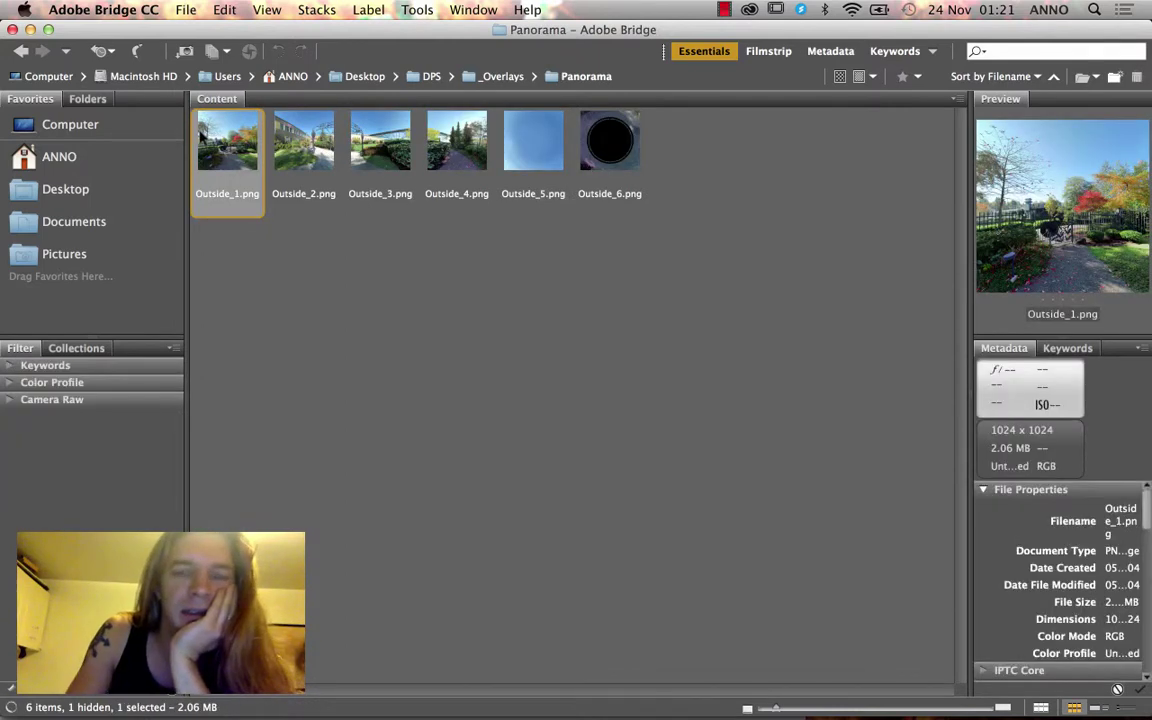
key("space")
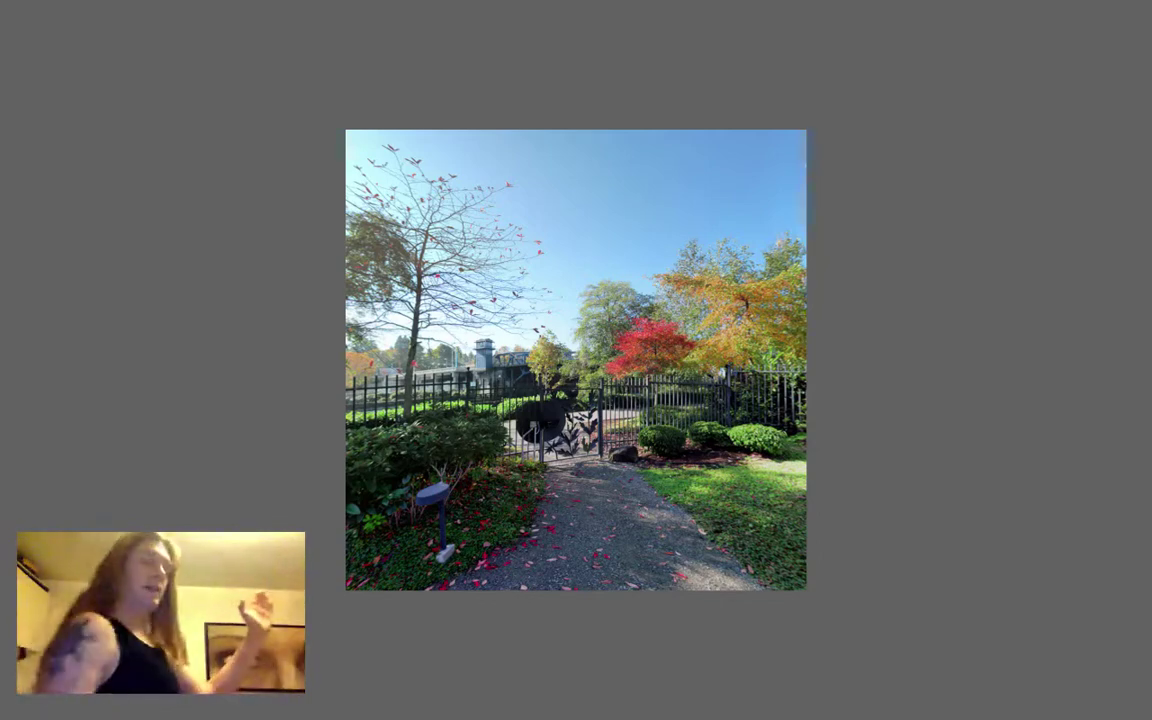
key("Right")
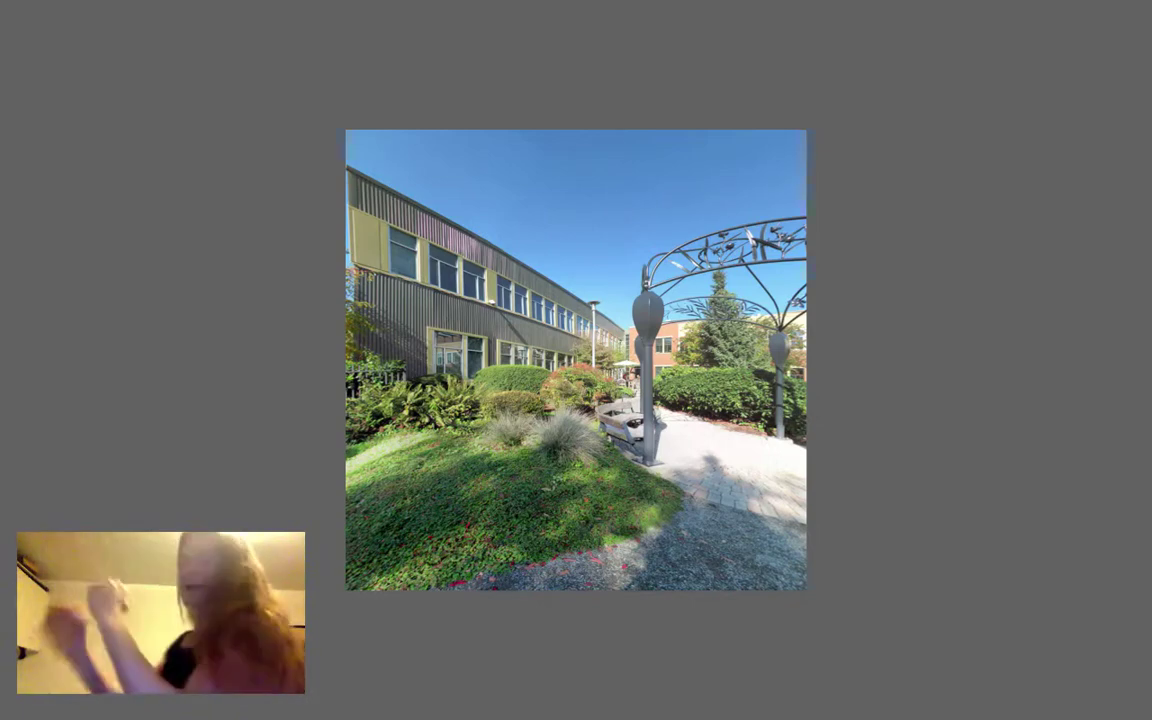
key("Right")
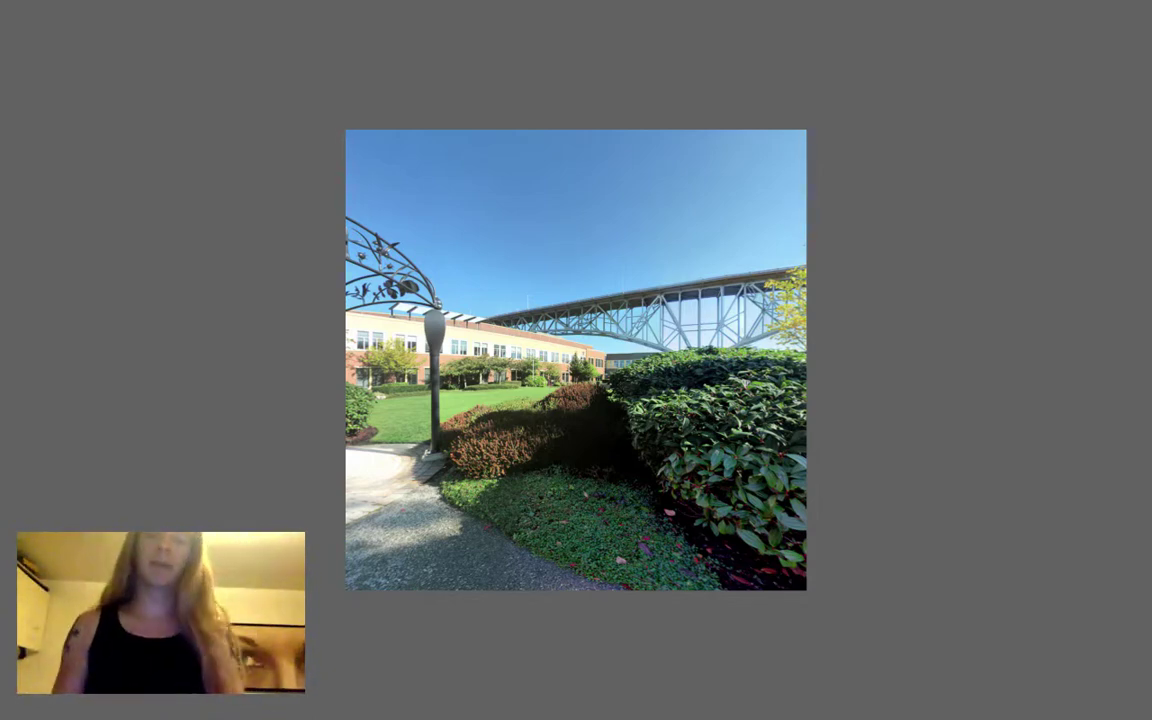
key("Right")
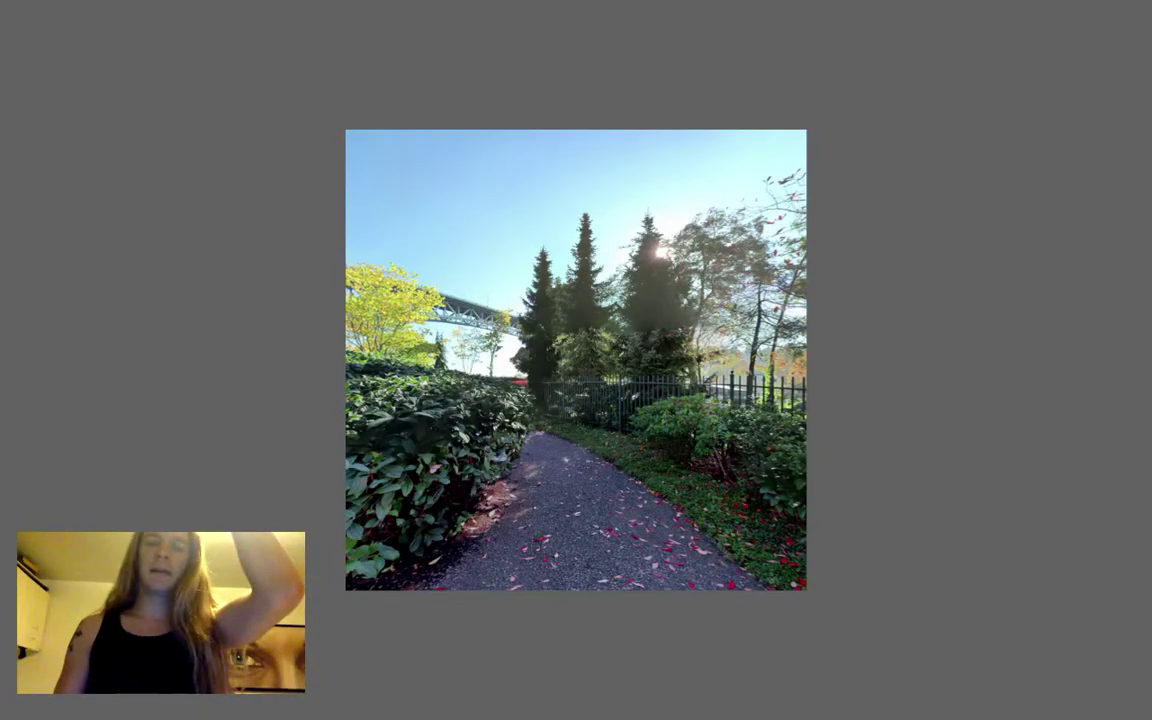
key("Right")
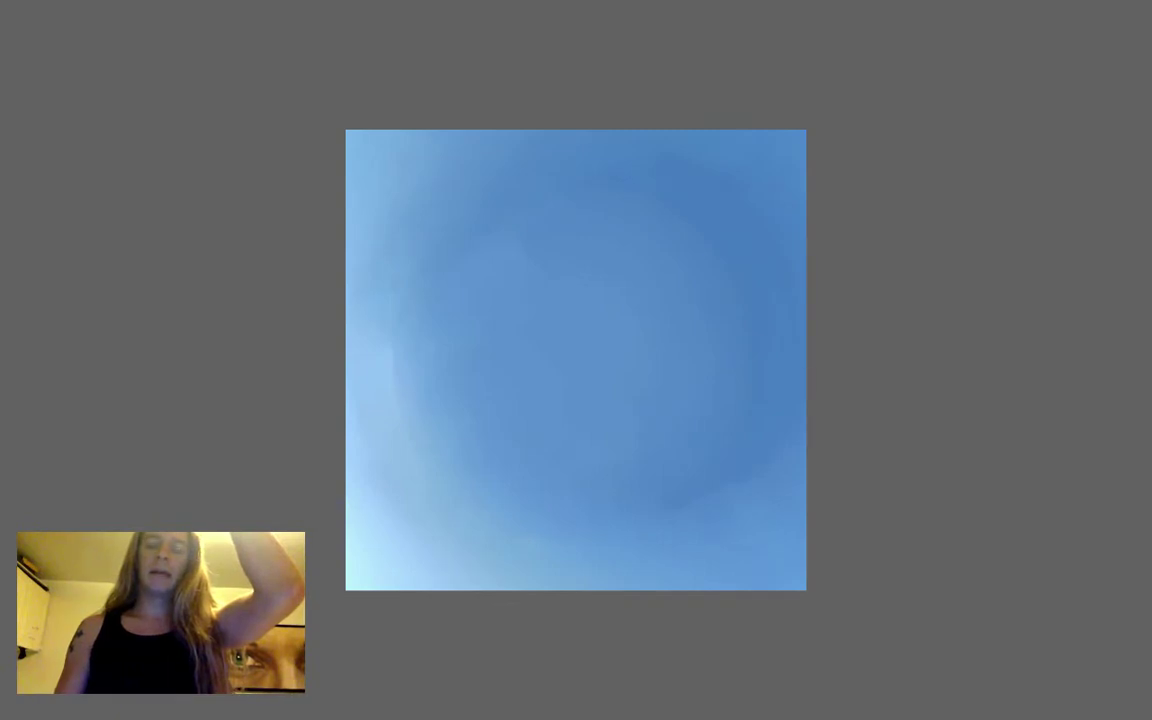
key("Right")
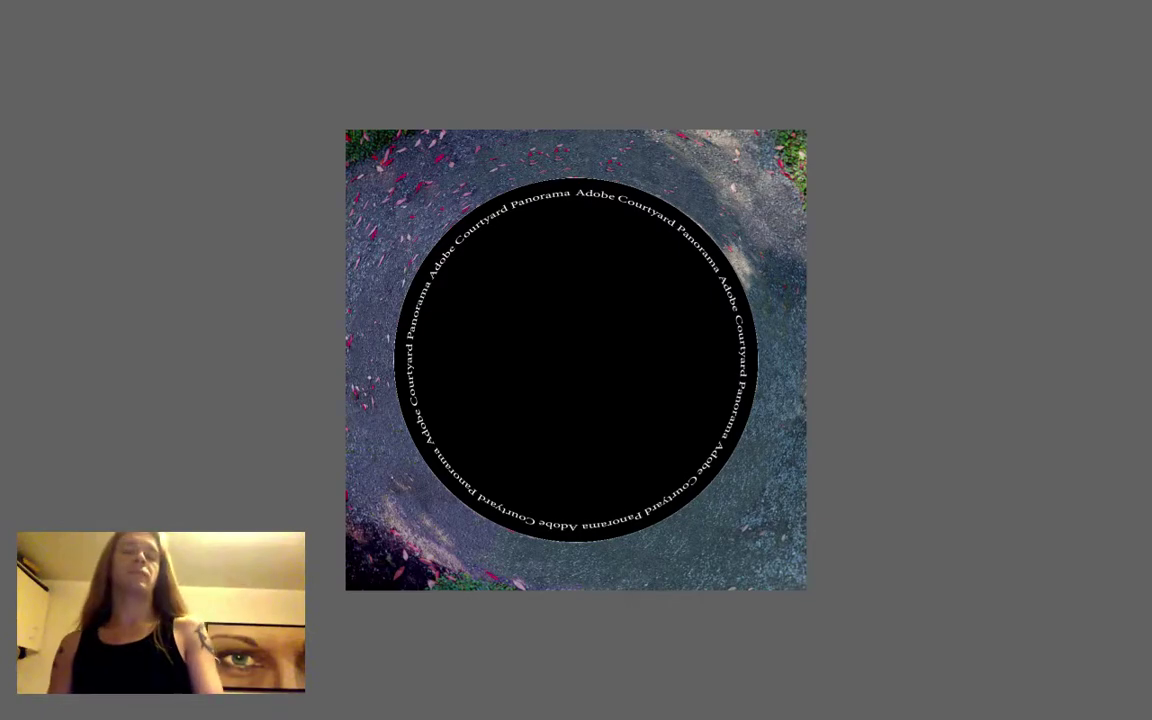
key("space")
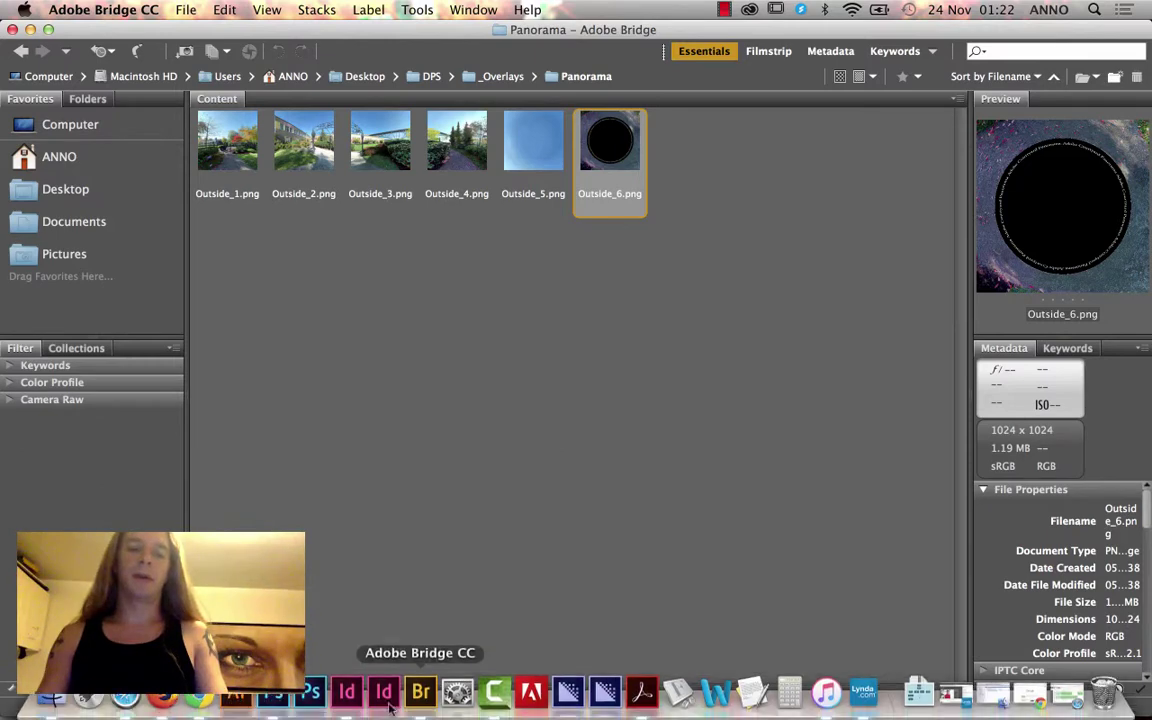
Switch to Adobe Photoshop and create a new blank grayscale document
left_click(311, 689)
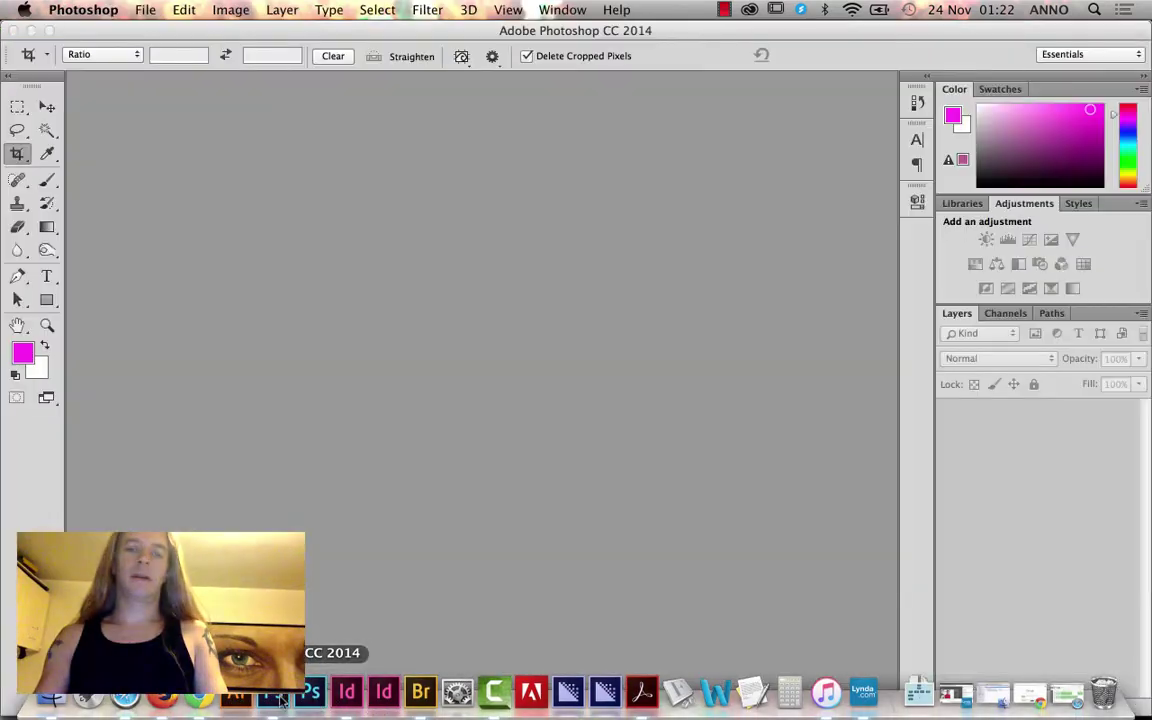
left_click(152, 9)
left_click(355, 30)
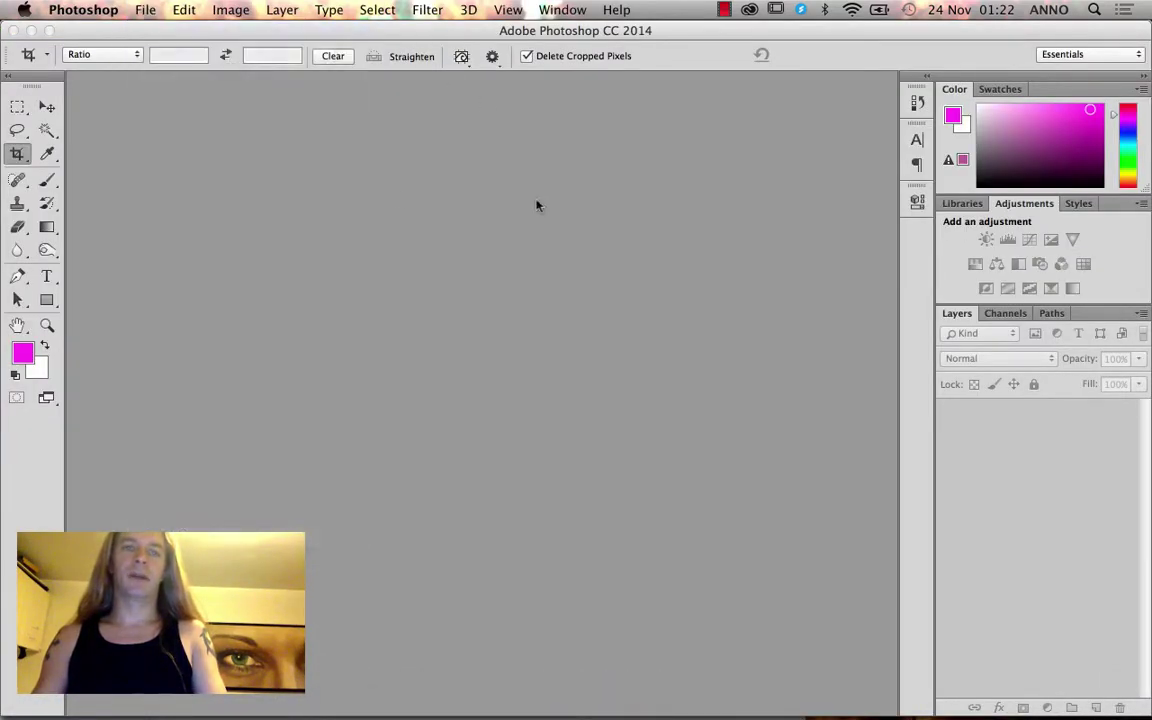
left_click(655, 179)
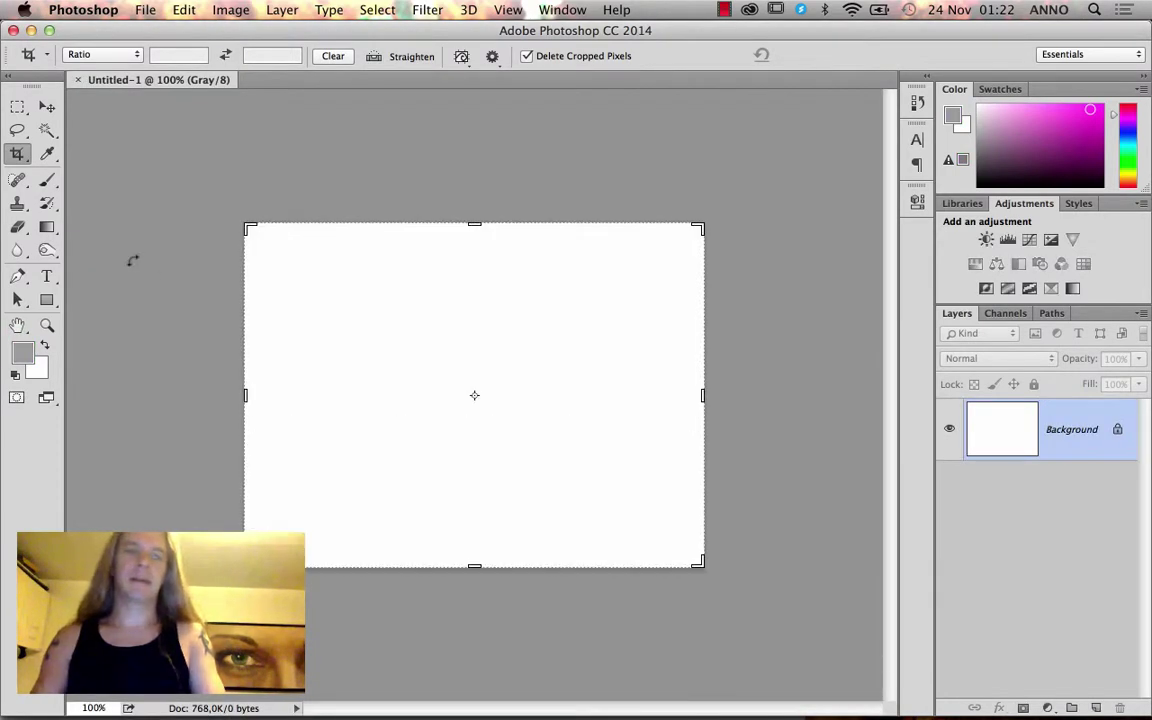
Set the foreground color to black with brightness 0% and paint a vertical test stroke with the Brush tool
left_click(47, 180)
left_click(22, 352)
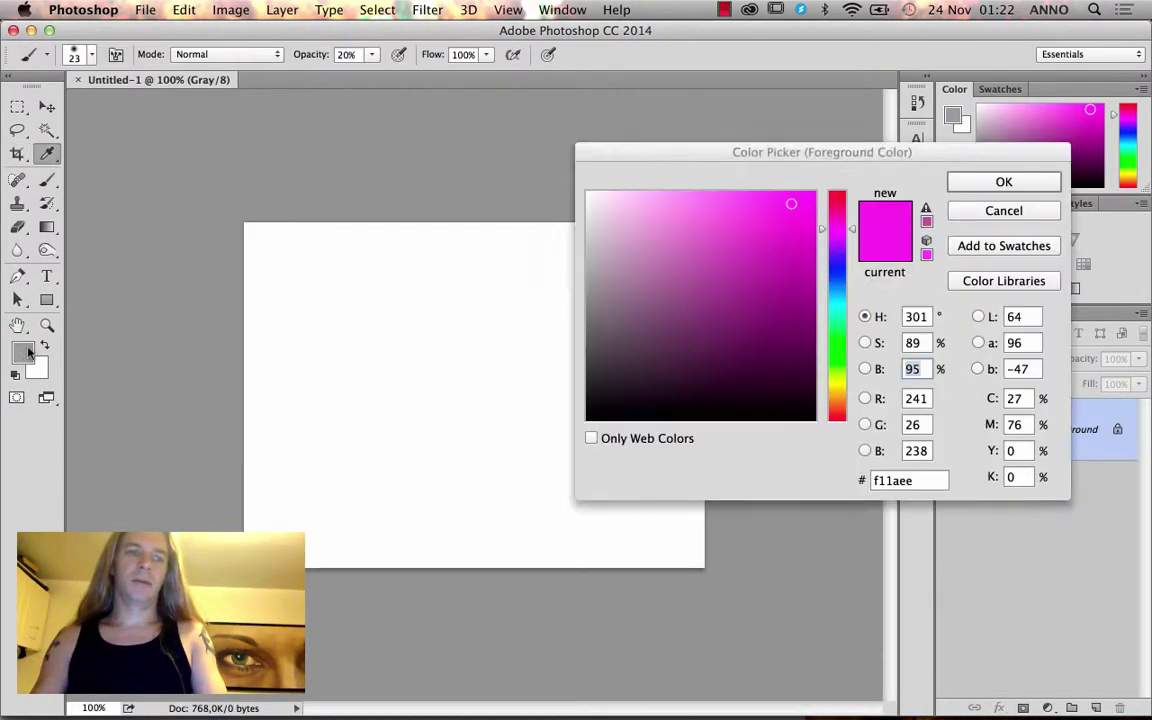
type("0")
left_click(960, 186)
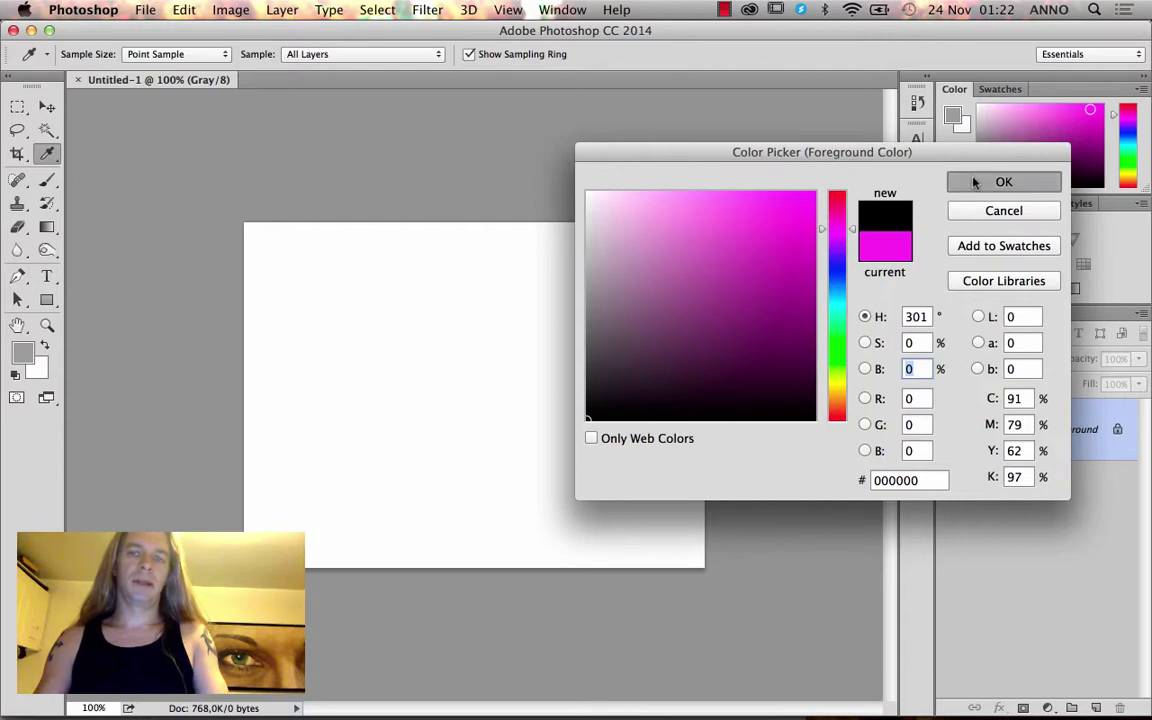
left_click_drag(350, 340, 349, 446)
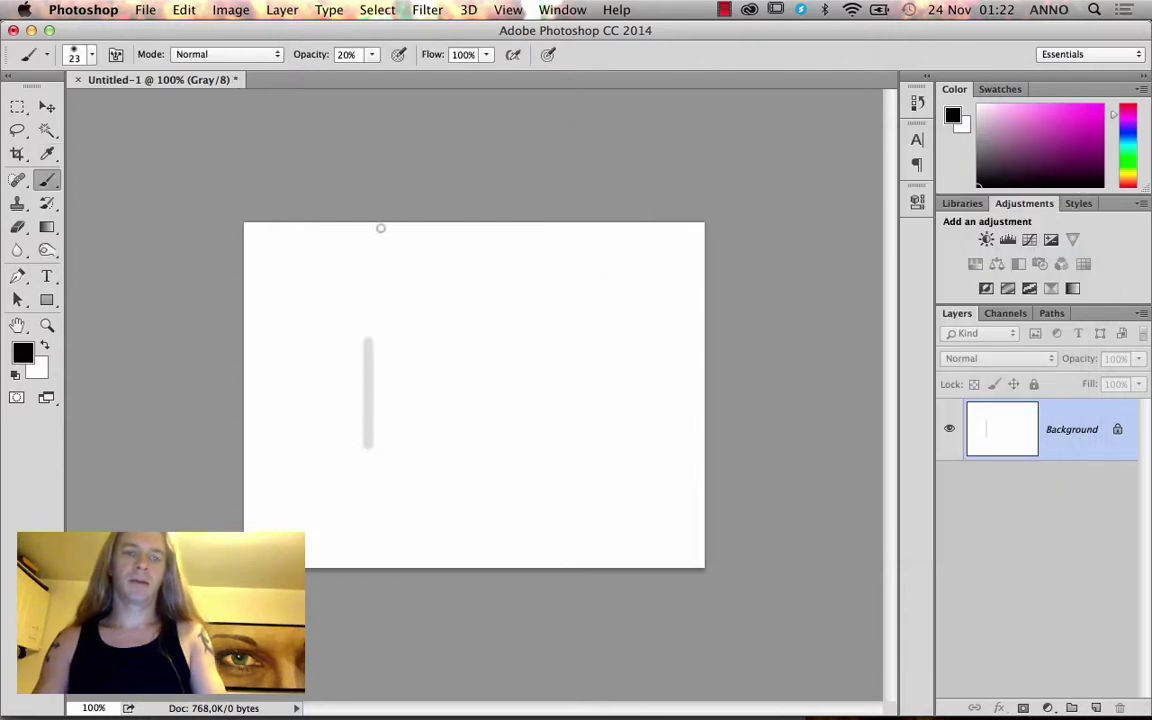
Set the brush opacity to 100% and paint the square front face of a cube, undoing misplaced strokes
left_click(372, 54)
left_click_drag(393, 77, 445, 75)
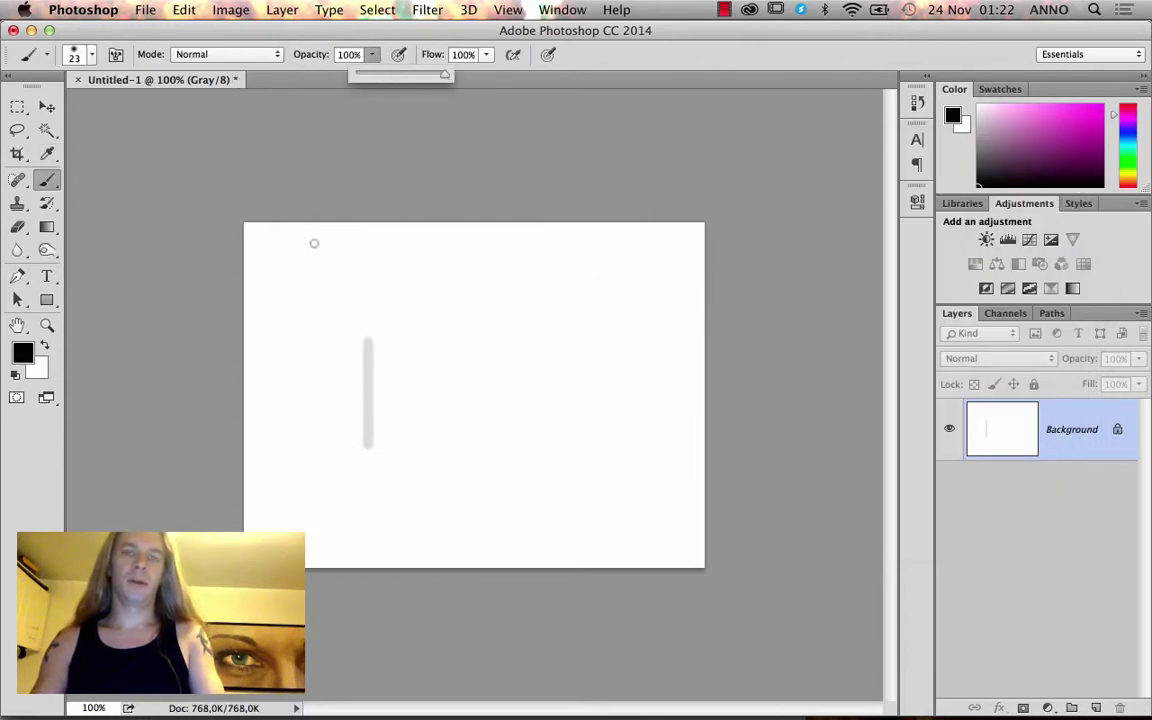
mouse_move(365, 336)
left_mouse_down()
mouse_move(367, 449)
mouse_move(469, 450)
mouse_move(424, 332)
mouse_move(448, 332)
left_mouse_up()
left_click(366, 334, "shift")
key("super+alt+z")
key("super+alt+z")
mouse_move(365, 335)
left_mouse_down()
mouse_move(468, 337)
mouse_move(472, 450)
left_mouse_up()
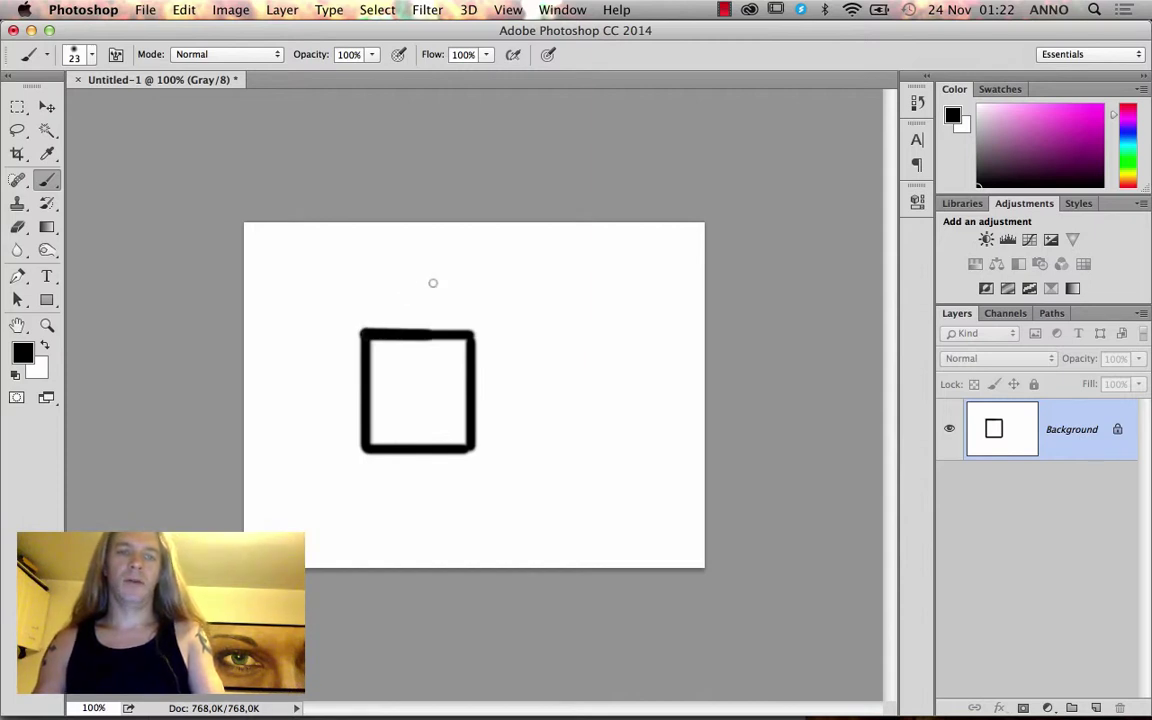
Paint the cube's receding edges and its rear top and side edges to complete the visible outline
left_click_drag(437, 272, 364, 329)
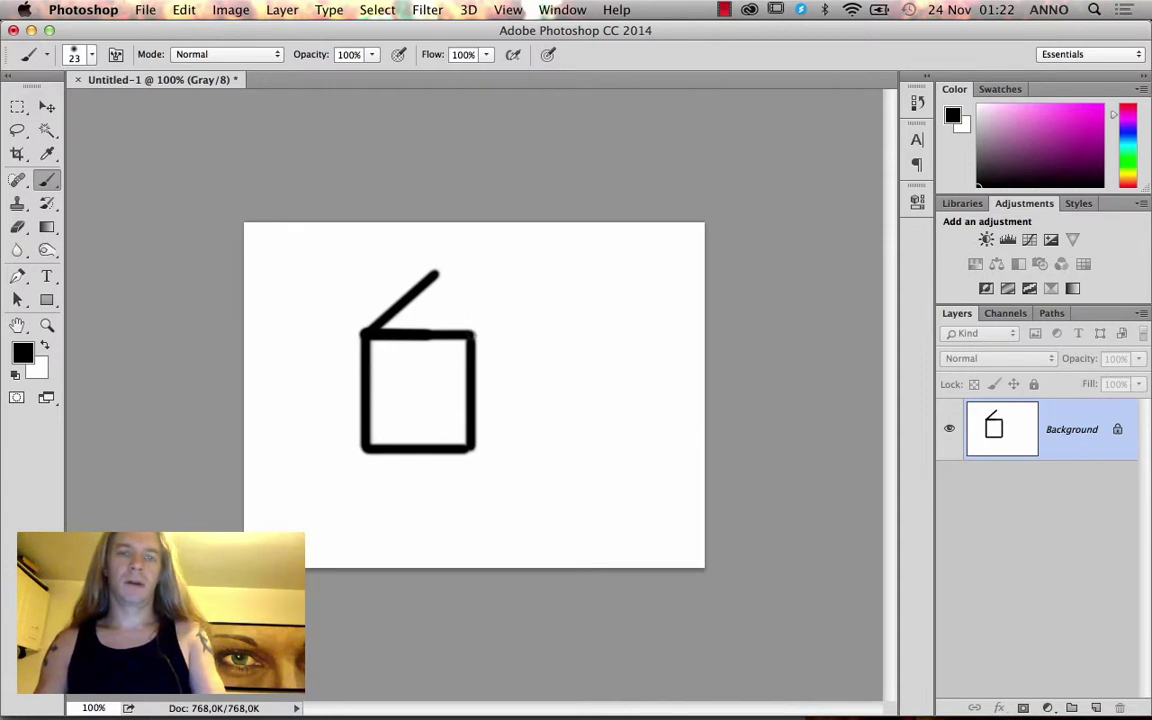
left_click_drag(546, 274, 470, 331)
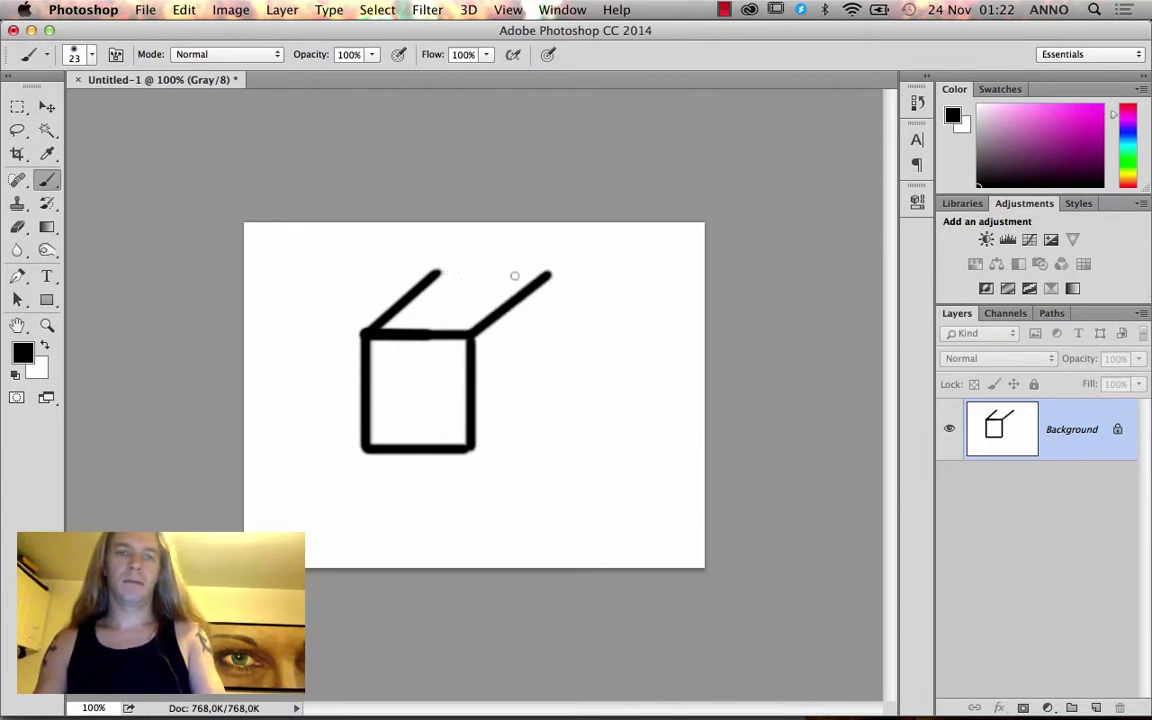
mouse_move(437, 271)
left_mouse_down()
mouse_move(549, 271)
mouse_move(552, 405)
mouse_move(471, 448)
left_mouse_up()
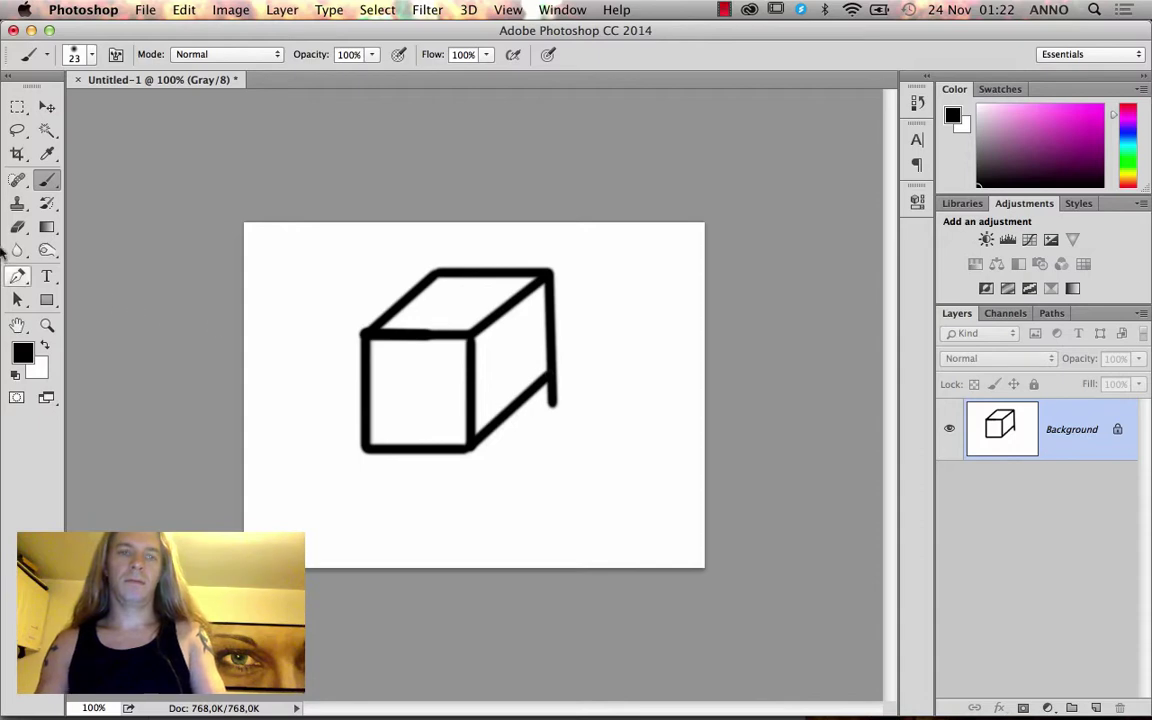
Erase the overshooting end of the cube's rear vertical edge with the Eraser at 100% opacity
left_click(17, 227)
left_click(301, 54)
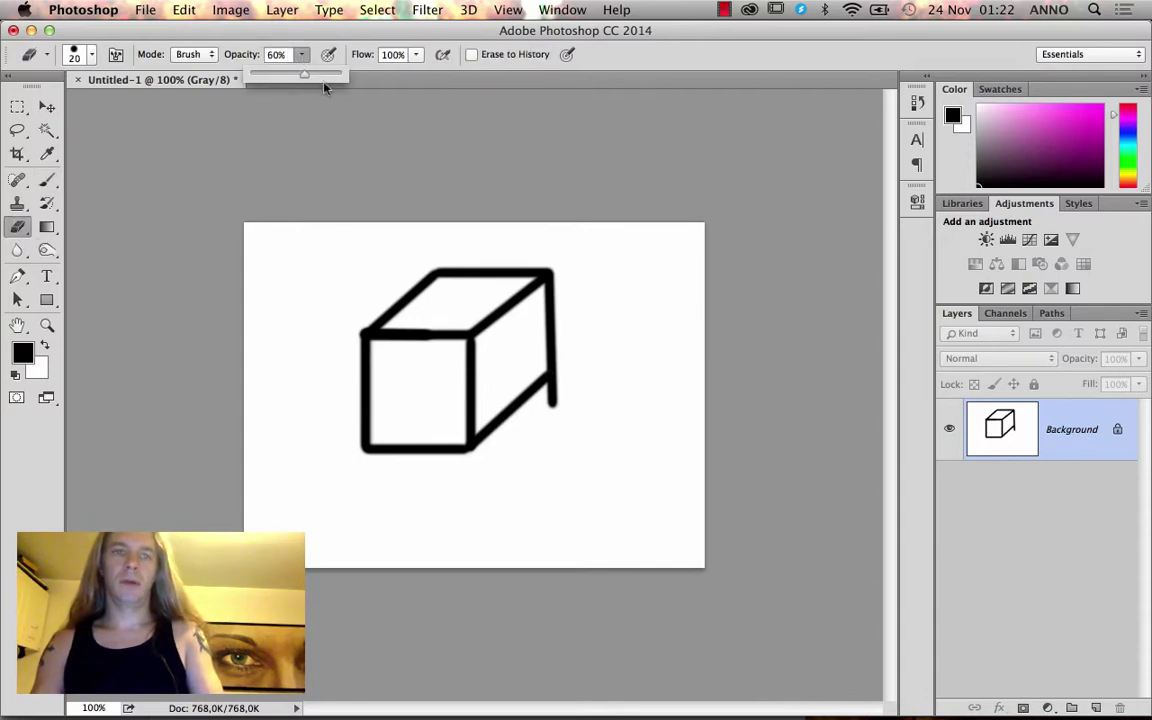
left_click_drag(298, 76, 378, 70)
left_click(557, 401)
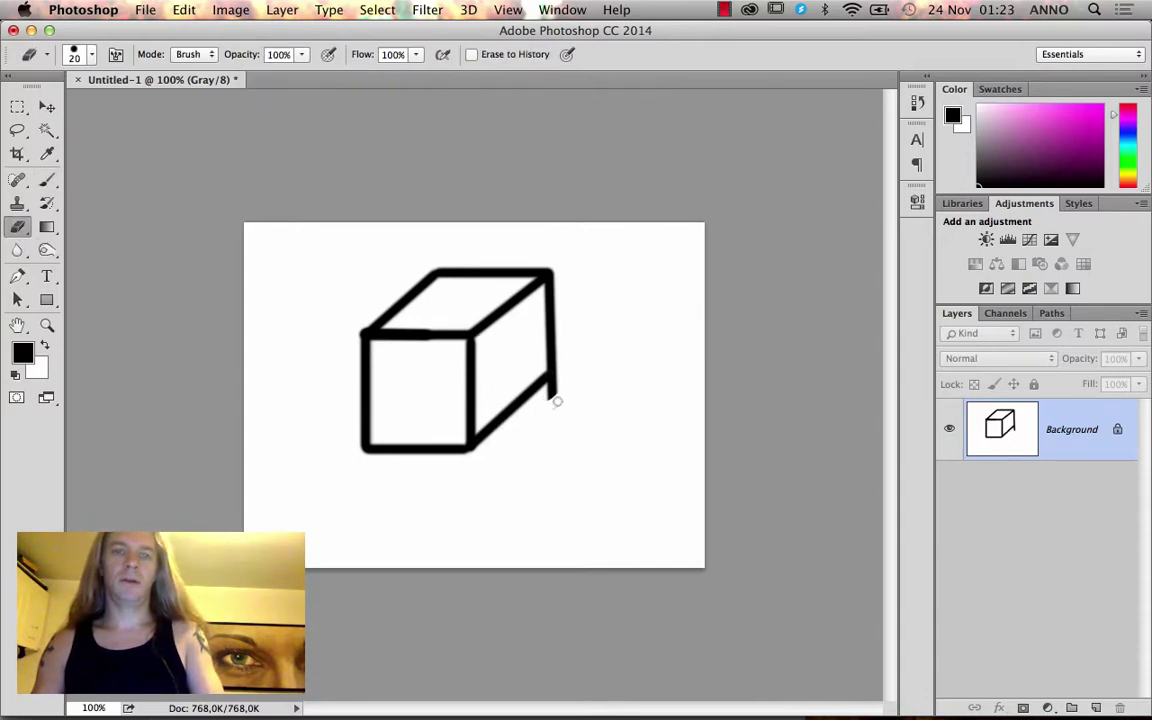
left_click_drag(564, 406, 547, 401)
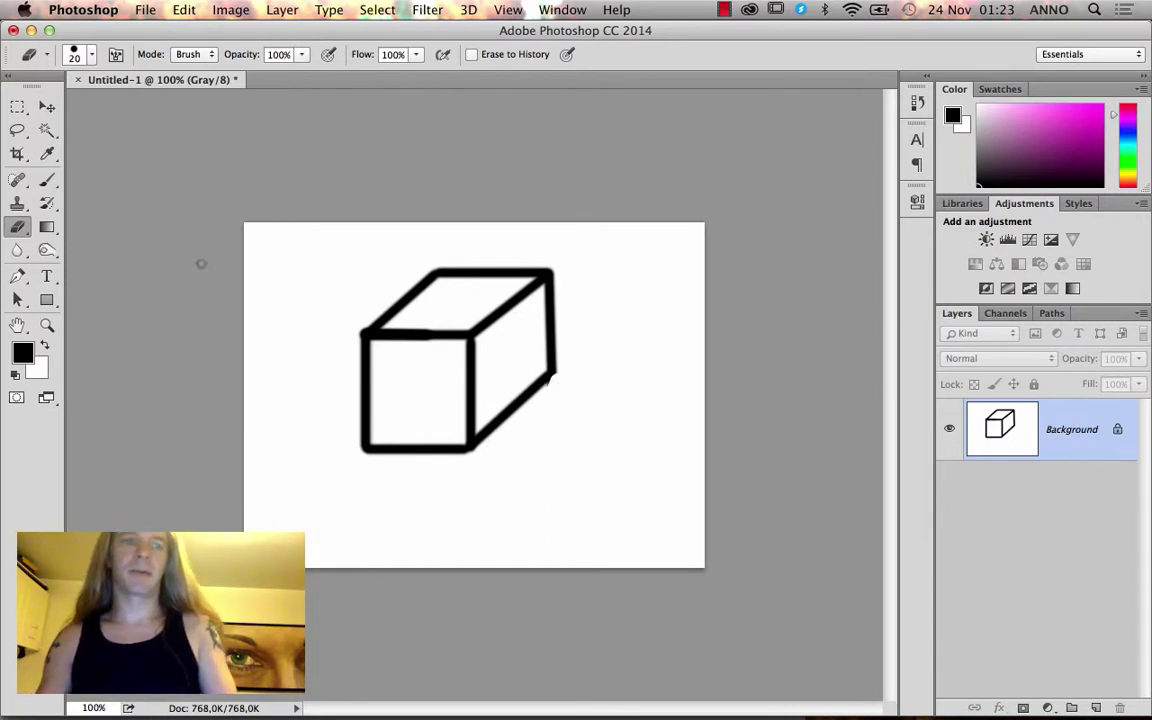
Paint the cube's three hidden edges with the Brush, meeting at its rear bottom corner
left_click(47, 180)
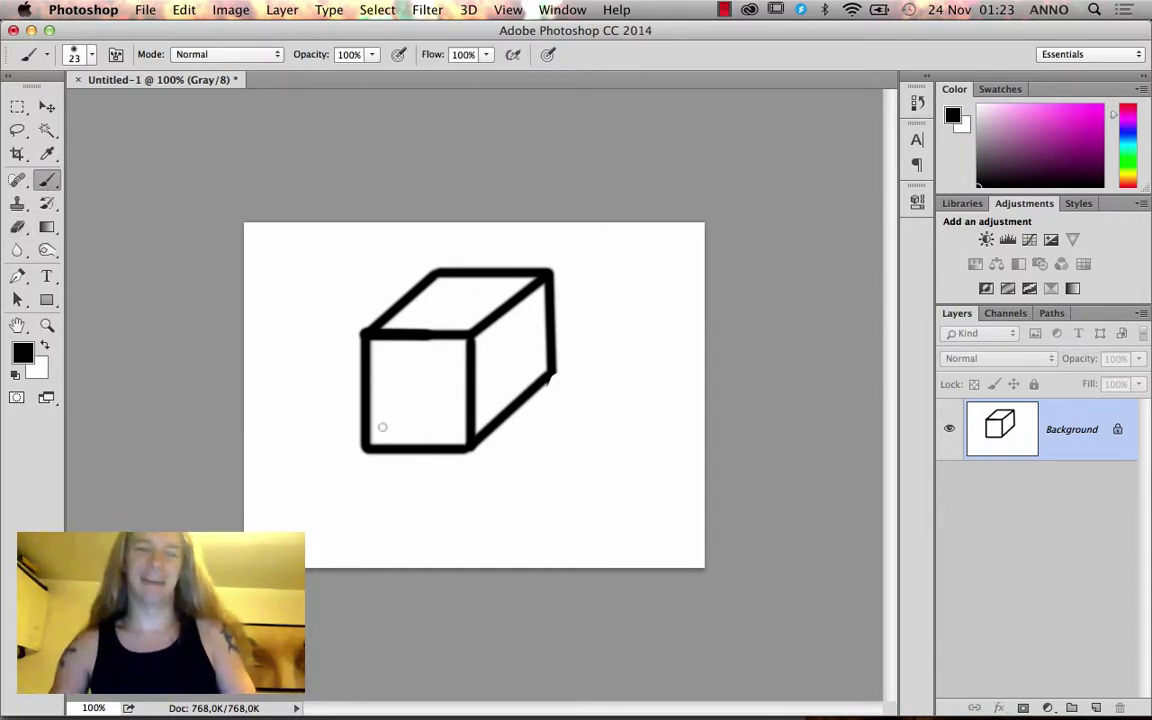
left_click_drag(366, 446, 440, 382)
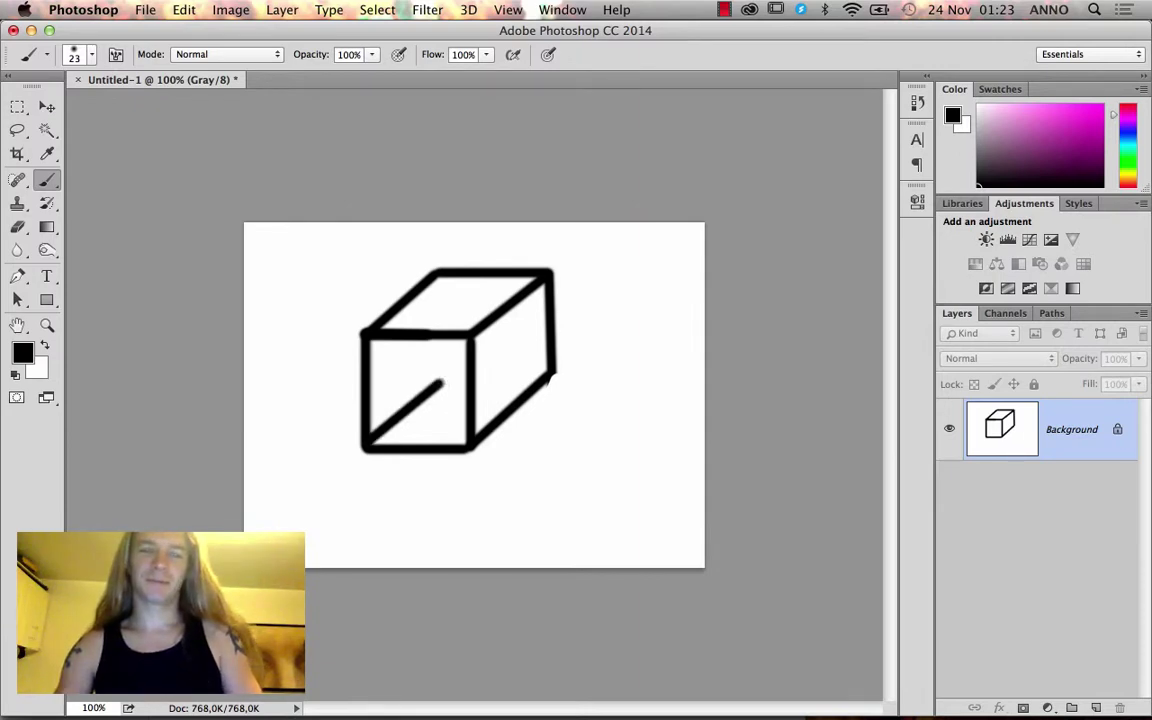
left_click(552, 374, "shift")
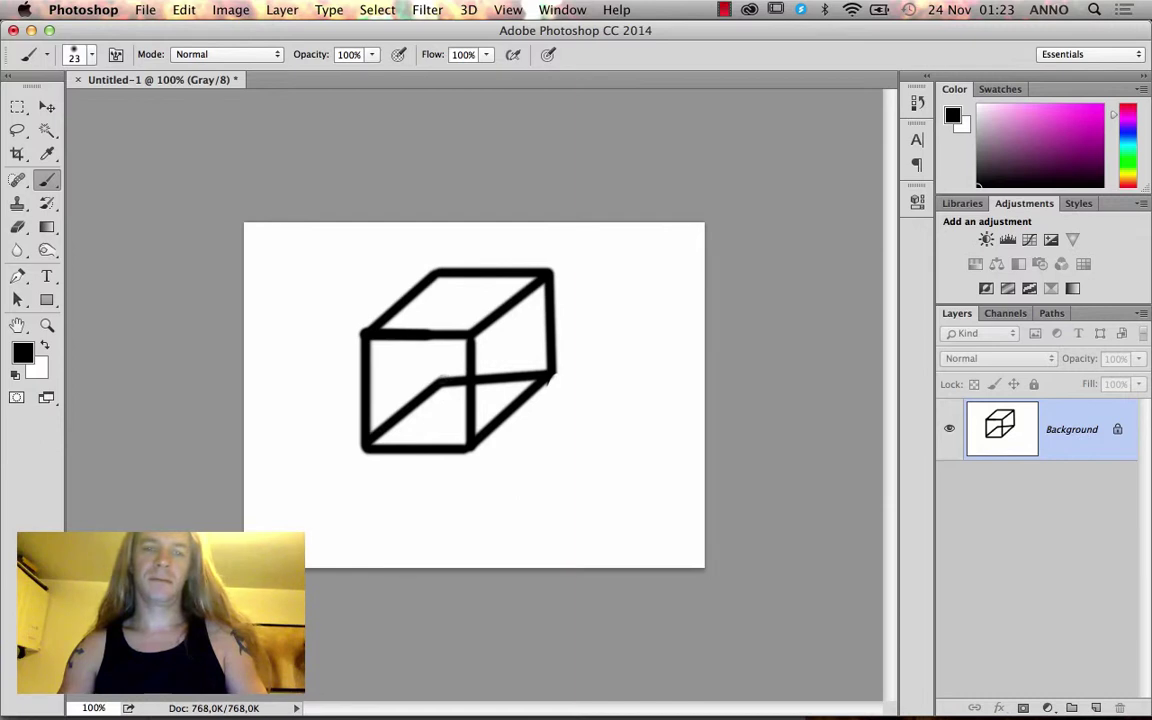
left_click(442, 277)
left_click(440, 380, "shift")
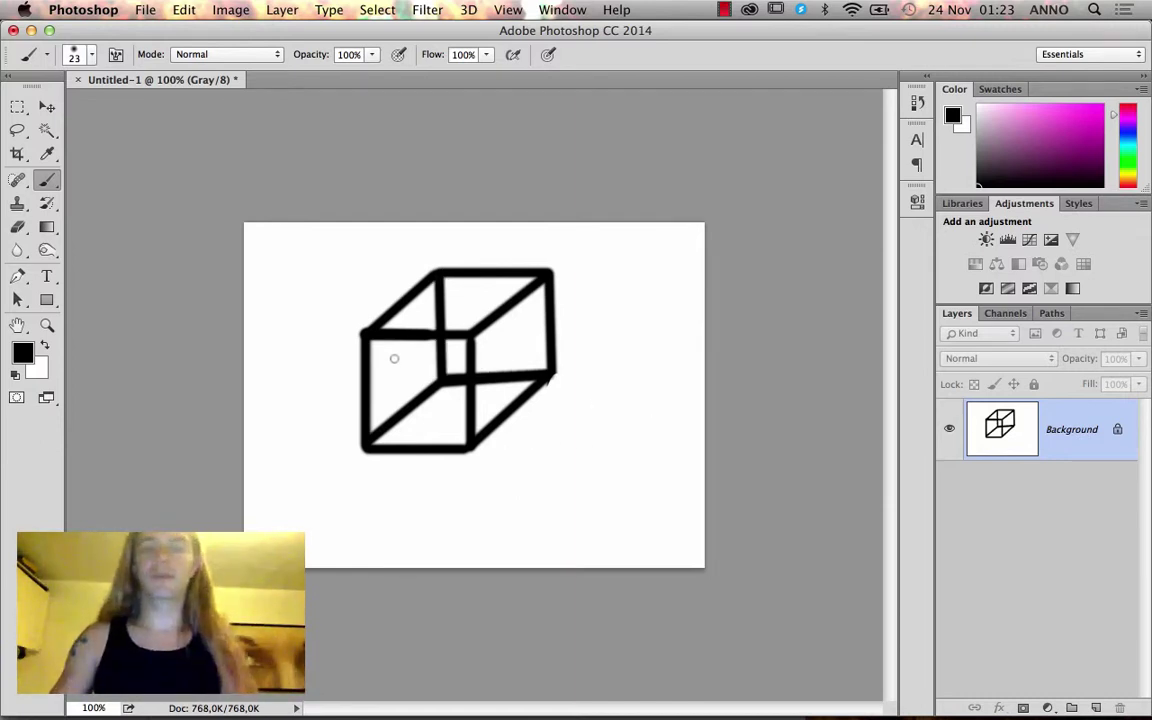
Paint rough hatching strokes across the cube's side, bottom, rear and top faces to mark them as image surfaces
left_click_drag(394, 354, 395, 377)
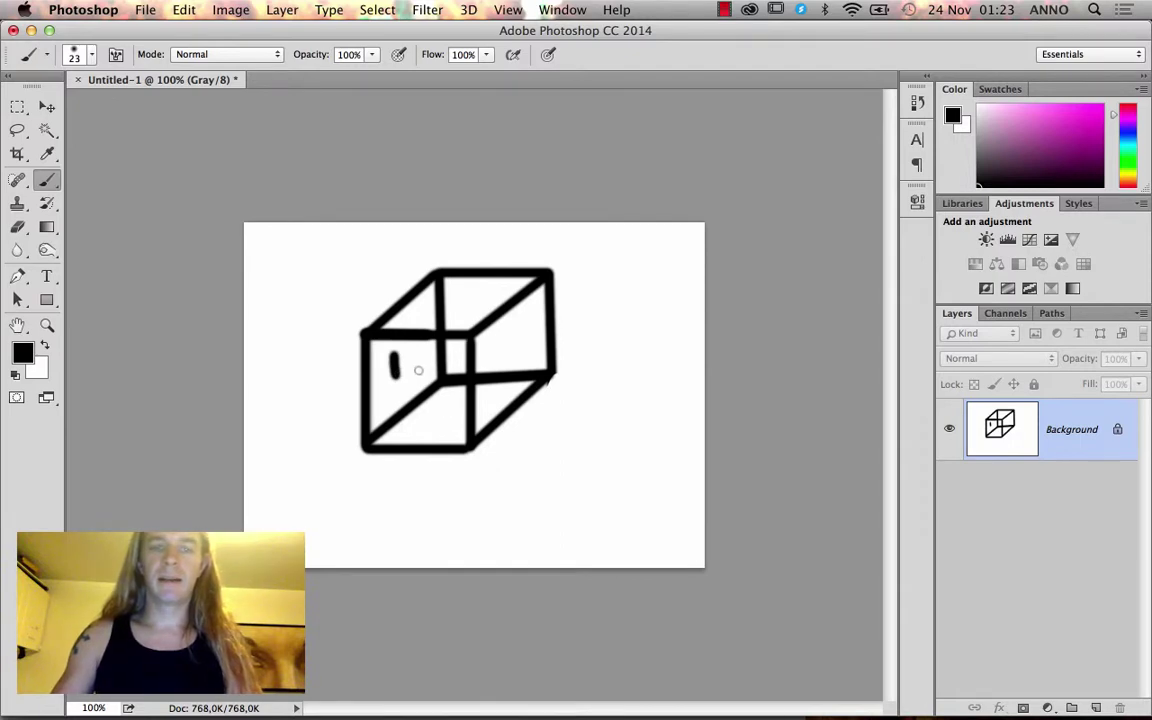
left_click_drag(350, 325, 385, 352)
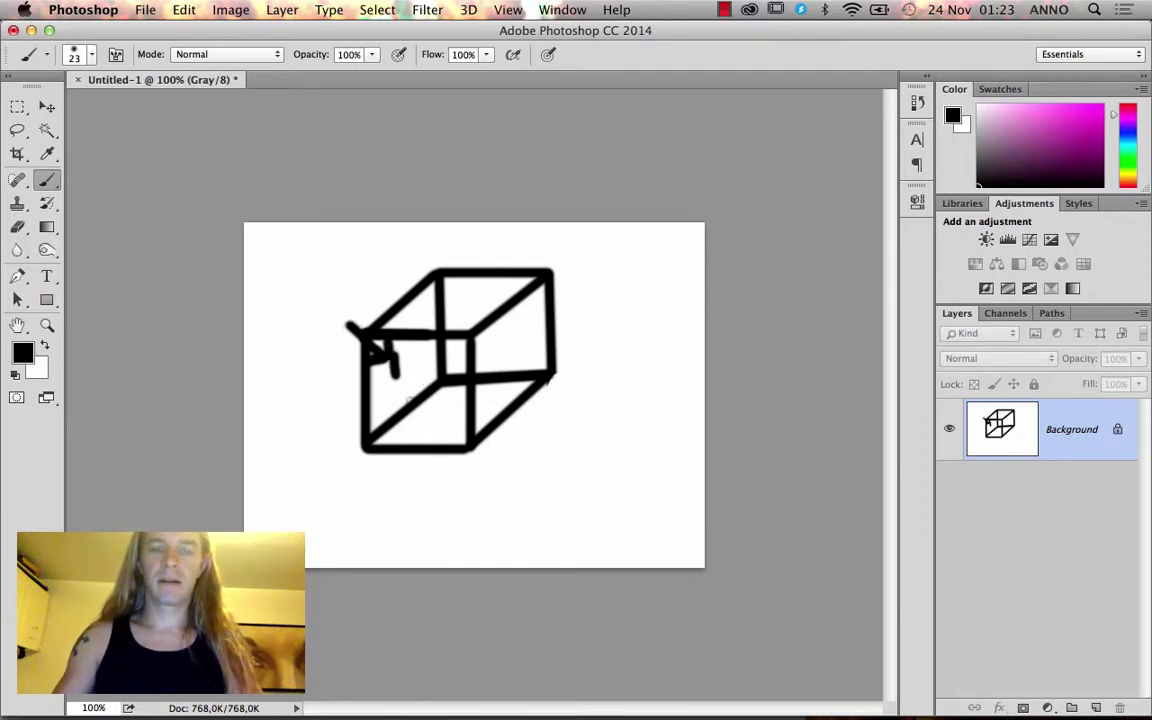
mouse_move(367, 442)
left_mouse_down()
mouse_move(450, 323)
mouse_move(437, 447)
left_mouse_up()
left_click_drag(428, 365, 400, 443)
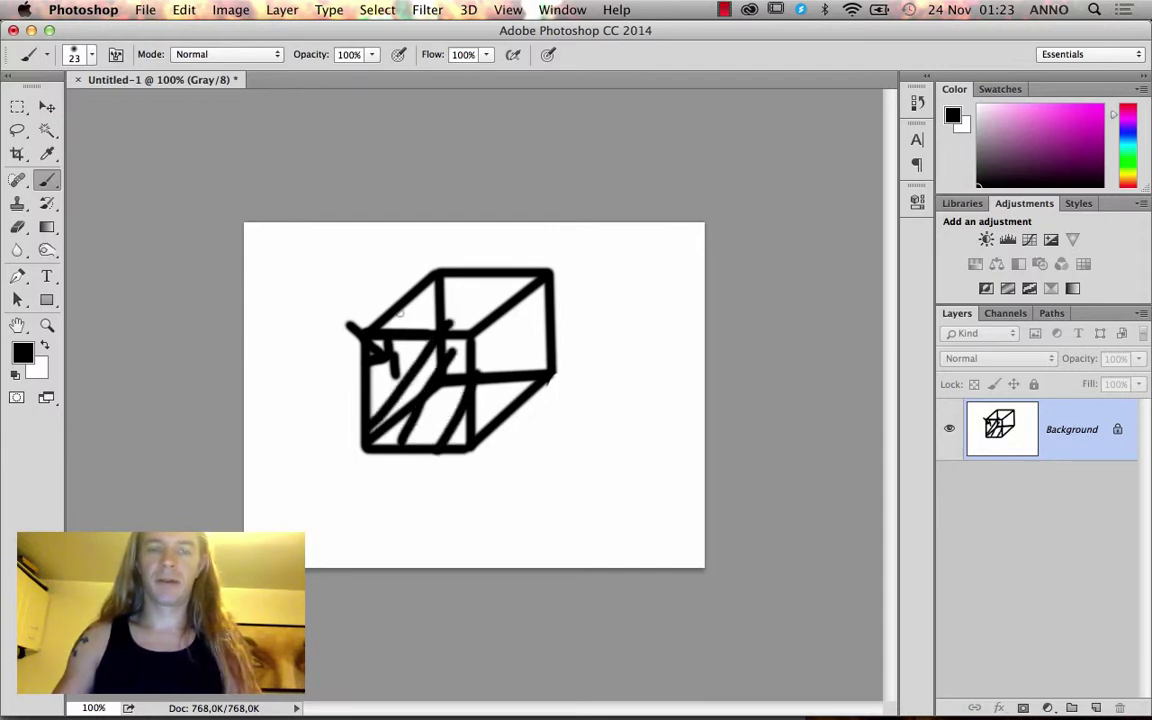
mouse_move(398, 323)
left_mouse_down()
mouse_move(412, 308)
mouse_move(426, 323)
left_mouse_up()
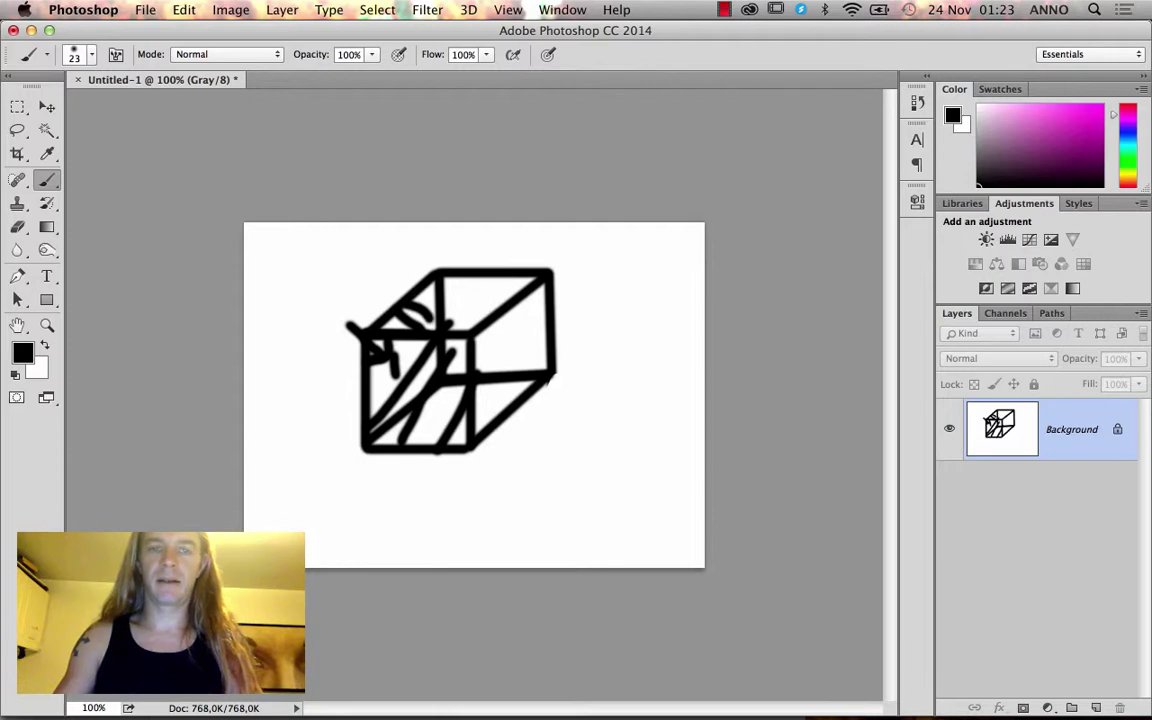
left_click_drag(497, 300, 553, 348)
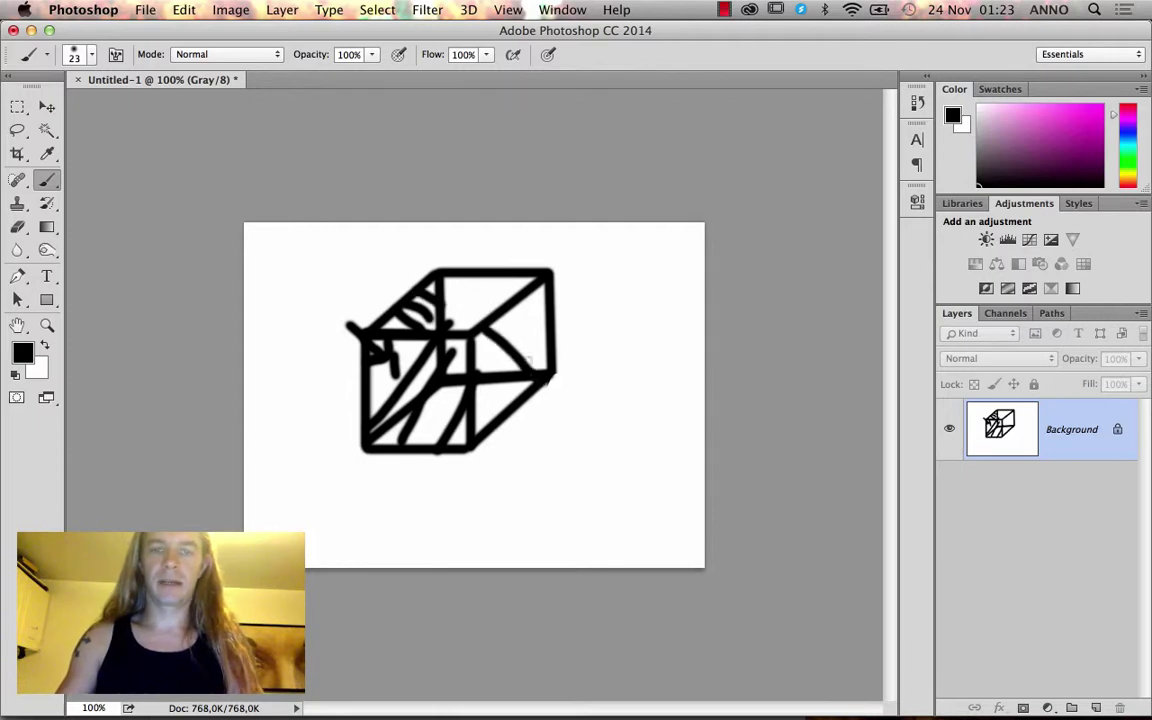
left_click_drag(478, 318, 540, 368)
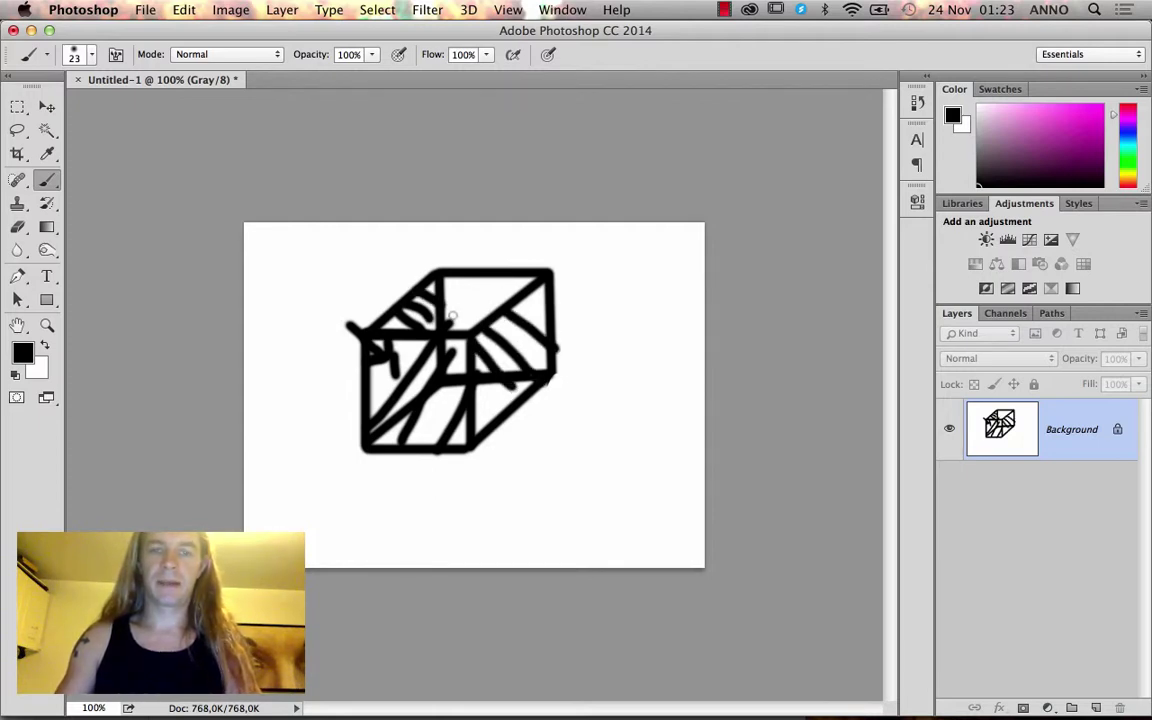
left_click_drag(460, 276, 463, 326)
mouse_move(487, 276)
left_mouse_down()
mouse_move(489, 324)
mouse_move(514, 305)
left_mouse_up()
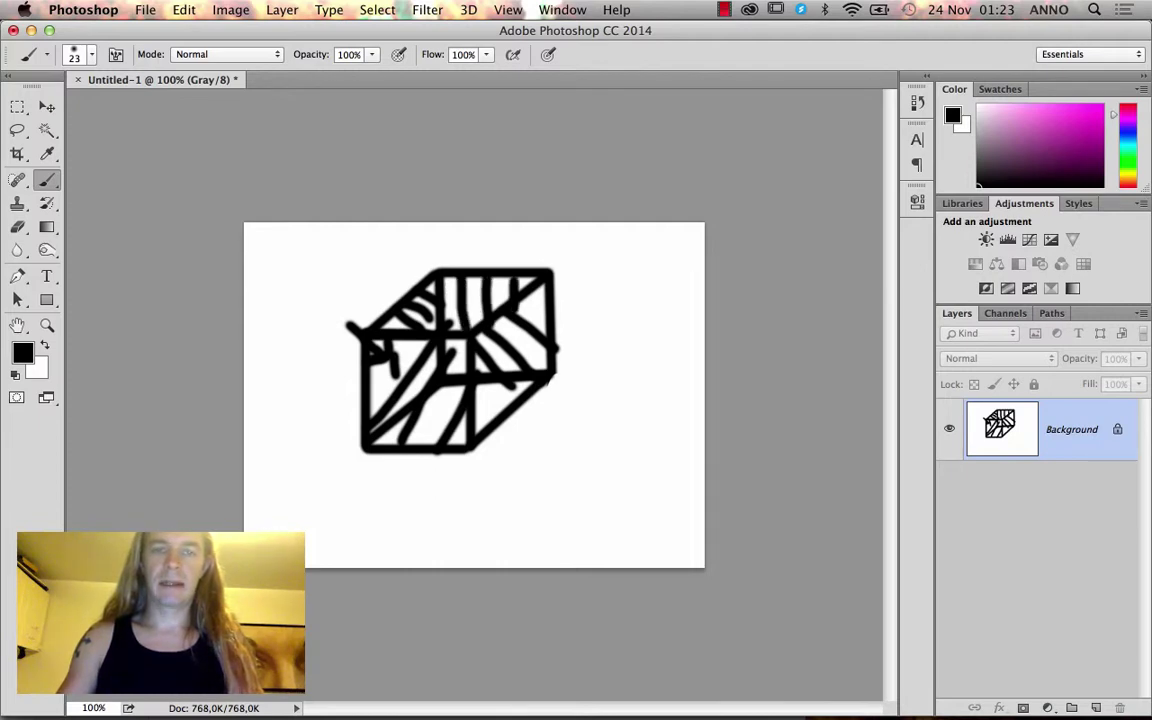
left_click_drag(405, 325, 445, 290)
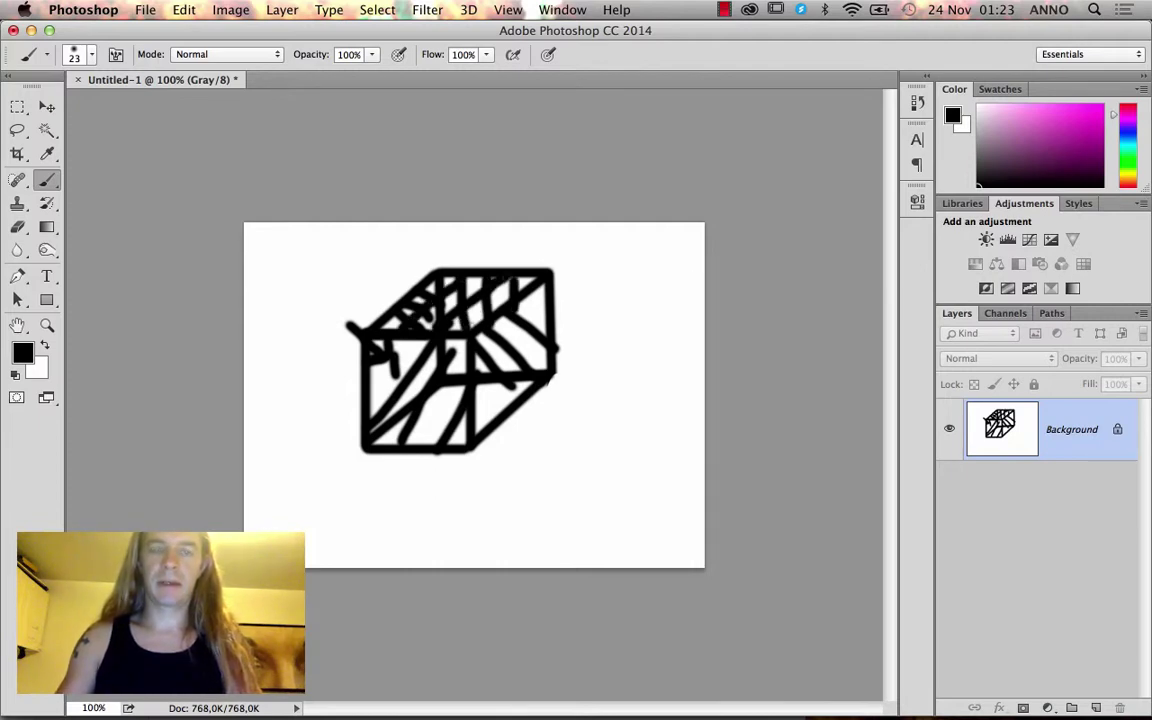
left_click_drag(532, 264, 496, 300)
left_click_drag(365, 400, 418, 346)
mouse_move(410, 440)
left_mouse_down()
mouse_move(460, 385)
mouse_move(470, 344)
left_mouse_up()
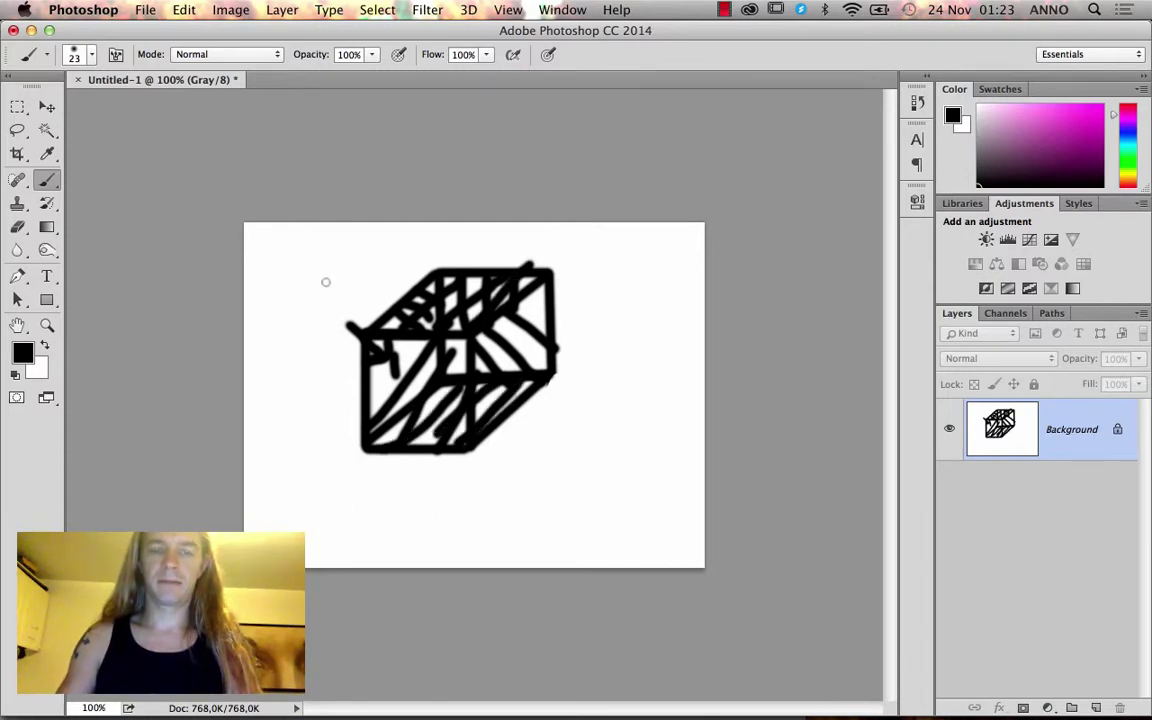
Close the cube sketch without saving, switch back to InDesign and choose the Panorama folder as the overlay's image source
left_click(78, 79)
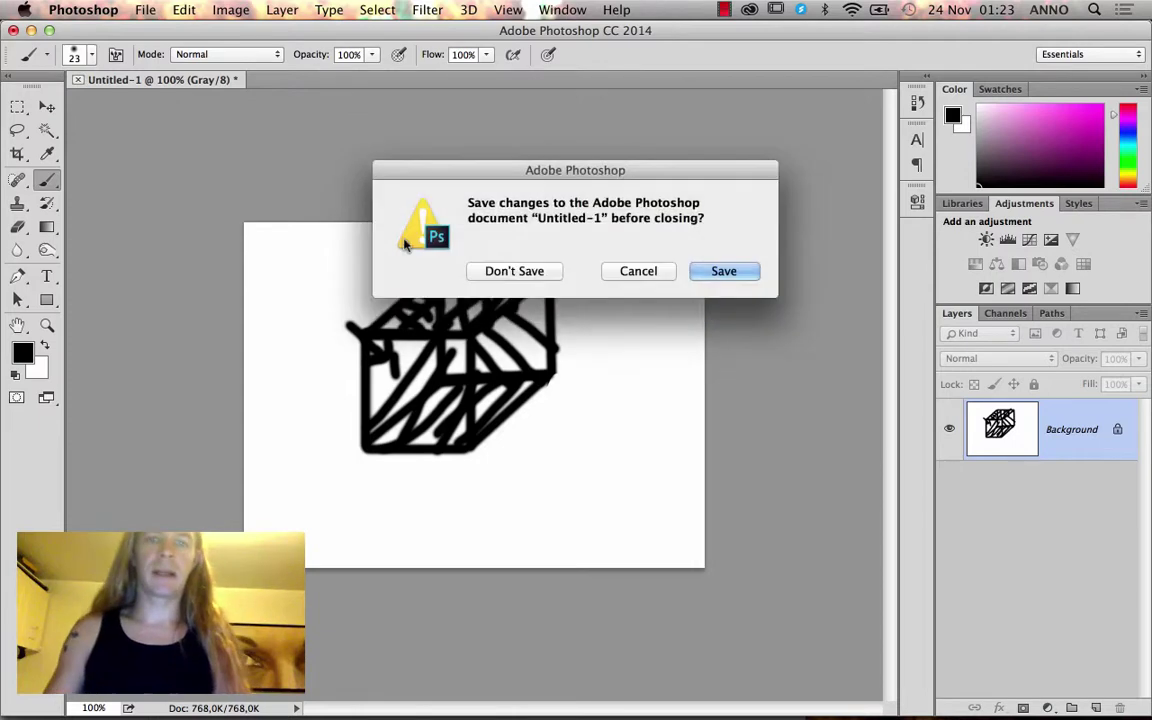
left_click(520, 269)
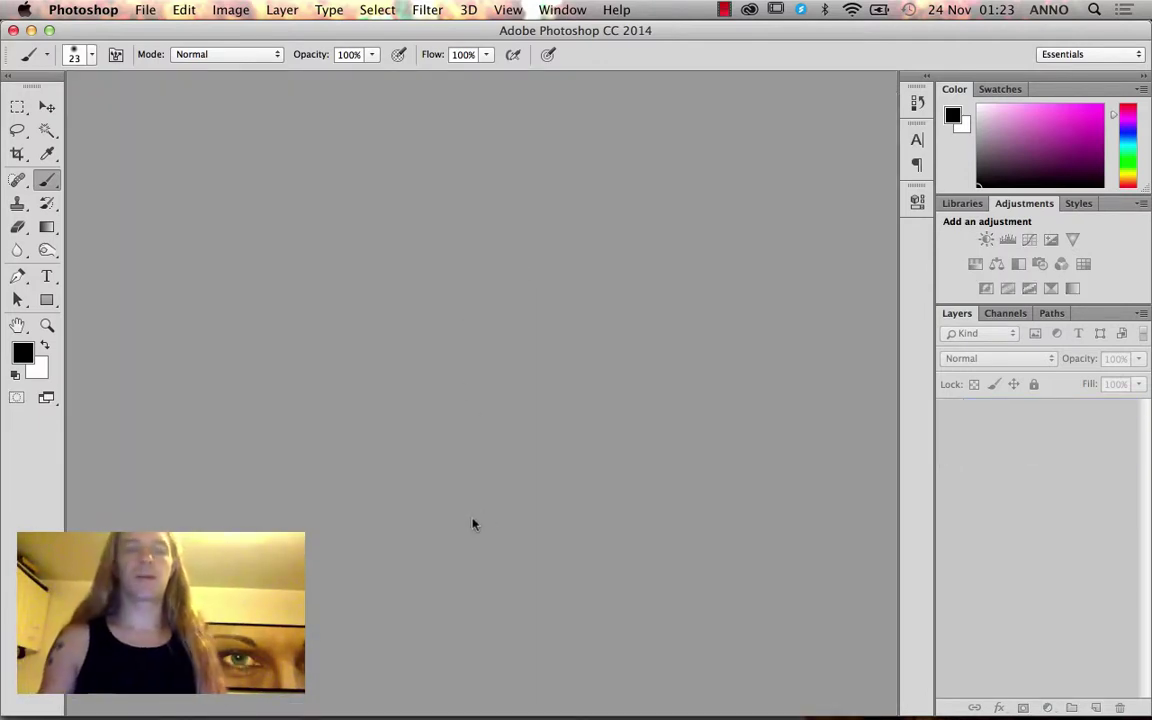
mouse_move(300, 710)
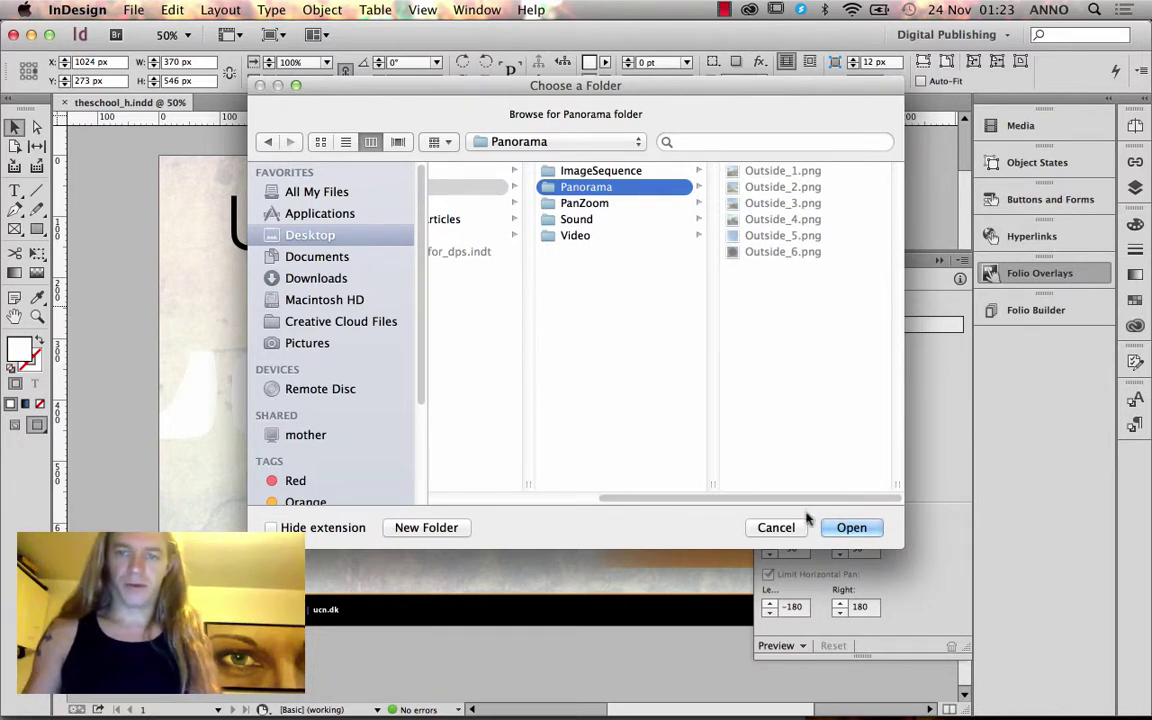
left_click(848, 527)
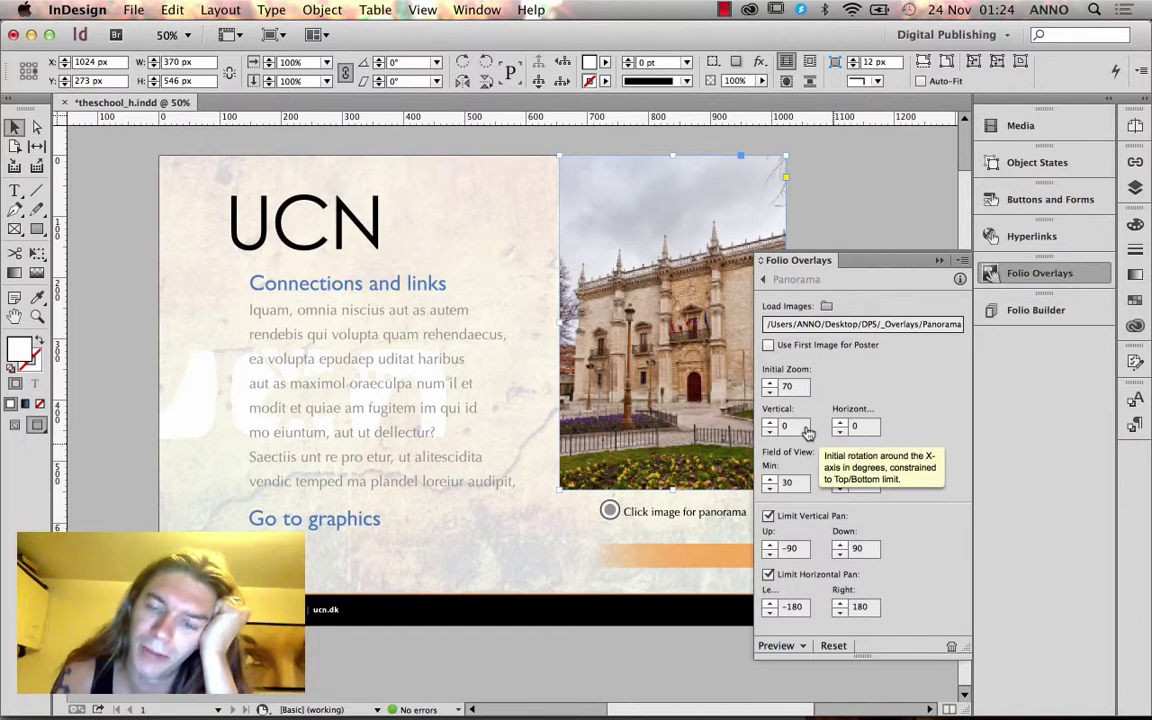
Turn off the panorama's horizontal pan limit and set its vertical pan limits to -45 up and 45 down
left_click(789, 483)
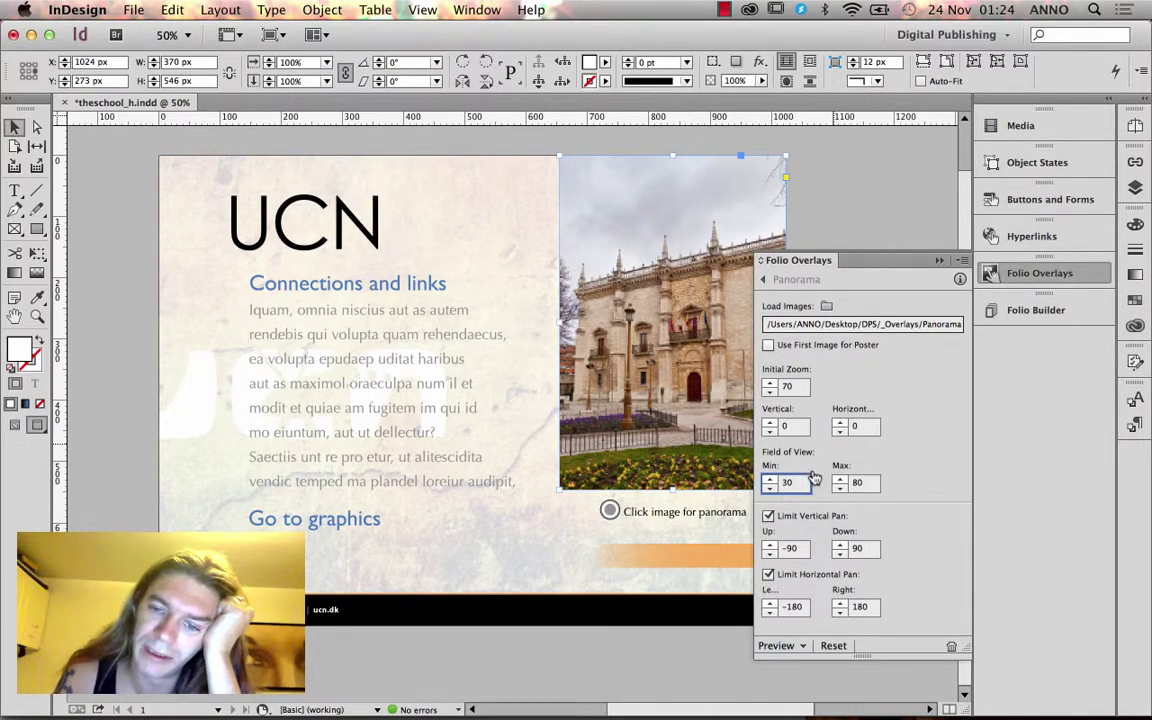
double_click(797, 484)
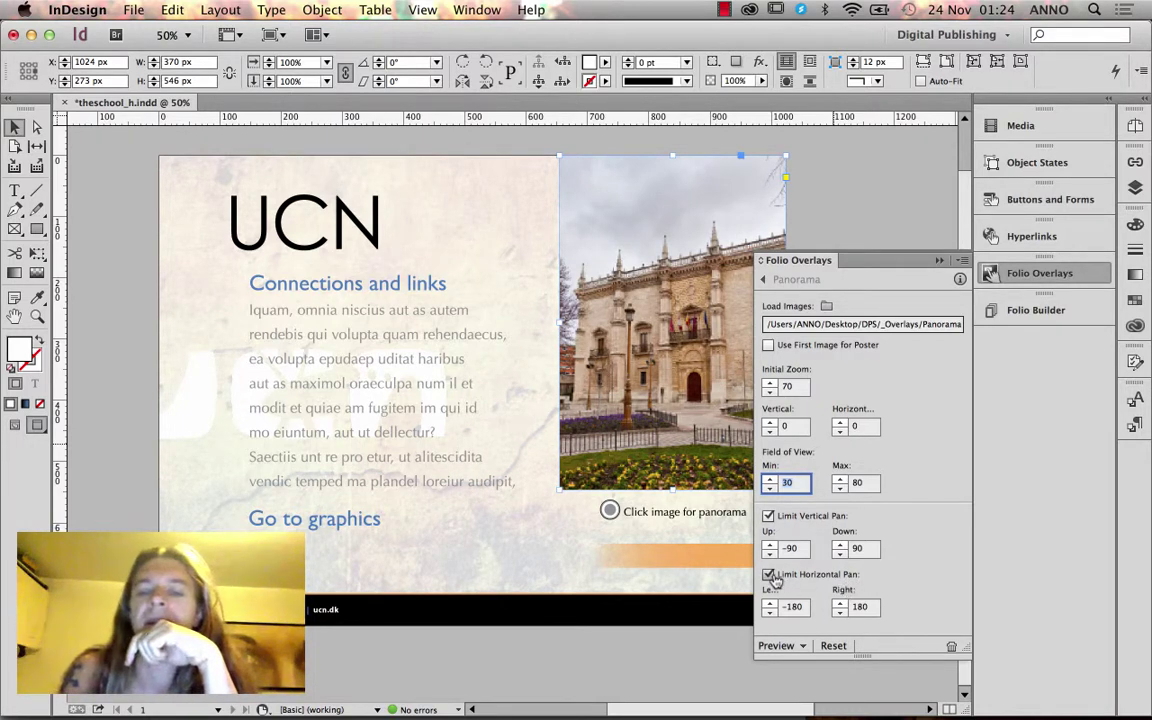
left_click(769, 576)
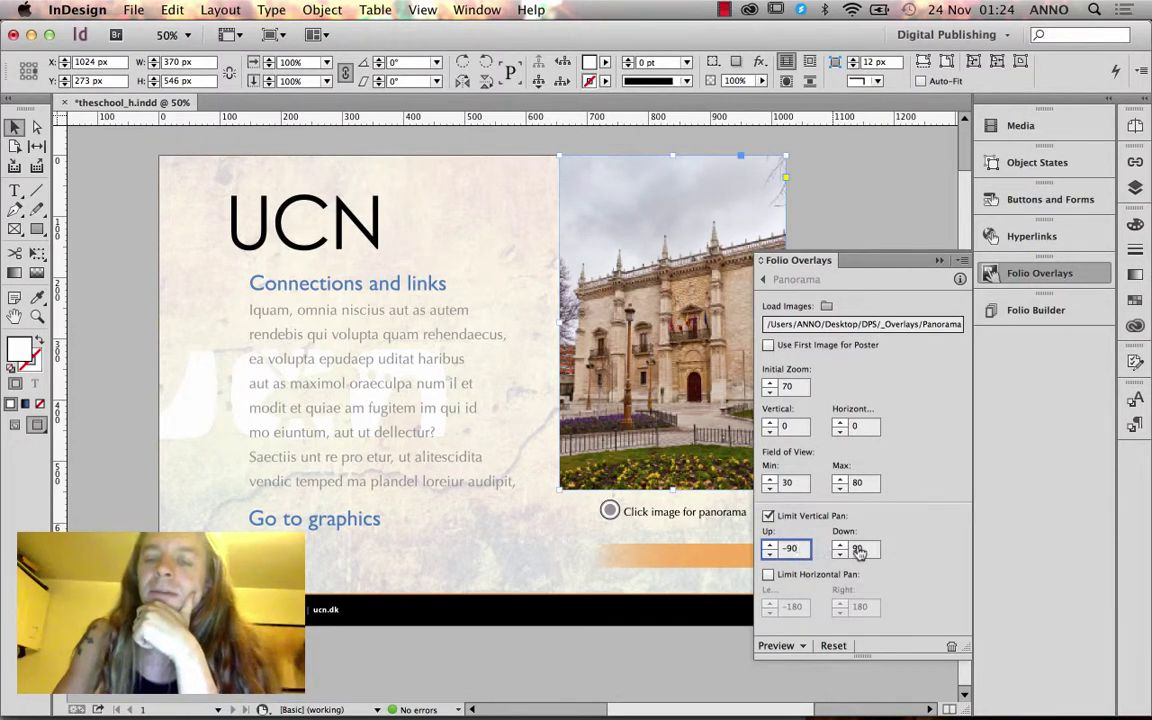
left_click(806, 558)
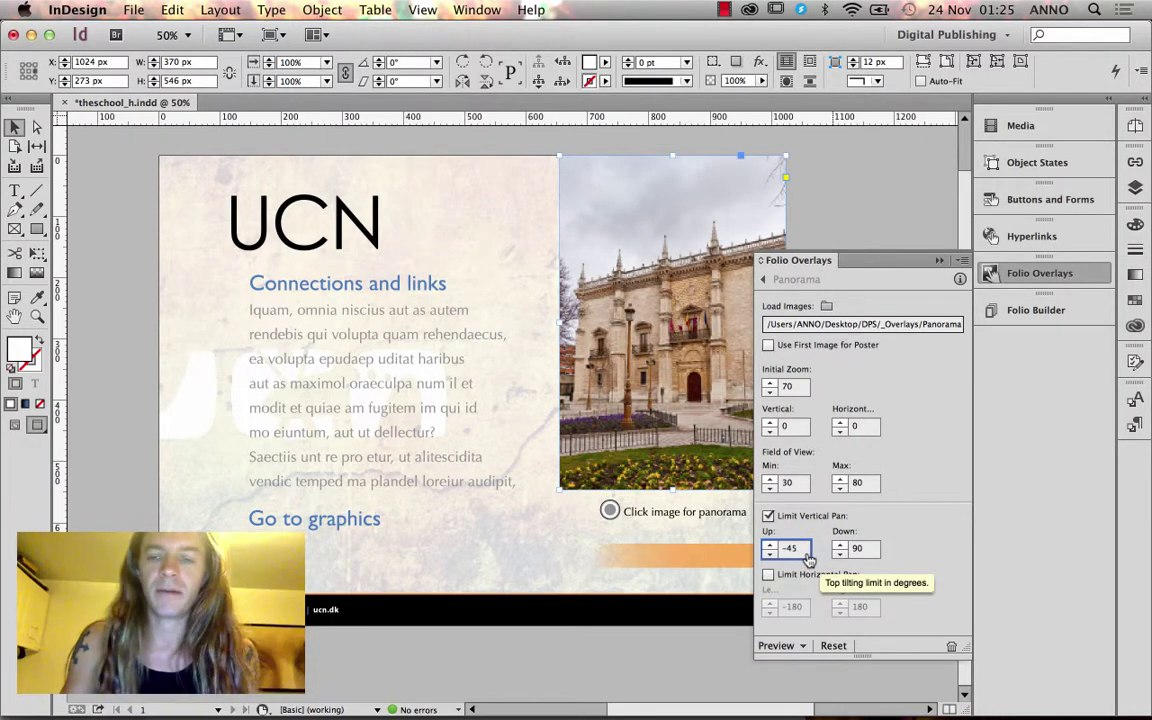
left_click(869, 558)
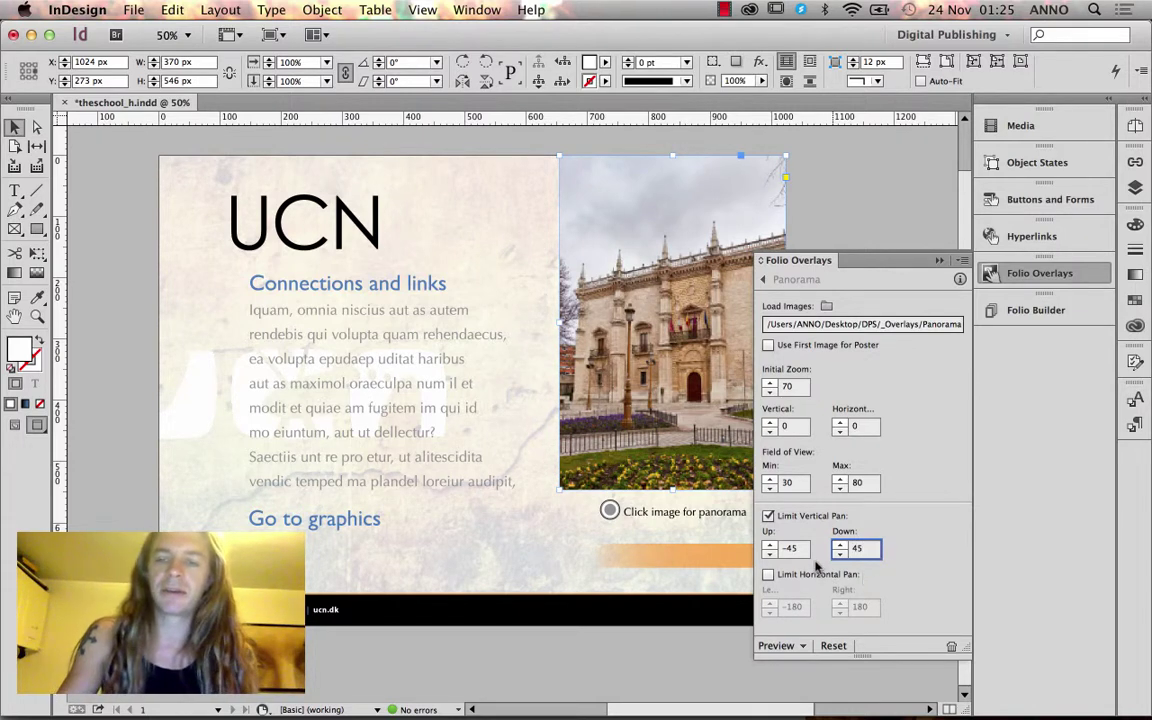
key("shift+Tab")
left_click(868, 553)
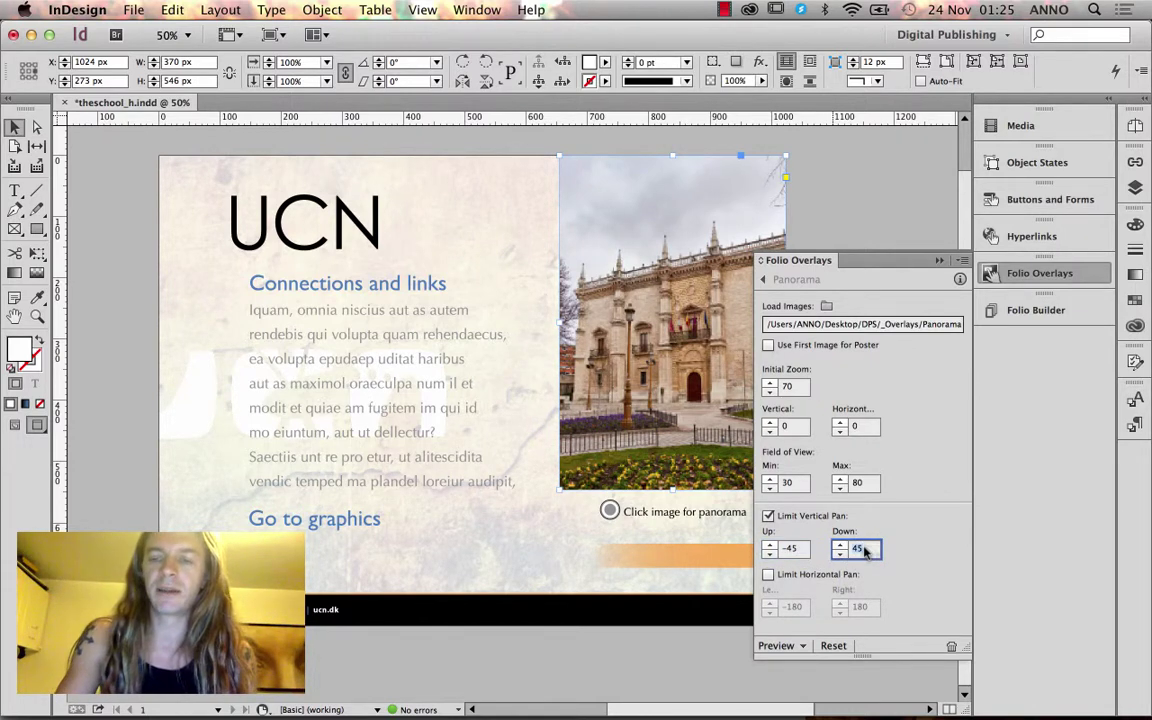
double_click(851, 556)
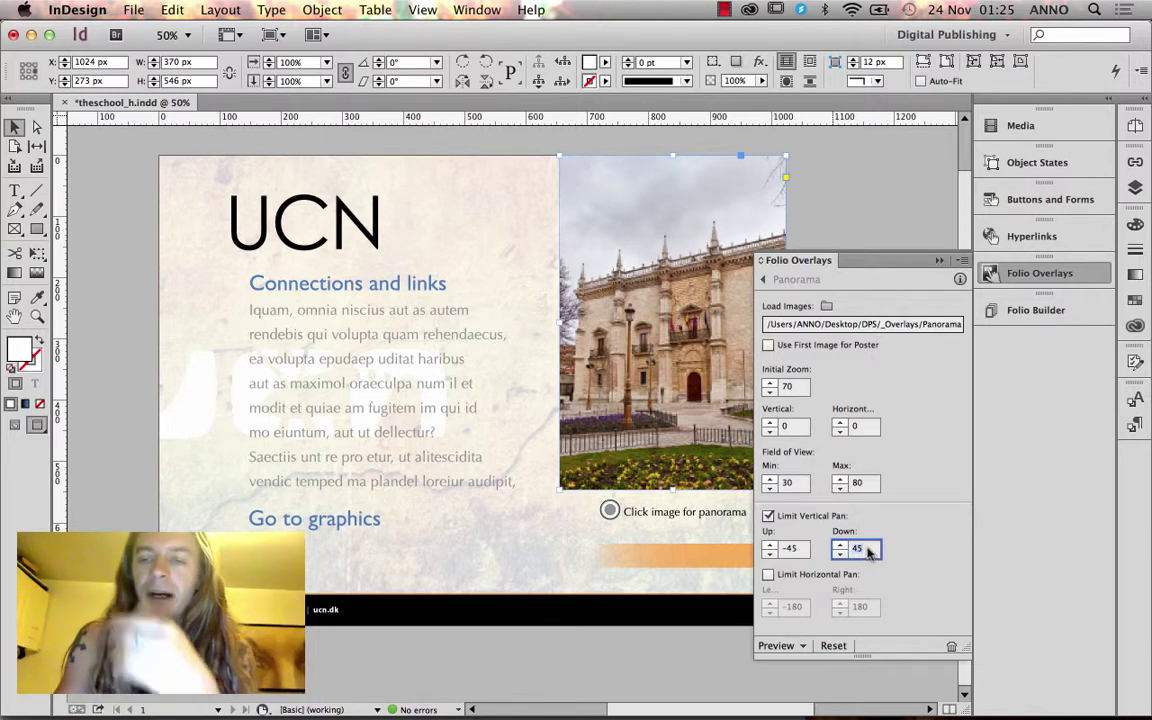
Preview the article on the desktop, open the panorama and pan around to check its vertical limits, closing the viewer when done
left_click(765, 645)
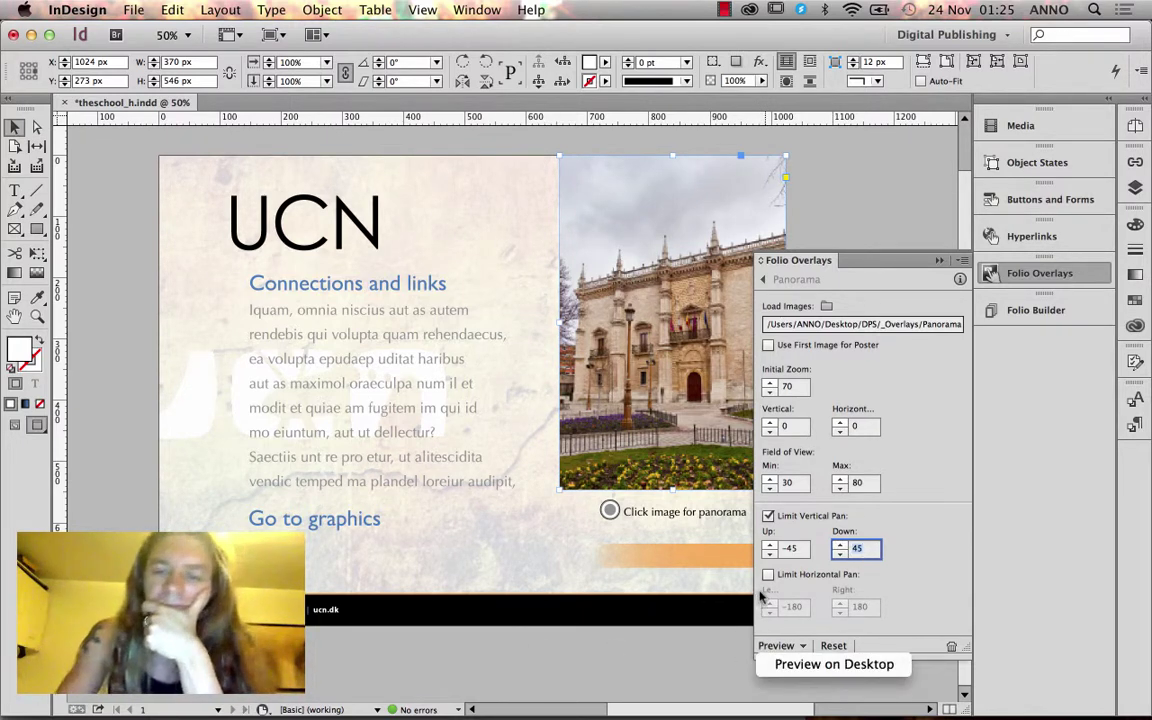
left_click(790, 664)
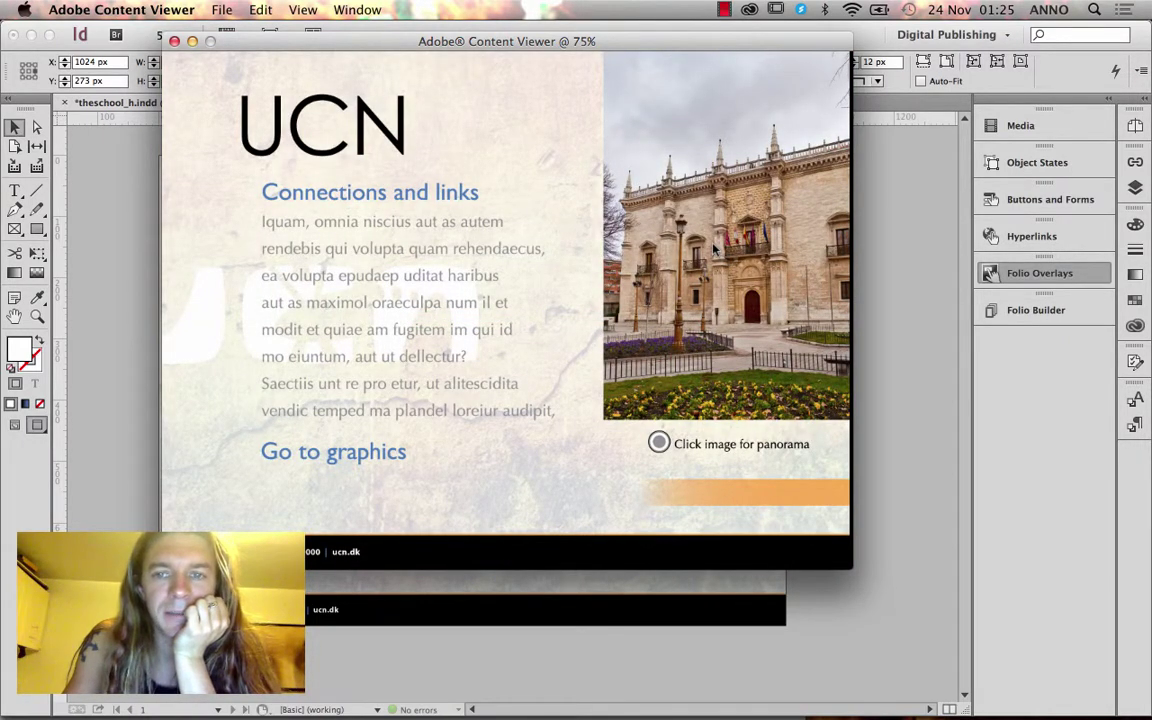
left_click(703, 263)
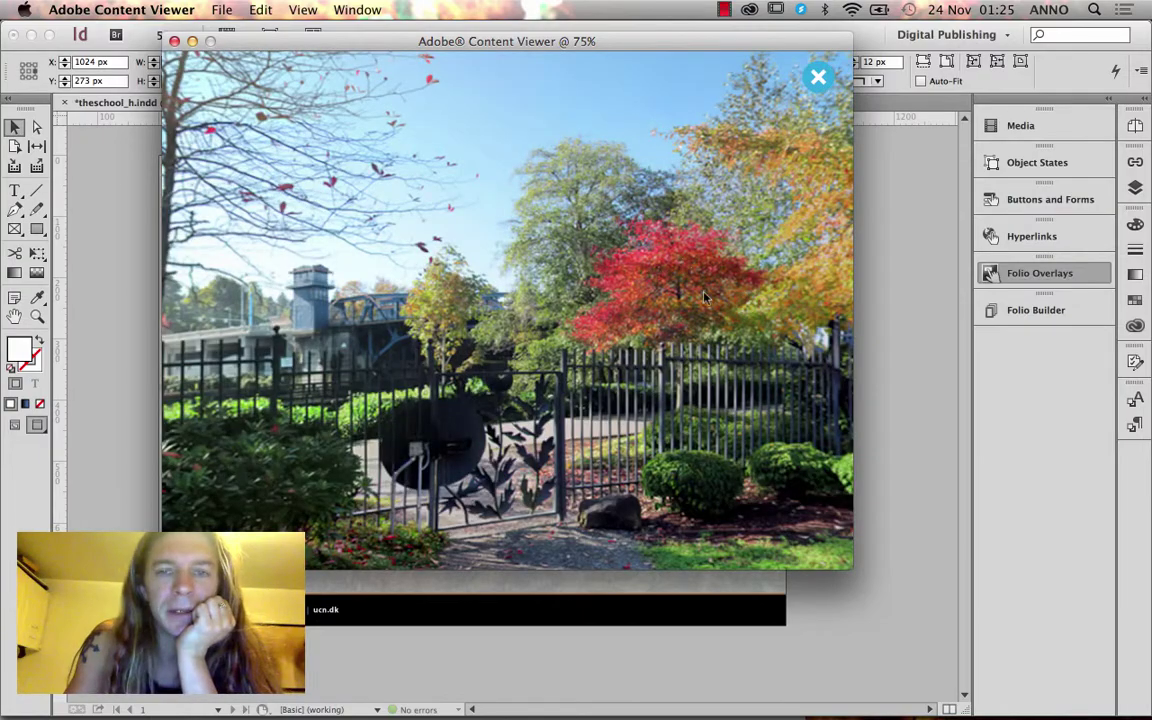
left_click_drag(690, 296, 620, 176)
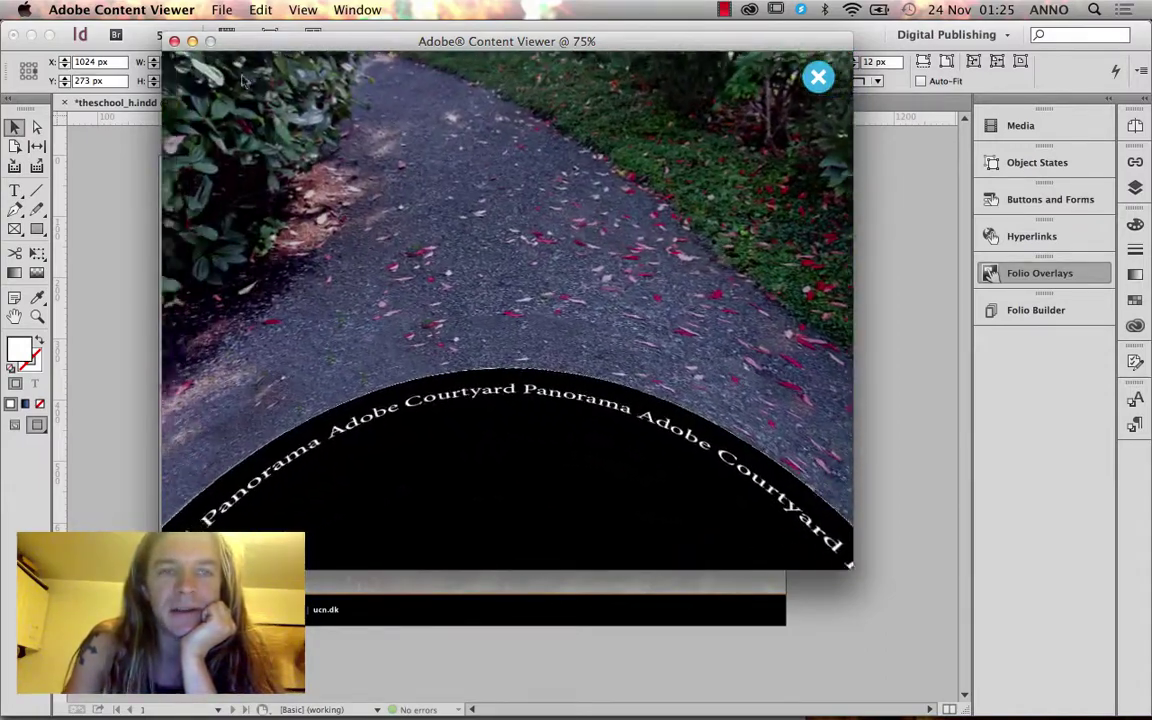
left_click(174, 41)
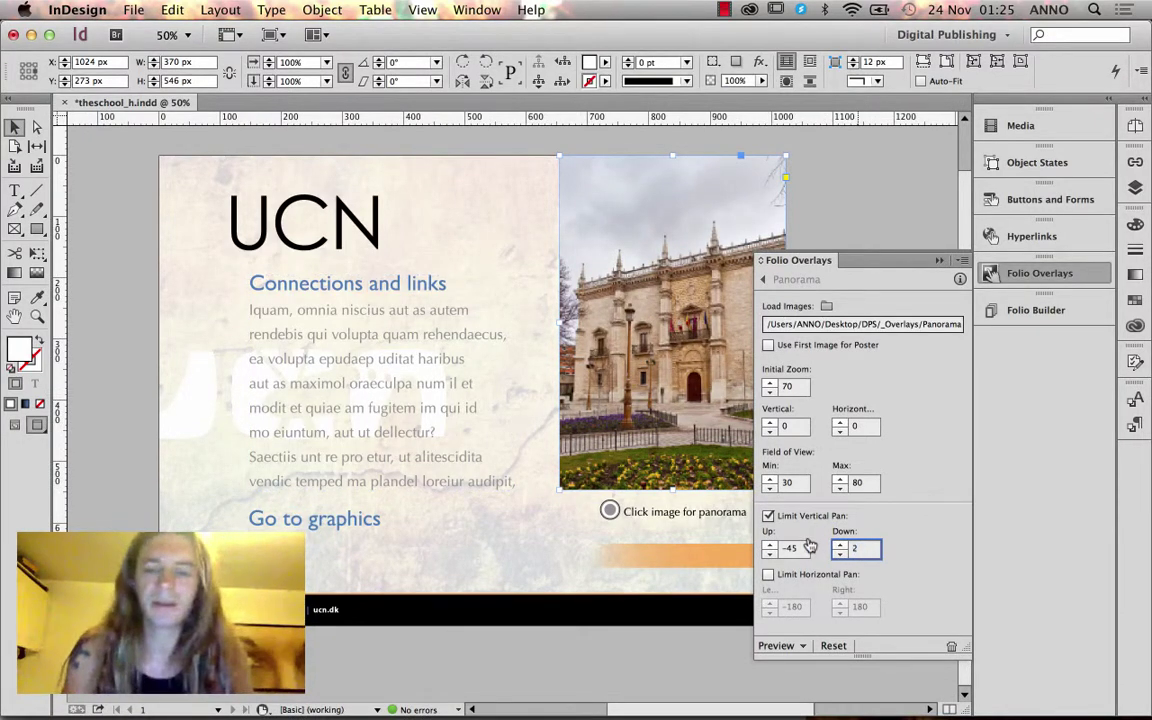
Set the panorama's downward vertical pan limit to 20 and test it in a desktop preview, then quit the viewer
left_click(776, 646)
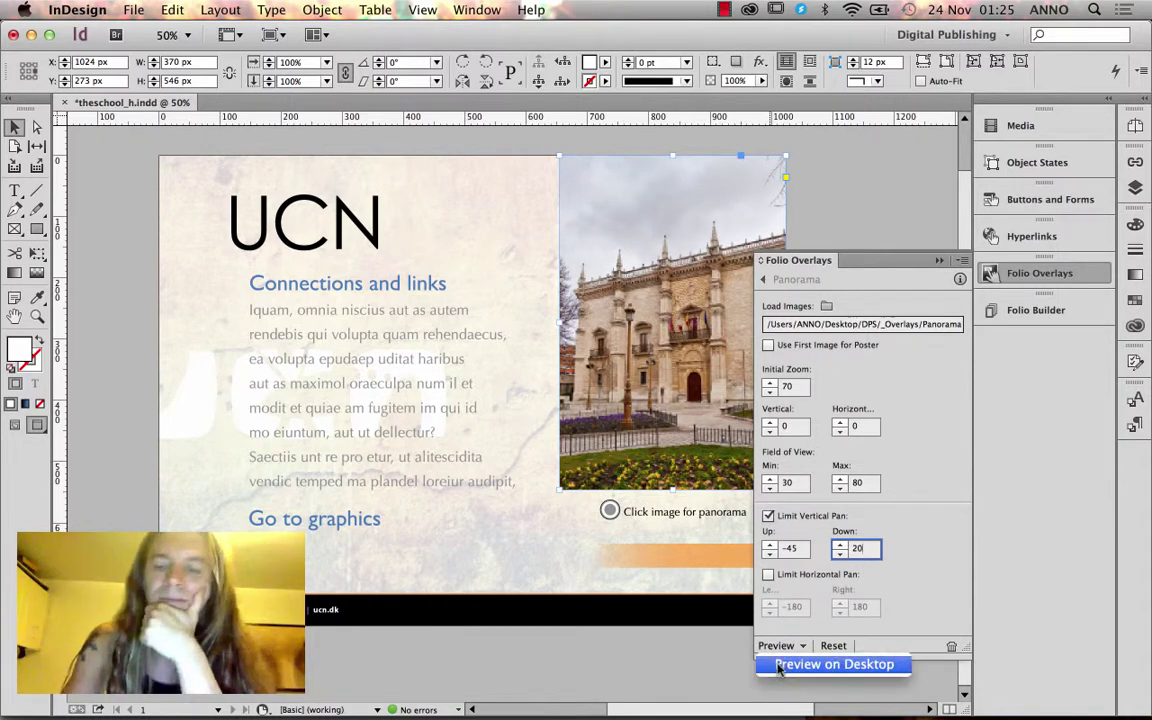
left_click(820, 664)
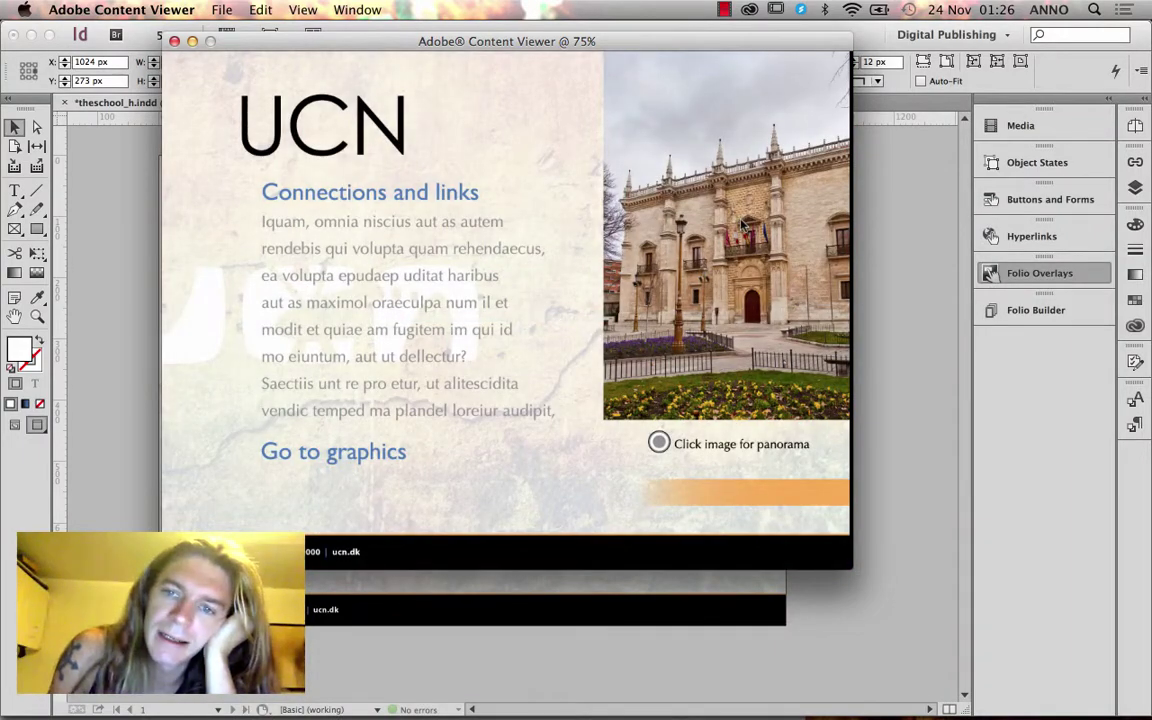
left_click(740, 225)
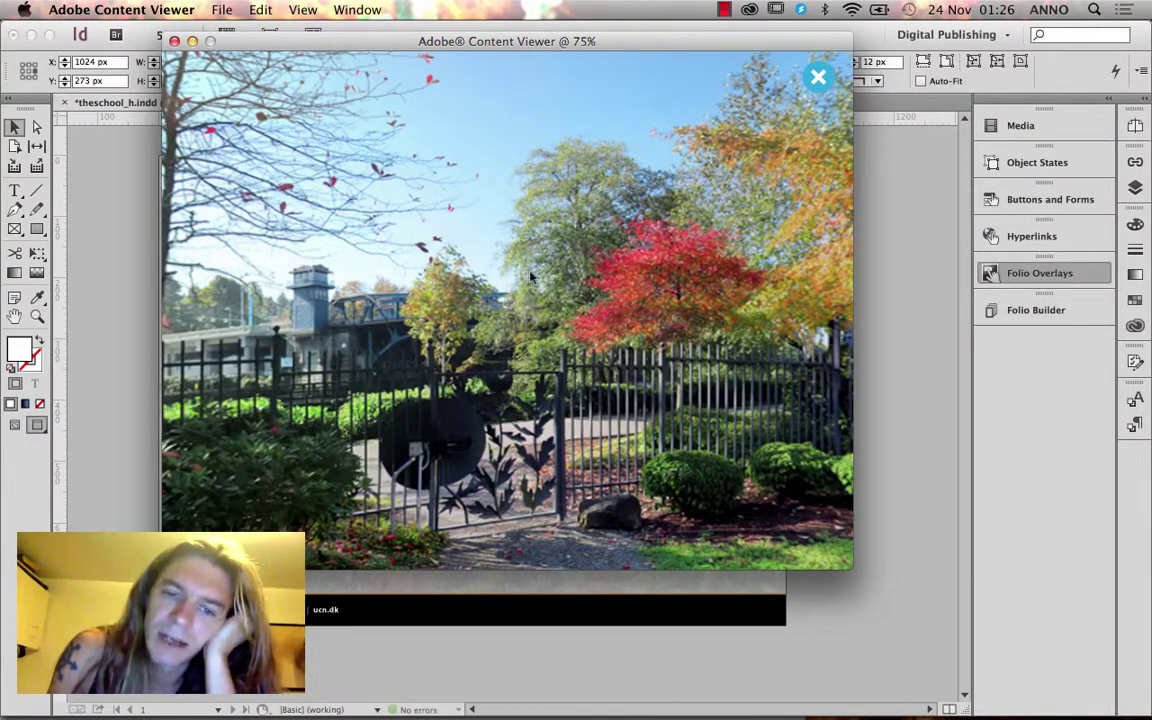
left_click_drag(531, 277, 585, 385)
key("super+q")
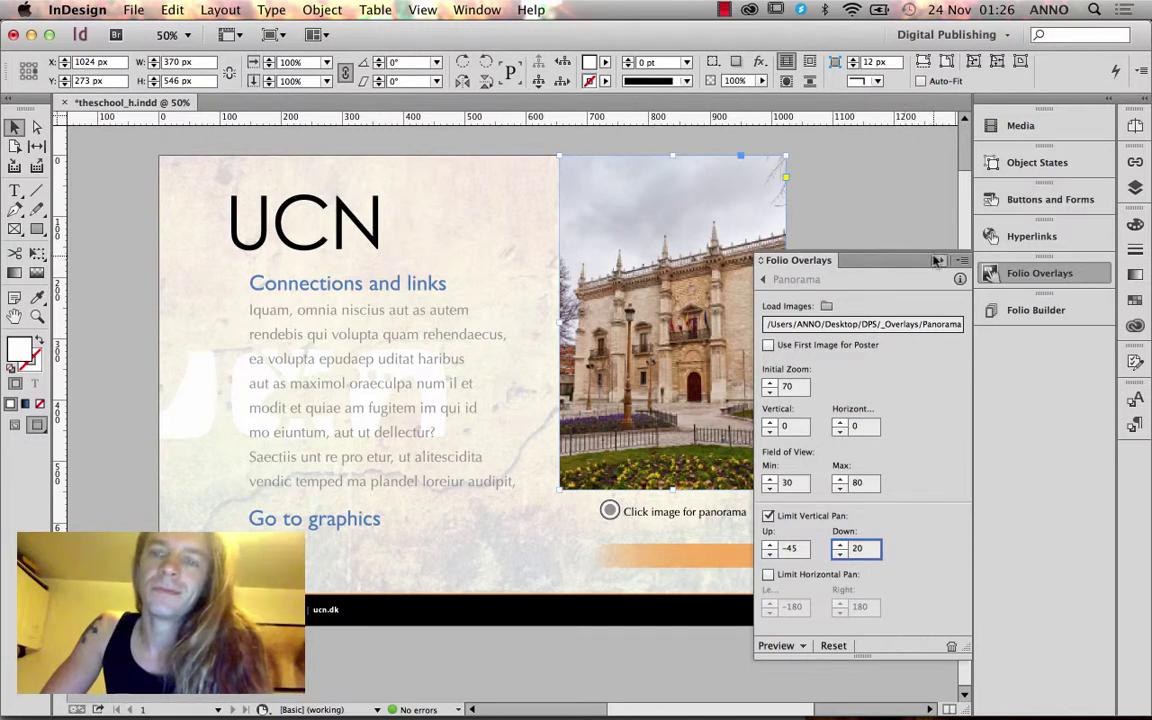
Update all five articles of the UCN School folio, from cover to contact, in Folio Builder
left_click(838, 232)
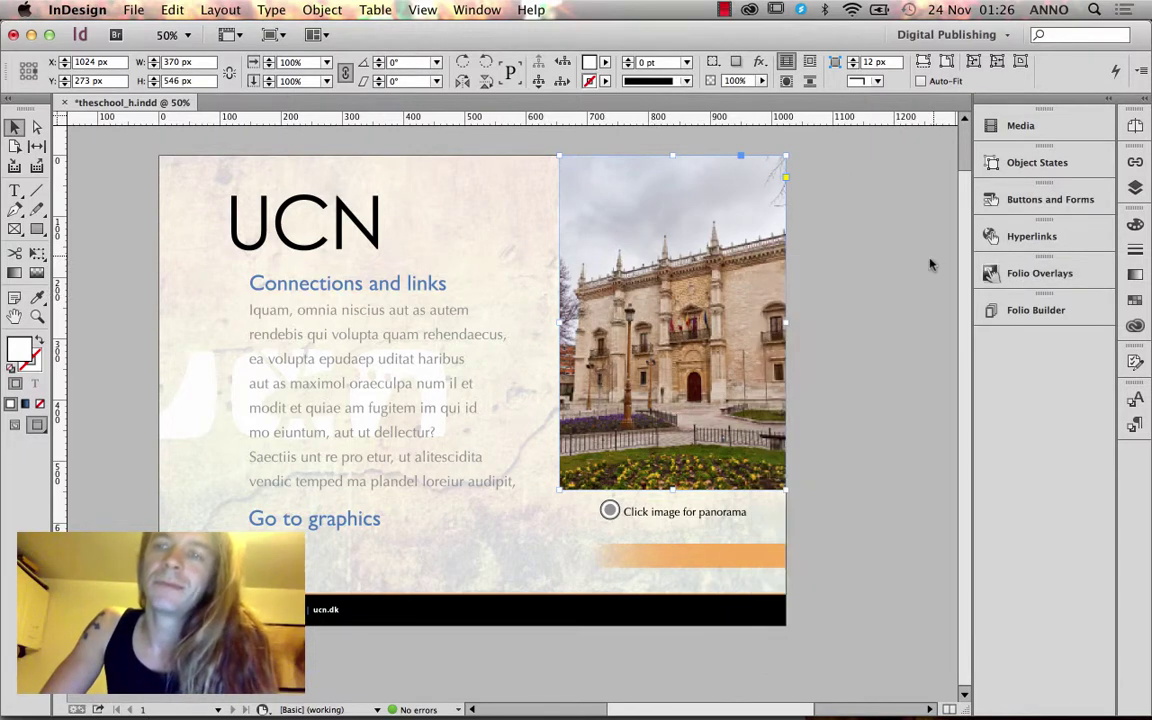
left_click(1014, 310)
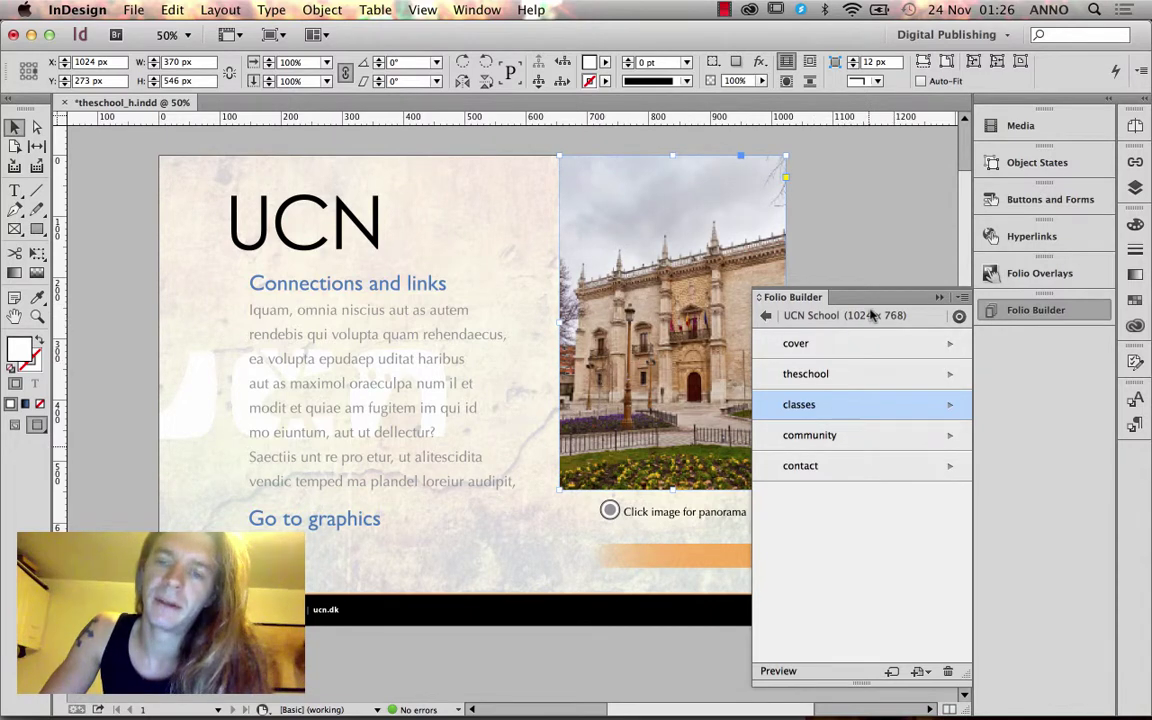
left_click(858, 344)
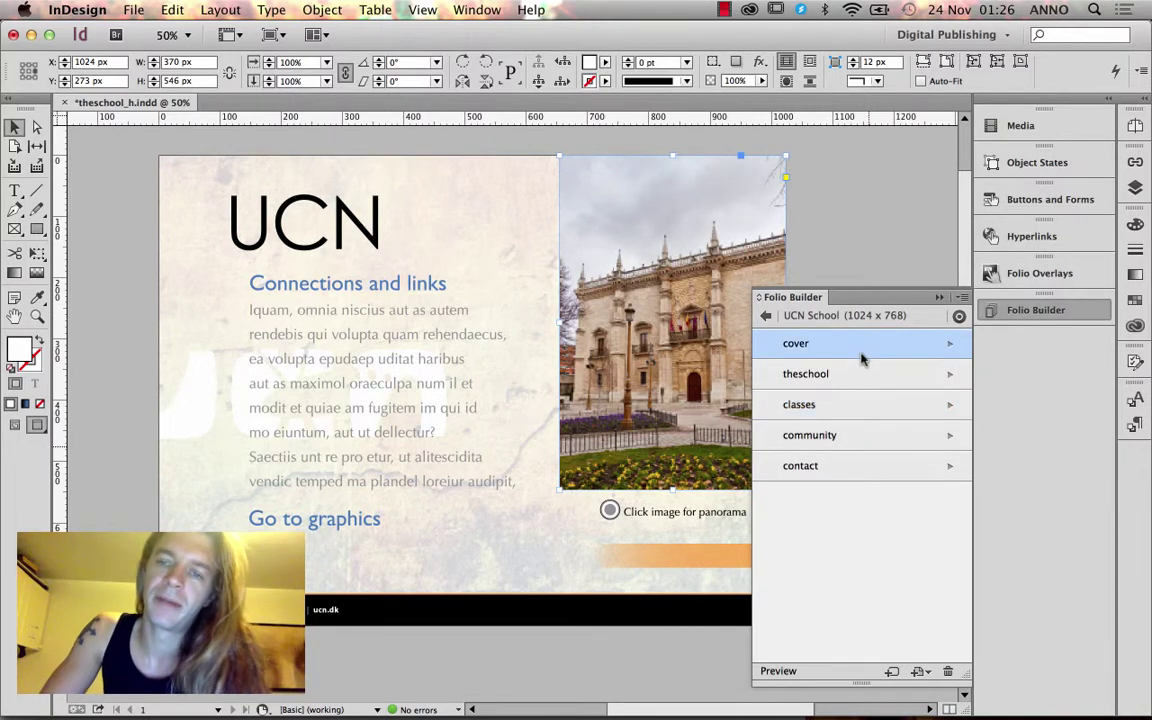
left_click(862, 466, "shift")
left_click(961, 298)
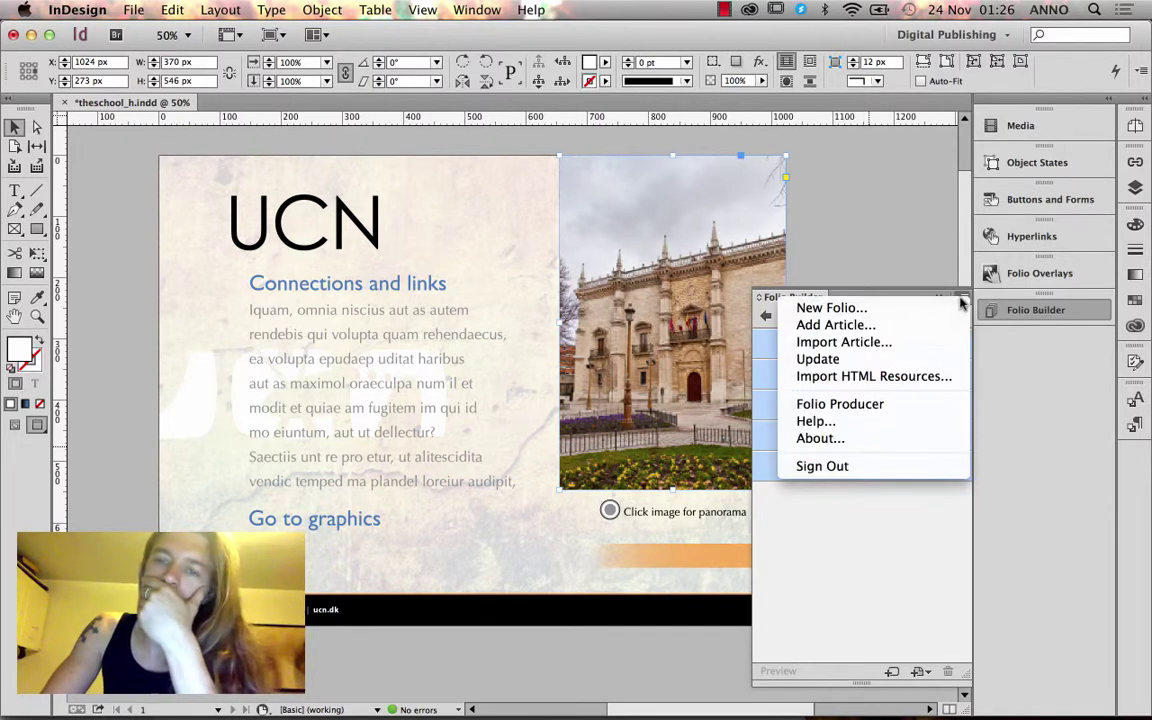
left_click(900, 359)
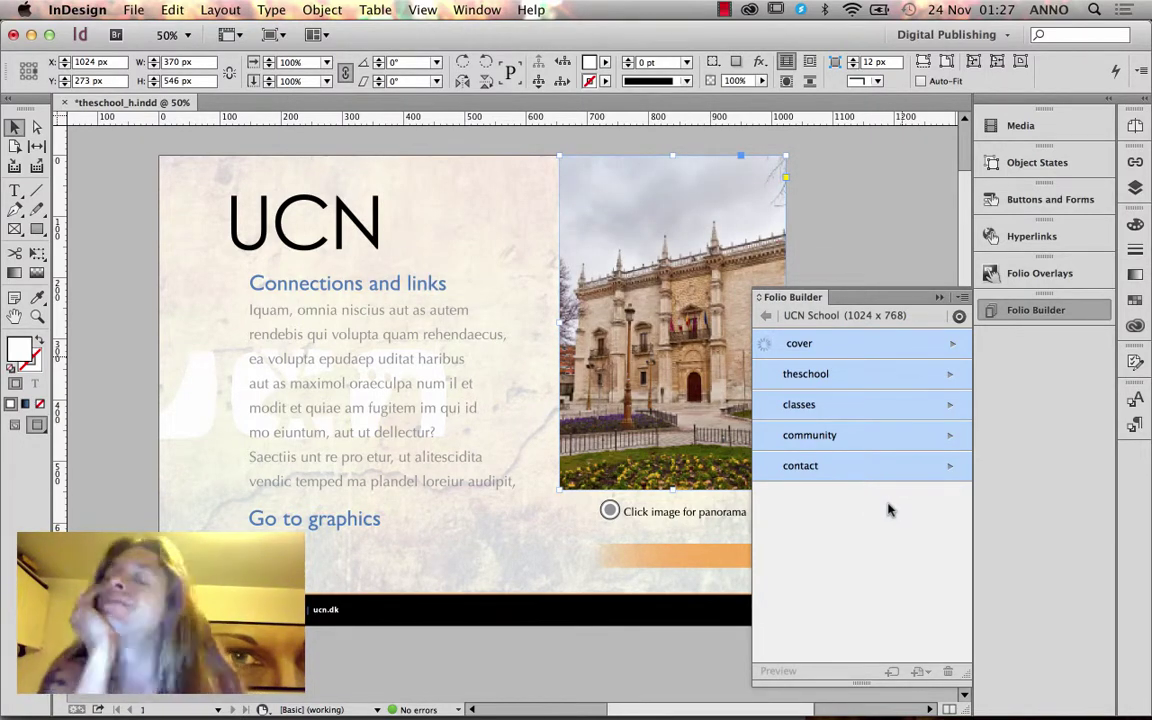
key("super+Tab")
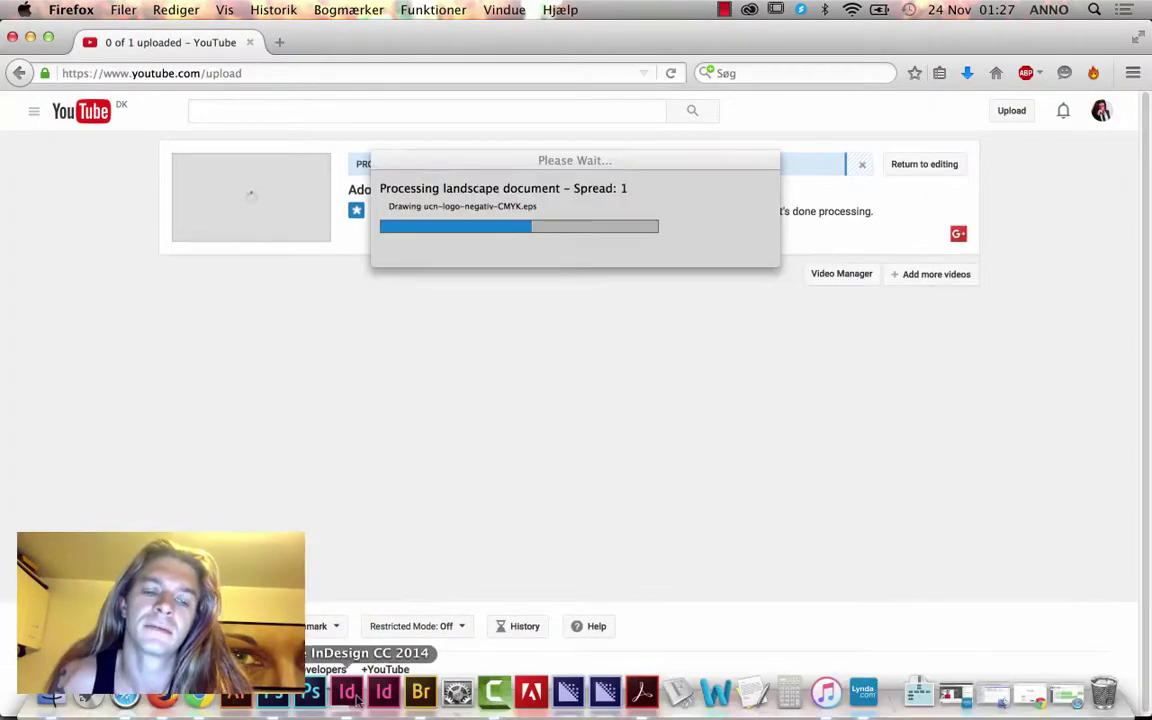
left_click(350, 695)
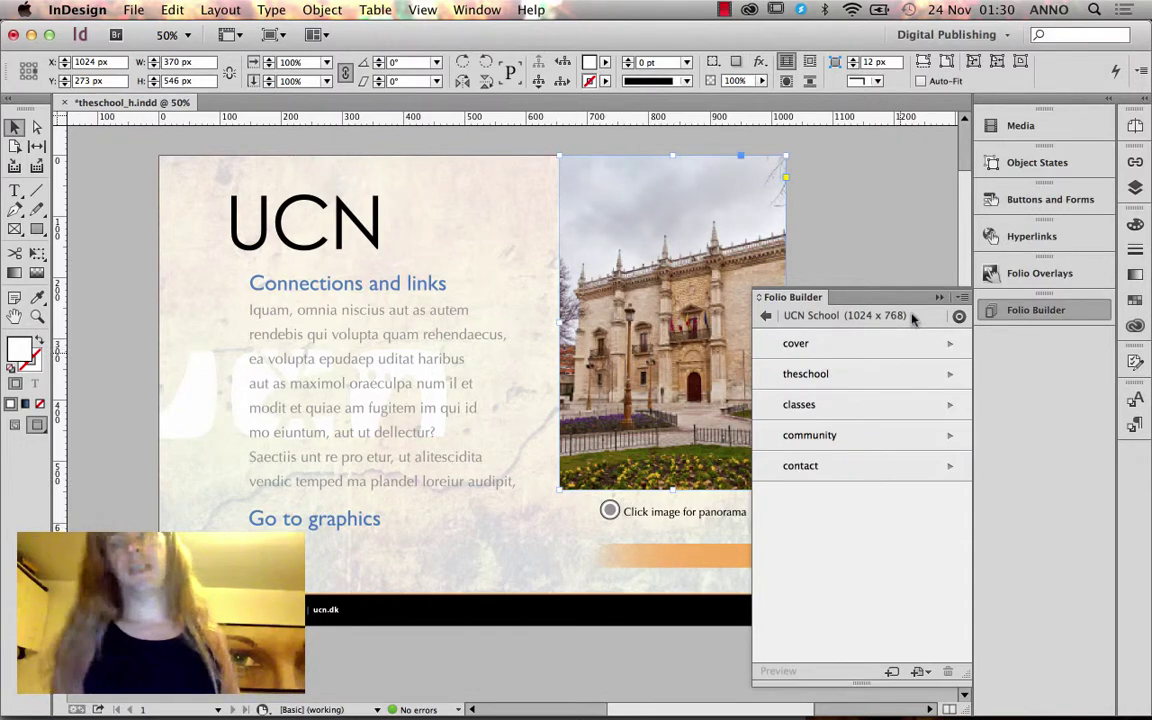
Return to the folio list, select the UCN School folio and open Folio Producer in the browser
left_click(962, 298)
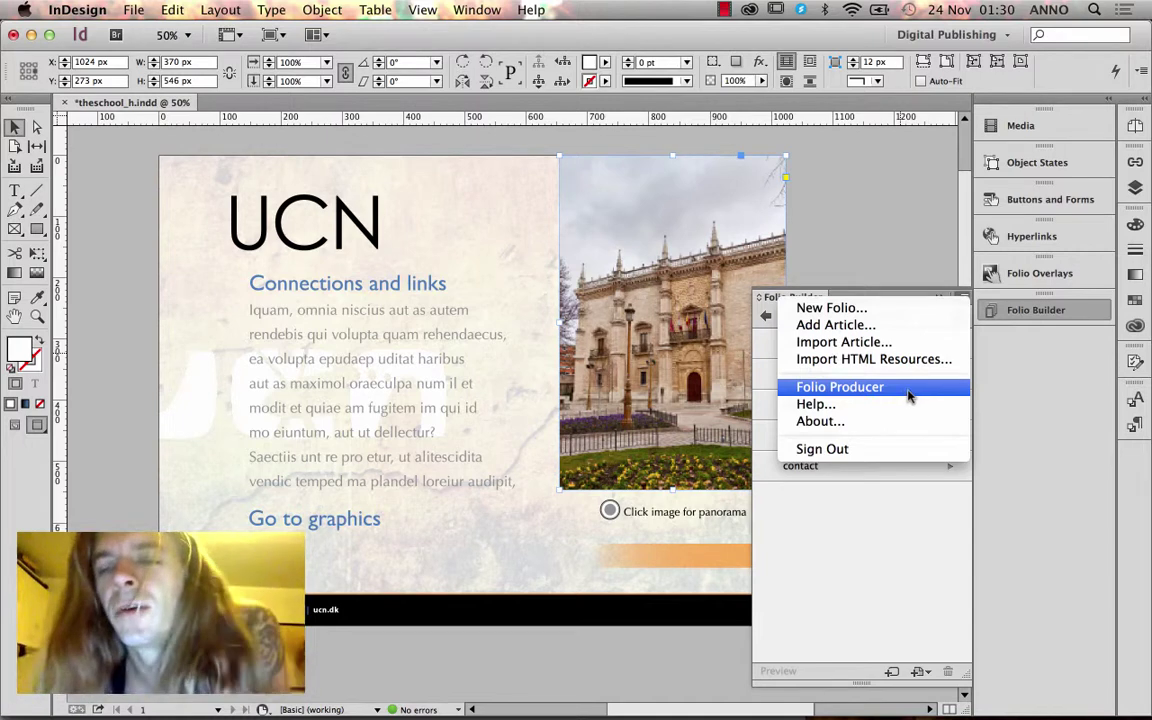
left_click(823, 548)
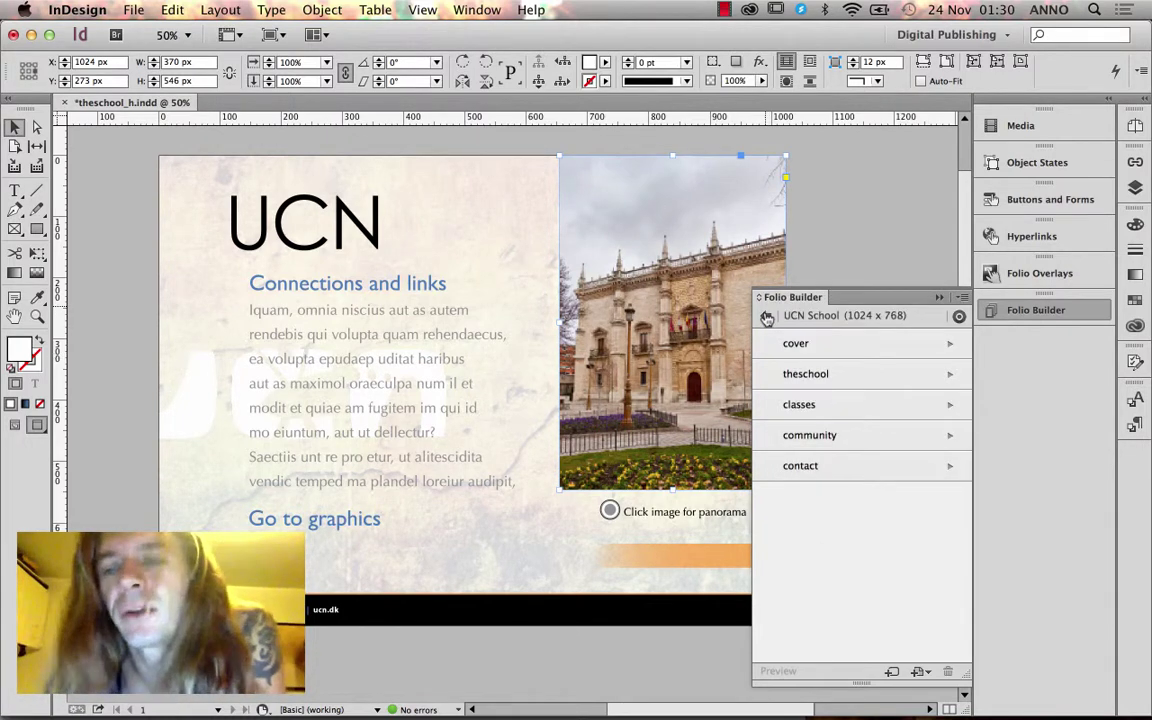
left_click(766, 316)
left_click(961, 297)
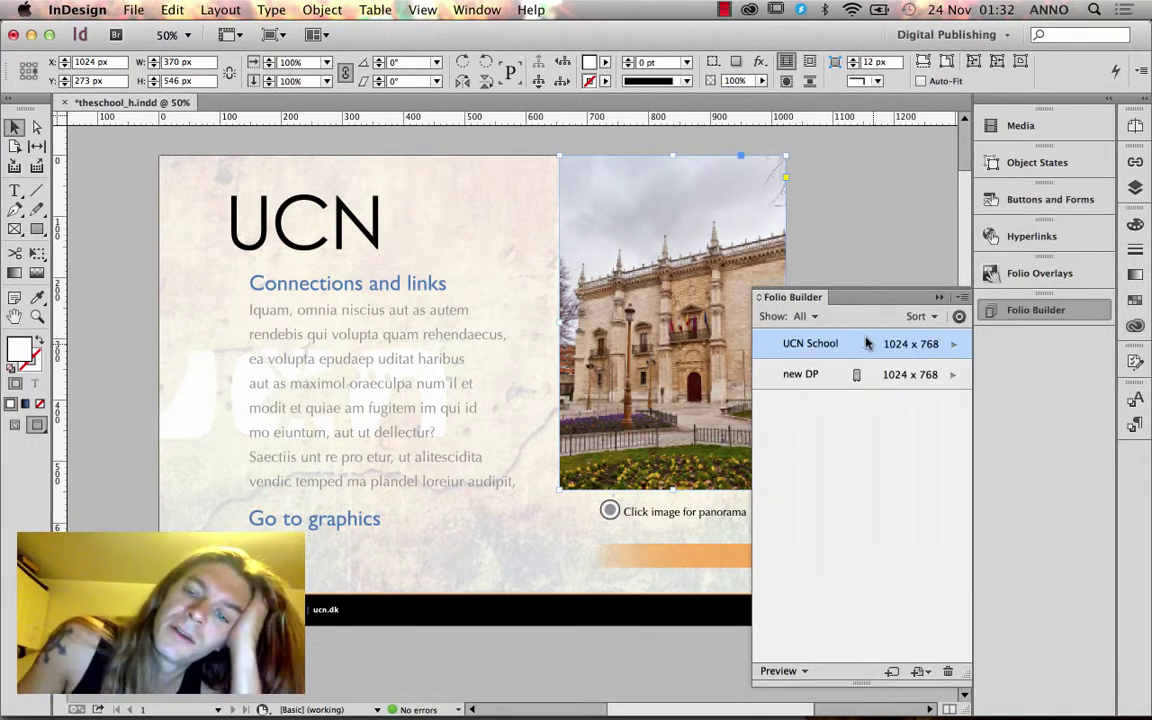
left_click(962, 299)
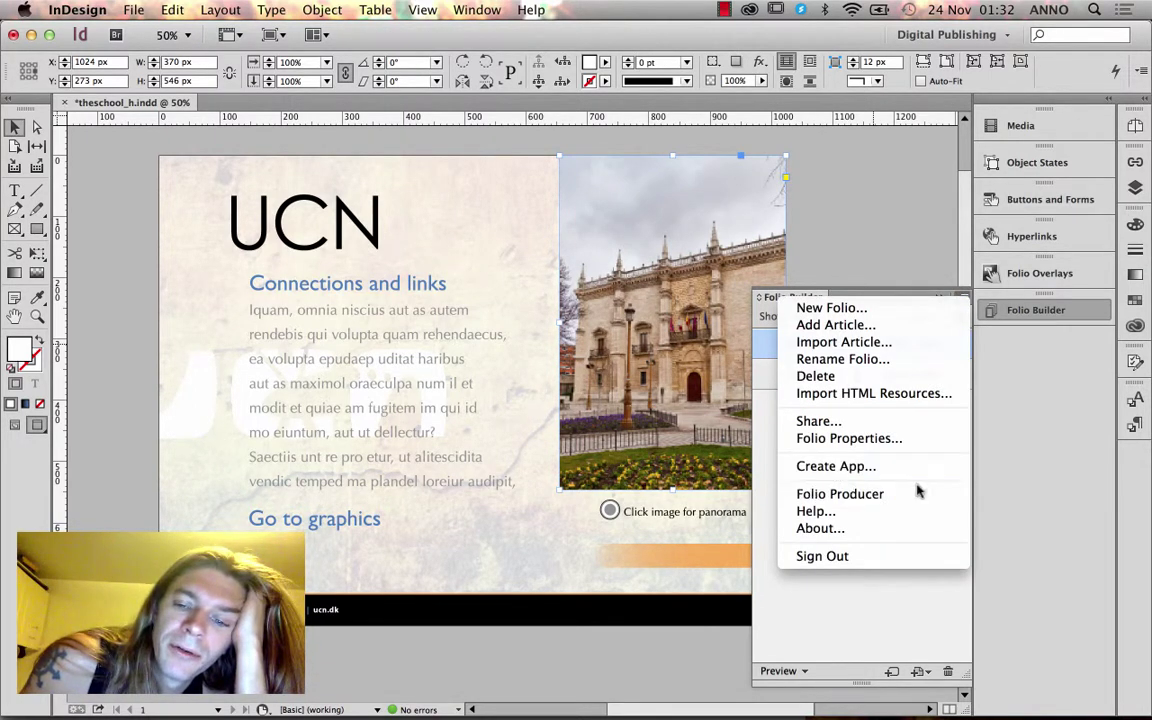
left_click(840, 494)
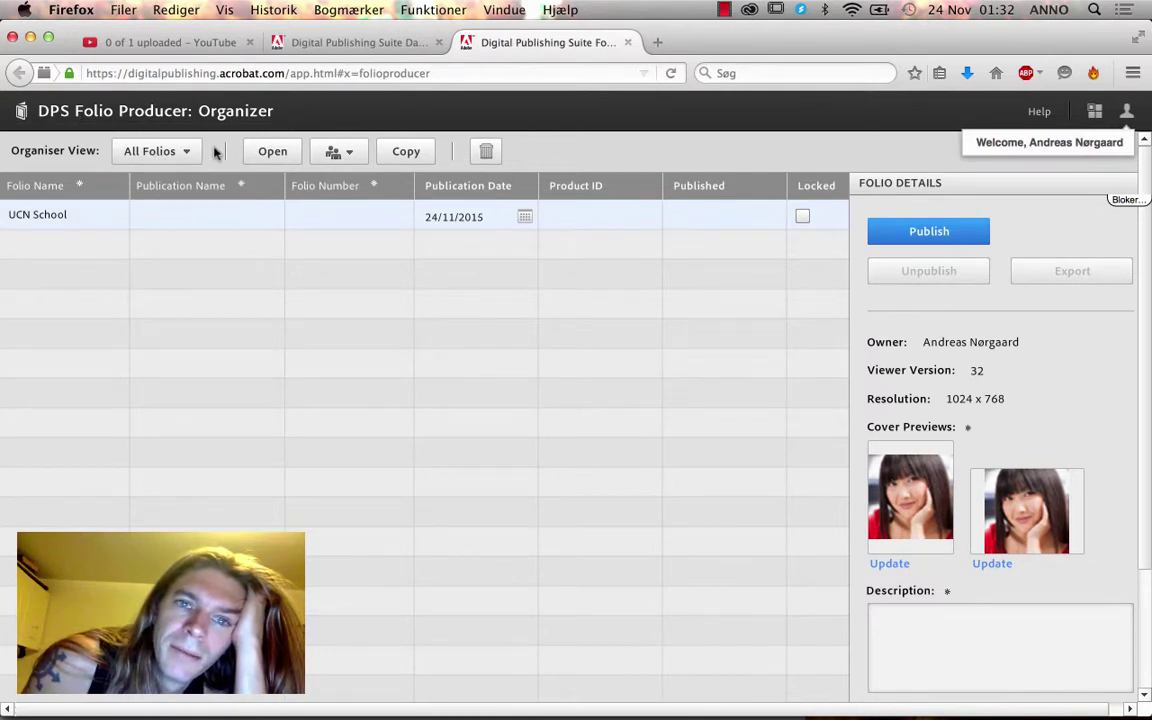
Launch Folio Producer from the Digital Publishing Suite dashboard's publishing tools
left_click(300, 42)
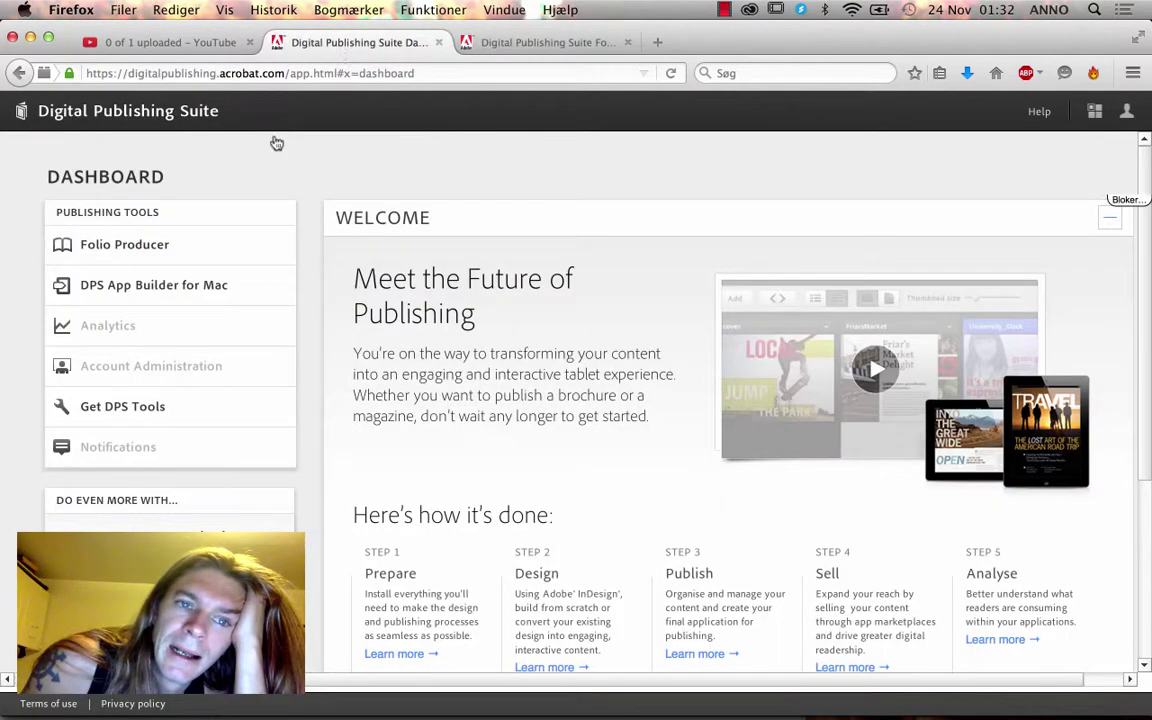
left_click(112, 244)
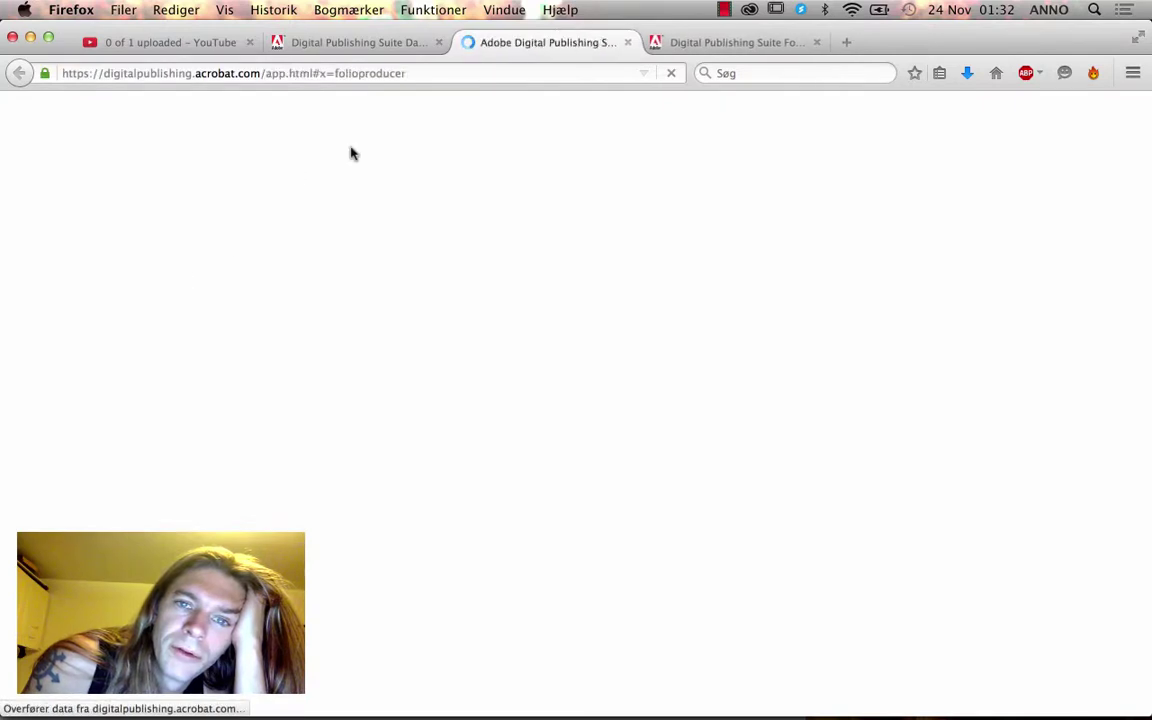